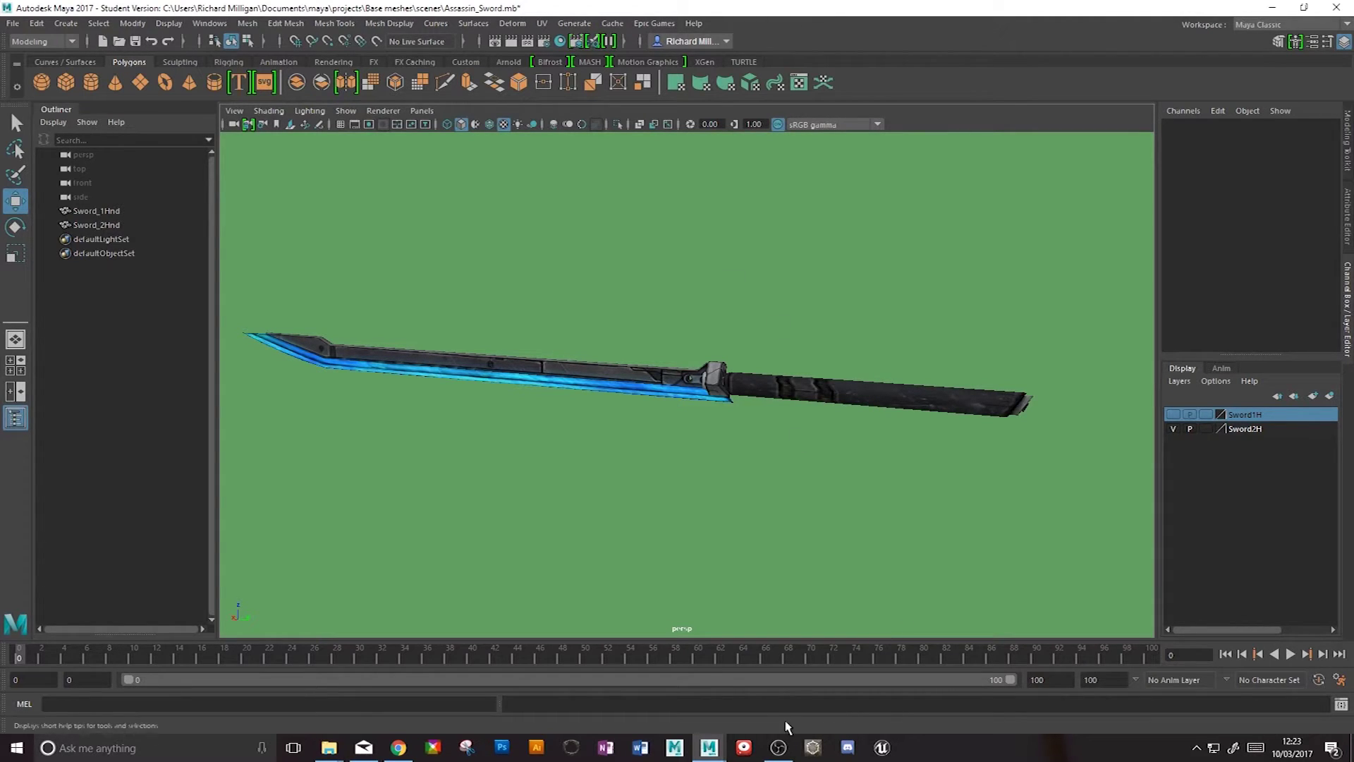
- Start a Windows Ink screen sketch over the Maya Assassin_Sword scene
{"action": "left_click", "coordinate": [1224, 747]}
{"action": "left_click", "coordinate": [1225, 479]}
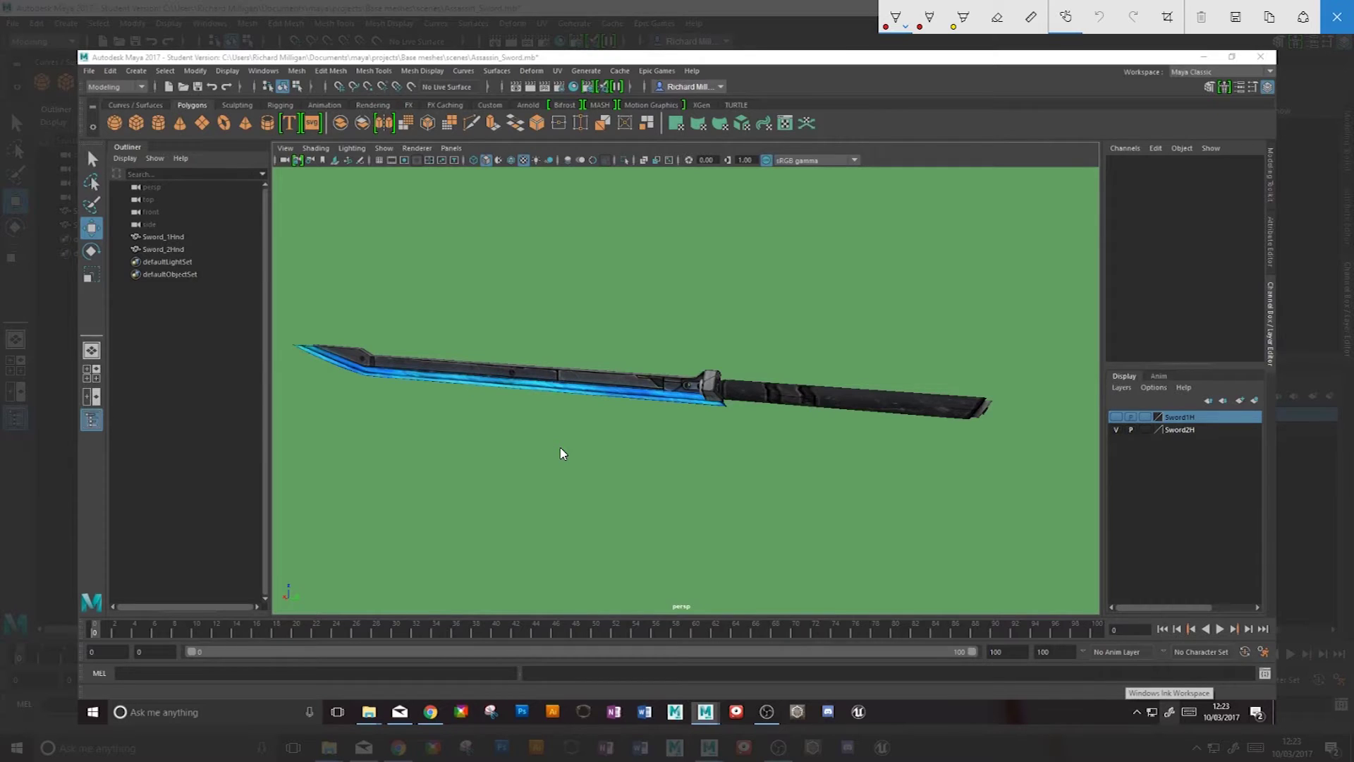
- Circle the handle end and guard grip in red, and label the handle end 'Arm' with an arrow
{"action": "mouse_move", "coordinate": [896, 374]}
{"action": "left_mouse_down"}
{"action": "mouse_move", "coordinate": [864, 409]}
{"action": "mouse_move", "coordinate": [899, 395]}
{"action": "mouse_move", "coordinate": [874, 374]}
{"action": "mouse_move", "coordinate": [882, 405]}
{"action": "left_mouse_up"}
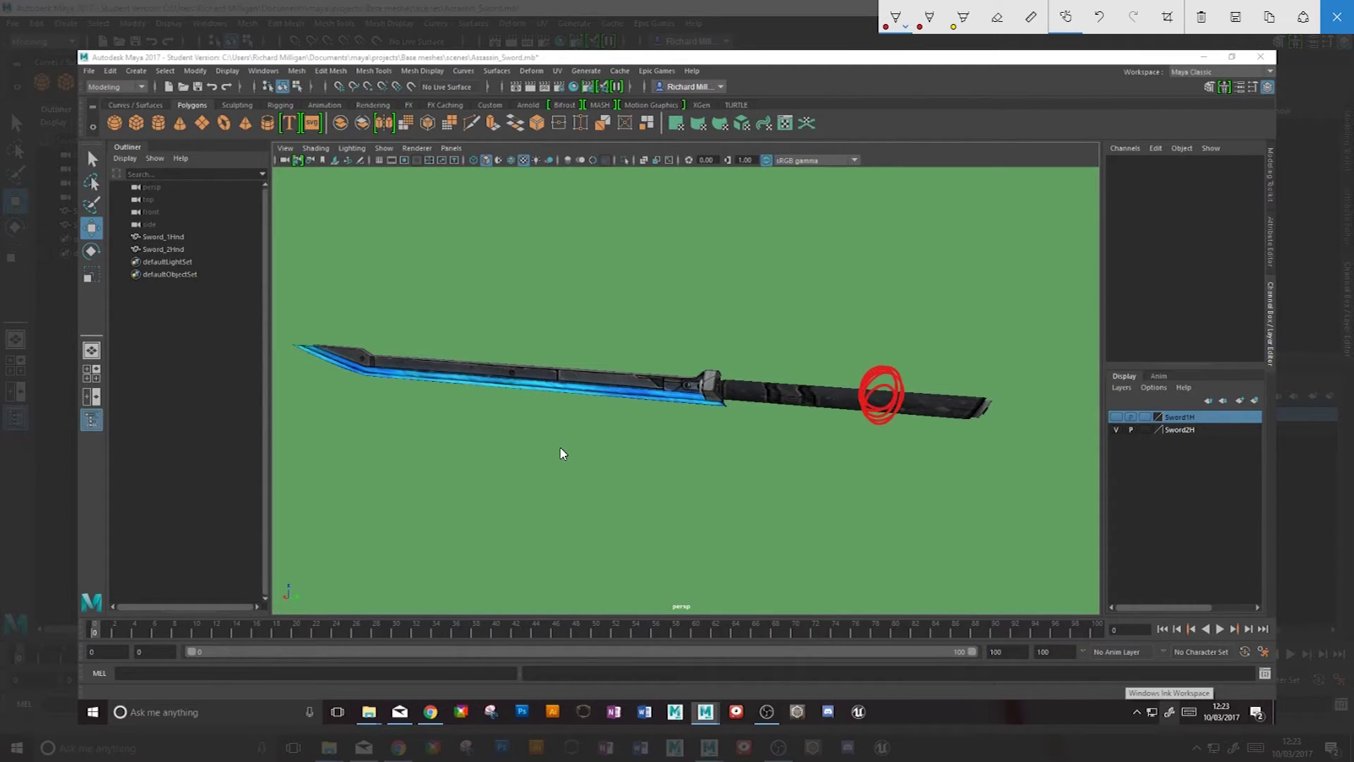
{"action": "mouse_move", "coordinate": [776, 366]}
{"action": "left_mouse_down"}
{"action": "mouse_move", "coordinate": [755, 413]}
{"action": "mouse_move", "coordinate": [780, 395]}
{"action": "mouse_move", "coordinate": [733, 397]}
{"action": "left_mouse_up"}
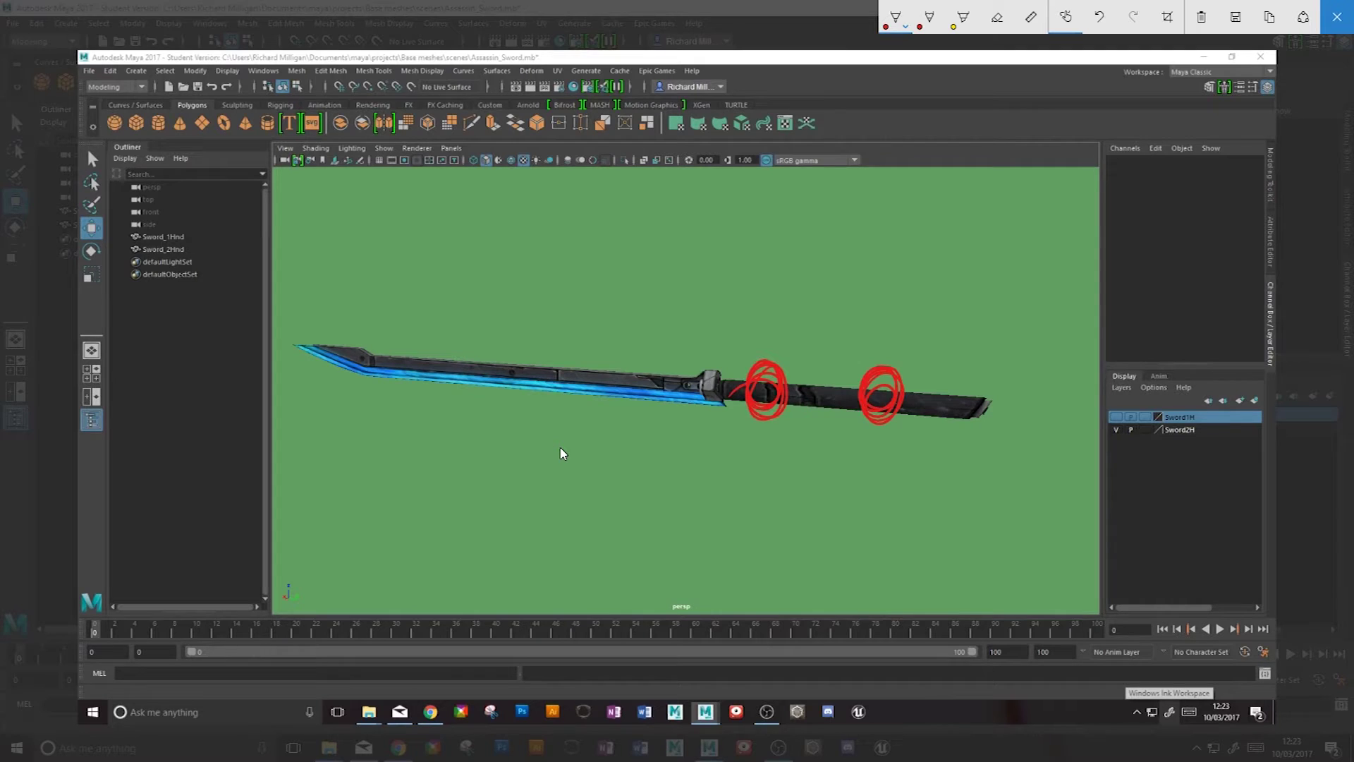
{"action": "mouse_move", "coordinate": [888, 364]}
{"action": "left_mouse_down"}
{"action": "mouse_move", "coordinate": [922, 286]}
{"action": "mouse_move", "coordinate": [890, 285]}
{"action": "mouse_move", "coordinate": [916, 312]}
{"action": "mouse_move", "coordinate": [919, 273]}
{"action": "left_mouse_up"}
{"action": "mouse_move", "coordinate": [945, 283]}
{"action": "left_mouse_down"}
{"action": "mouse_move", "coordinate": [953, 233]}
{"action": "mouse_move", "coordinate": [967, 281]}
{"action": "left_mouse_up"}
{"action": "mouse_move", "coordinate": [948, 260]}
{"action": "left_mouse_down"}
{"action": "mouse_move", "coordinate": [967, 284]}
{"action": "mouse_move", "coordinate": [963, 255]}
{"action": "mouse_move", "coordinate": [976, 270]}
{"action": "mouse_move", "coordinate": [1013, 243]}
{"action": "mouse_move", "coordinate": [1038, 263]}
{"action": "left_mouse_up"}
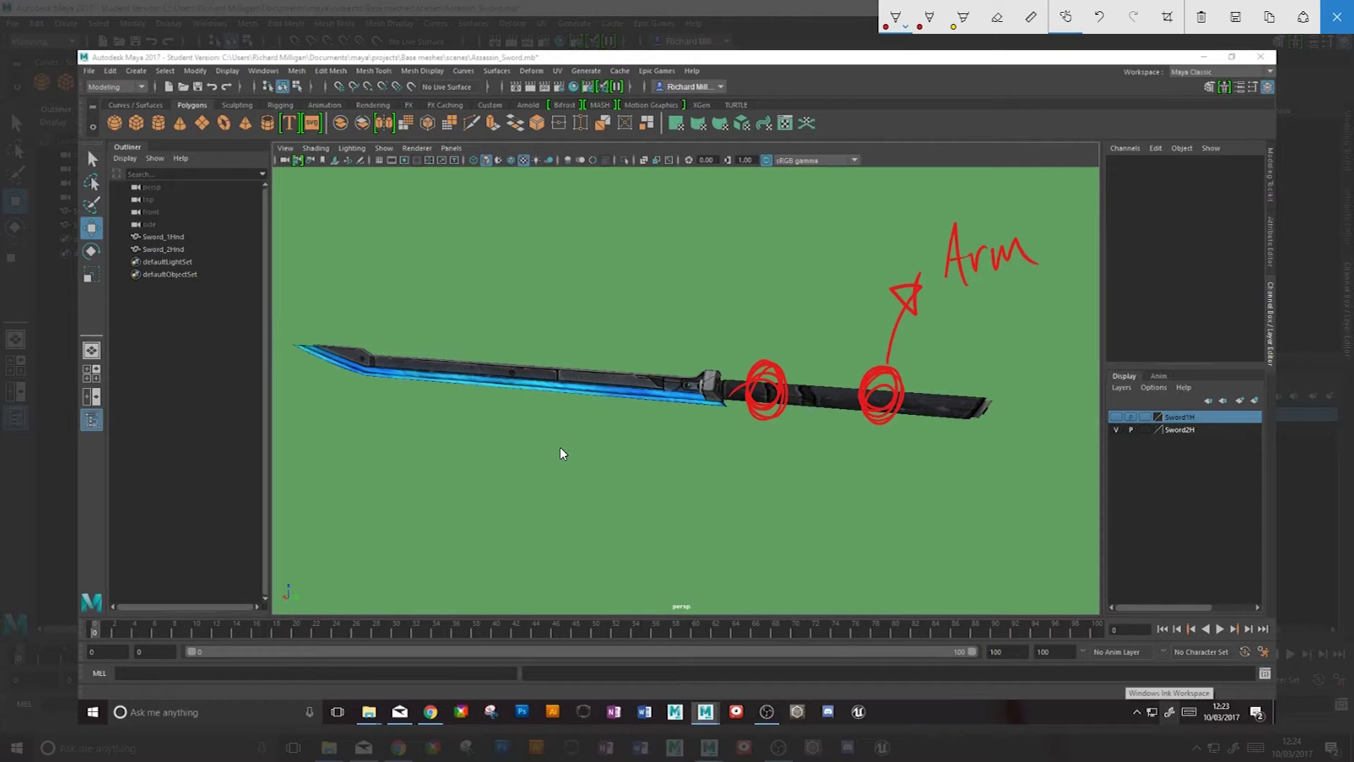
- Draw an arrow down from the guard circle and handwrite 'Follows sword' beneath it
{"action": "mouse_move", "coordinate": [755, 413]}
{"action": "left_mouse_down"}
{"action": "mouse_move", "coordinate": [703, 509]}
{"action": "mouse_move", "coordinate": [691, 470]}
{"action": "mouse_move", "coordinate": [745, 499]}
{"action": "mouse_move", "coordinate": [698, 511]}
{"action": "left_mouse_up"}
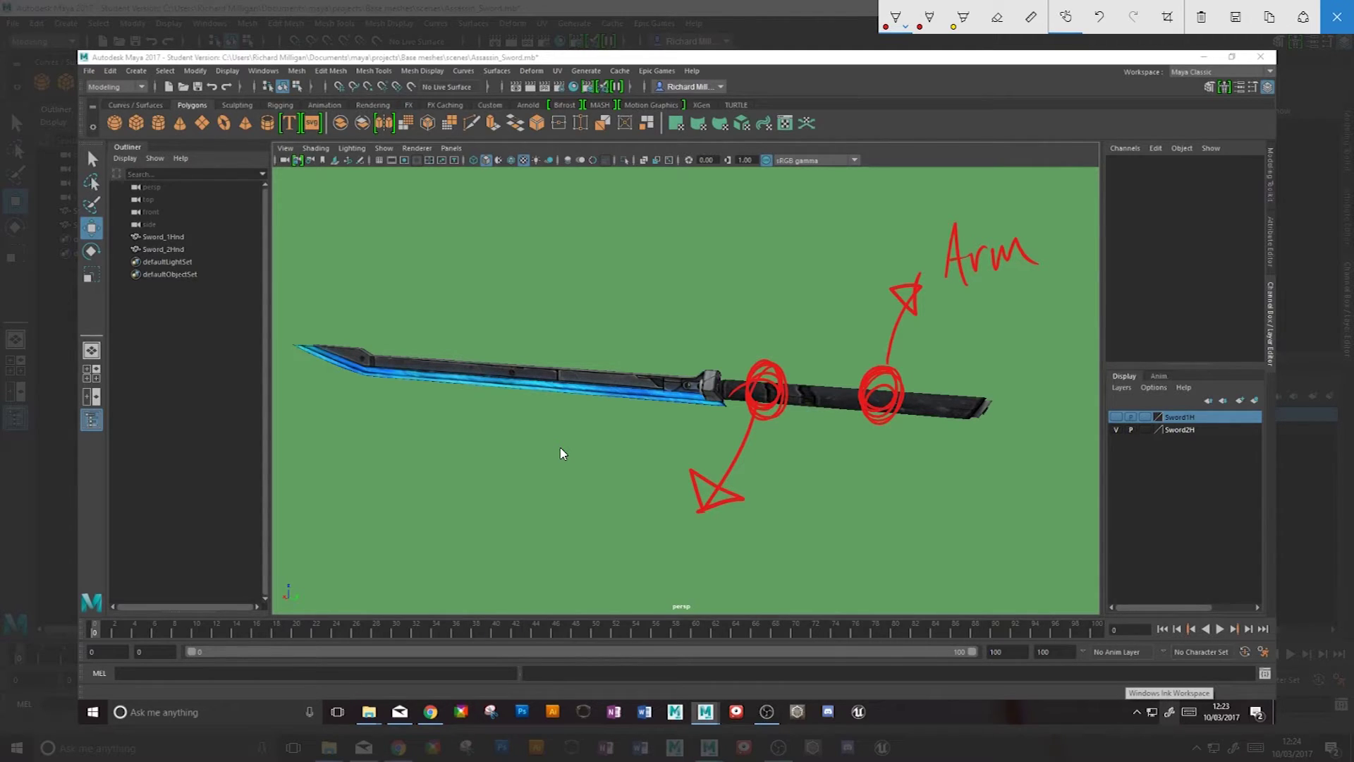
{"action": "left_click_drag", "start_coordinate": [566, 535], "coordinate": [570, 577]}
{"action": "mouse_move", "coordinate": [561, 535]}
{"action": "left_mouse_down"}
{"action": "mouse_move", "coordinate": [595, 523]}
{"action": "mouse_move", "coordinate": [586, 553]}
{"action": "left_mouse_up"}
{"action": "left_click_drag", "start_coordinate": [593, 551], "coordinate": [591, 567]}
{"action": "mouse_move", "coordinate": [611, 518]}
{"action": "left_mouse_down"}
{"action": "mouse_move", "coordinate": [615, 560]}
{"action": "mouse_move", "coordinate": [630, 568]}
{"action": "left_mouse_up"}
{"action": "mouse_move", "coordinate": [647, 546]}
{"action": "left_mouse_down"}
{"action": "mouse_move", "coordinate": [639, 559]}
{"action": "mouse_move", "coordinate": [654, 550]}
{"action": "left_mouse_up"}
{"action": "mouse_move", "coordinate": [657, 545]}
{"action": "left_mouse_down"}
{"action": "mouse_move", "coordinate": [697, 558]}
{"action": "mouse_move", "coordinate": [714, 534]}
{"action": "mouse_move", "coordinate": [715, 552]}
{"action": "mouse_move", "coordinate": [755, 524]}
{"action": "mouse_move", "coordinate": [762, 548]}
{"action": "mouse_move", "coordinate": [873, 535]}
{"action": "left_mouse_up"}
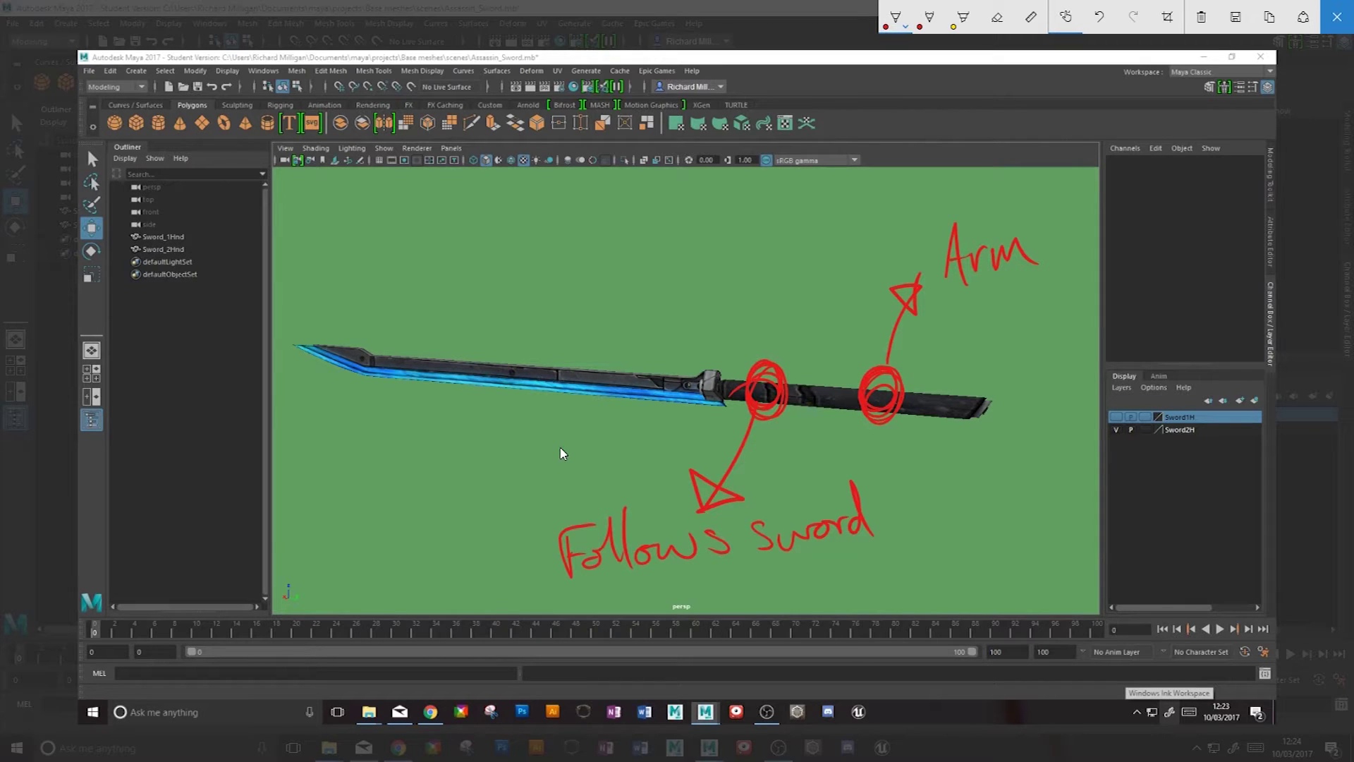
- Box both notes, link them with a curved arrow, and close the sketch
{"action": "mouse_move", "coordinate": [815, 218]}
{"action": "left_mouse_down"}
{"action": "mouse_move", "coordinate": [841, 427]}
{"action": "mouse_move", "coordinate": [1071, 417]}
{"action": "mouse_move", "coordinate": [1064, 169]}
{"action": "mouse_move", "coordinate": [818, 215]}
{"action": "left_mouse_up"}
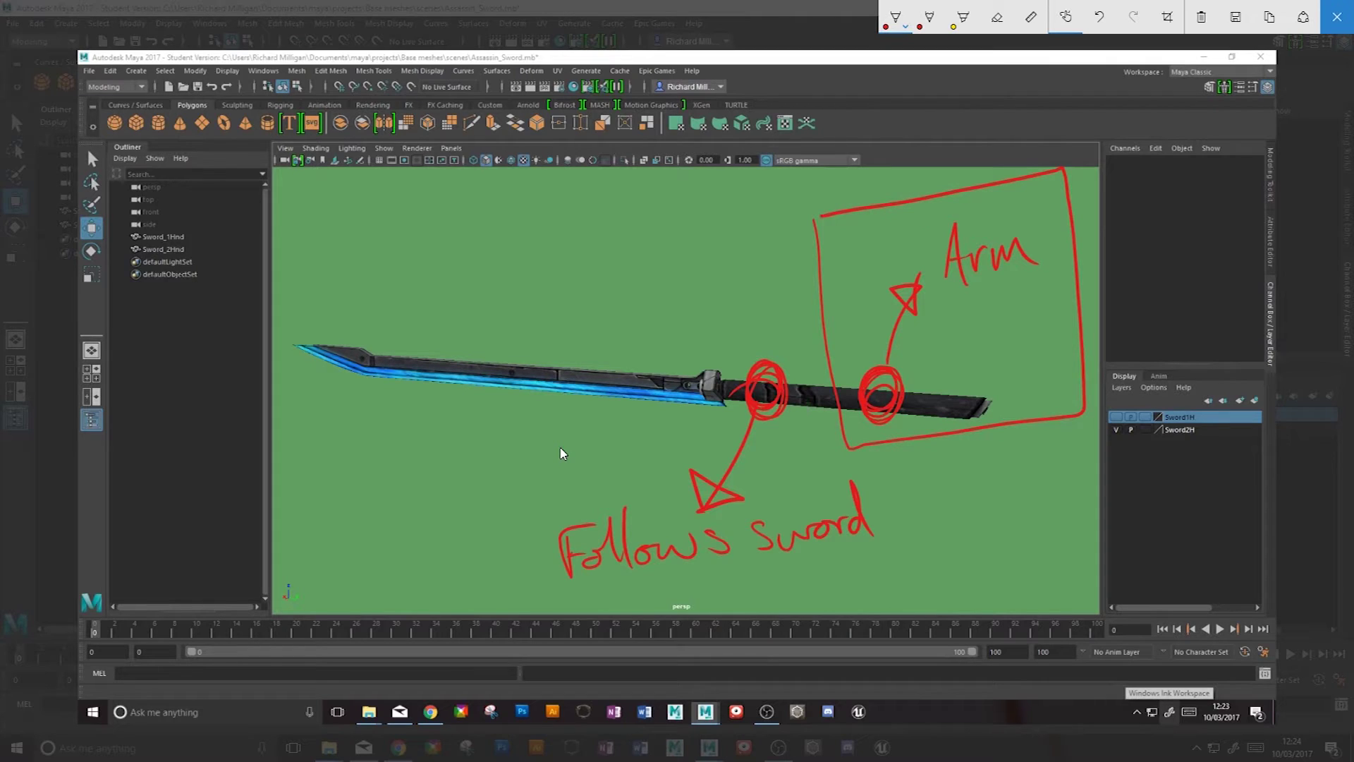
{"action": "mouse_move", "coordinate": [492, 404]}
{"action": "left_mouse_down"}
{"action": "mouse_move", "coordinate": [494, 367]}
{"action": "mouse_move", "coordinate": [779, 290]}
{"action": "mouse_move", "coordinate": [896, 561]}
{"action": "mouse_move", "coordinate": [529, 615]}
{"action": "mouse_move", "coordinate": [518, 565]}
{"action": "left_mouse_up"}
{"action": "mouse_move", "coordinate": [683, 302]}
{"action": "left_mouse_down"}
{"action": "mouse_move", "coordinate": [830, 214]}
{"action": "mouse_move", "coordinate": [674, 250]}
{"action": "mouse_move", "coordinate": [682, 303]}
{"action": "left_mouse_up"}
{"action": "left_click_drag", "start_coordinate": [826, 210], "coordinate": [823, 174]}
{"action": "mouse_move", "coordinate": [823, 174]}
{"action": "left_mouse_down"}
{"action": "mouse_move", "coordinate": [756, 229]}
{"action": "mouse_move", "coordinate": [833, 212]}
{"action": "left_mouse_up"}
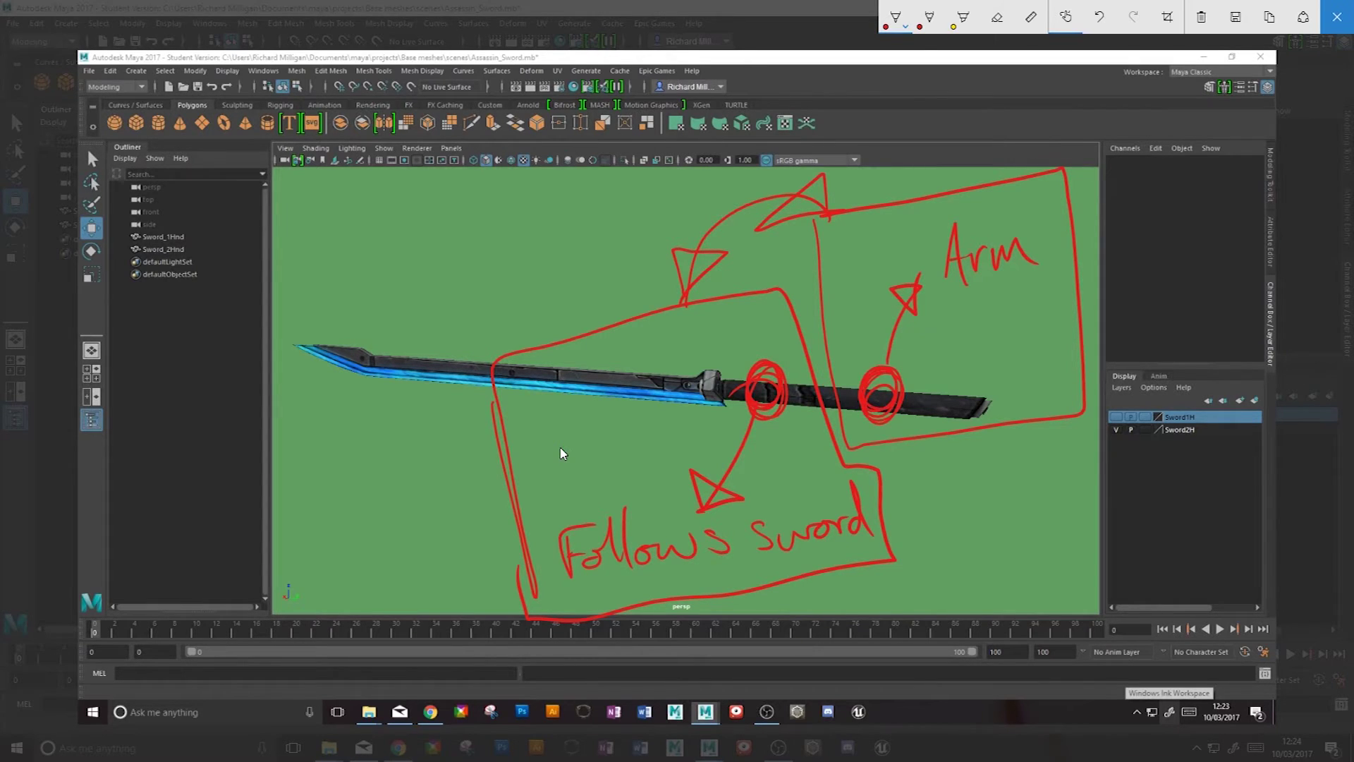
{"action": "left_click", "coordinate": [1337, 16]}
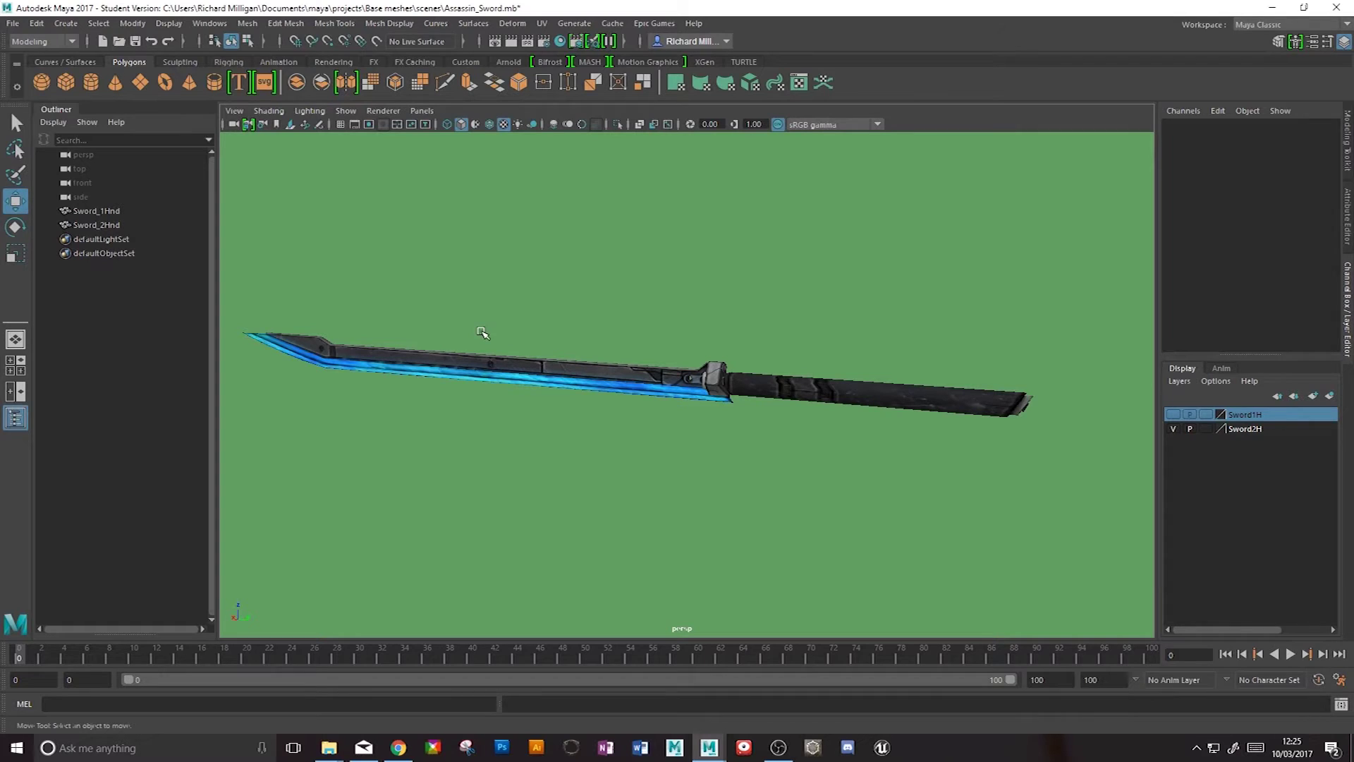
- Select the sword mesh and switch to the Rigging menu set
{"action": "left_click", "coordinate": [788, 386]}
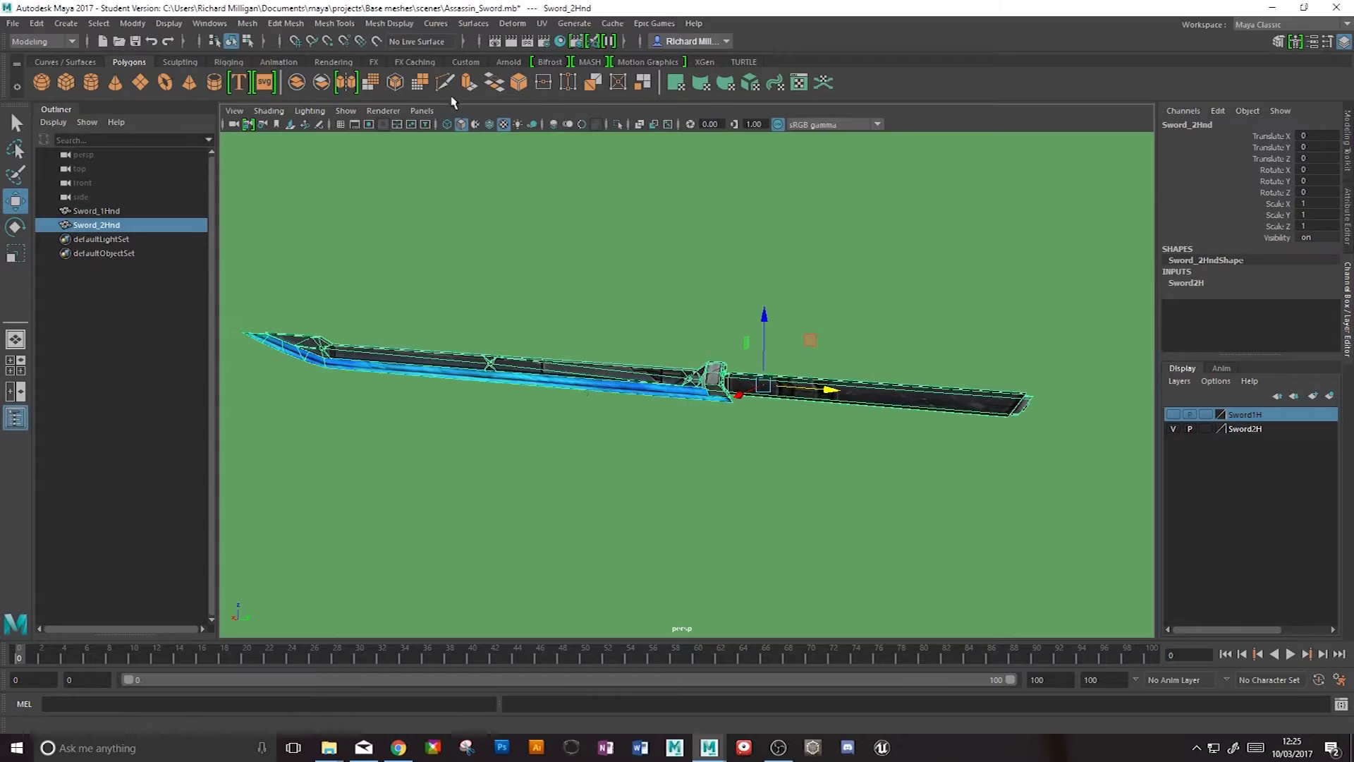
{"action": "left_click", "coordinate": [71, 41]}
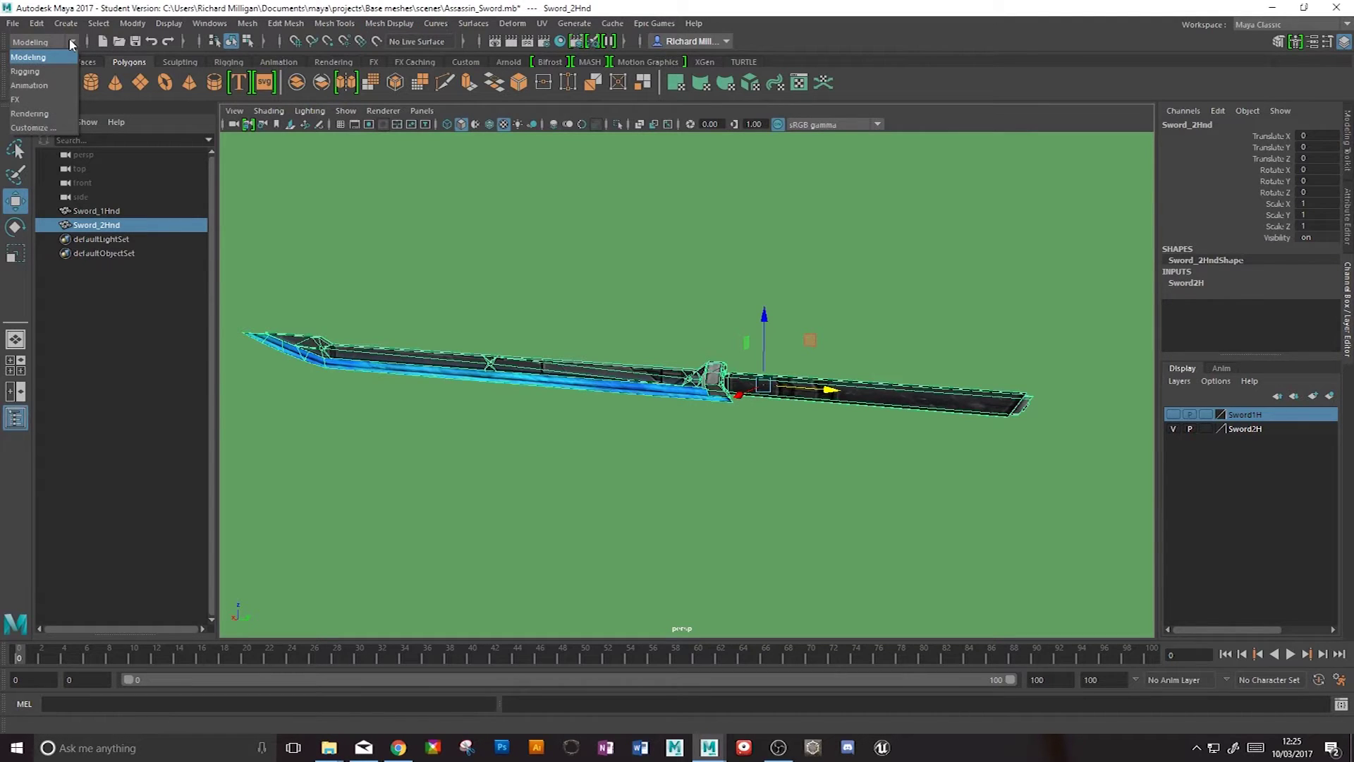
{"action": "left_click", "coordinate": [34, 72]}
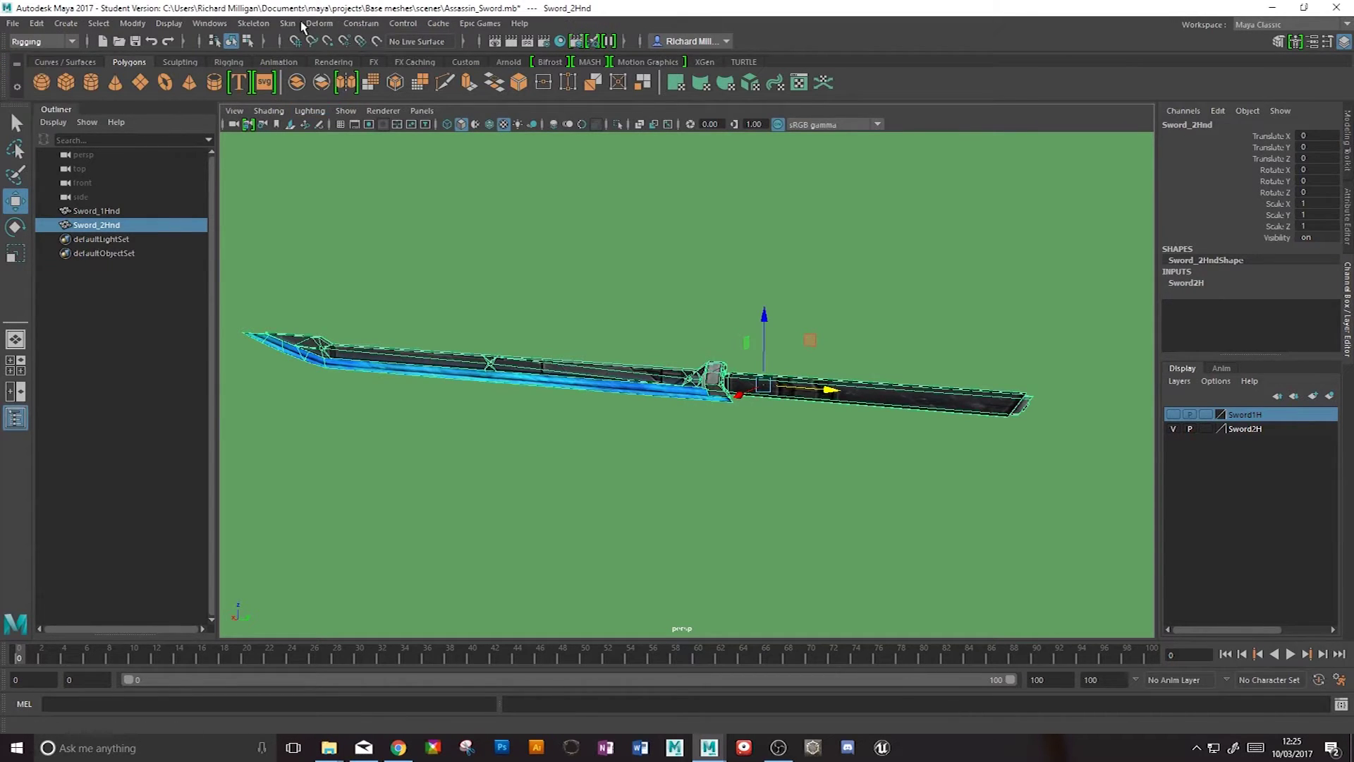
- Enable Projected Centering in the Create Joints tool settings
{"action": "left_click", "coordinate": [253, 23]}
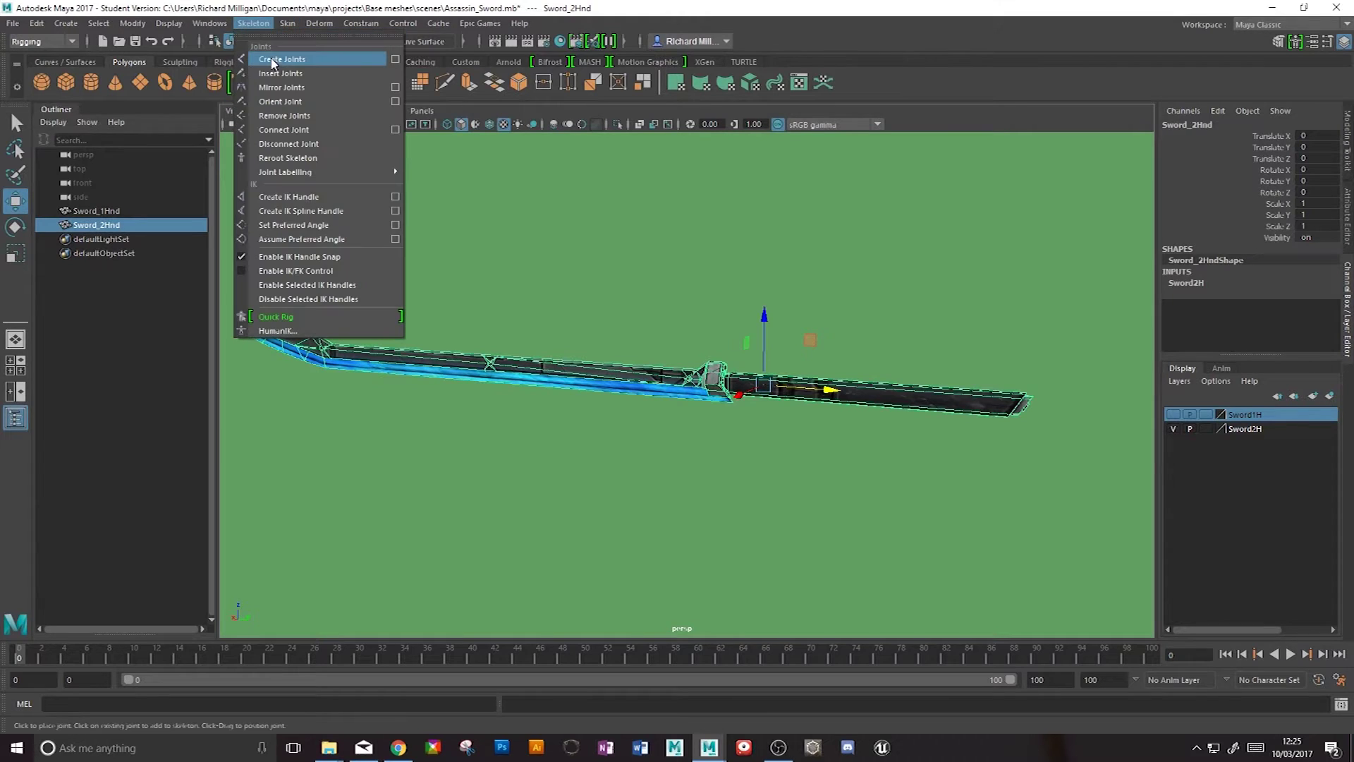
{"action": "left_click", "coordinate": [395, 59]}
{"action": "left_click_drag", "start_coordinate": [320, 144], "coordinate": [1114, 91]}
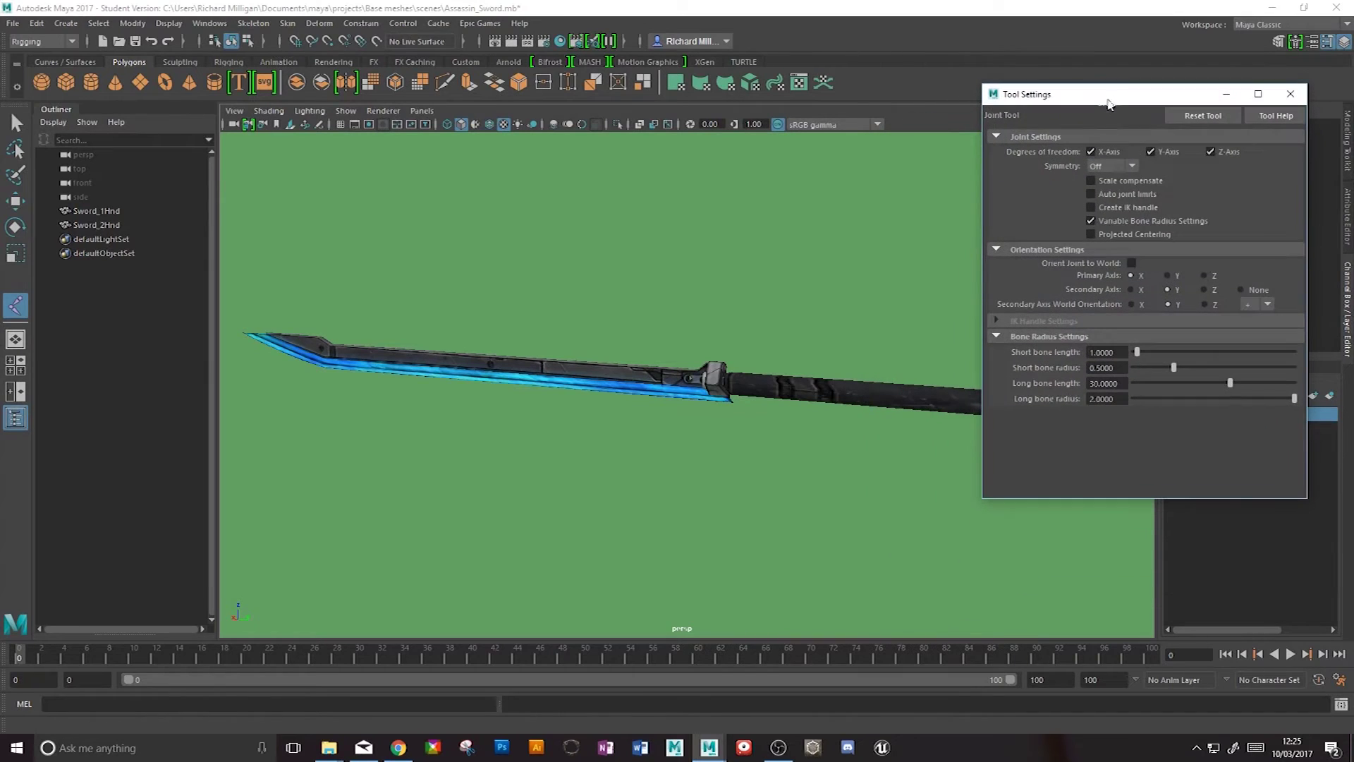
{"action": "left_click", "coordinate": [1091, 235]}
{"action": "left_click", "coordinate": [1293, 94]}
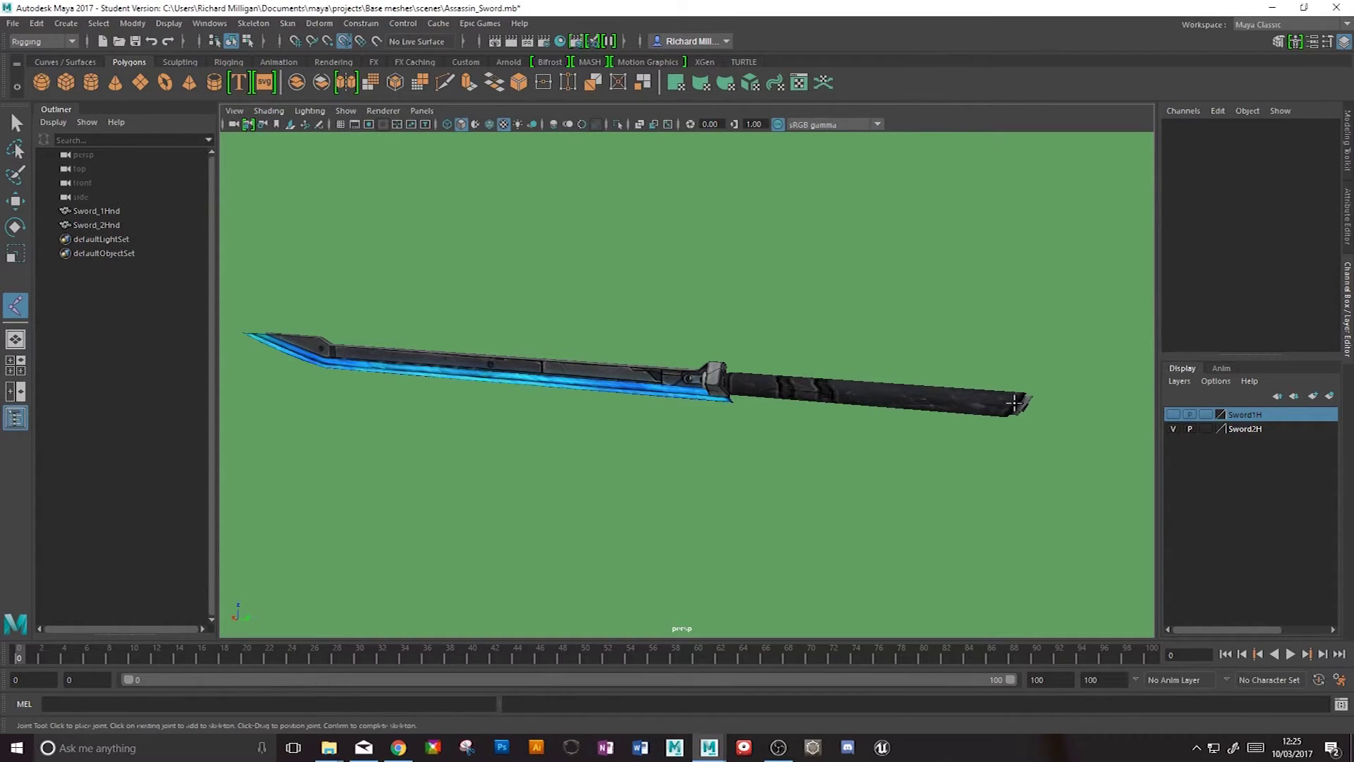
- Place a two-joint chain from handle end to blade tip and turn on X-Ray Joints
{"action": "left_click", "coordinate": [1011, 404]}
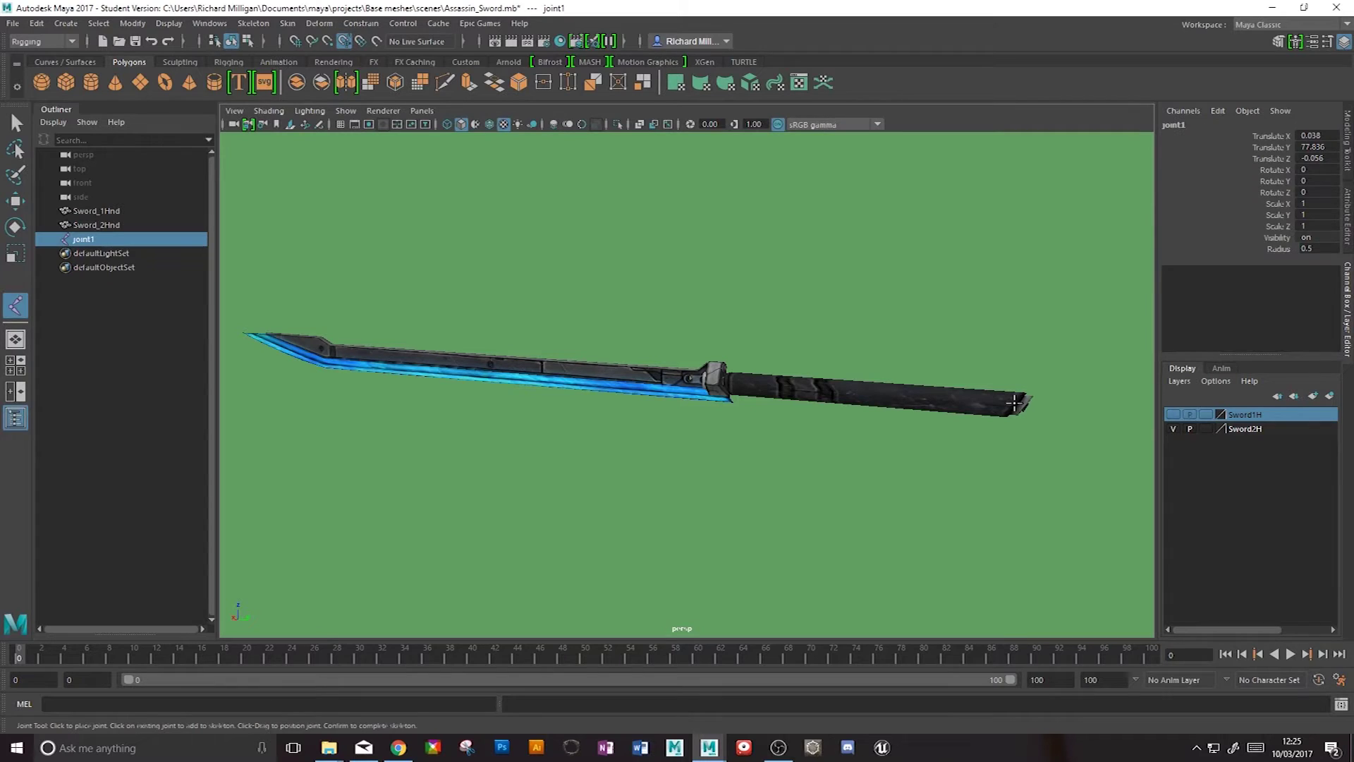
{"action": "left_click", "coordinate": [264, 339]}
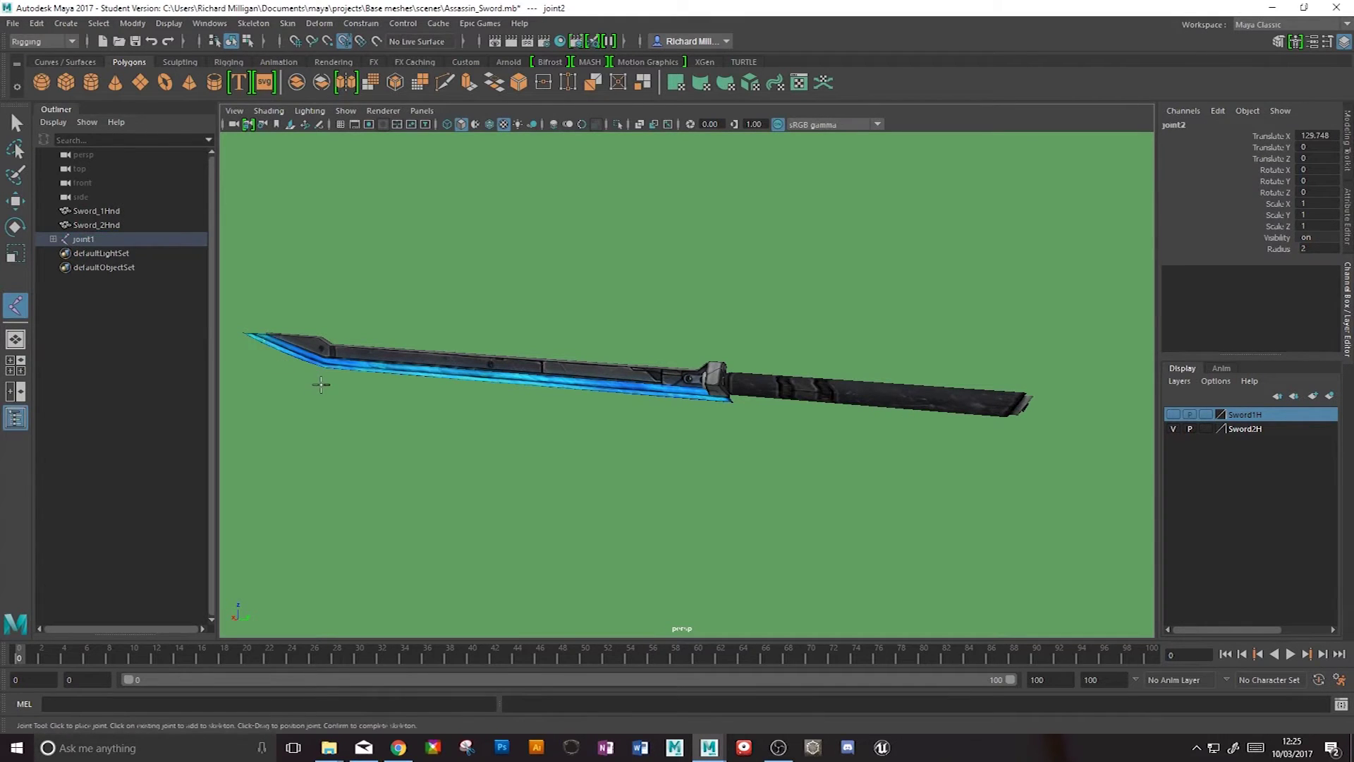
{"action": "key", "text": "w"}
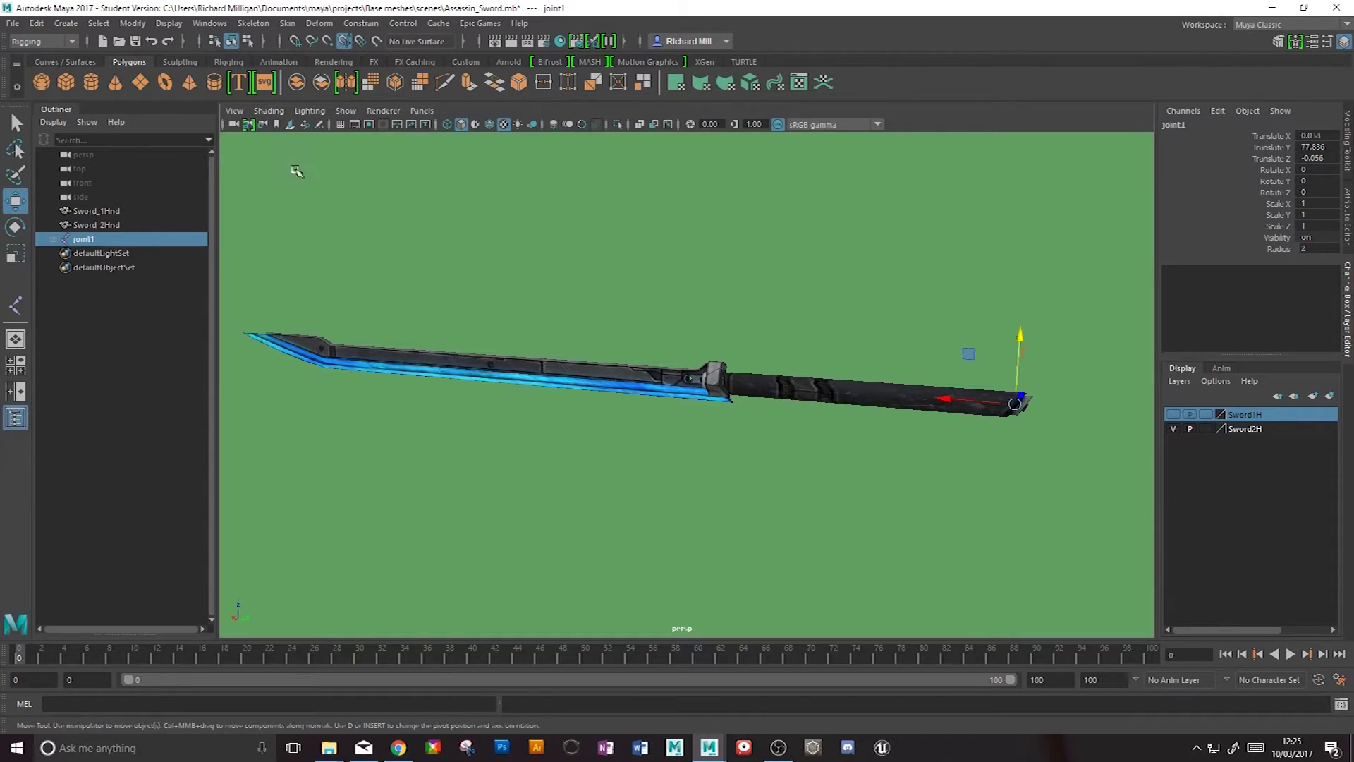
{"action": "left_click", "coordinate": [268, 113]}
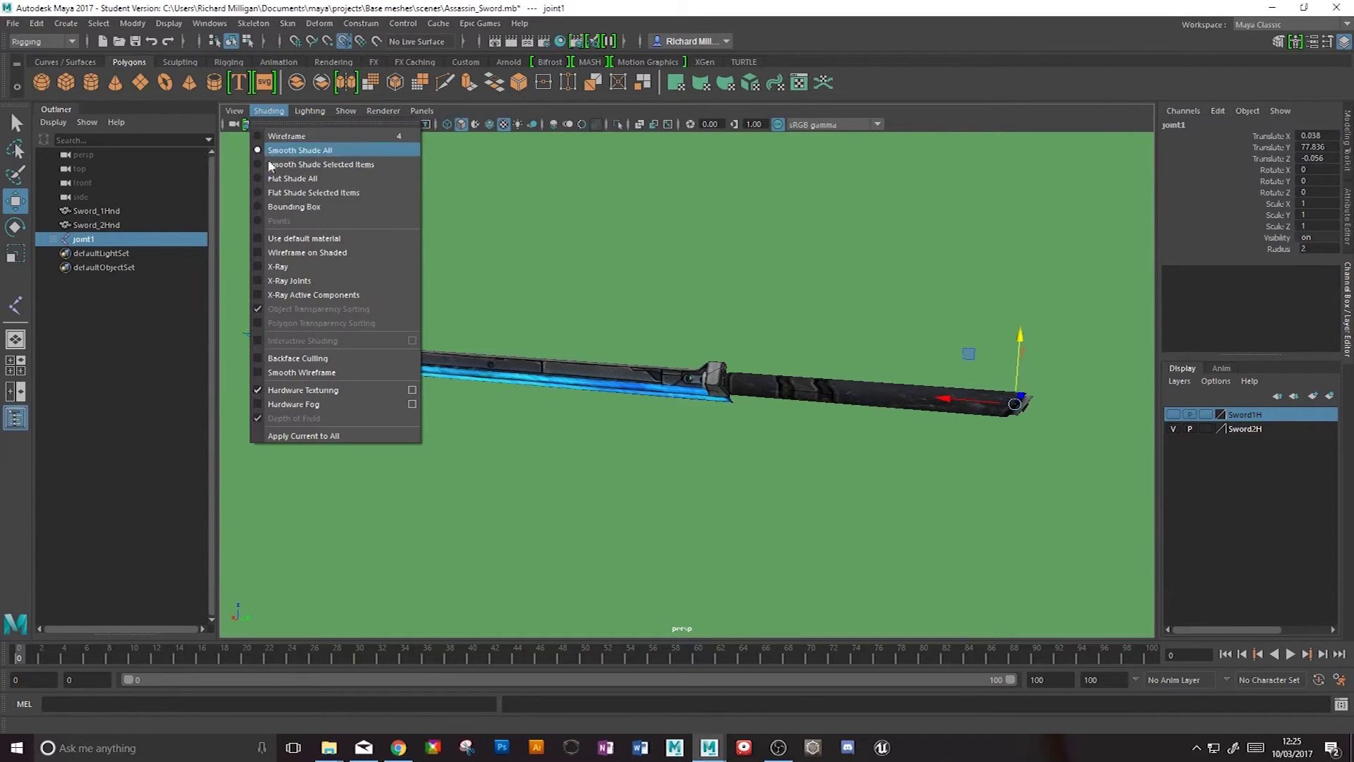
{"action": "left_click", "coordinate": [273, 280]}
{"action": "left_click_drag", "start_coordinate": [885, 421], "coordinate": [848, 421], "text": "alt"}
- Enlarge joint1's radius, then set joint2's Radius to 6
{"action": "left_click", "coordinate": [1260, 250]}
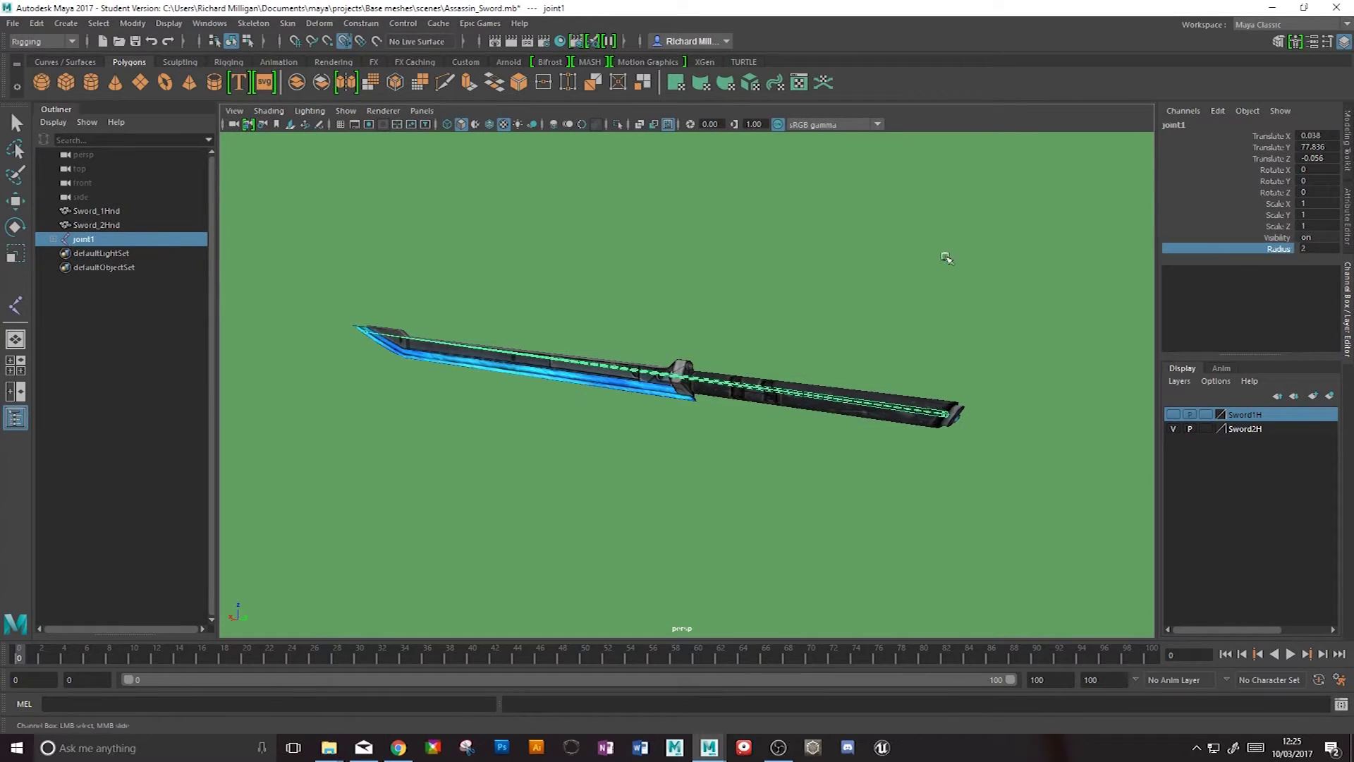
{"action": "middle_click_drag", "start_coordinate": [872, 254], "coordinate": [945, 241]}
{"action": "left_click_drag", "start_coordinate": [850, 337], "coordinate": [908, 290], "text": "alt"}
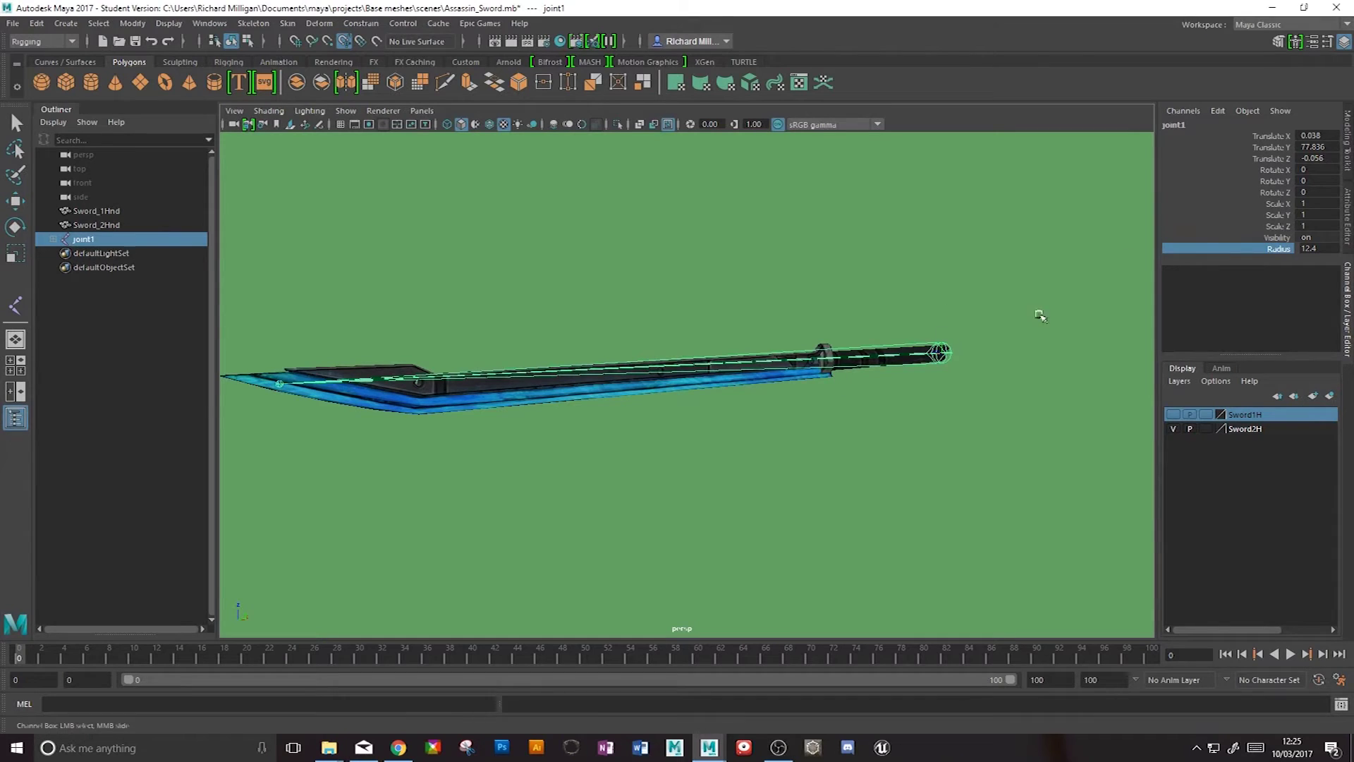
{"action": "left_click", "coordinate": [283, 383]}
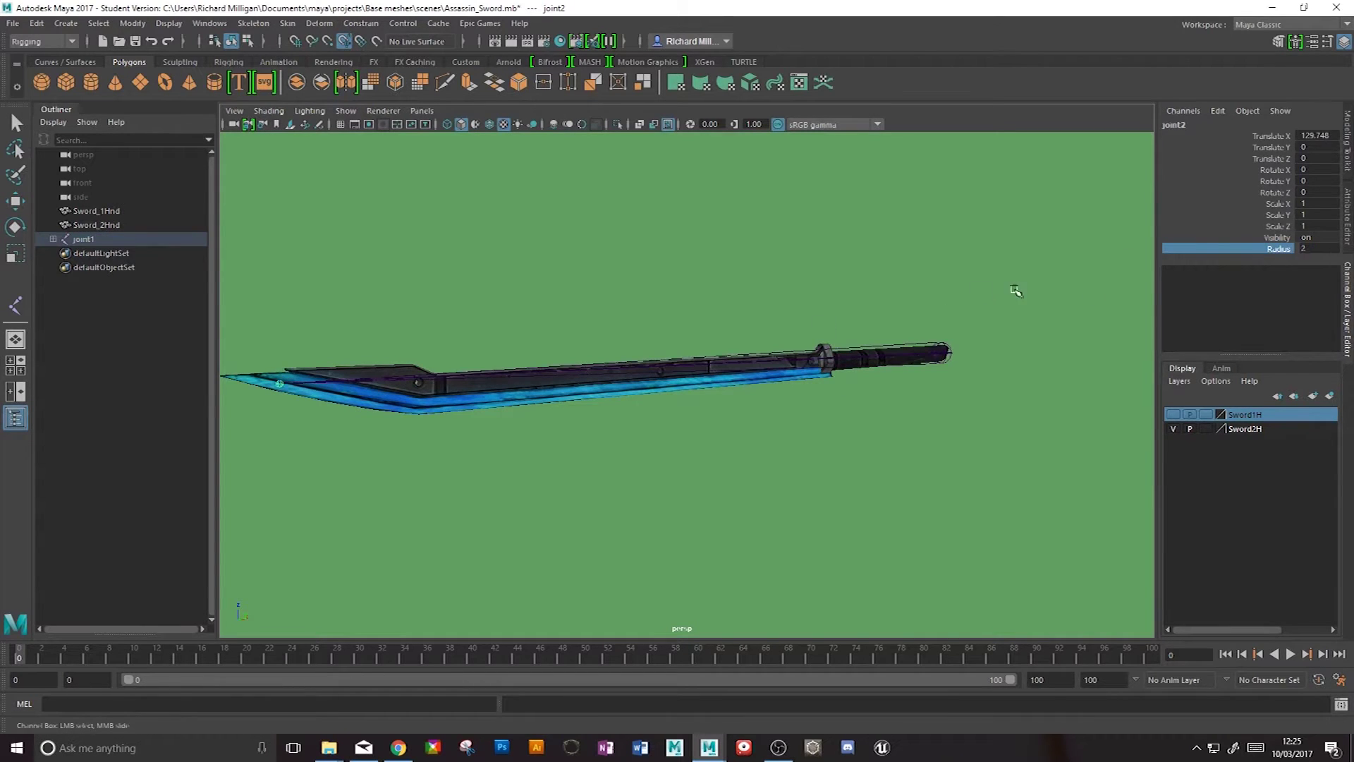
{"action": "middle_click_drag", "start_coordinate": [913, 226], "coordinate": [949, 222]}
{"action": "left_click", "coordinate": [1316, 249]}
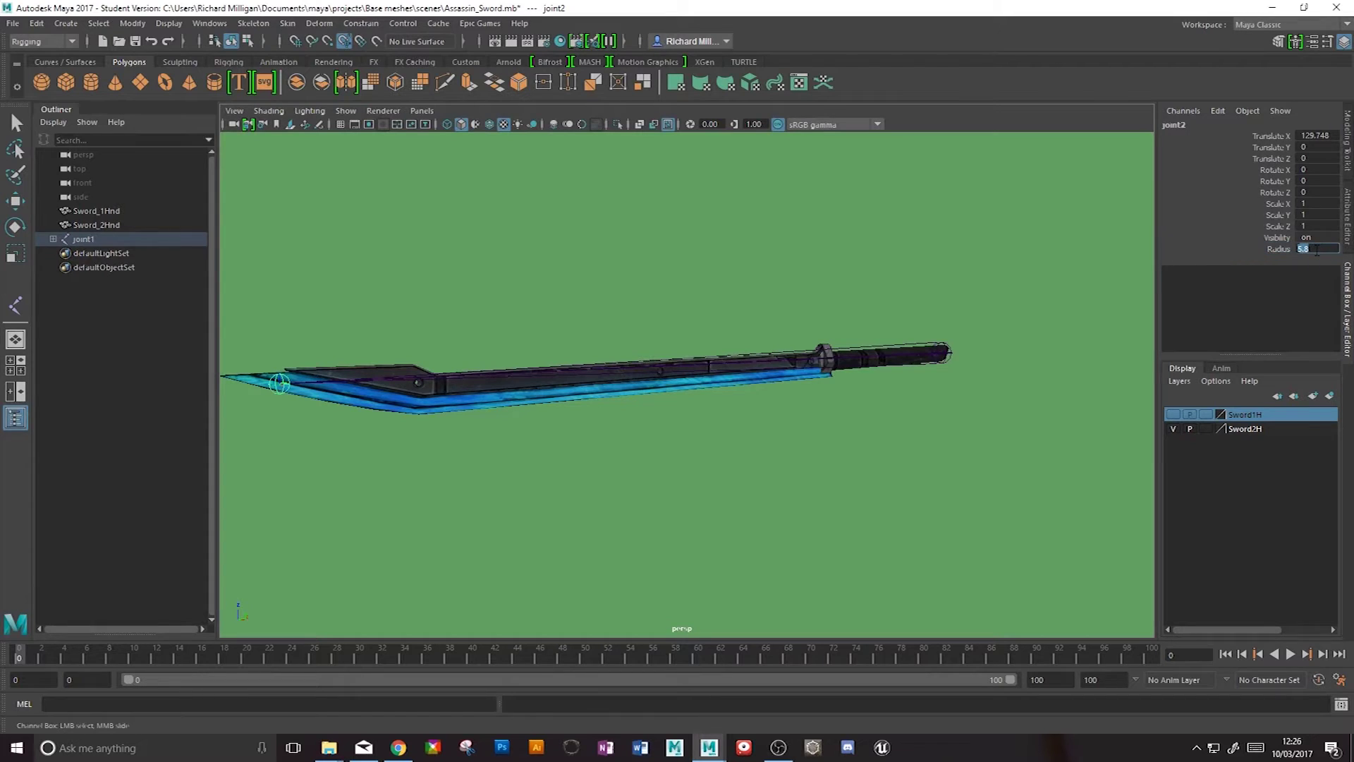
{"action": "type", "text": "6"}
{"action": "key", "text": "Return"}
- Set joint1's Radius to 12
{"action": "left_click", "coordinate": [942, 352]}
{"action": "key", "text": "w"}
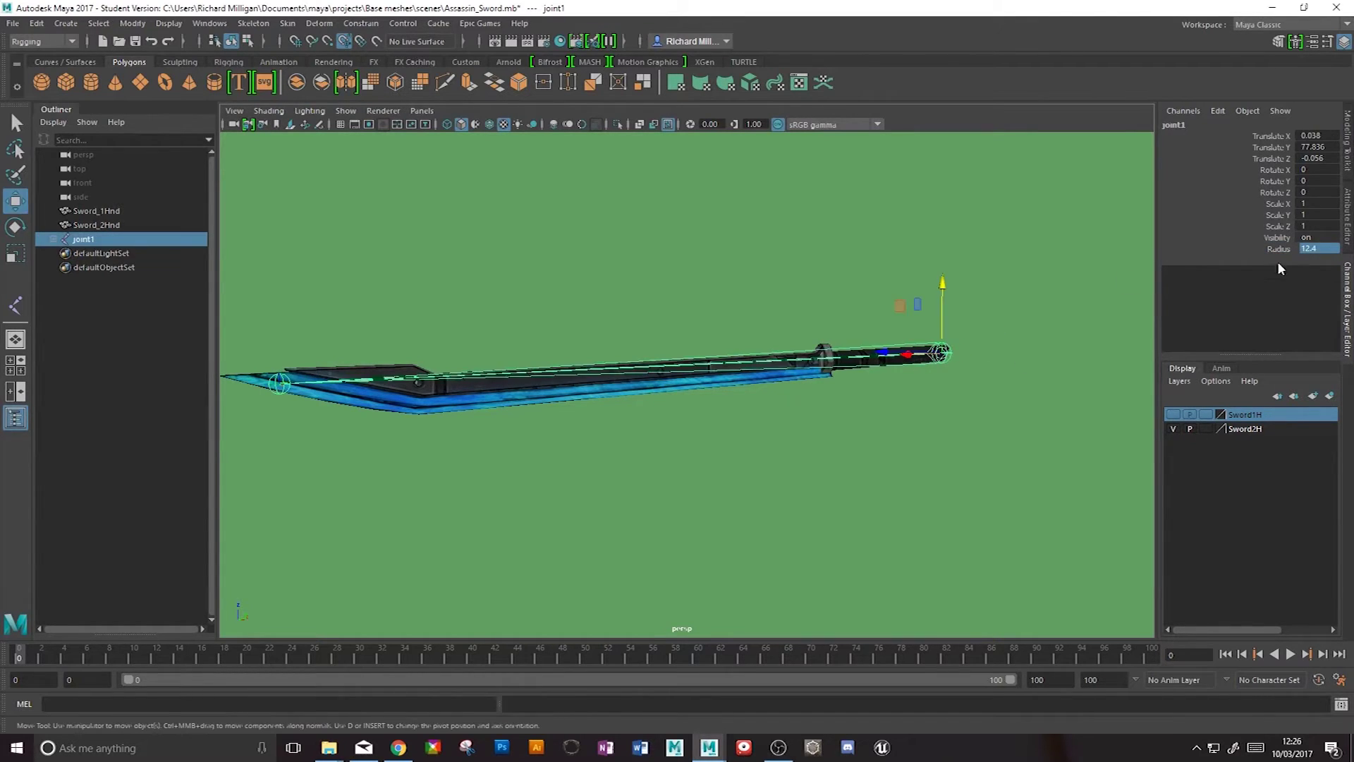
{"action": "left_click", "coordinate": [1314, 249]}
{"action": "key", "text": "Return"}
{"action": "key", "text": "alt"}
{"action": "left_click_drag", "start_coordinate": [884, 383], "coordinate": [756, 372], "text": "alt"}
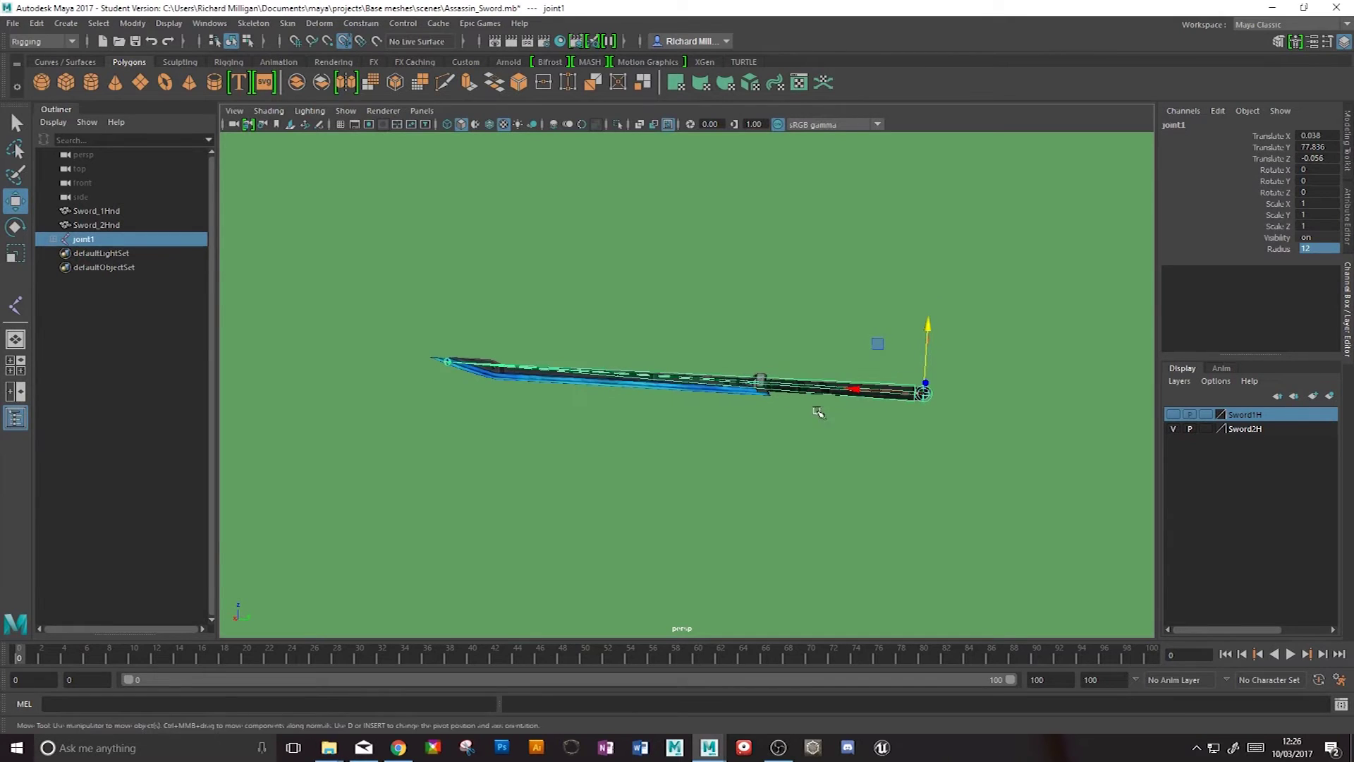
- Slide joint1's pivot along the handle toward the guard in pivot-edit mode
{"action": "scroll", "coordinate": [820, 402], "scroll_direction": "up", "scroll_amount": 3}
{"action": "left_click_drag", "start_coordinate": [889, 382], "coordinate": [946, 382], "text": "alt"}
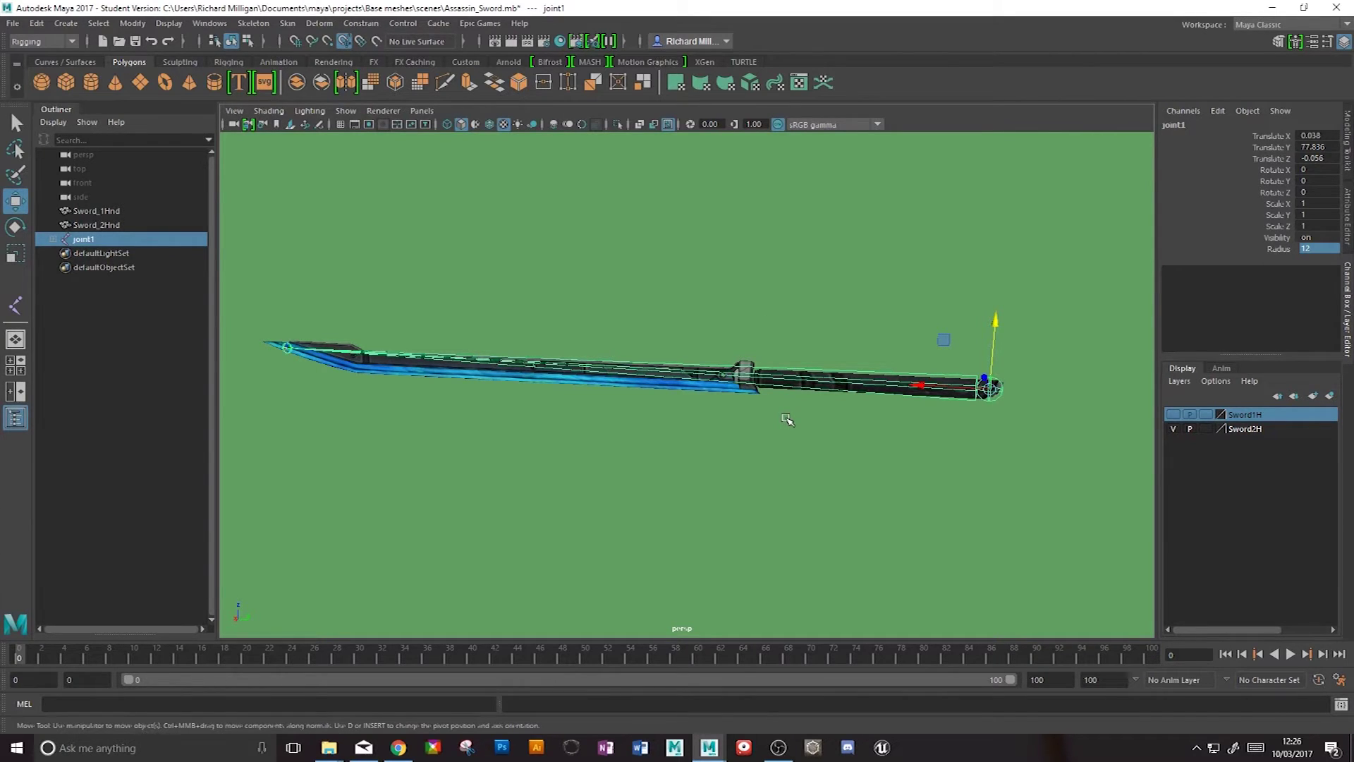
{"action": "key", "text": "d"}
{"action": "left_click_drag", "start_coordinate": [922, 383], "coordinate": [850, 386]}
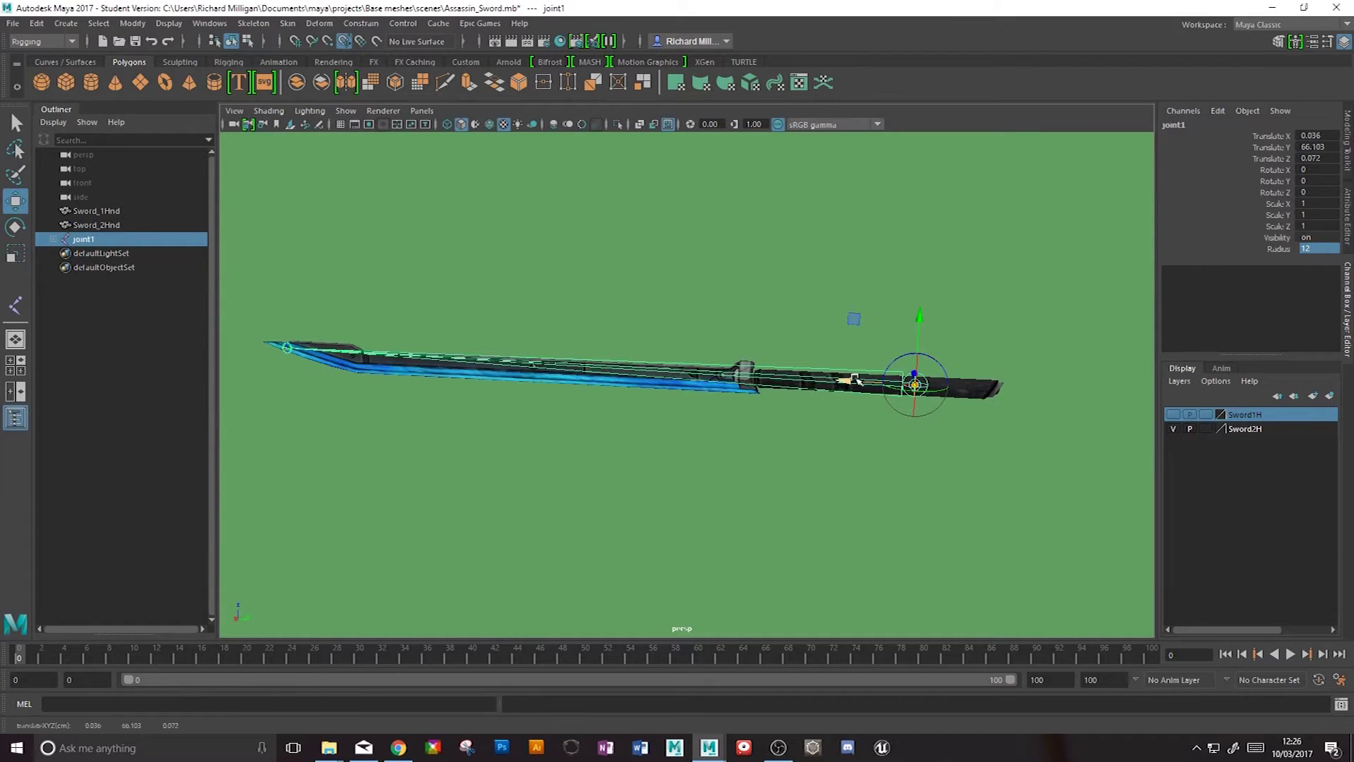
{"action": "left_click_drag", "start_coordinate": [849, 385], "coordinate": [767, 374]}
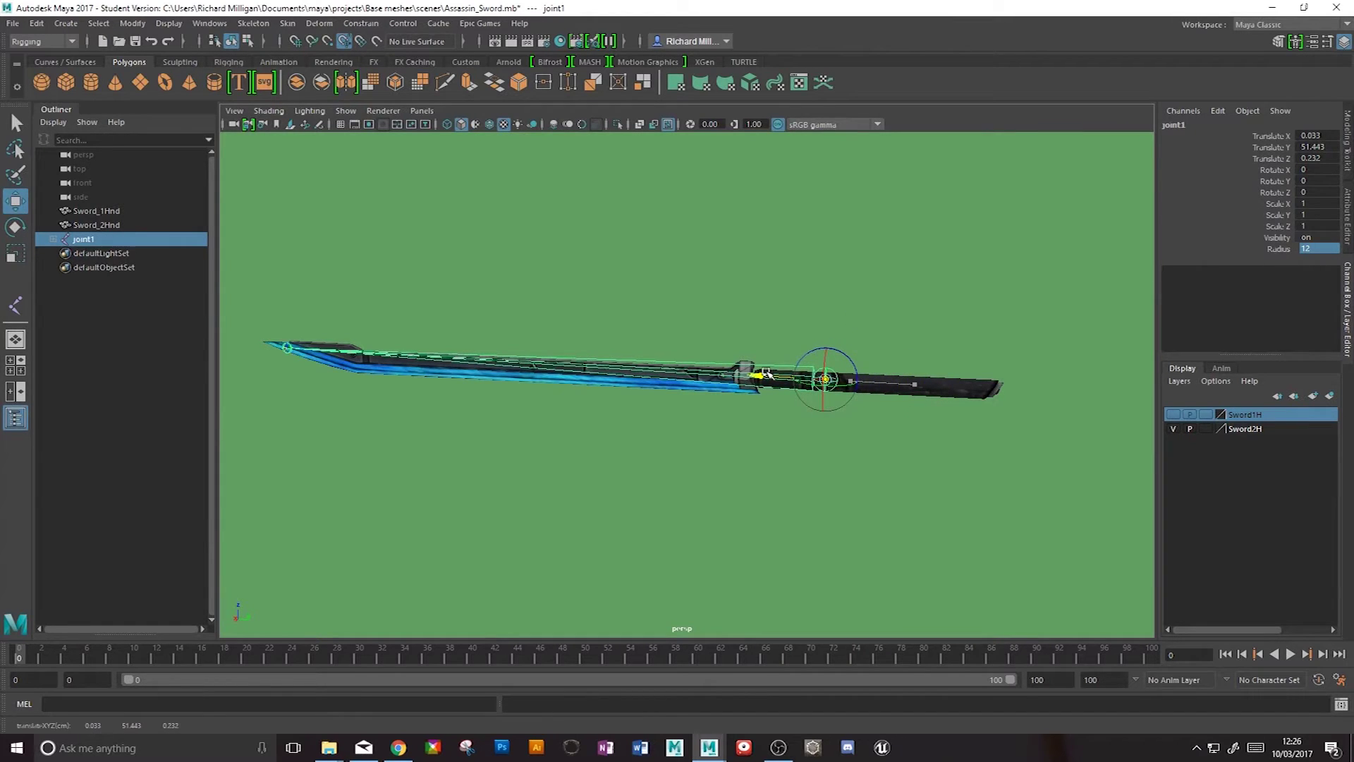
{"action": "key", "text": "Insert"}
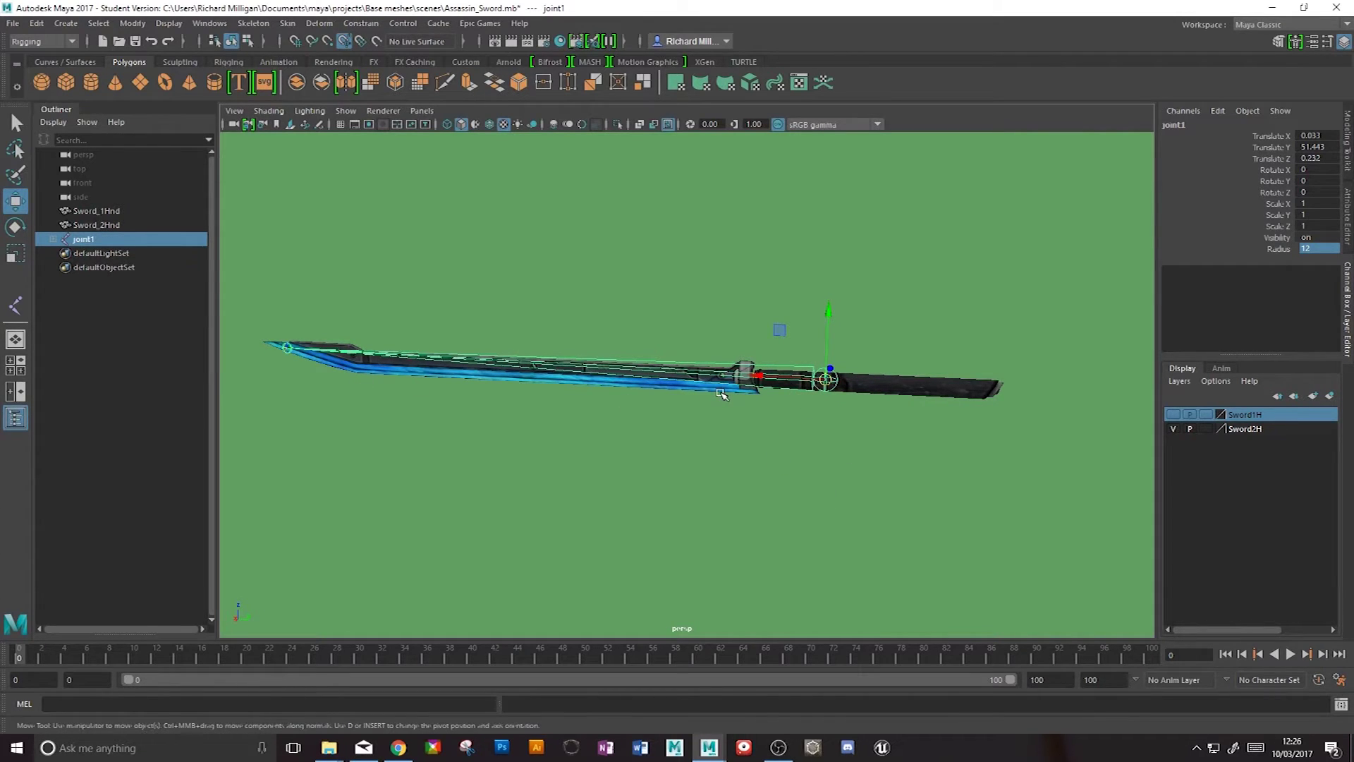
- Undo joint1's rotation so it reads 0 and lies straight along the blade
{"action": "left_click_drag", "start_coordinate": [719, 381], "coordinate": [769, 373], "text": "alt"}
{"action": "key", "text": "e"}
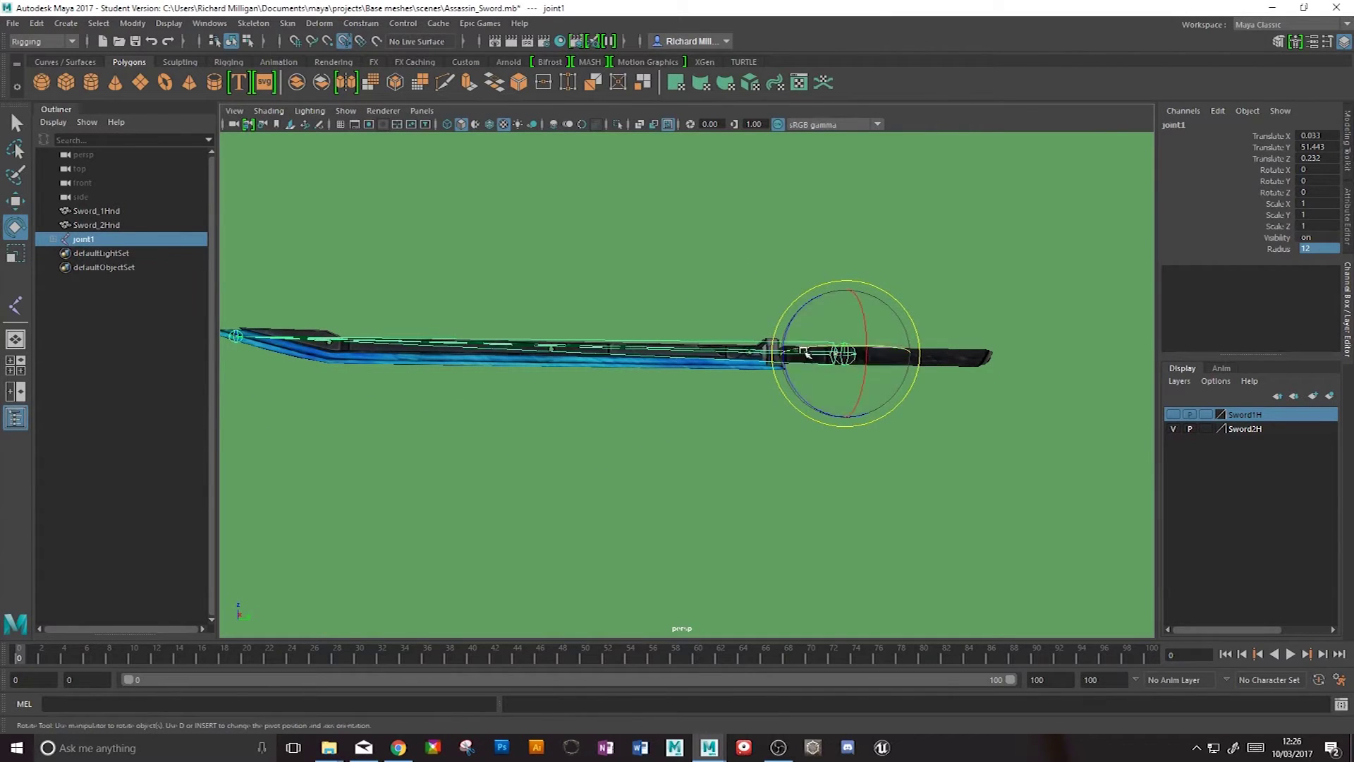
{"action": "left_click_drag", "start_coordinate": [811, 360], "coordinate": [793, 317], "text": "alt"}
{"action": "key", "text": "ctrl+z"}
{"action": "left_click_drag", "start_coordinate": [823, 438], "coordinate": [755, 431], "text": "alt"}
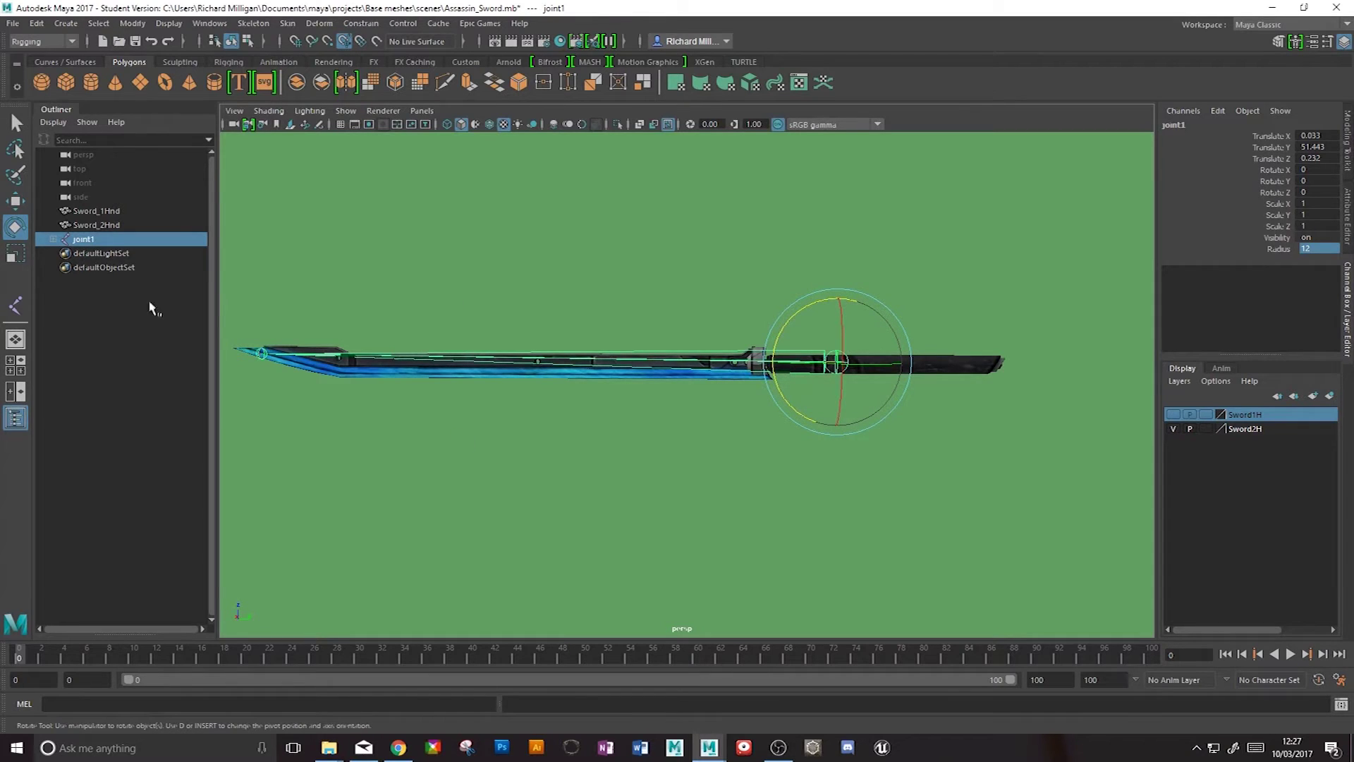
- Rename joint1 and joint2 to Sword_joint1 and Sword_joint2 in the Outliner
{"action": "double_click", "coordinate": [91, 240]}
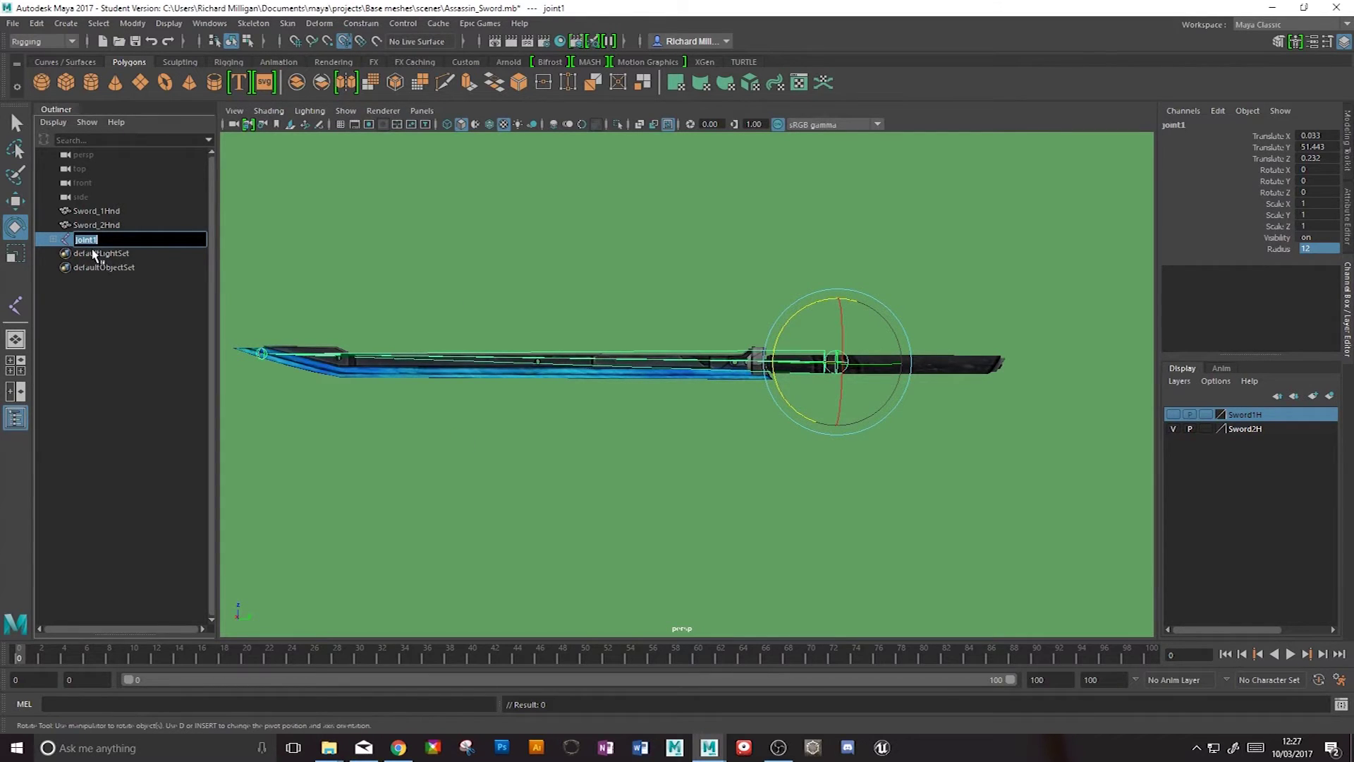
{"action": "key", "text": "Right"}
{"action": "type", "text": "Sword_"}
{"action": "key", "text": "Return"}
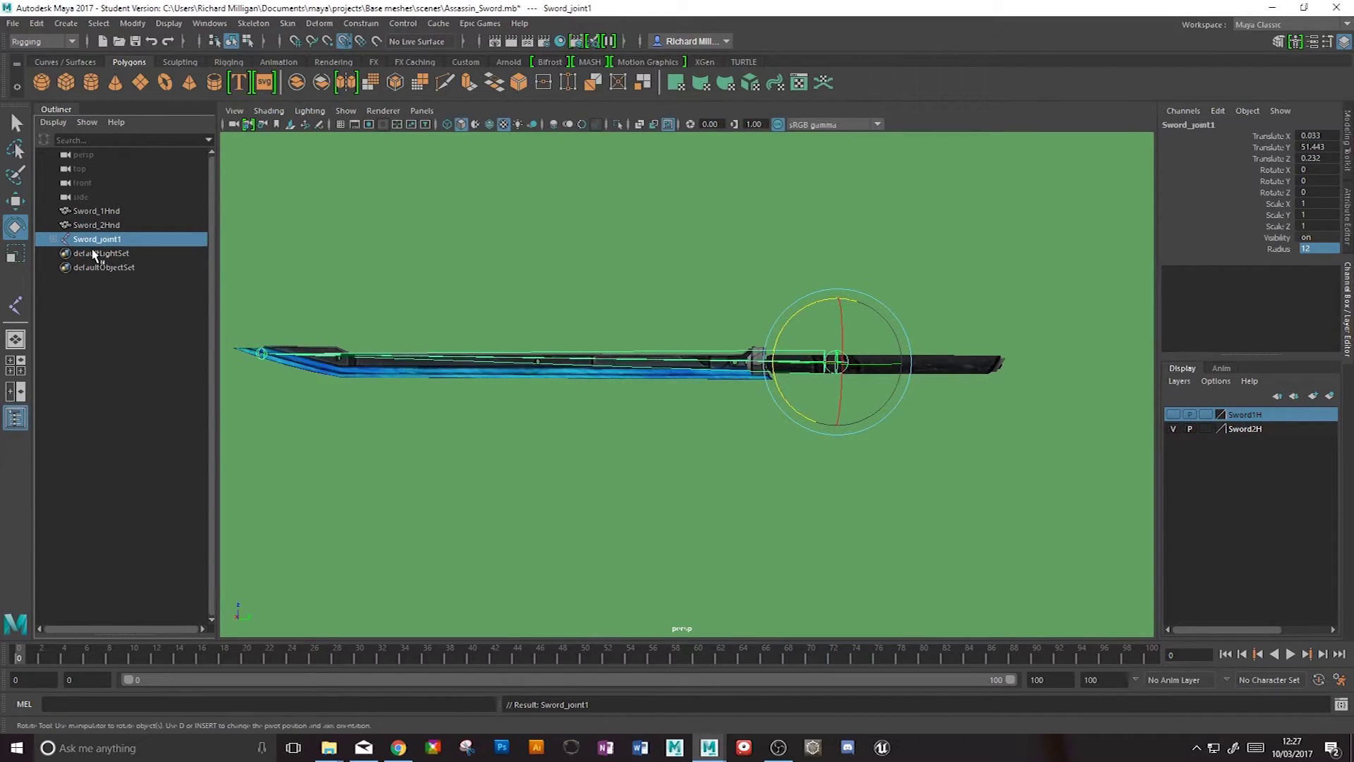
{"action": "left_click", "coordinate": [53, 239]}
{"action": "double_click", "coordinate": [94, 254]}
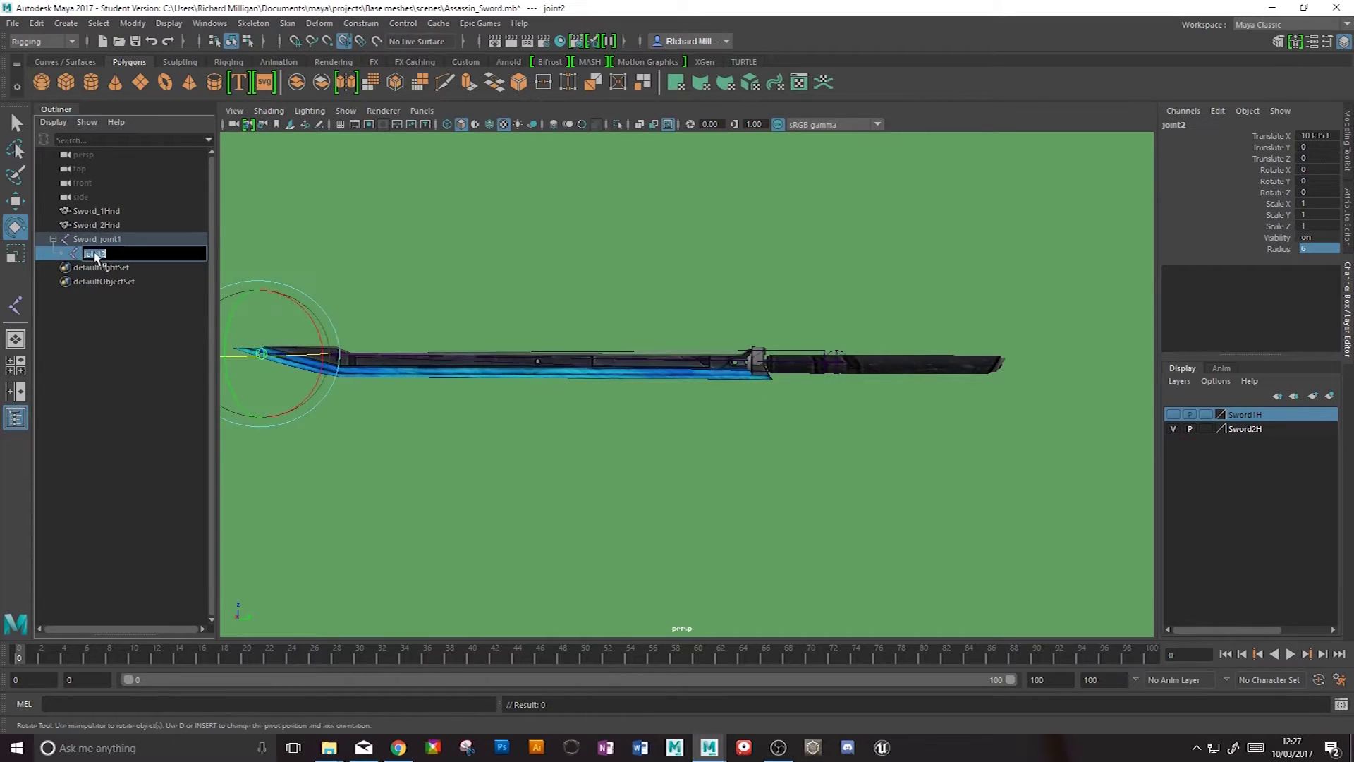
{"action": "key", "text": "Home"}
{"action": "type", "text": "Sword_"}
{"action": "key", "text": "Return"}
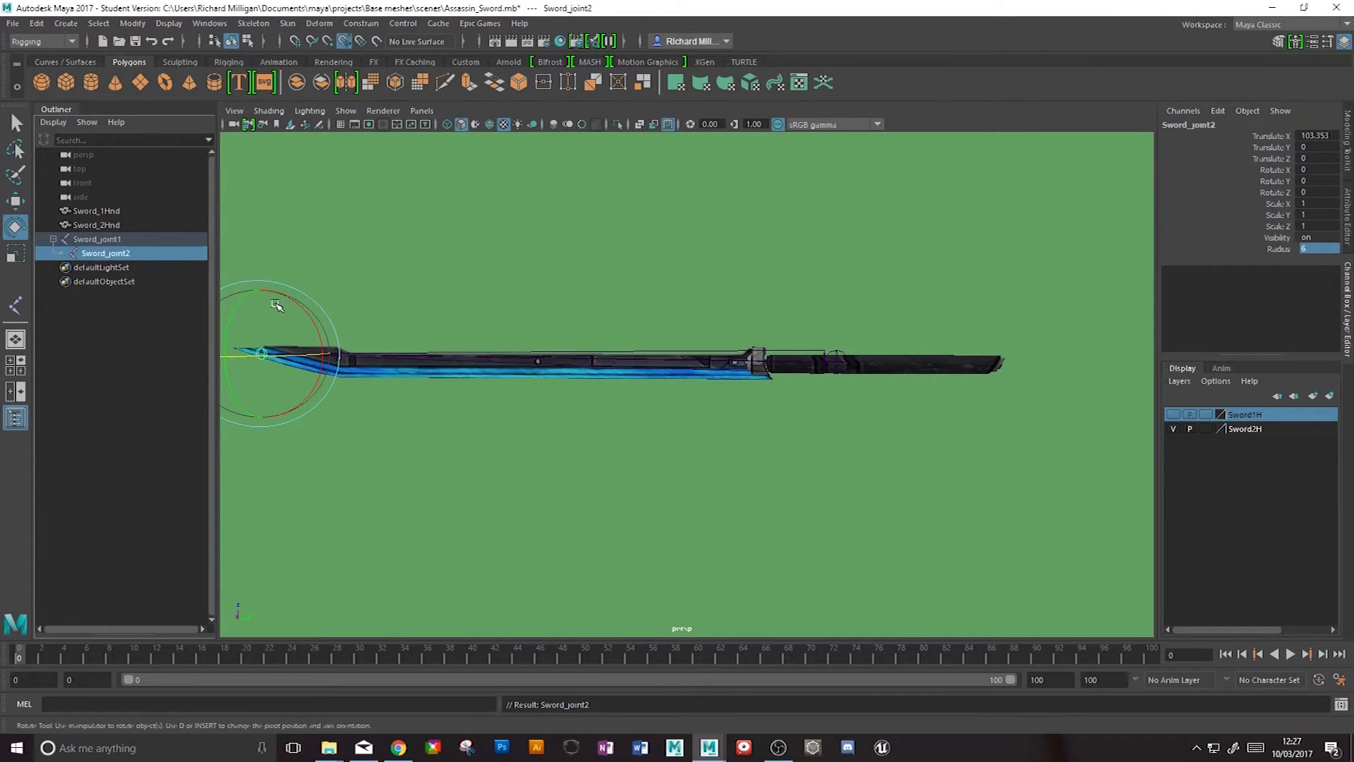
{"action": "left_click_drag", "start_coordinate": [730, 320], "coordinate": [619, 305], "text": "alt"}
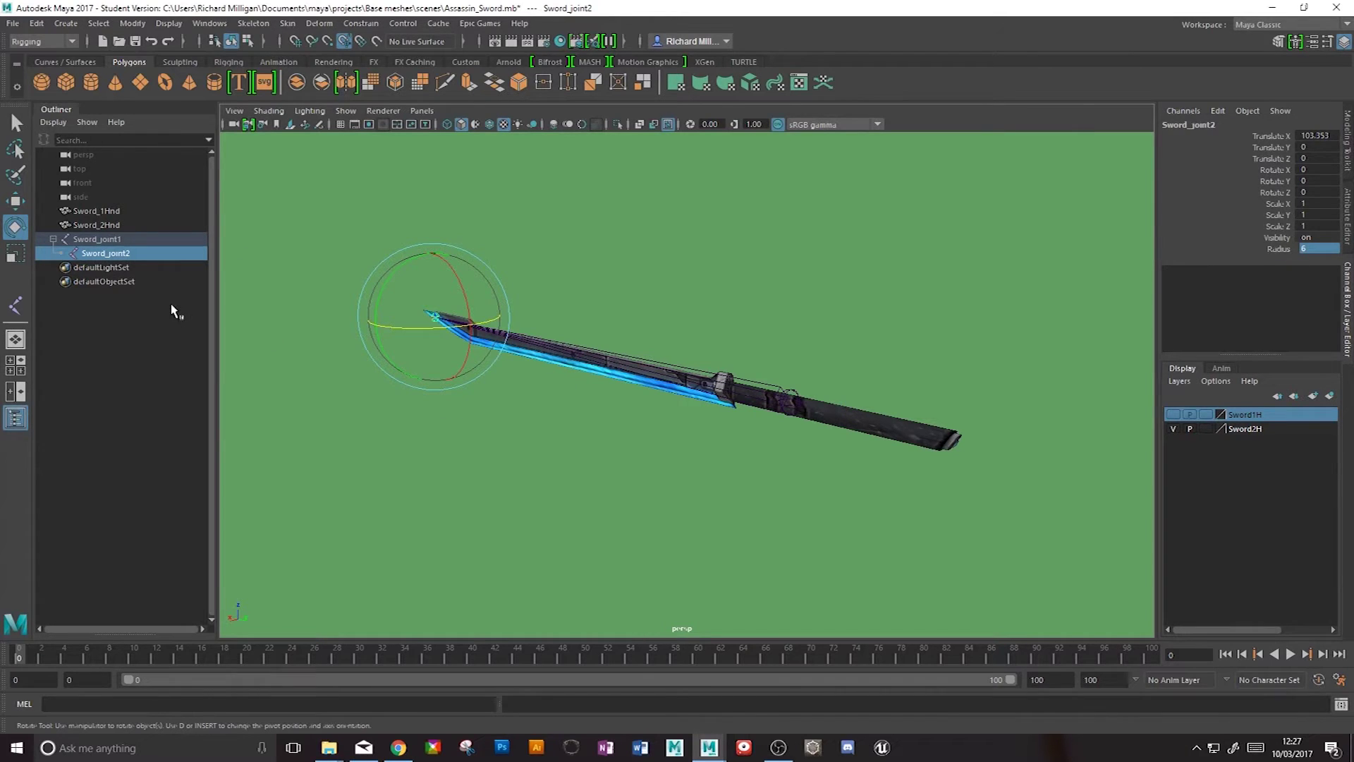
- Group Sword_joint1 with Ctrl+G and rename the new group Sword_Grp
{"action": "left_click", "coordinate": [113, 239]}
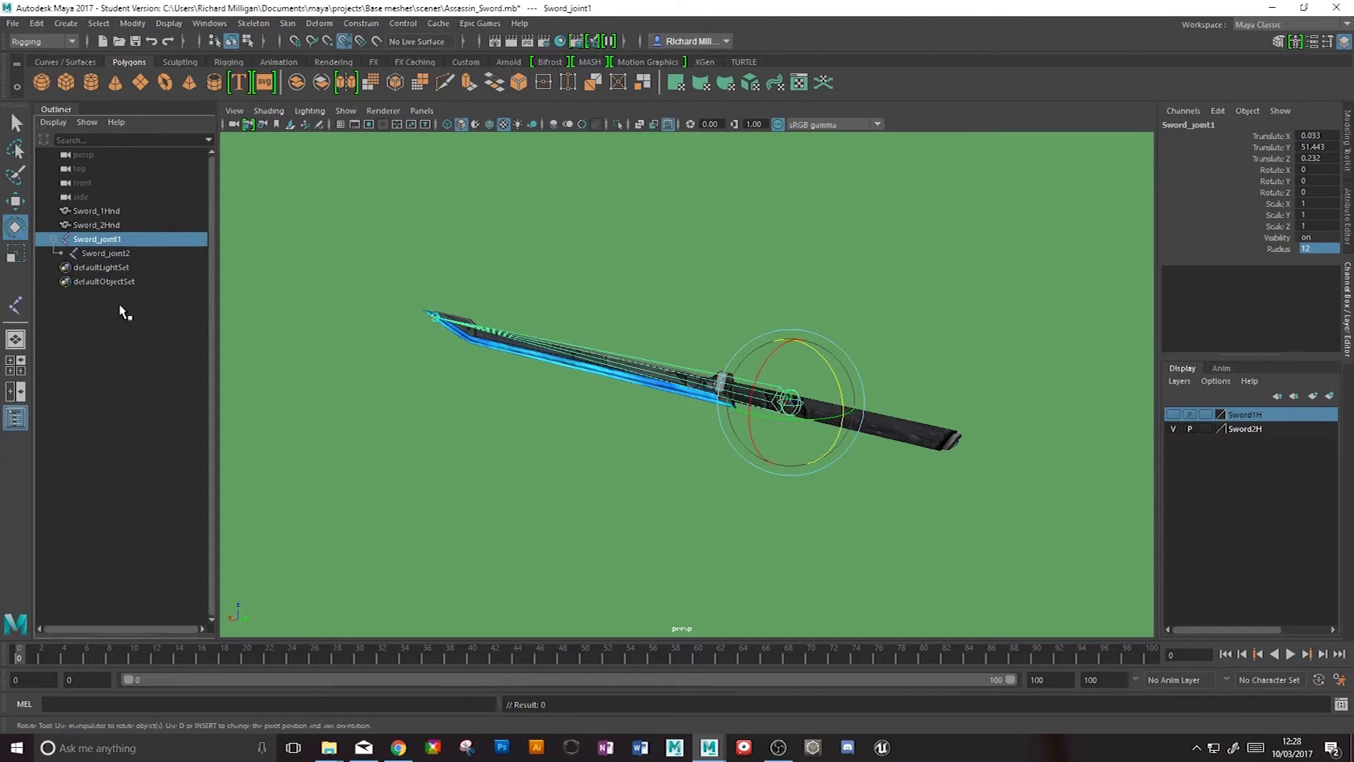
{"action": "key", "text": "ctrl+g"}
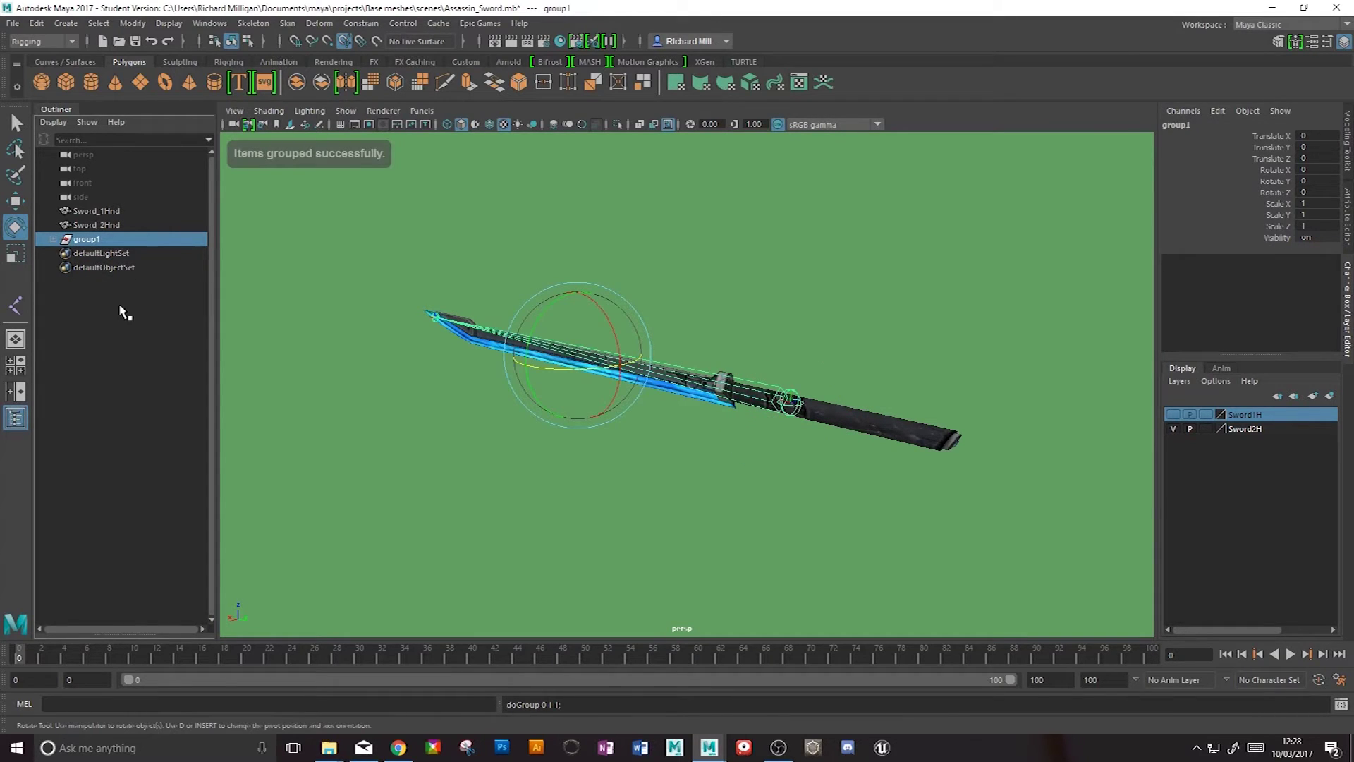
{"action": "left_click", "coordinate": [54, 239]}
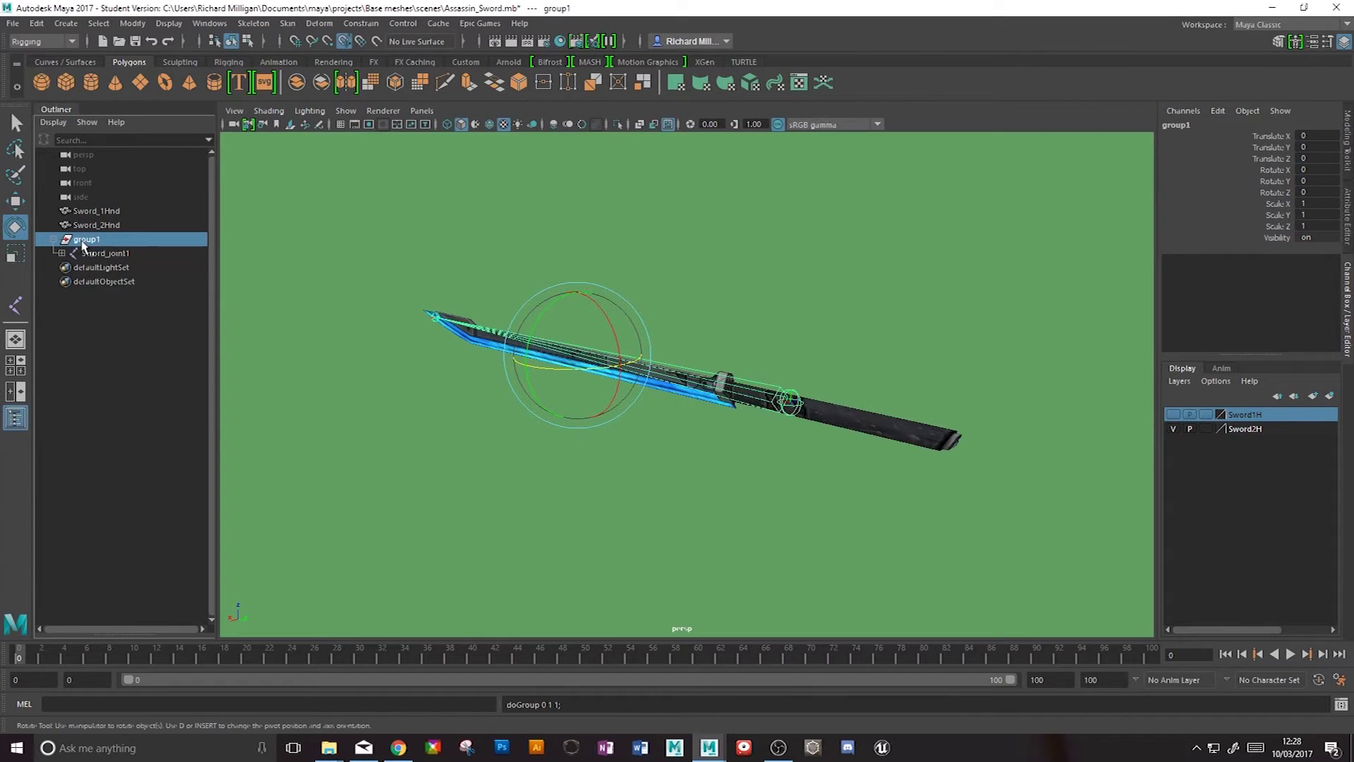
{"action": "double_click", "coordinate": [83, 240]}
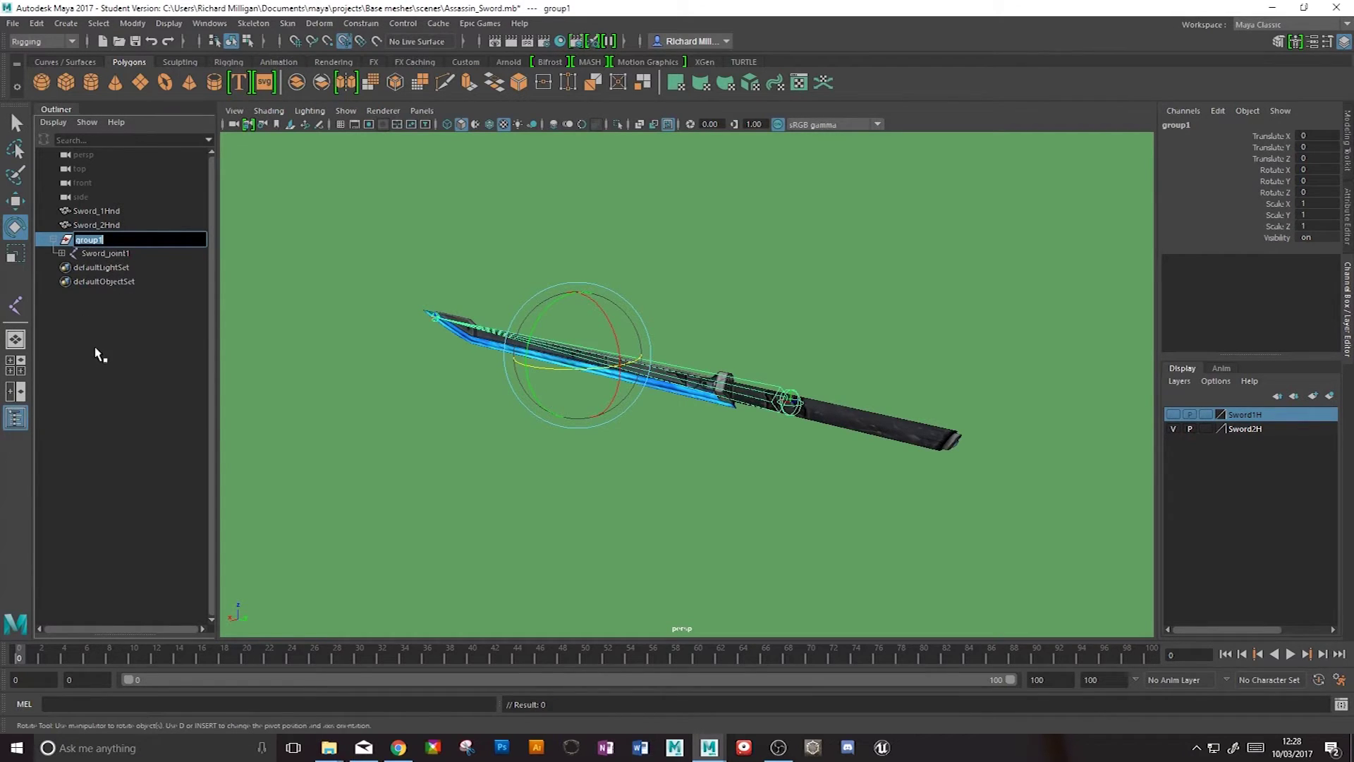
{"action": "type", "text": "Sword_Grp"}
{"action": "key", "text": "Return"}
{"action": "left_click", "coordinate": [62, 254]}
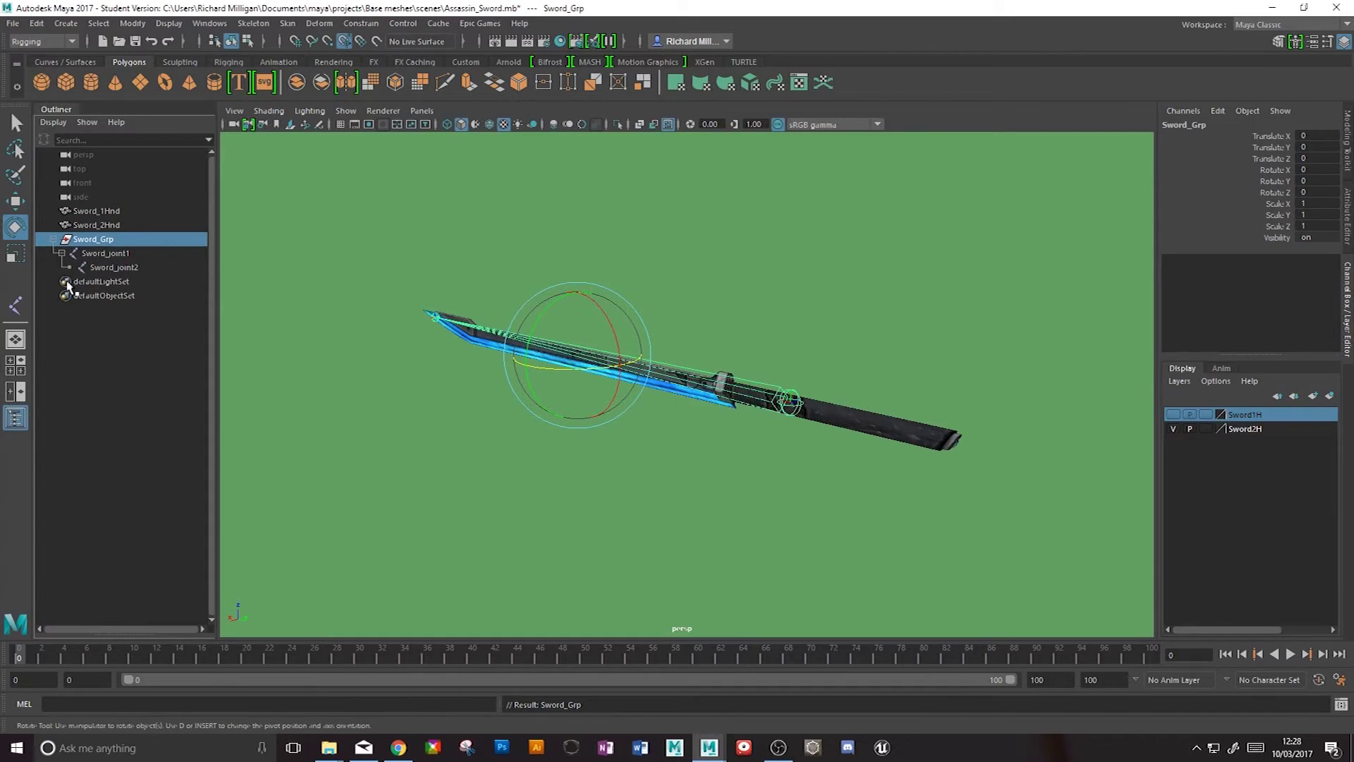
- Test-move Sword_Grp up along Z, then undo the move
{"action": "left_click", "coordinate": [110, 245]}
{"action": "key", "text": "w"}
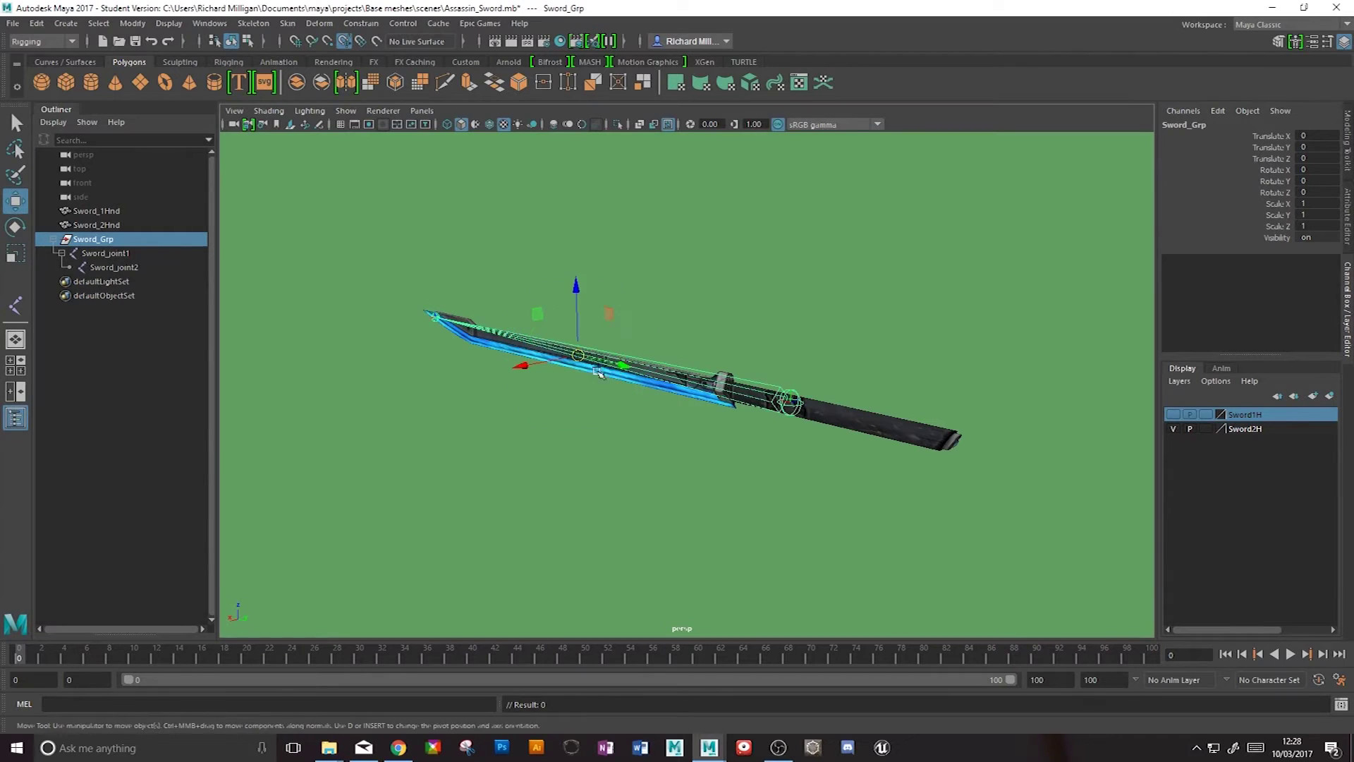
{"action": "left_click_drag", "start_coordinate": [588, 289], "coordinate": [543, 204]}
{"action": "key", "text": "ctrl+z"}
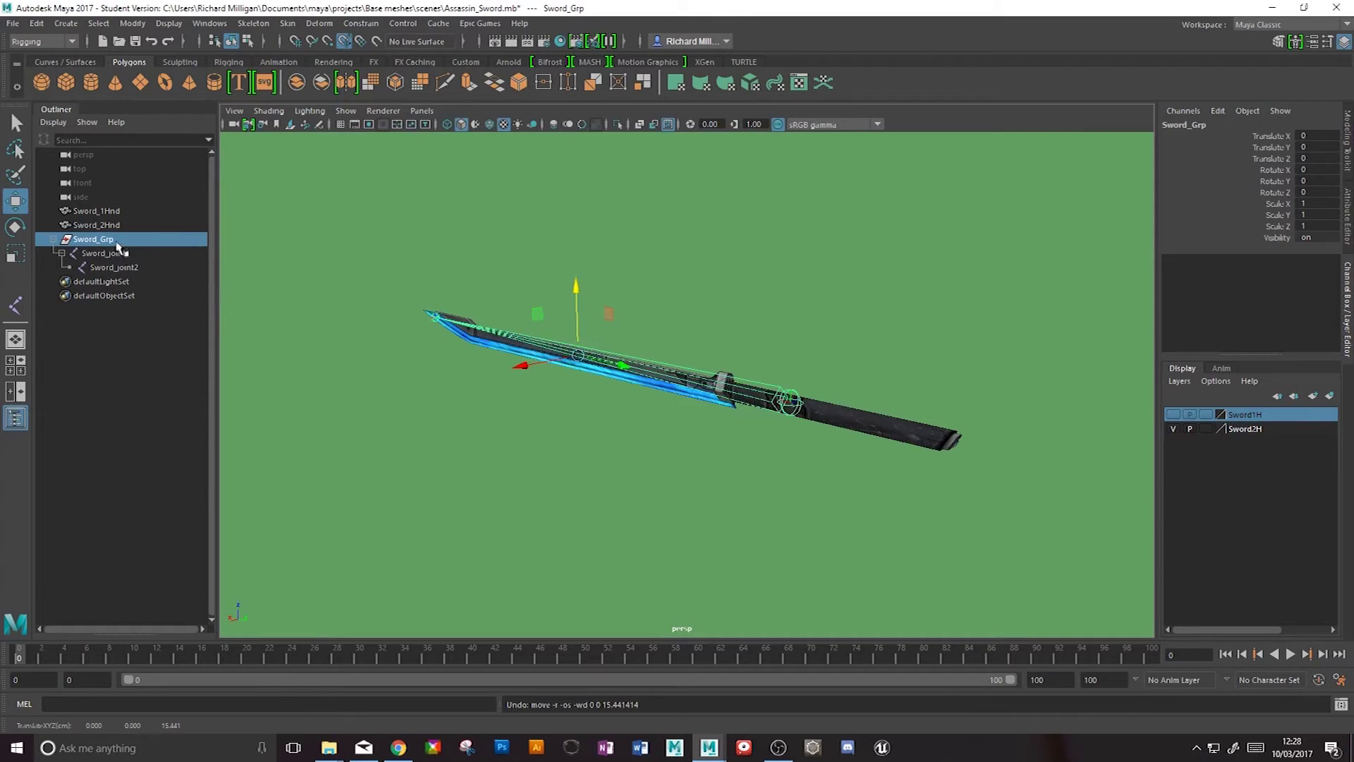
- Create empty group null1 inside Sword_Grp and parent Sword_joint1 under it
{"action": "left_click", "coordinate": [105, 365]}
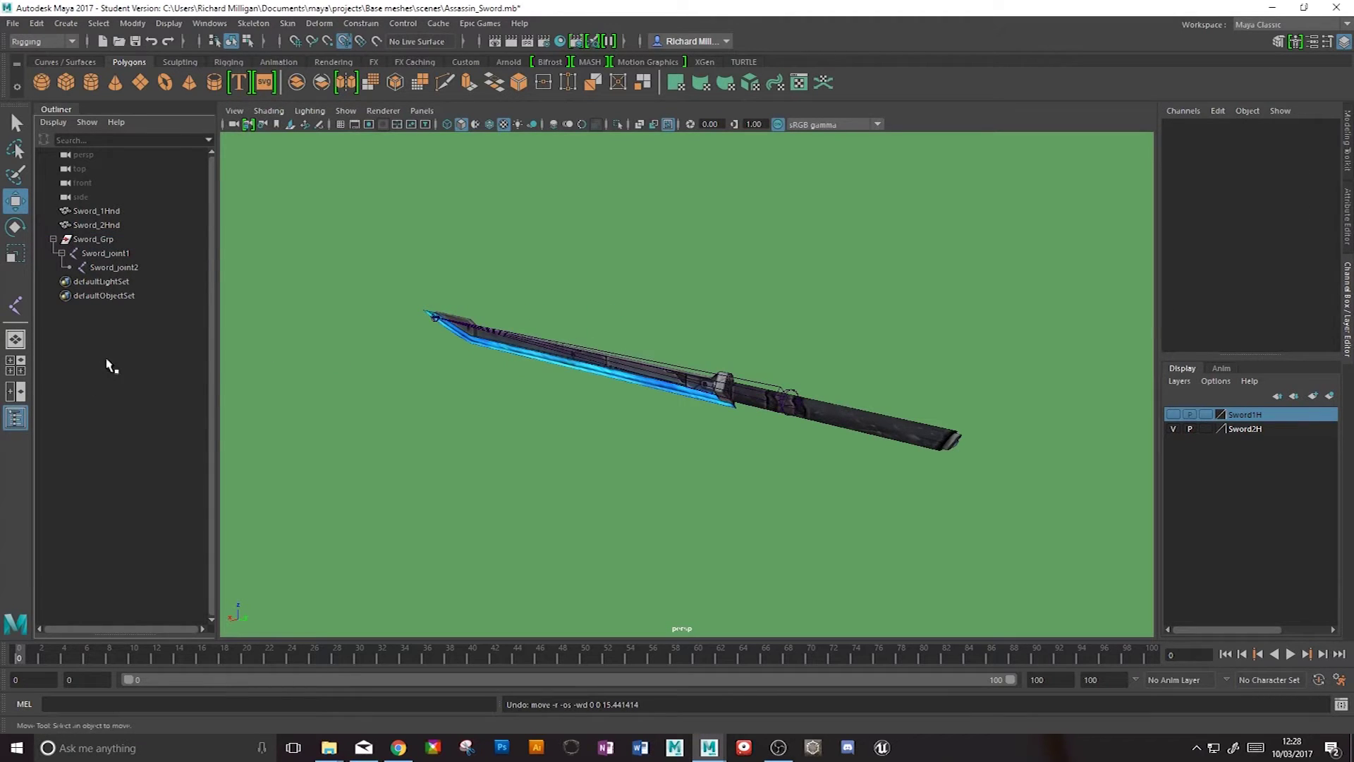
{"action": "key", "text": "ctrl+g"}
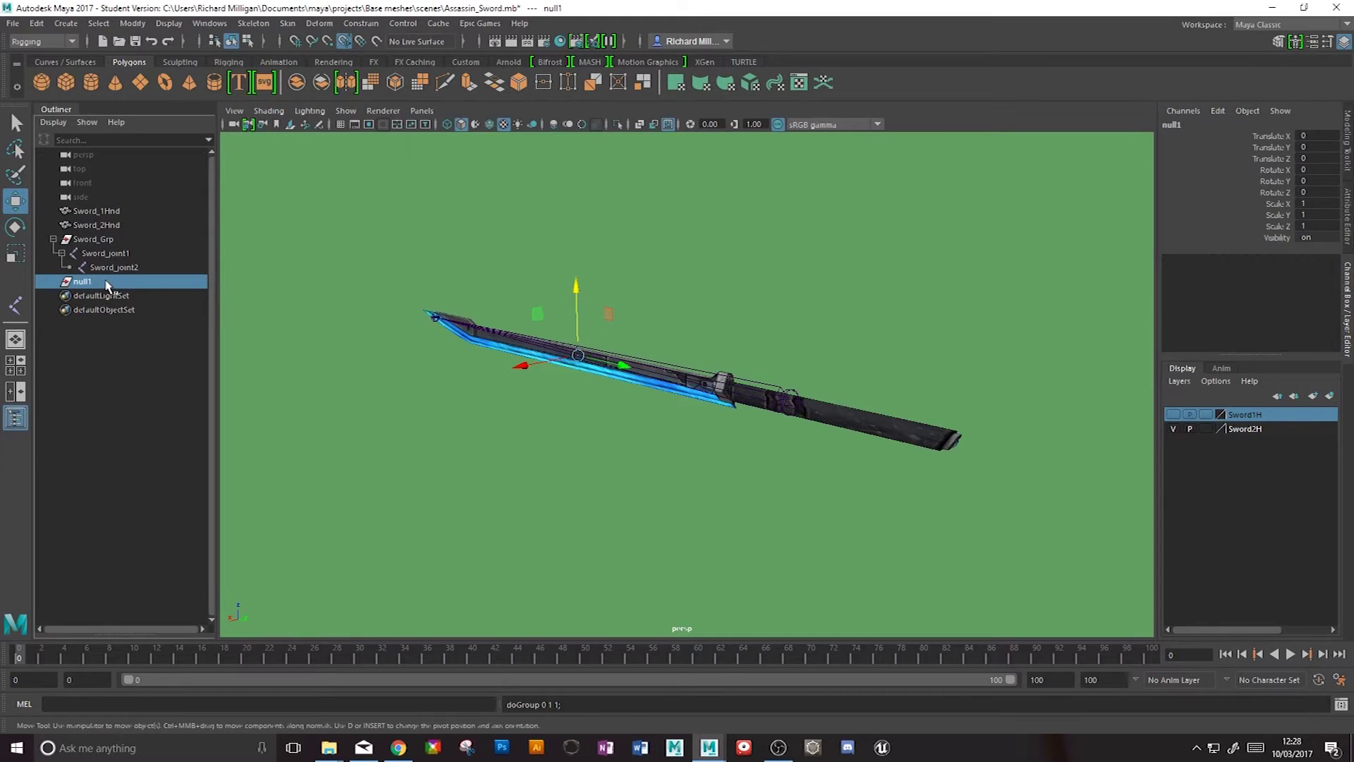
{"action": "left_click_drag", "start_coordinate": [85, 284], "coordinate": [98, 238]}
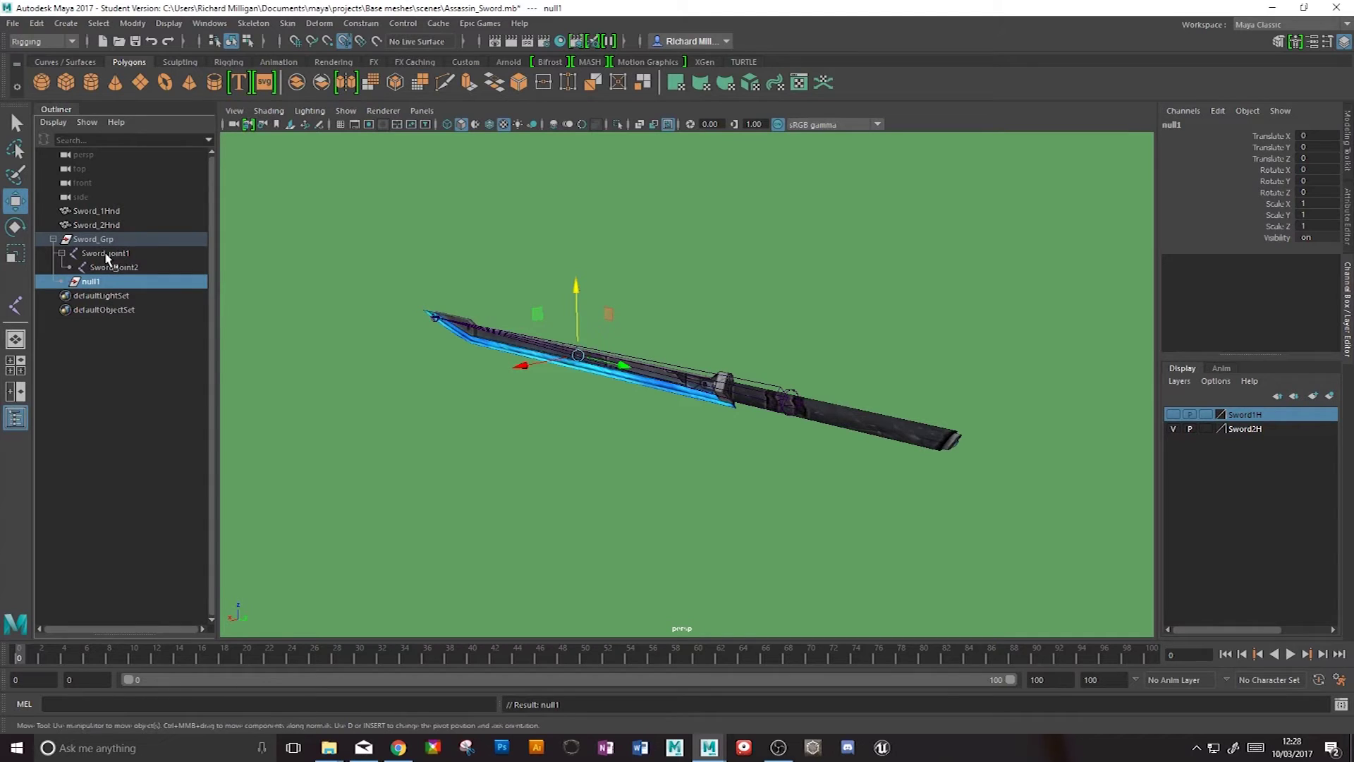
{"action": "left_click_drag", "start_coordinate": [107, 258], "coordinate": [103, 284]}
{"action": "left_click", "coordinate": [62, 252]}
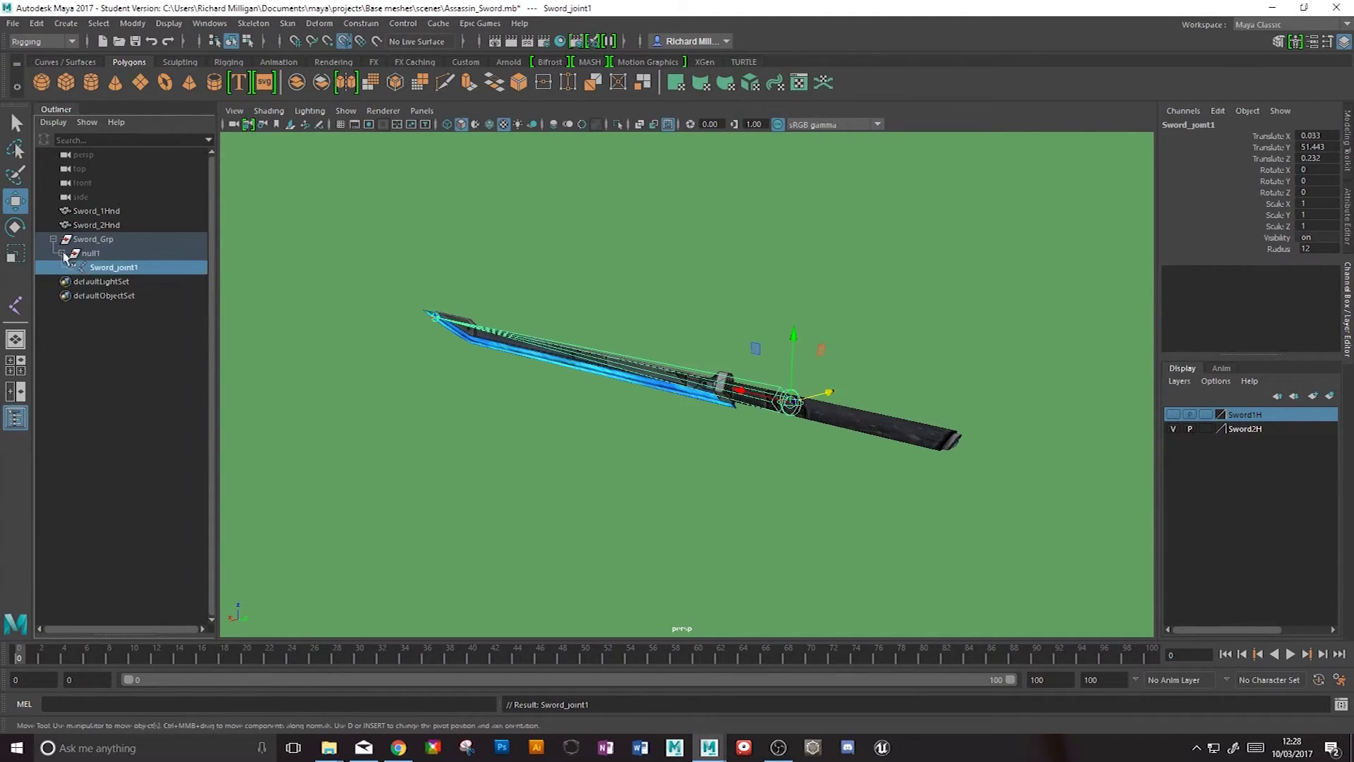
{"action": "left_click", "coordinate": [70, 267]}
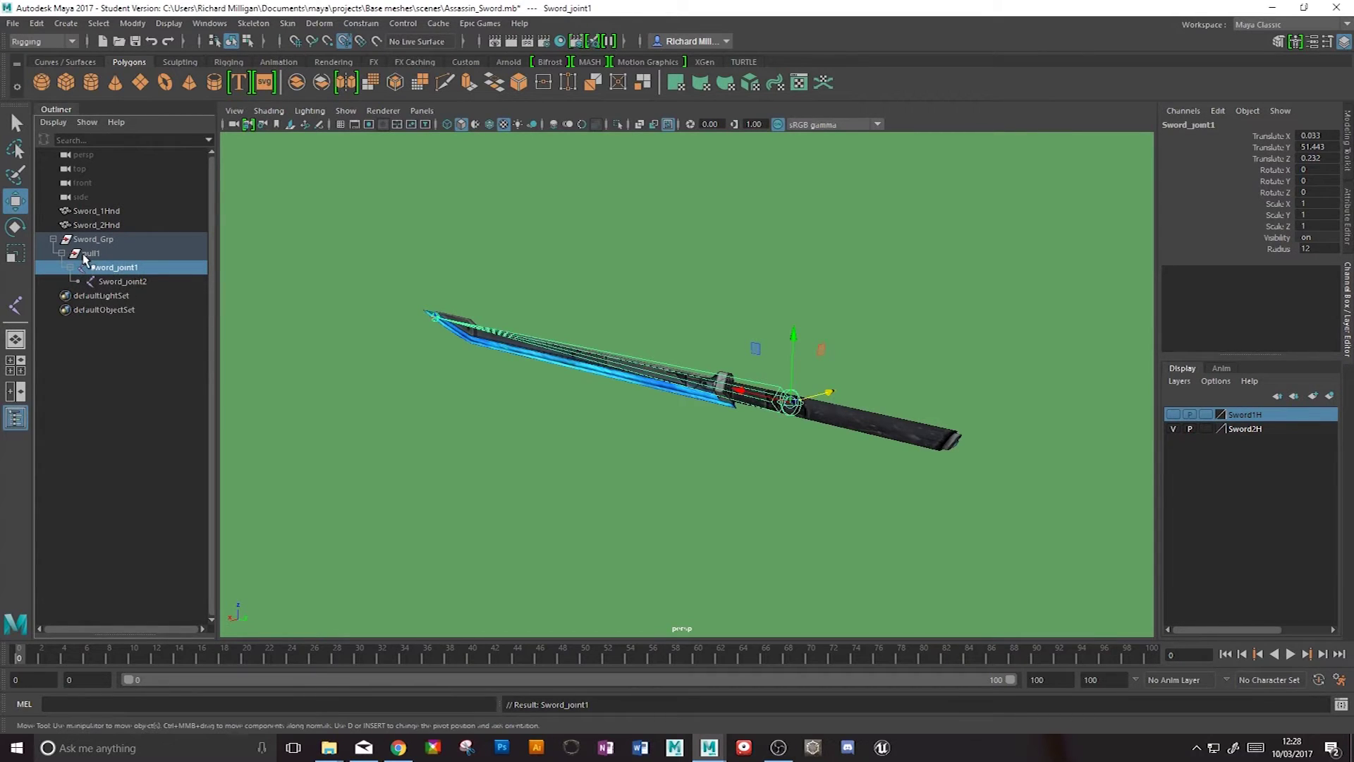
{"action": "left_click", "coordinate": [90, 253]}
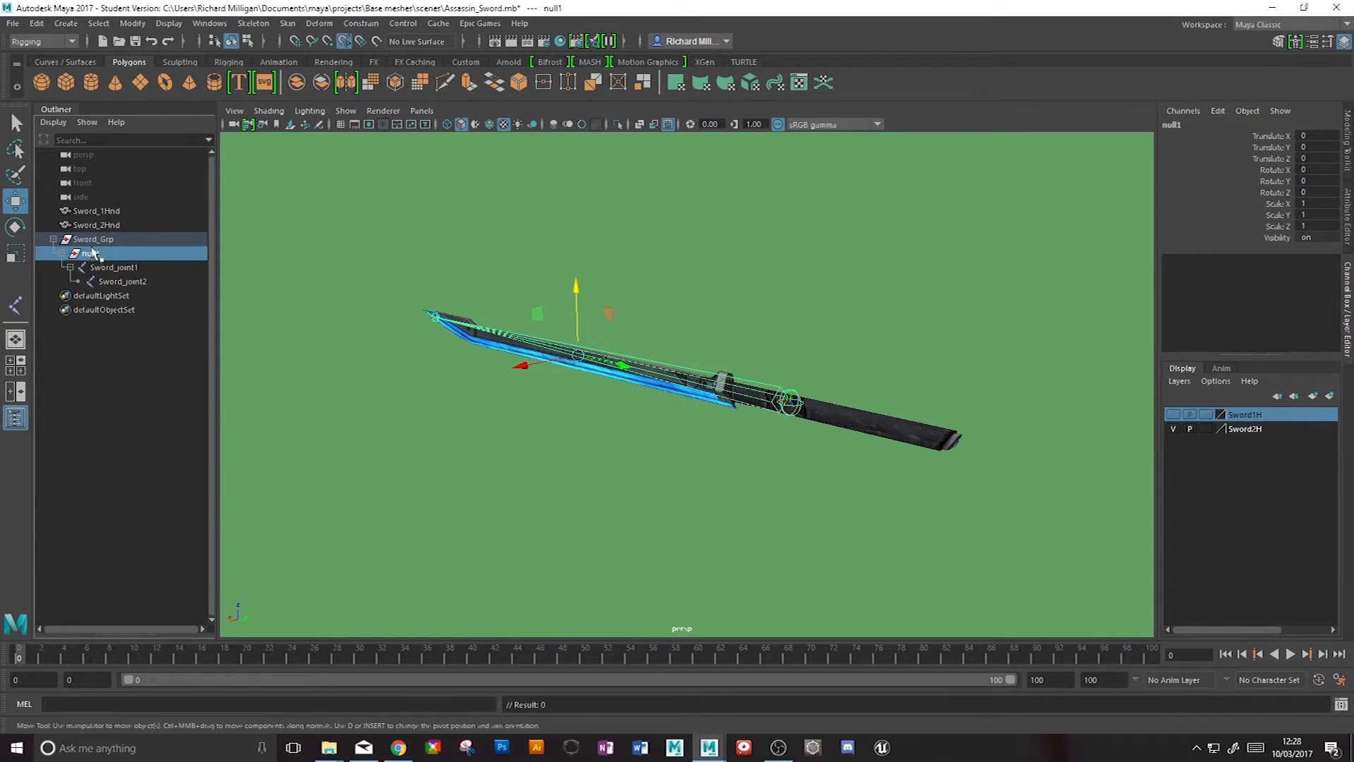
- Test-move null1 along Z, try parenting Sword_Grp under null1, then undo the null1 placement
{"action": "left_click_drag", "start_coordinate": [569, 290], "coordinate": [569, 346]}
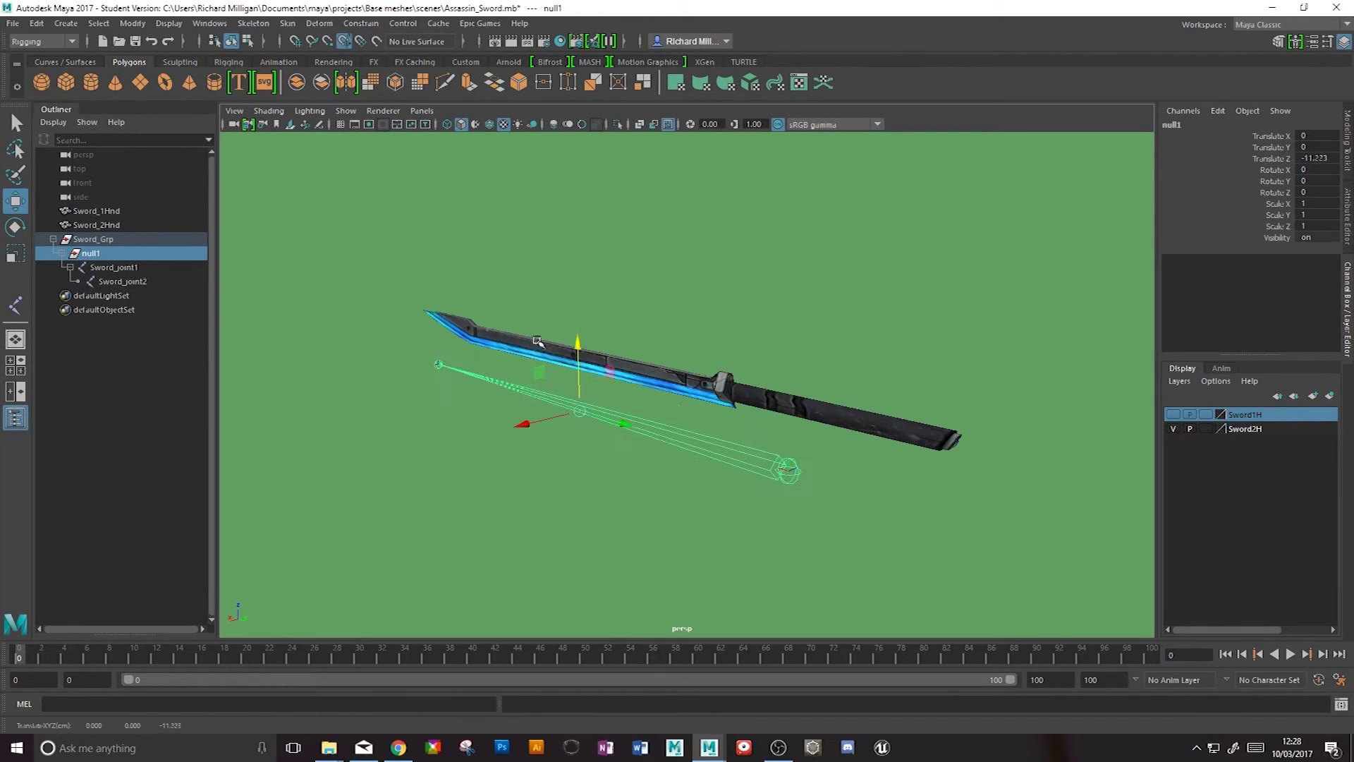
{"action": "left_click", "coordinate": [104, 244]}
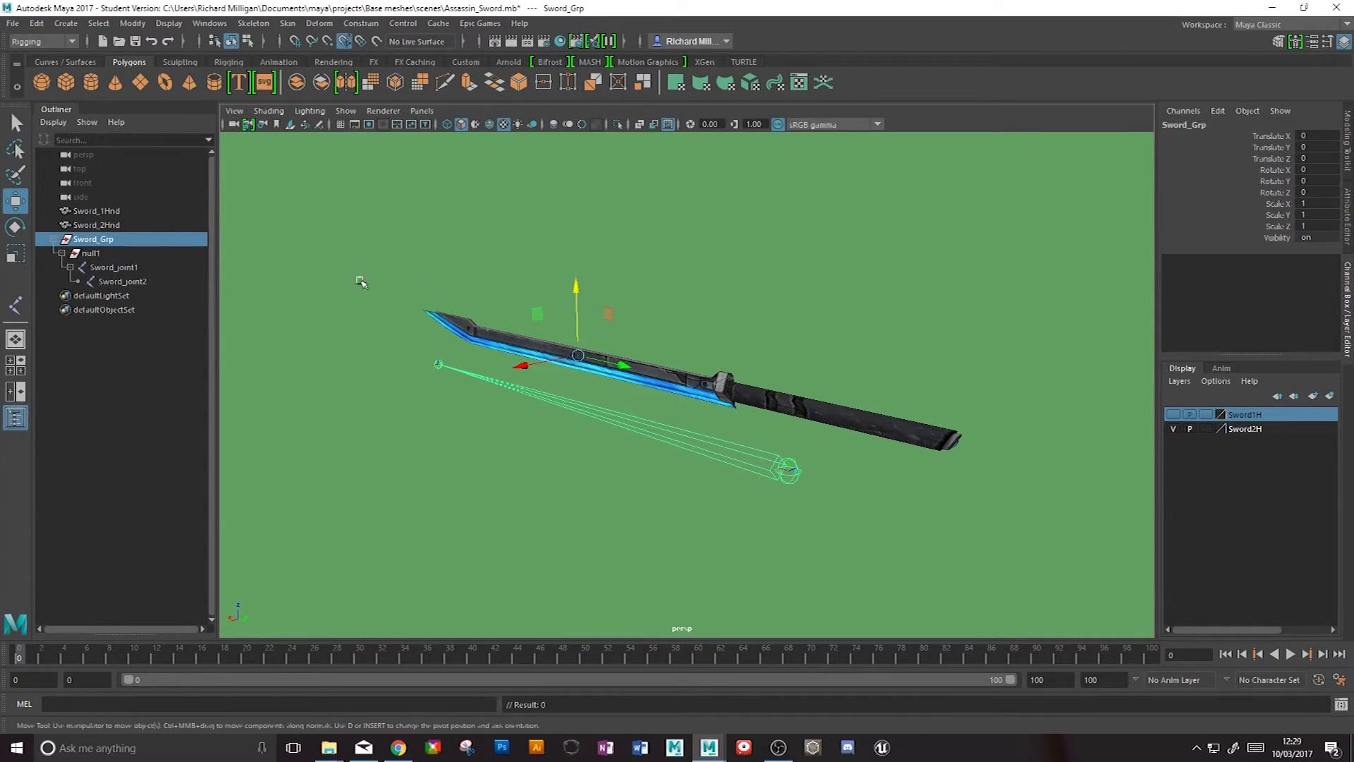
{"action": "left_click_drag", "start_coordinate": [90, 242], "coordinate": [118, 244]}
{"action": "left_click_drag", "start_coordinate": [117, 245], "coordinate": [89, 254]}
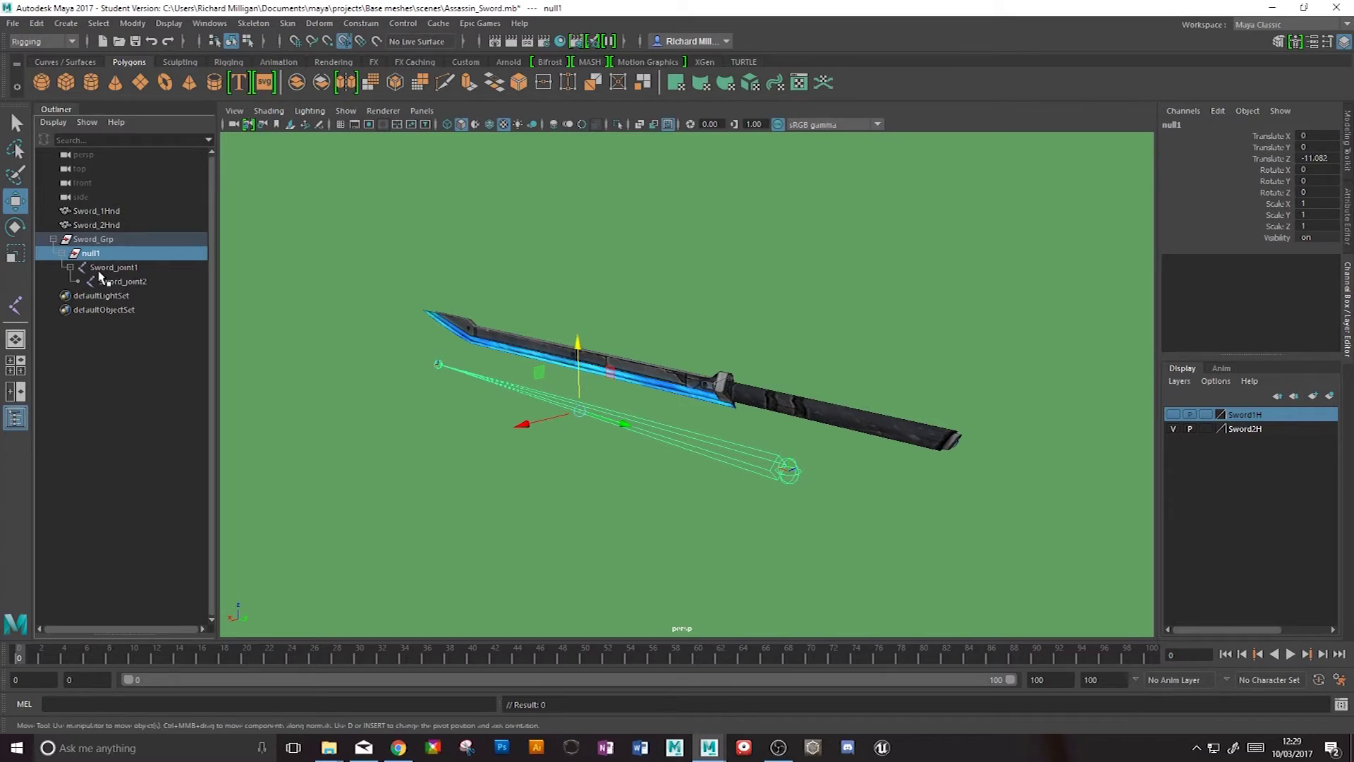
{"action": "key", "text": "ctrl+z"}
{"action": "key", "text": "ctrl+z"}
{"action": "key", "text": "ctrl+z"}
{"action": "key", "text": "ctrl+z"}
{"action": "key", "text": "ctrl+z"}
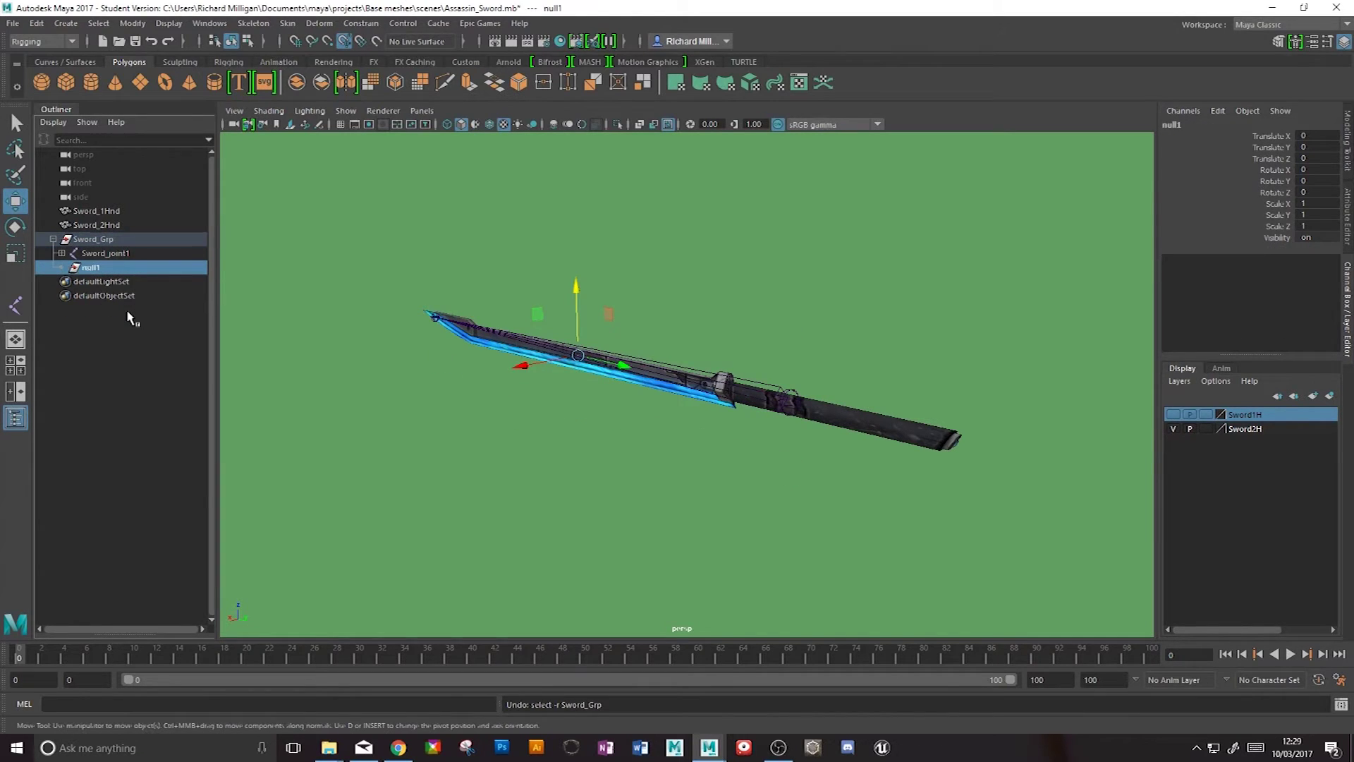
{"action": "key", "text": "ctrl+z"}
{"action": "key", "text": "ctrl+z"}
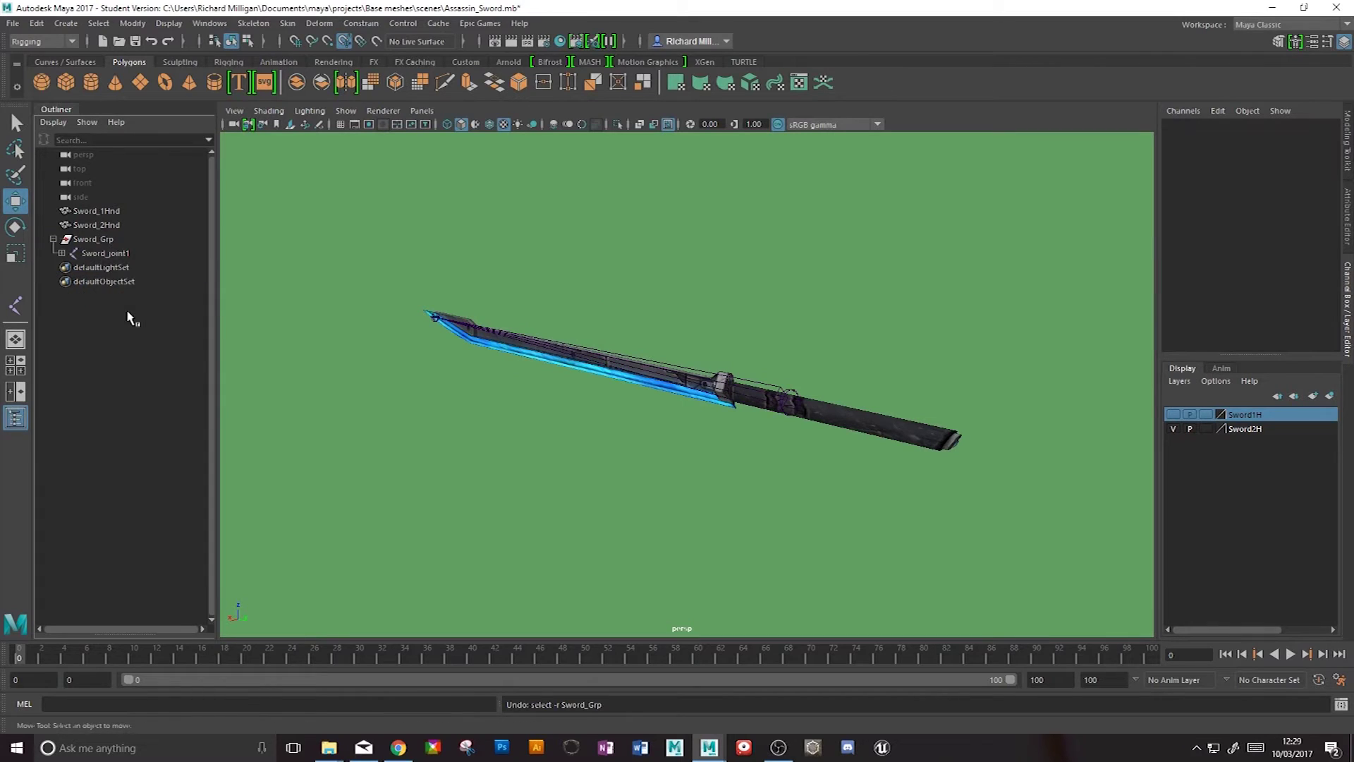
- Move Sword_Grp's pivot onto the sword's guard in pivot-edit mode
{"action": "left_click", "coordinate": [97, 240]}
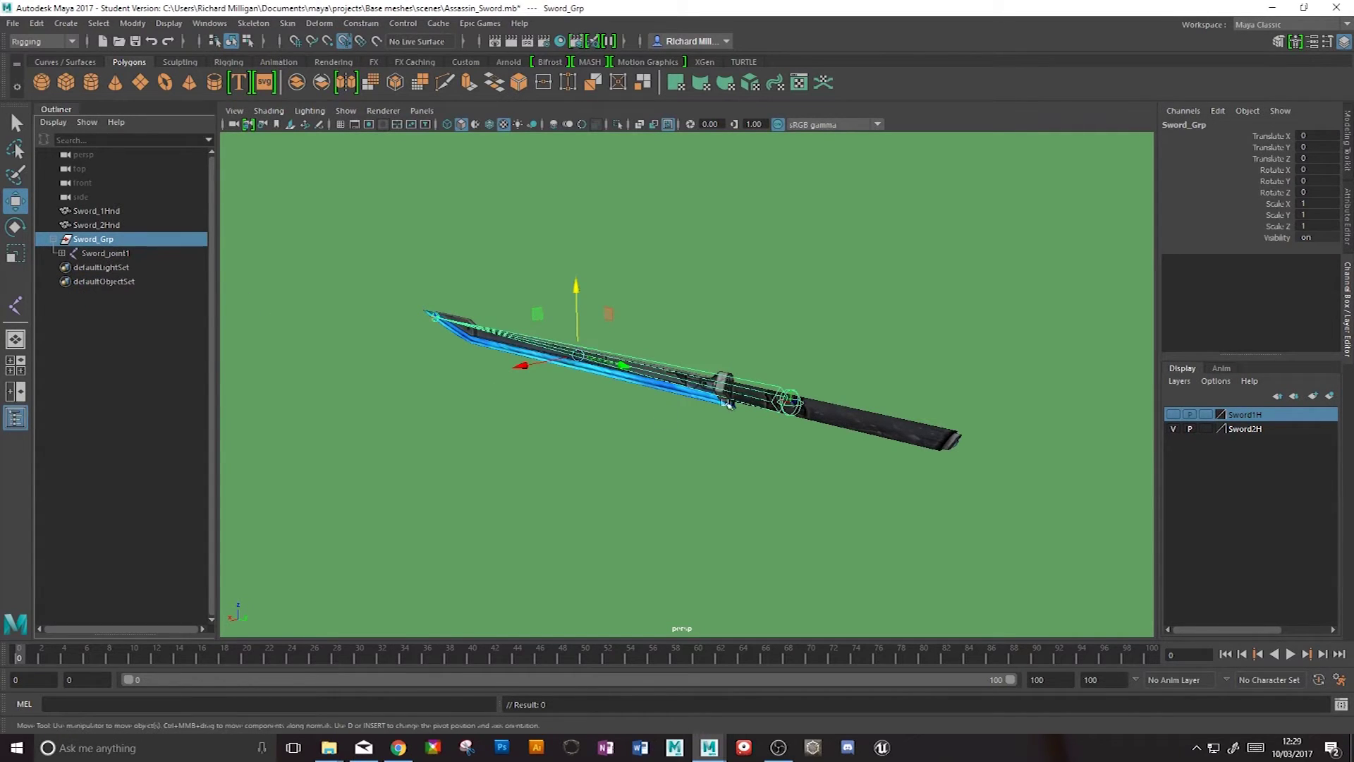
{"action": "key", "text": "d"}
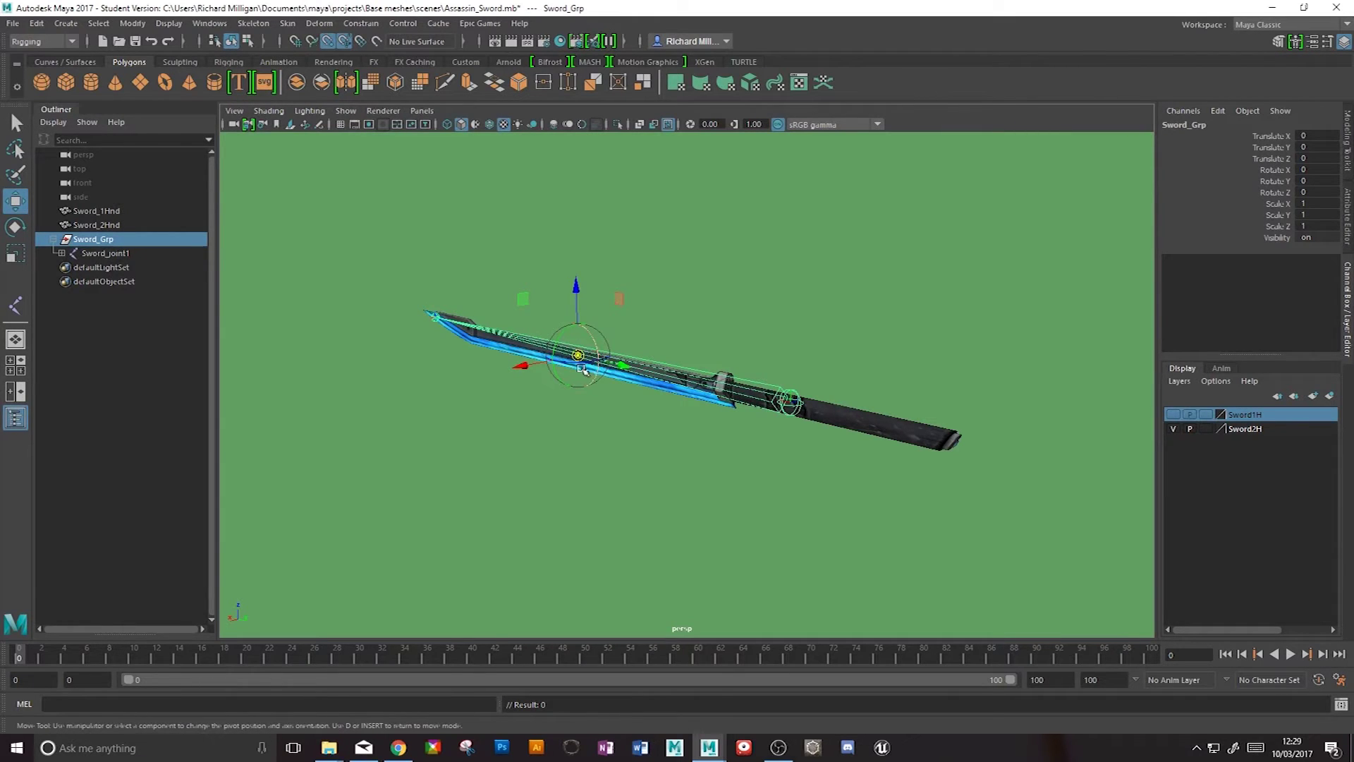
{"action": "left_click_drag", "start_coordinate": [578, 355], "coordinate": [726, 378]}
{"action": "left_click_drag", "start_coordinate": [791, 412], "coordinate": [792, 404]}
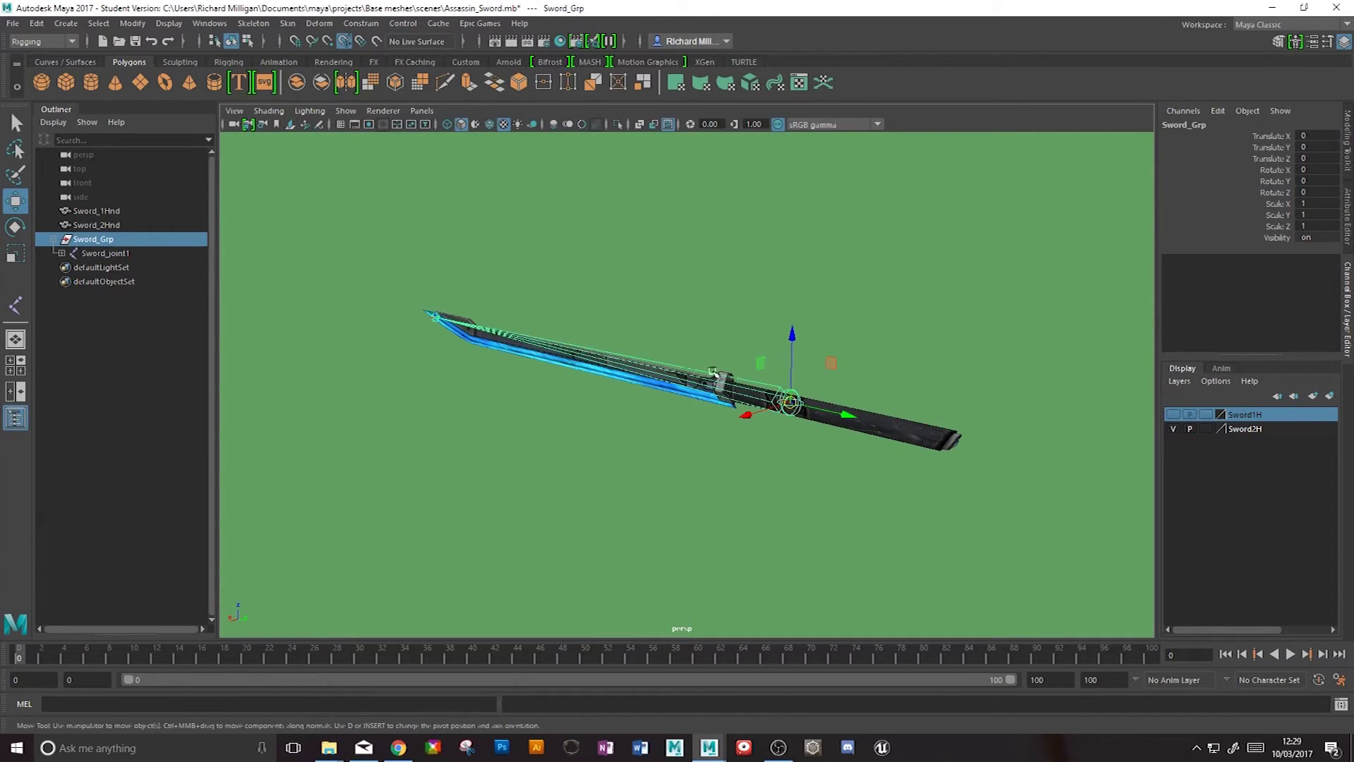
- Turn on Snap to Points, test-move Sword_Grp upward, then undo the move
{"action": "left_click", "coordinate": [328, 43]}
{"action": "left_click_drag", "start_coordinate": [682, 463], "coordinate": [707, 337], "text": "alt"}
{"action": "left_click_drag", "start_coordinate": [811, 314], "coordinate": [813, 262]}
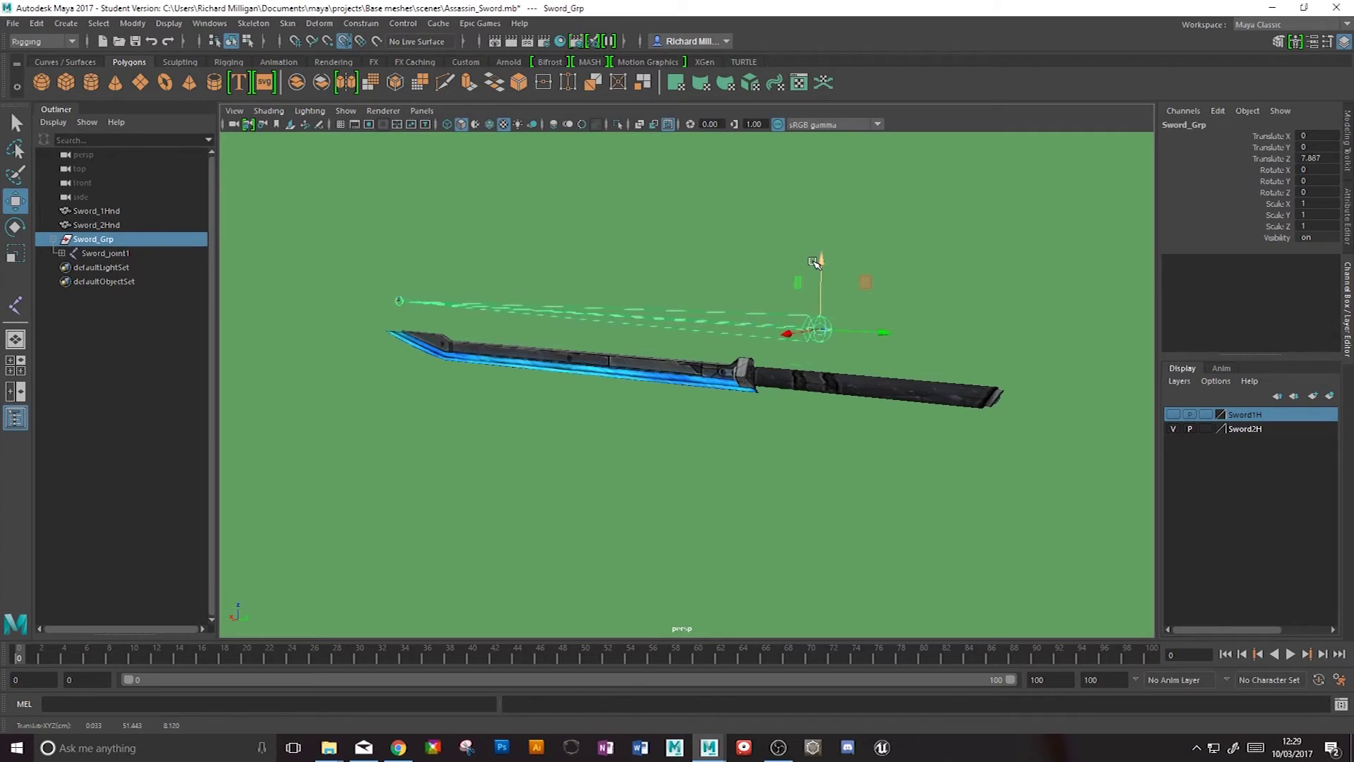
{"action": "key", "text": "ctrl+z"}
{"action": "key", "text": "ctrl+z"}
{"action": "key", "text": "ctrl+z"}
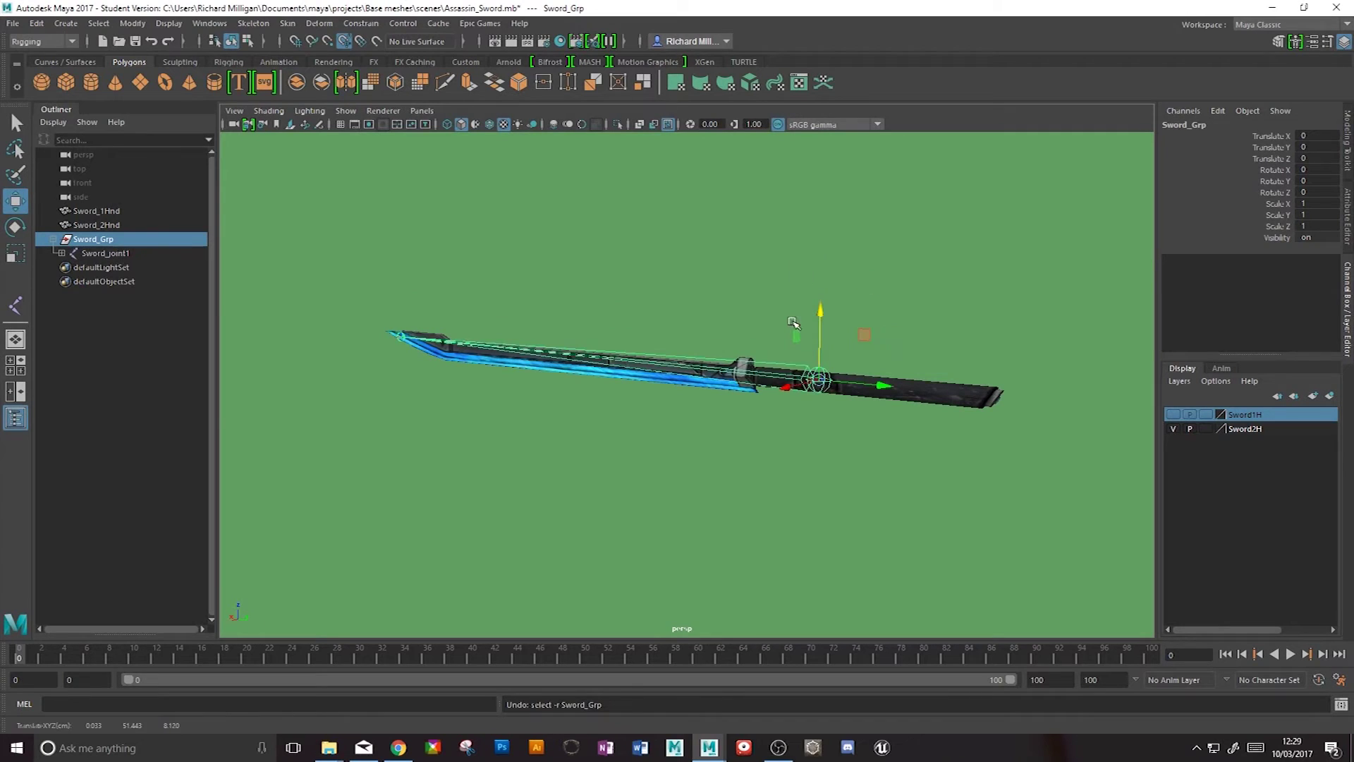
{"action": "left_click", "coordinate": [65, 23]}
- Create a locator and snap it onto the sword's hilt
{"action": "left_click", "coordinate": [91, 232]}
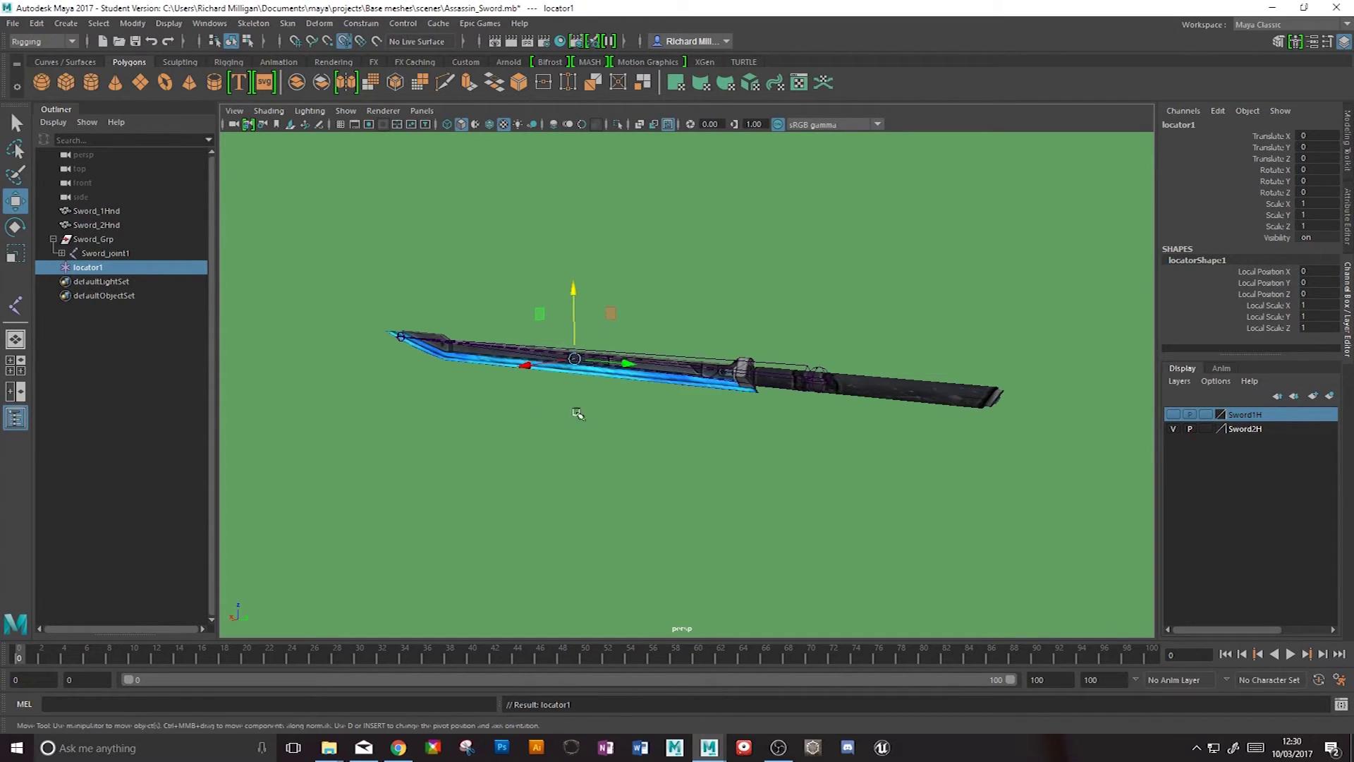
{"action": "key", "text": "v"}
{"action": "left_click_drag", "start_coordinate": [577, 365], "coordinate": [825, 381]}
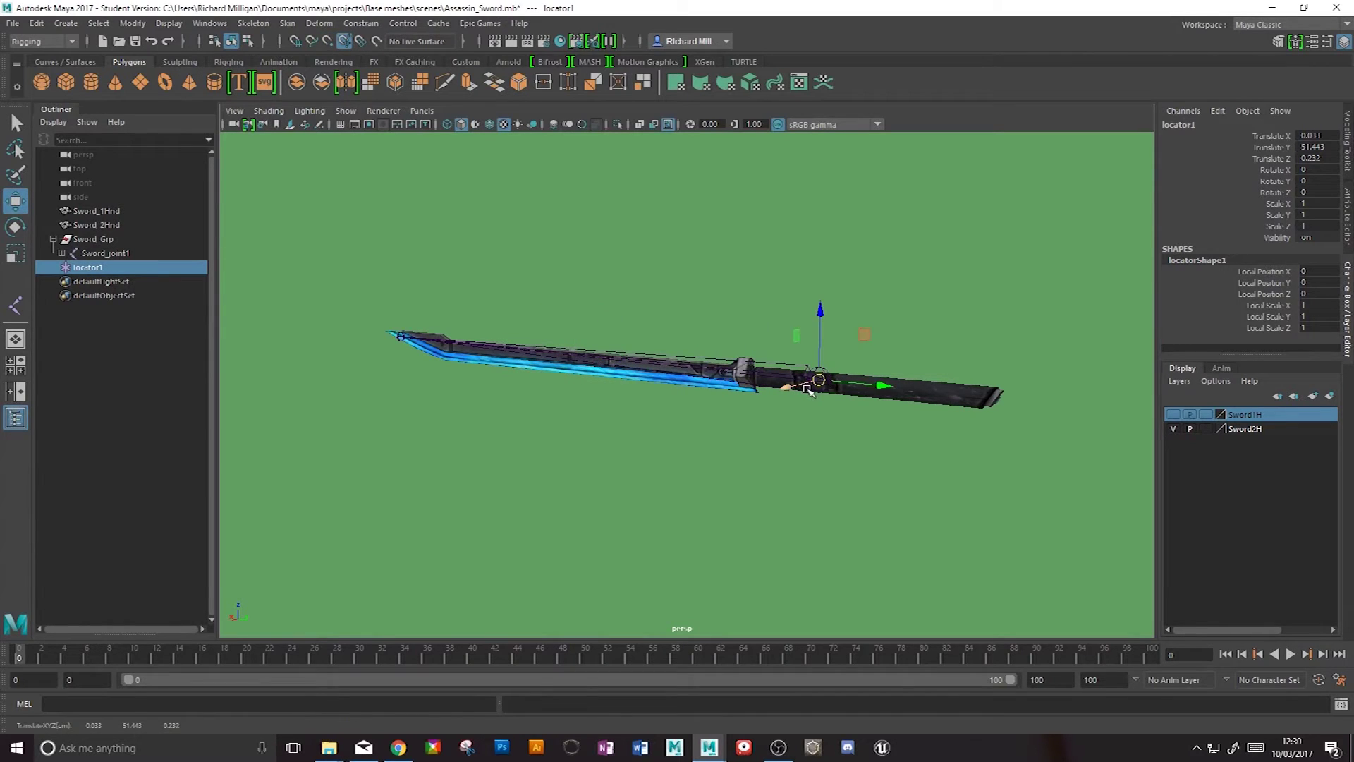
{"action": "key", "text": "Insert"}
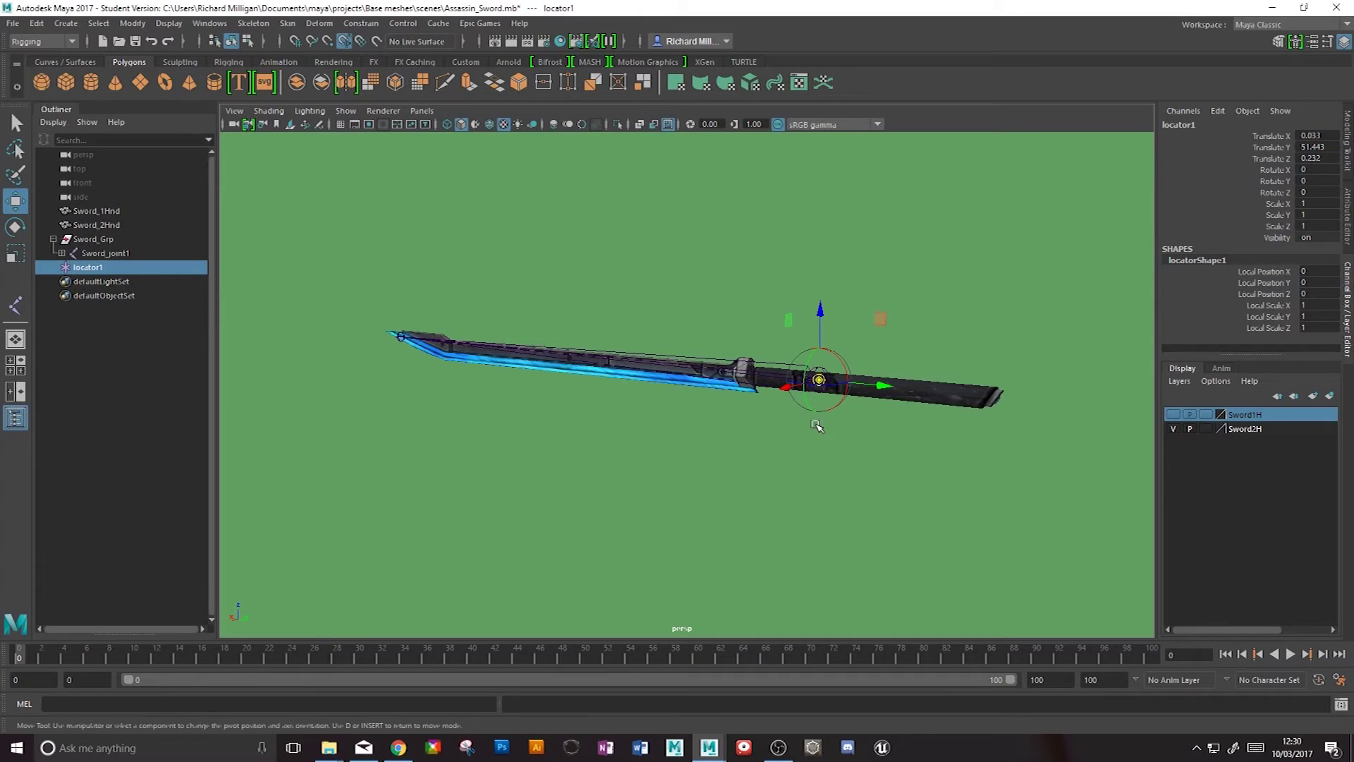
{"action": "left_click_drag", "start_coordinate": [828, 430], "coordinate": [854, 391], "text": "alt"}
- Rename the locator to Main_Swd_Offset
{"action": "left_click", "coordinate": [1178, 125]}
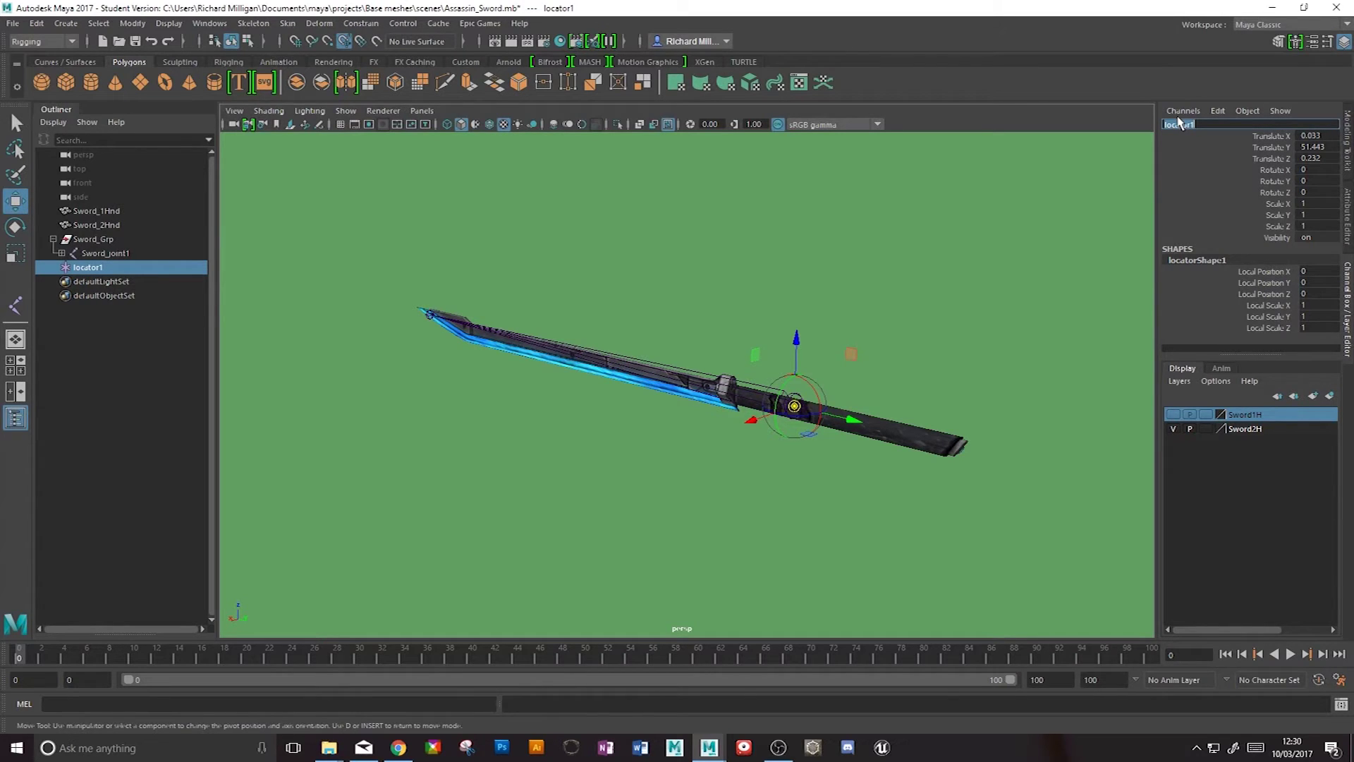
{"action": "type", "text": "Ma"}
{"action": "type", "text": "in_Swd_Offset"}
{"action": "key", "text": "Return"}
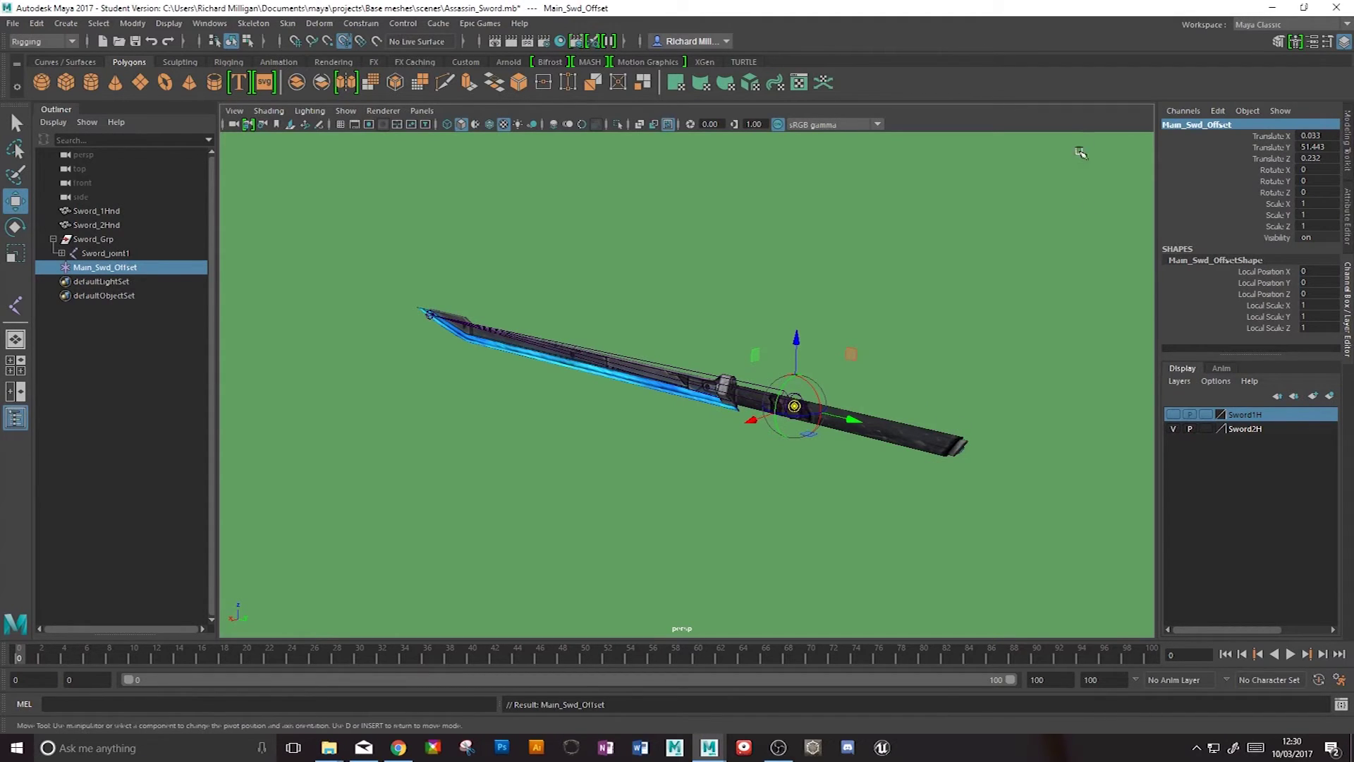
- Freeze Main_Swd_Offset's transforms and set its Local Scale X, Y and Z to 8
{"action": "left_click", "coordinate": [132, 23]}
{"action": "left_click", "coordinate": [157, 88]}
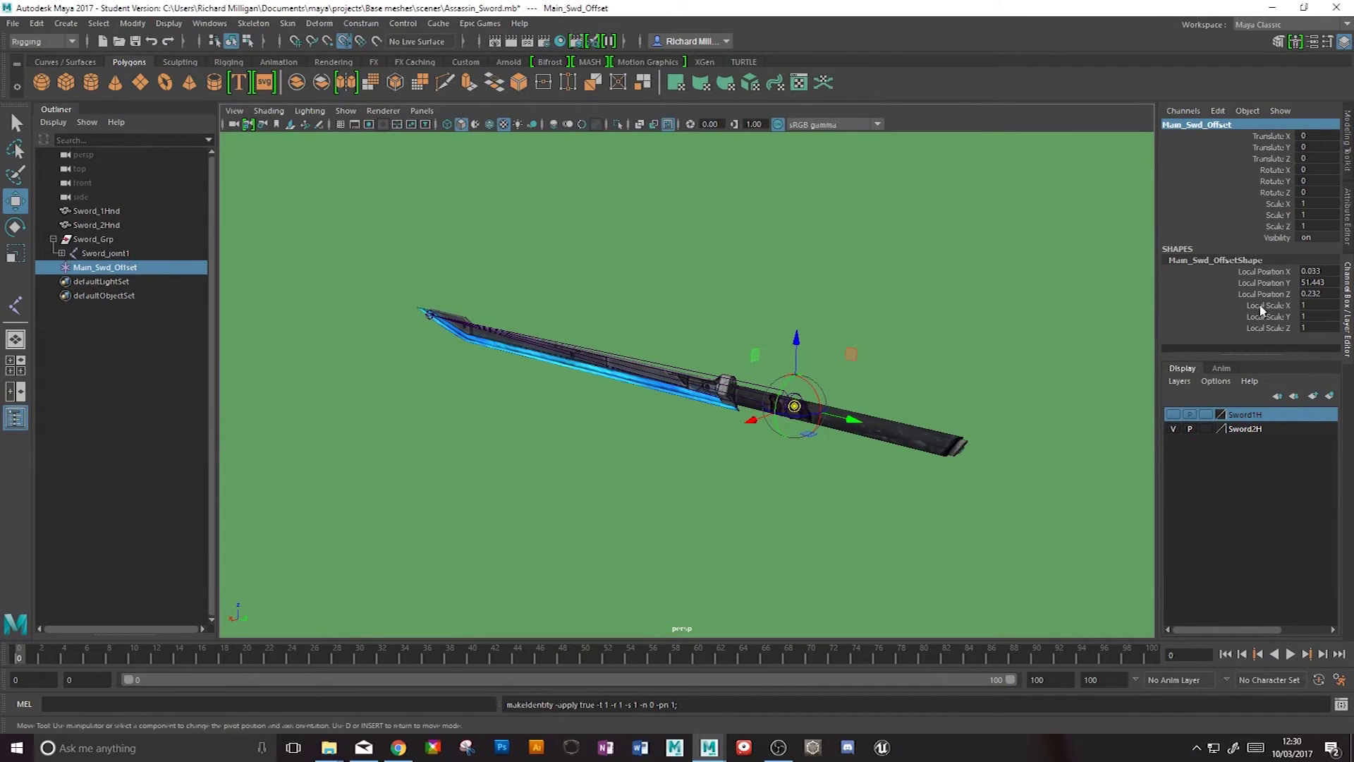
{"action": "left_click_drag", "start_coordinate": [1259, 311], "coordinate": [1262, 327]}
{"action": "middle_click_drag", "start_coordinate": [988, 278], "coordinate": [933, 259]}
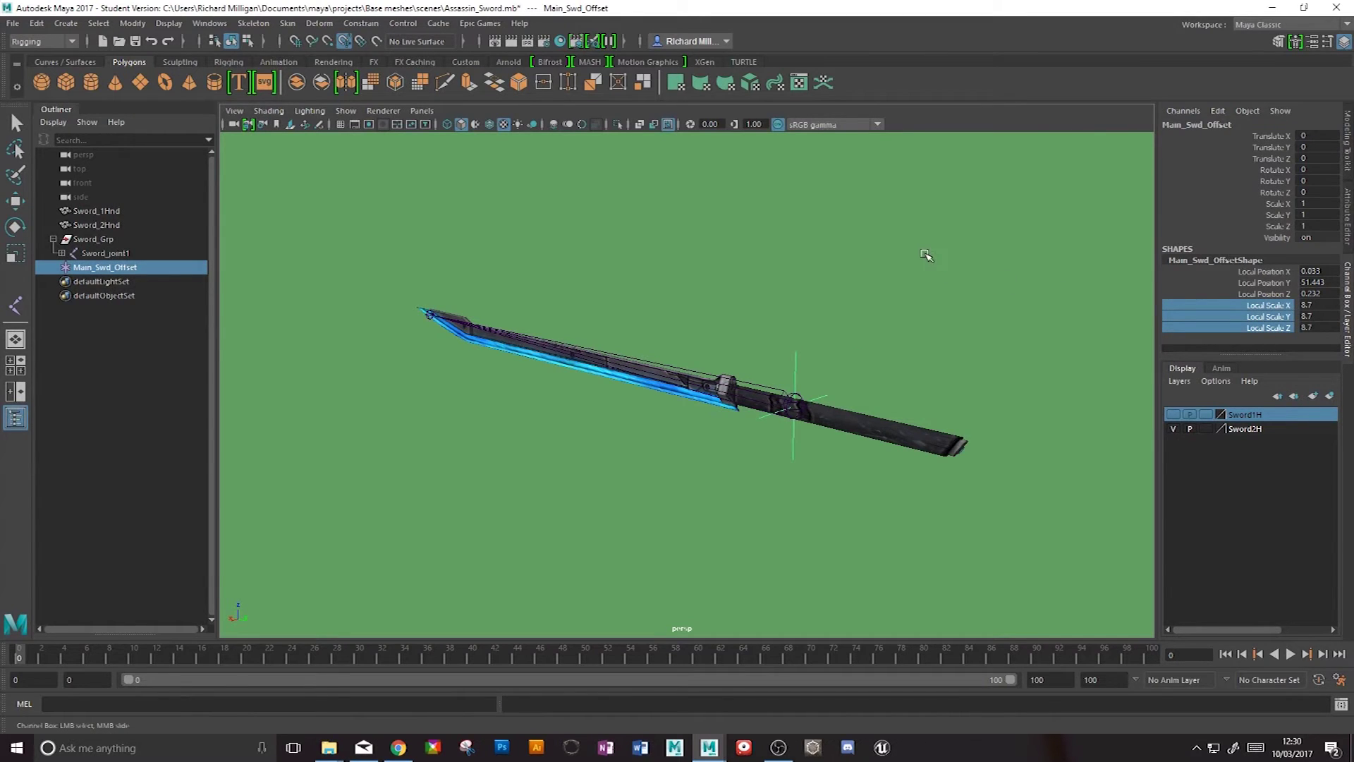
{"action": "left_click_drag", "start_coordinate": [1312, 306], "coordinate": [1310, 328]}
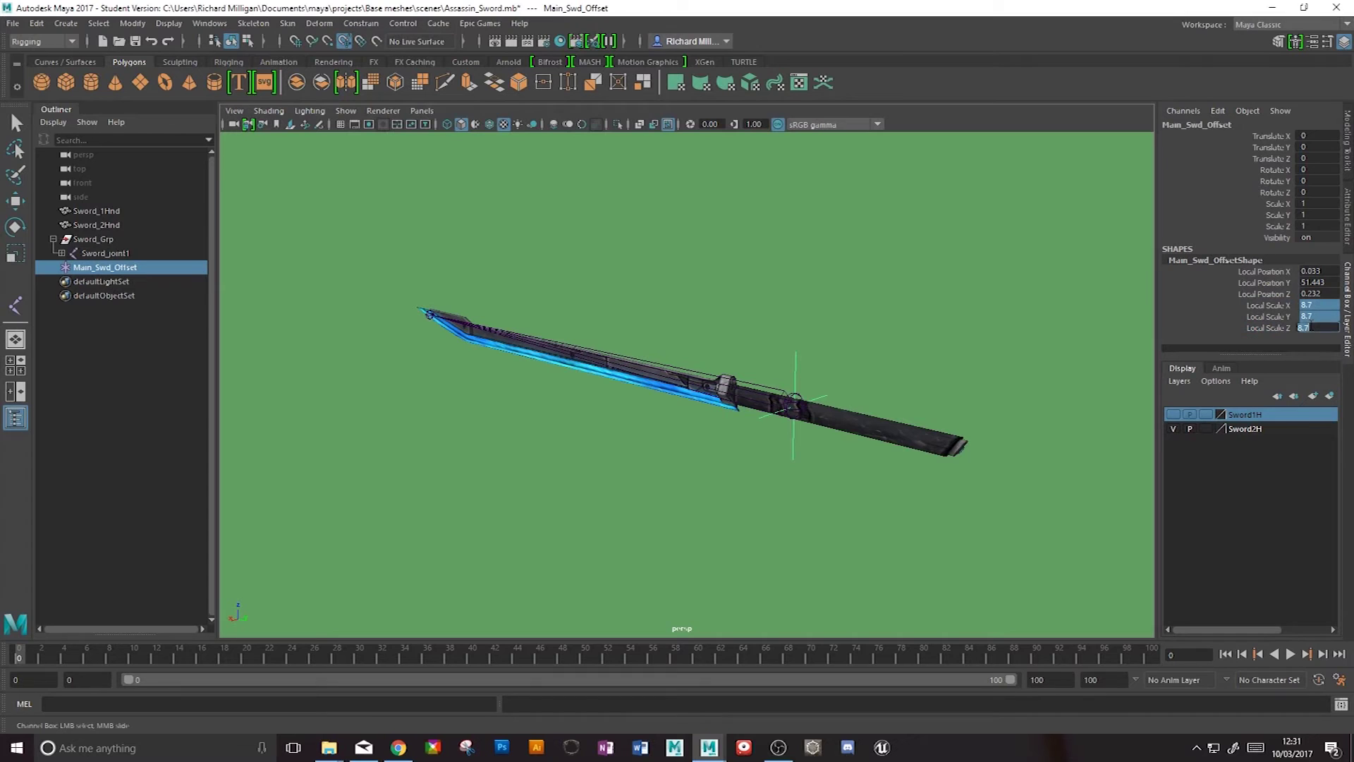
{"action": "key", "text": "Return"}
{"action": "left_click_drag", "start_coordinate": [585, 416], "coordinate": [669, 426], "text": "alt"}
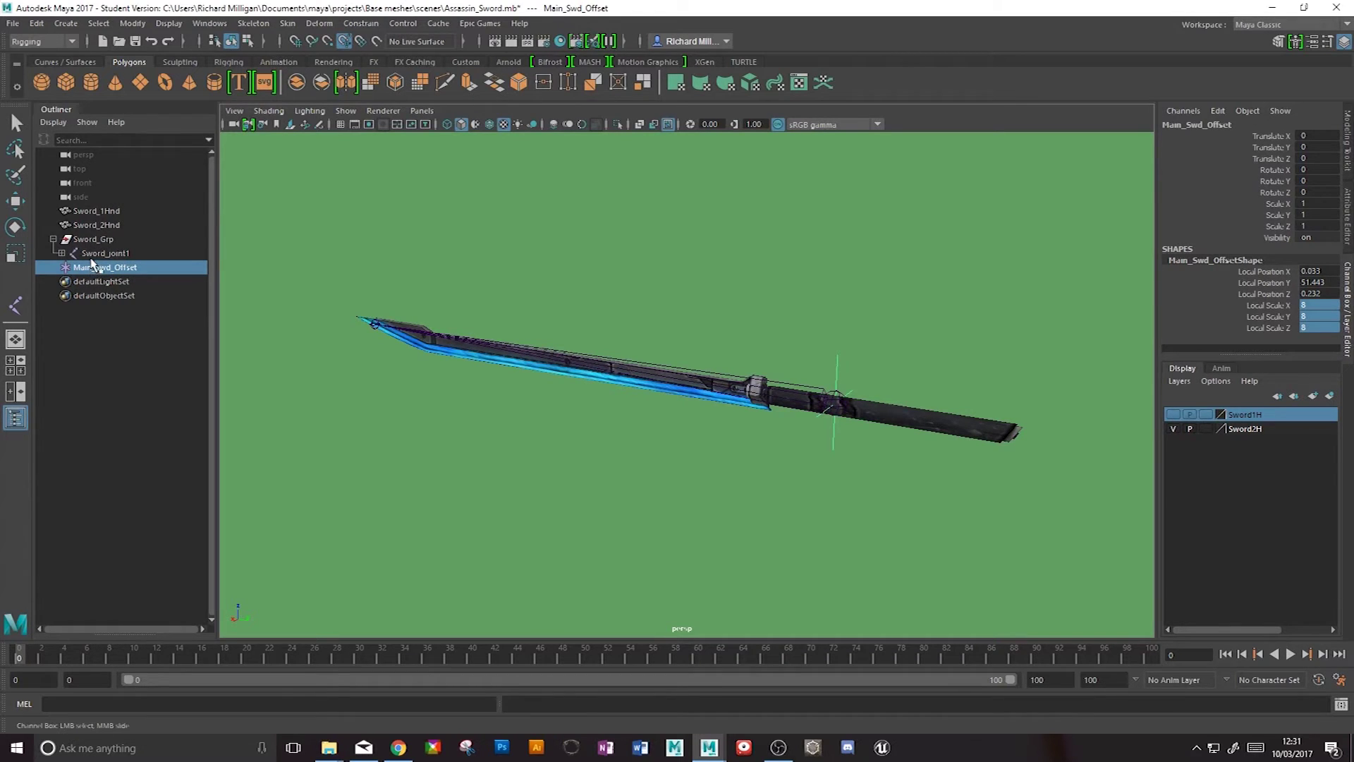
{"action": "key", "text": "w"}
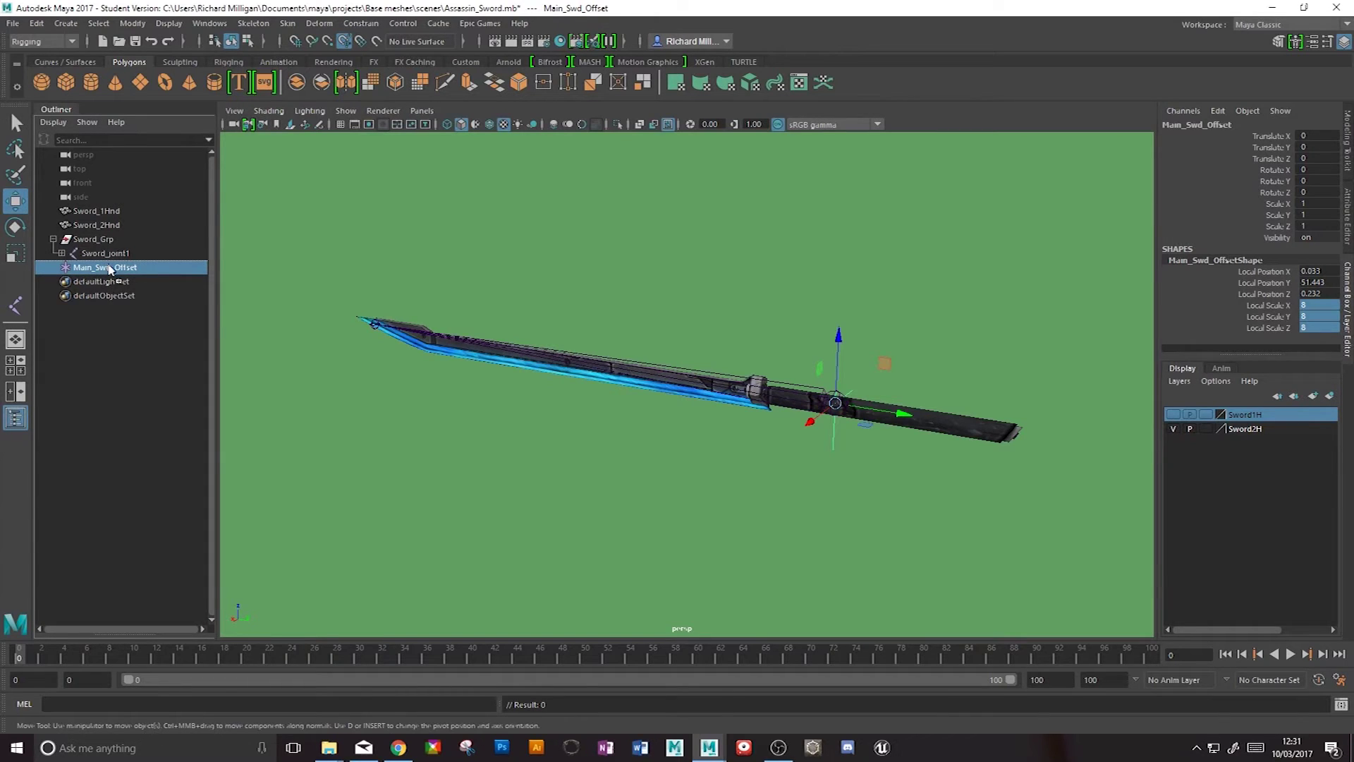
- Parent Main_Swd_Offset under Sword_Grp and Sword_joint1 under Main_Swd_Offset in the Outliner
{"action": "left_click_drag", "start_coordinate": [109, 268], "coordinate": [100, 243]}
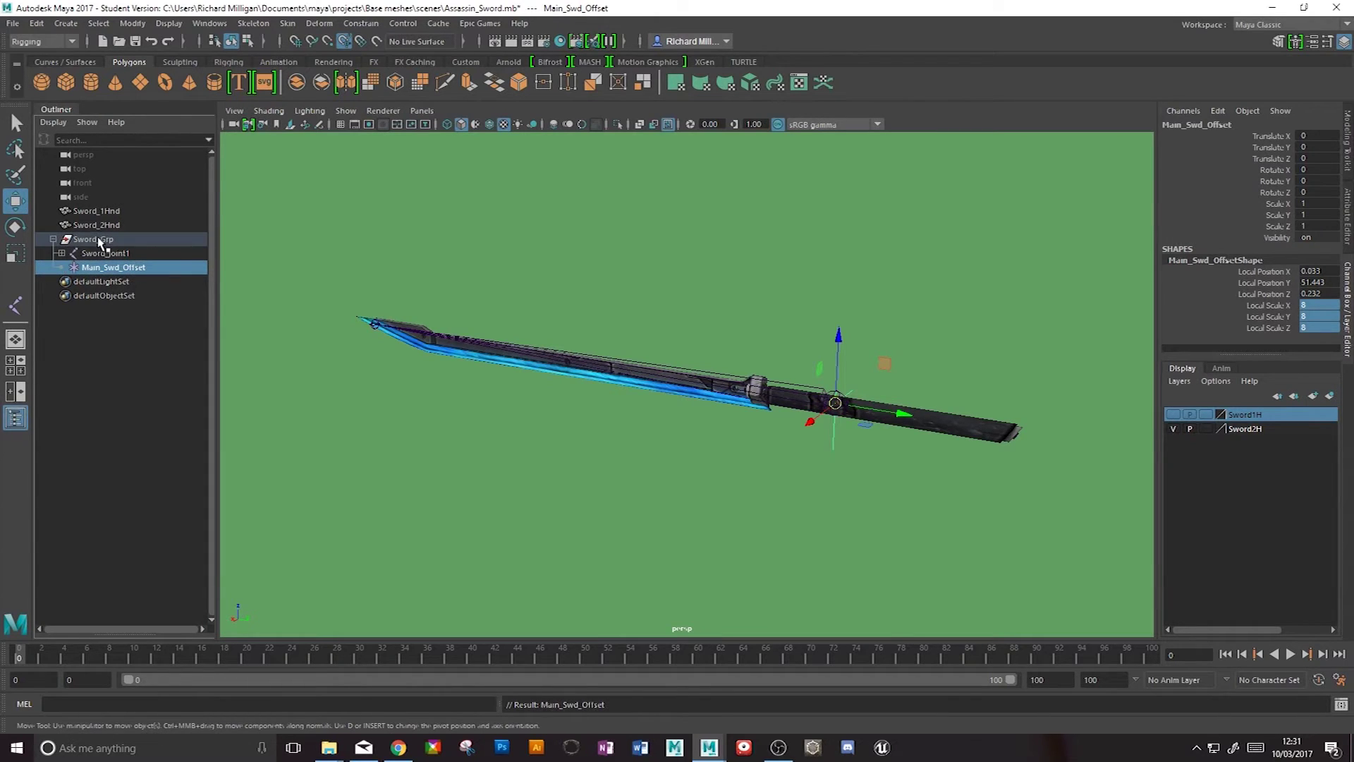
{"action": "left_click", "coordinate": [98, 256]}
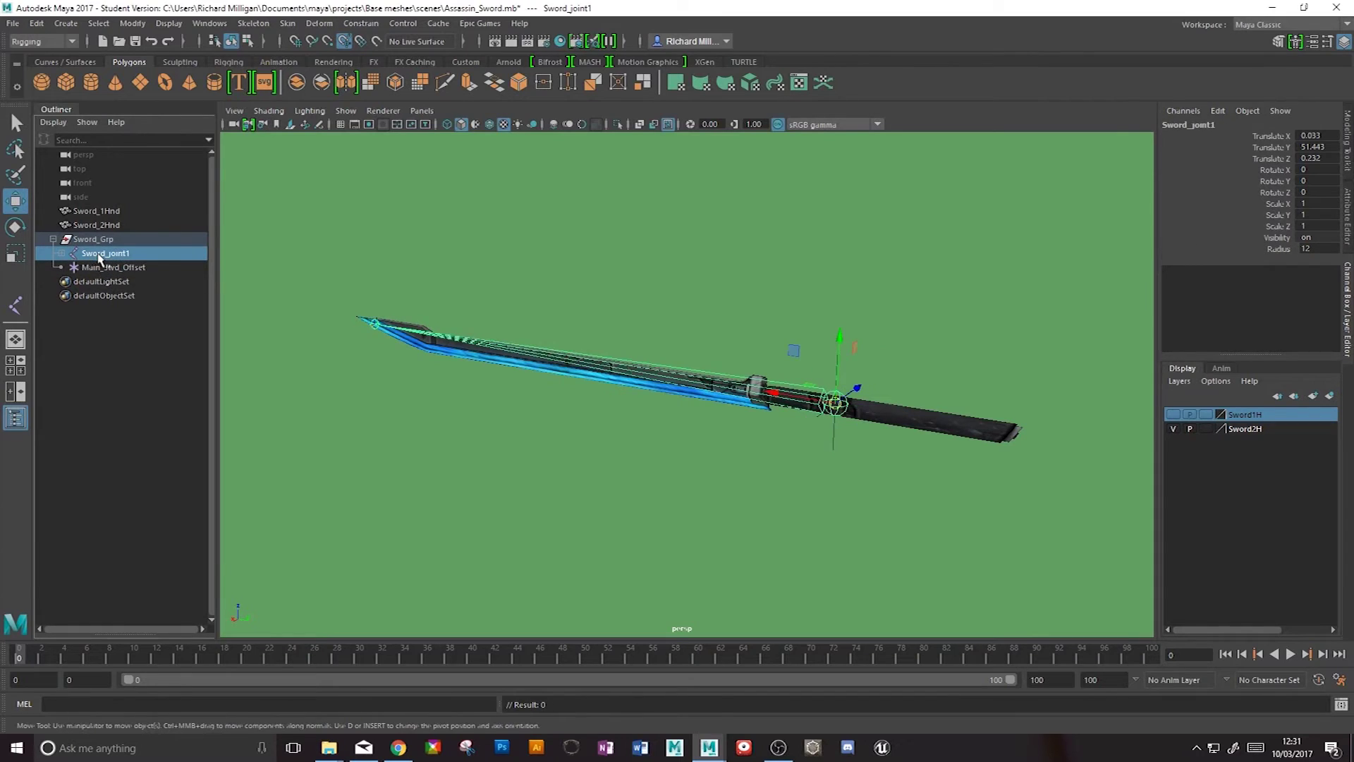
{"action": "left_click_drag", "start_coordinate": [98, 254], "coordinate": [98, 267]}
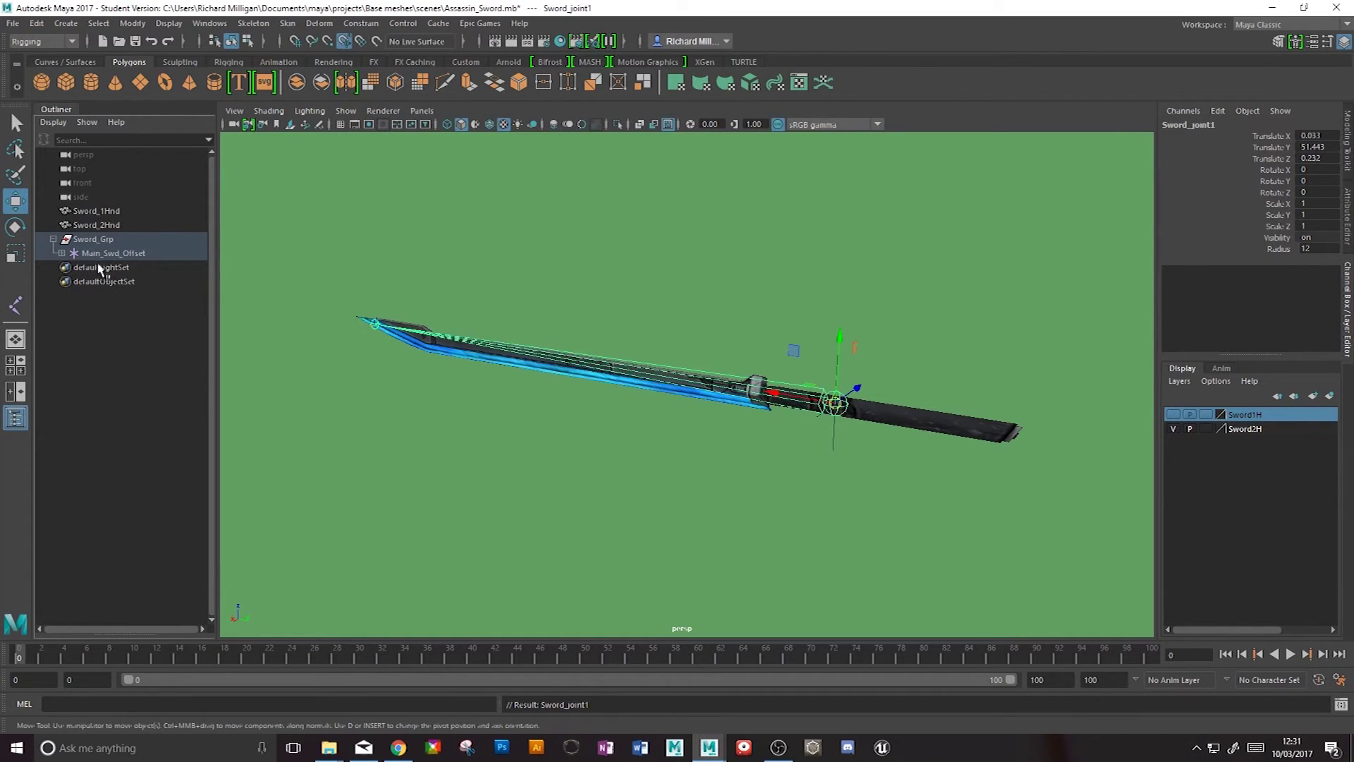
{"action": "left_click", "coordinate": [62, 253]}
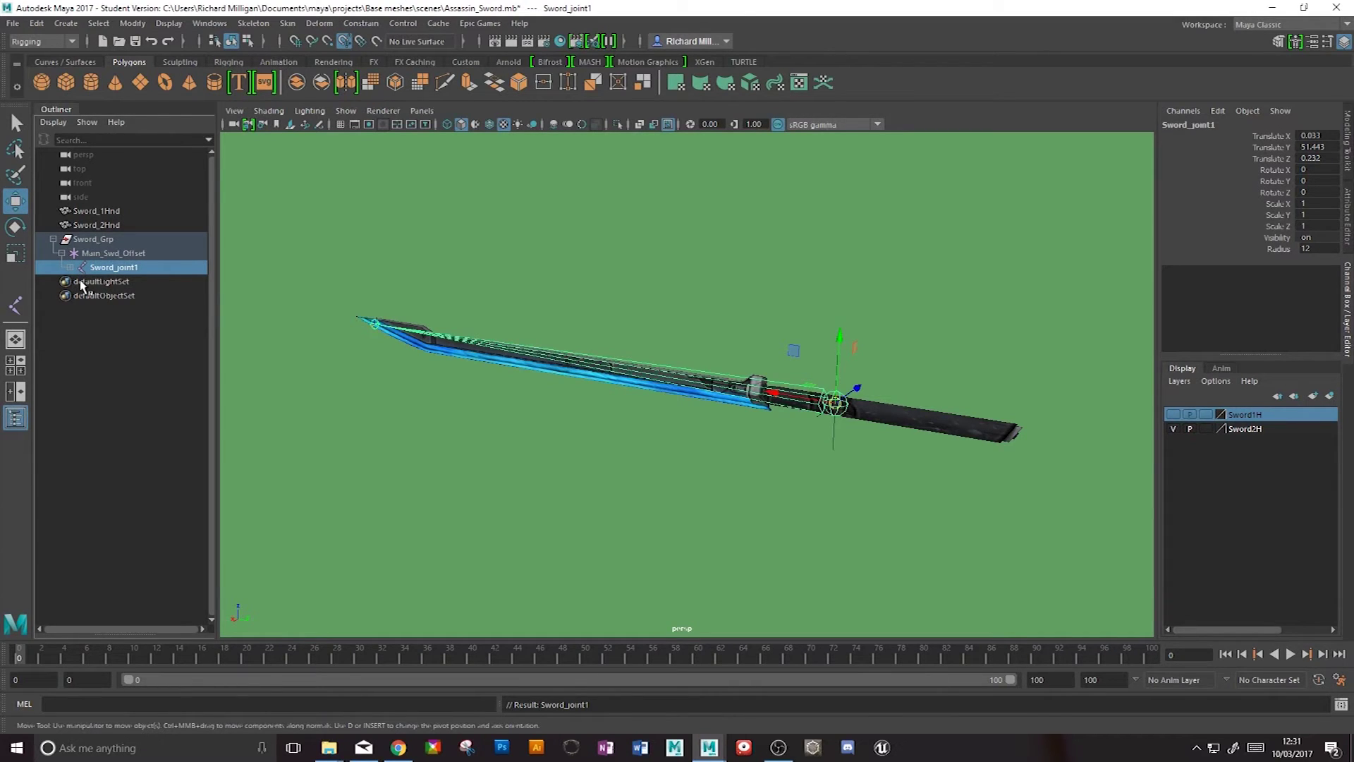
- Test the hierarchy by moving Sword_Grp up, then Main_Swd_Offset back down onto the sword
{"action": "left_click", "coordinate": [99, 241]}
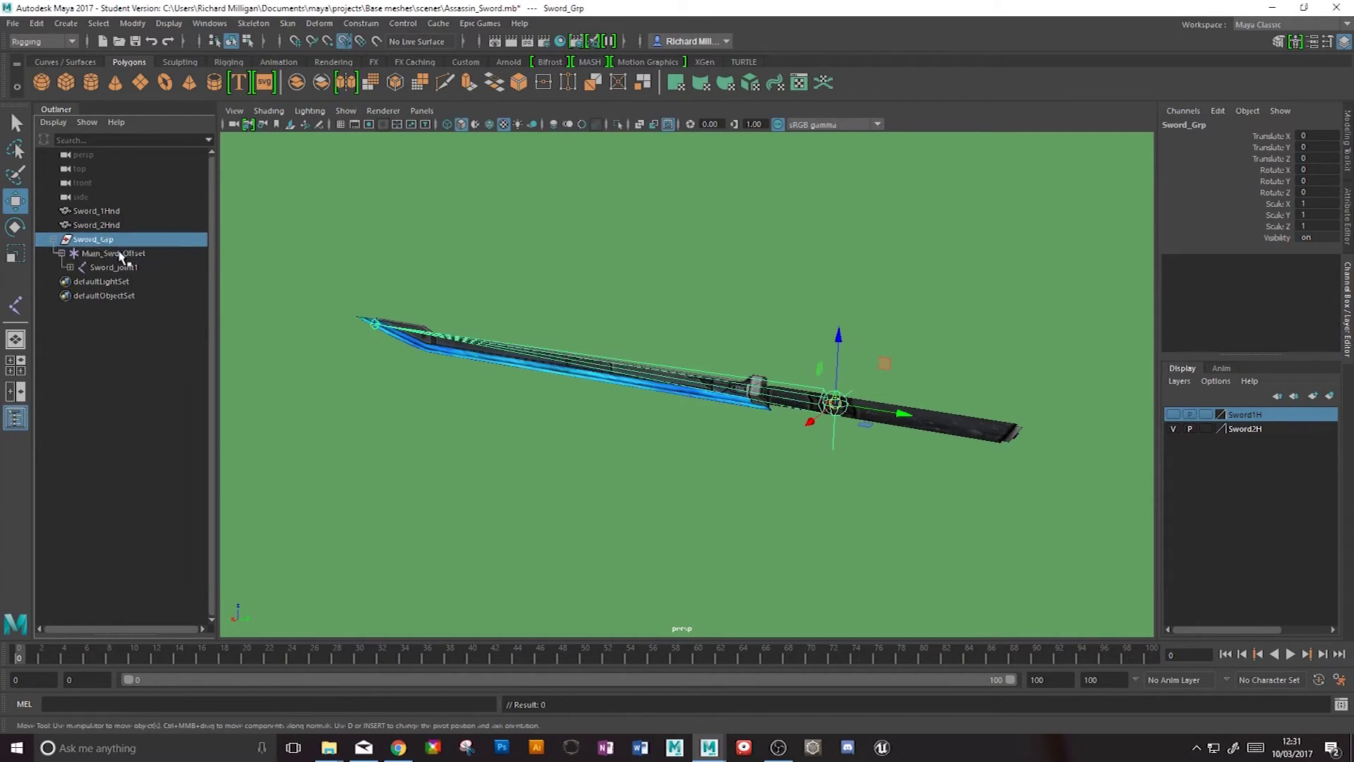
{"action": "left_click", "coordinate": [120, 255]}
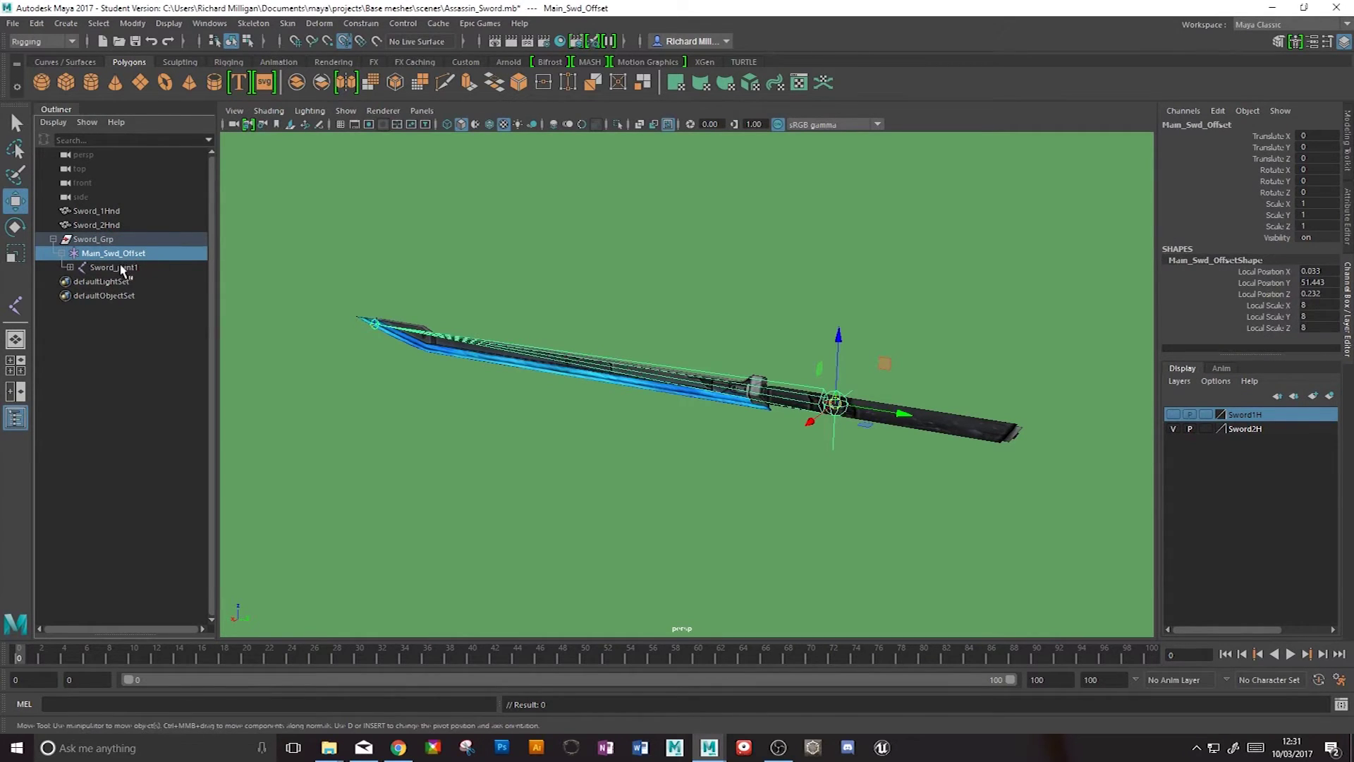
{"action": "left_click", "coordinate": [123, 271]}
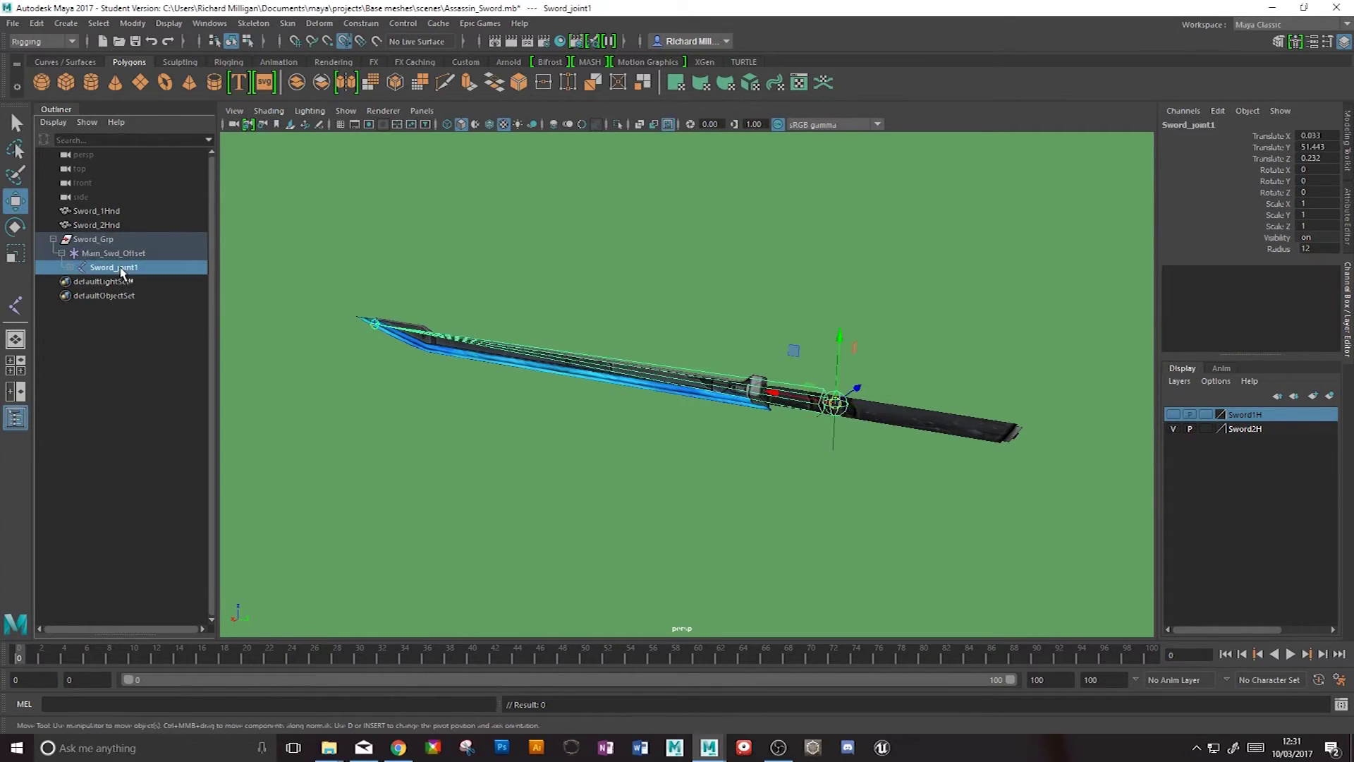
{"action": "left_click", "coordinate": [95, 242]}
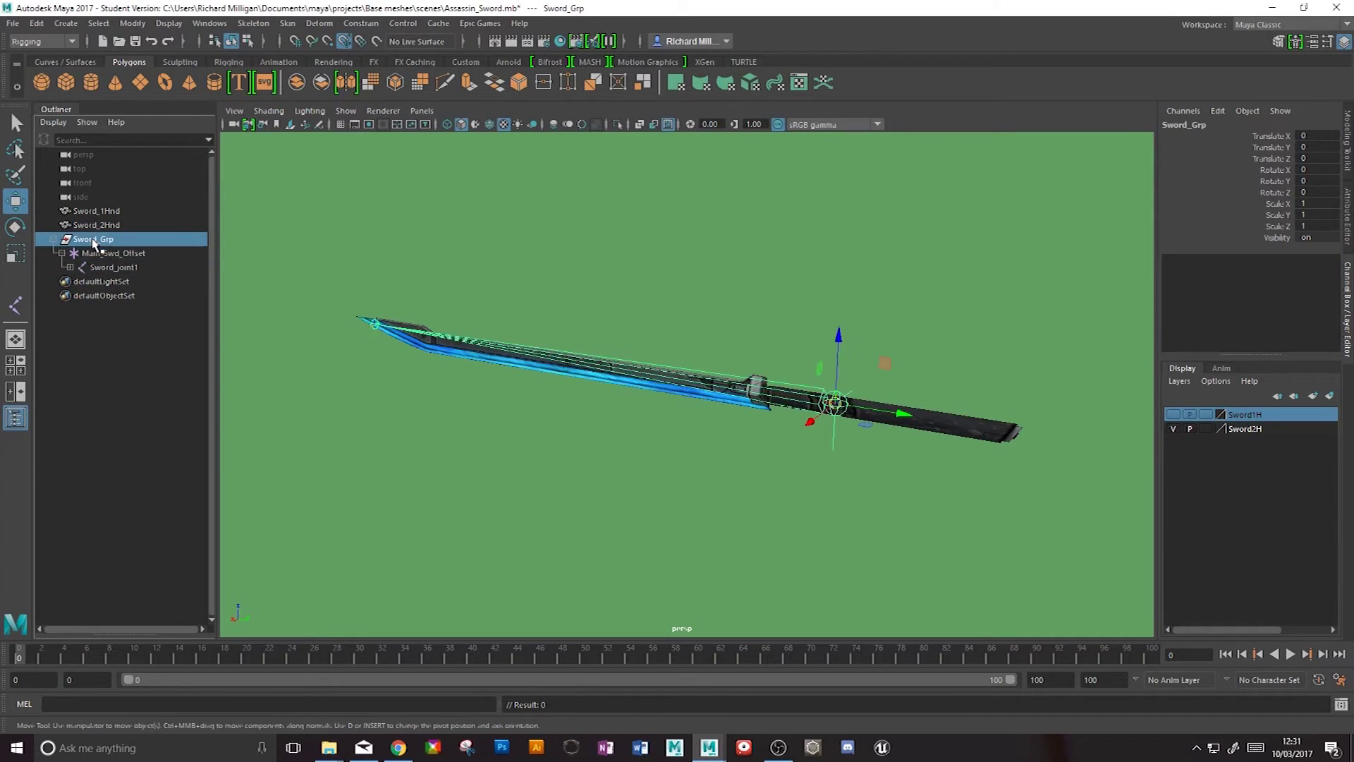
{"action": "left_click_drag", "start_coordinate": [839, 338], "coordinate": [862, 233]}
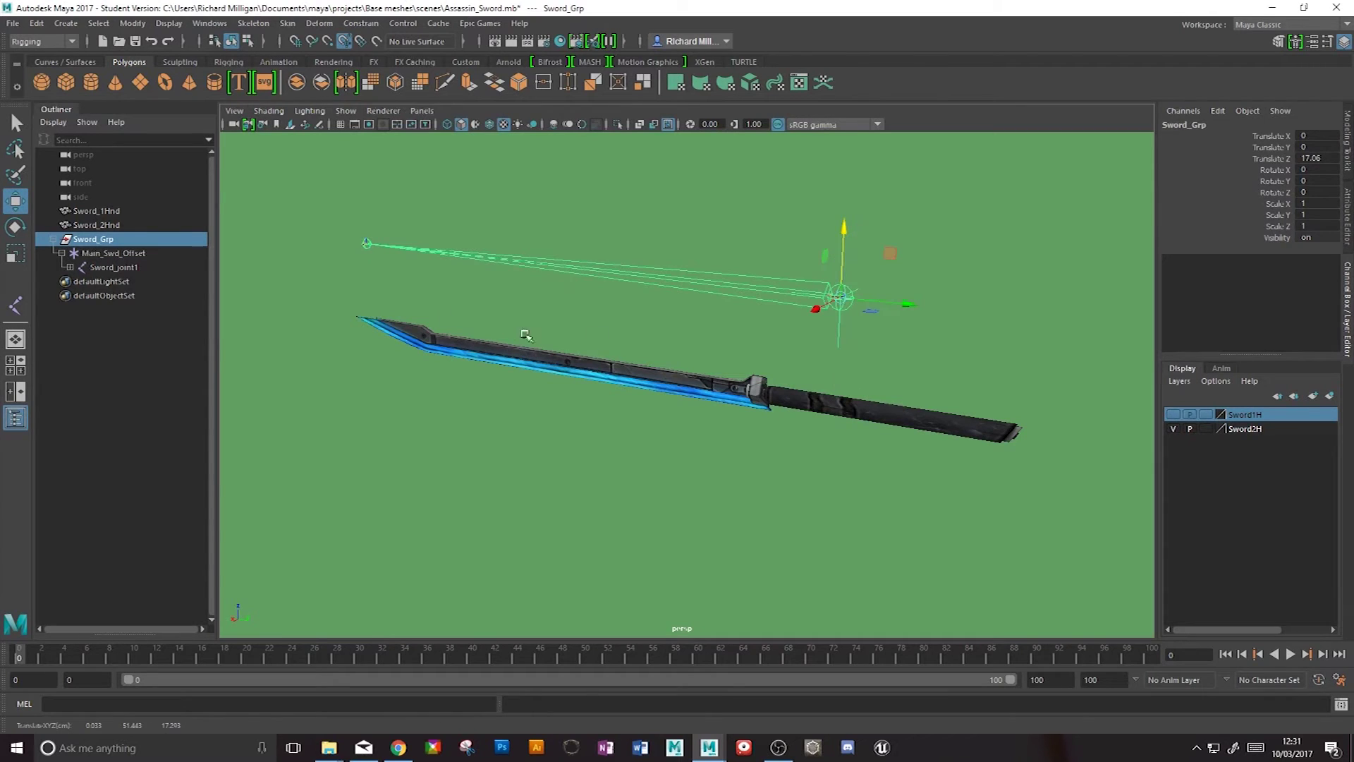
{"action": "left_click_drag", "start_coordinate": [721, 315], "coordinate": [746, 320], "text": "alt"}
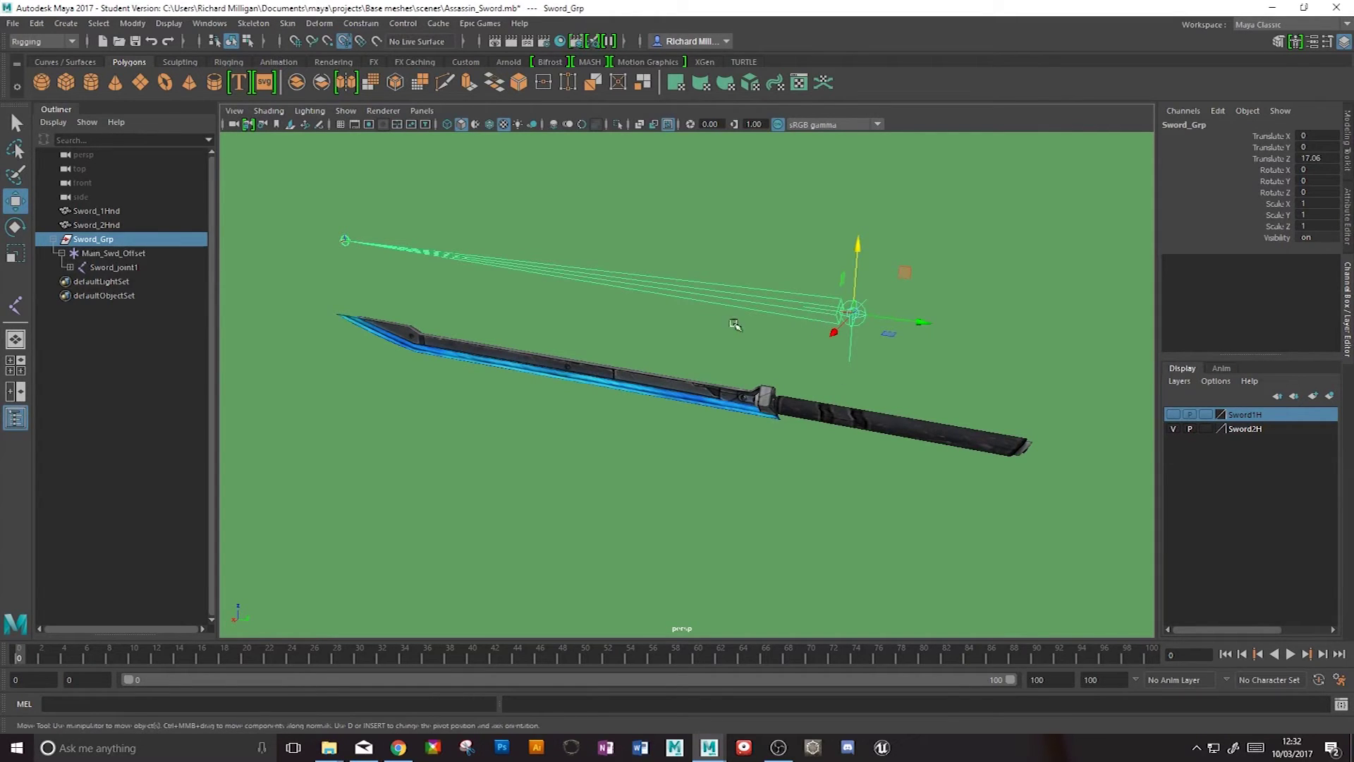
{"action": "left_click", "coordinate": [120, 254]}
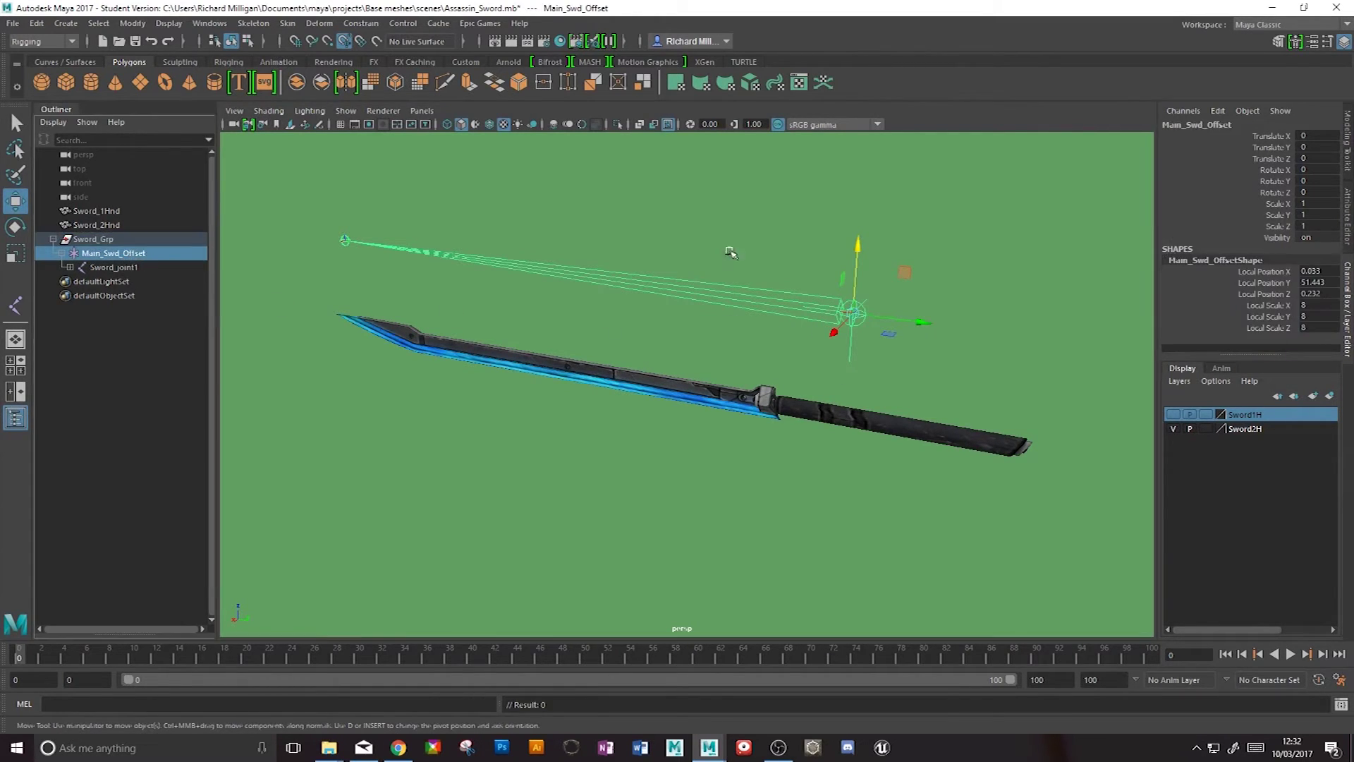
{"action": "left_click_drag", "start_coordinate": [857, 249], "coordinate": [849, 360]}
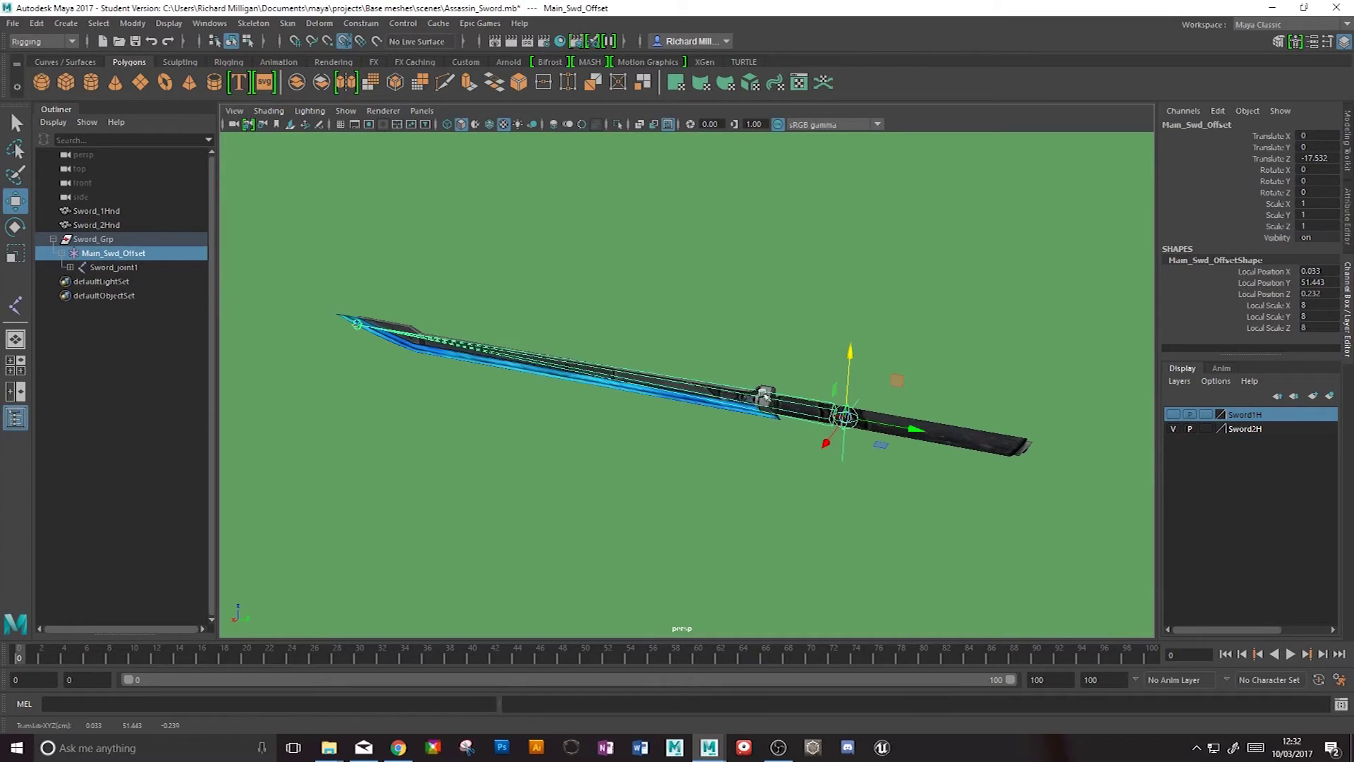
- Move Sword_joint1 down off the blade, then undo the move
{"action": "left_click", "coordinate": [148, 240]}
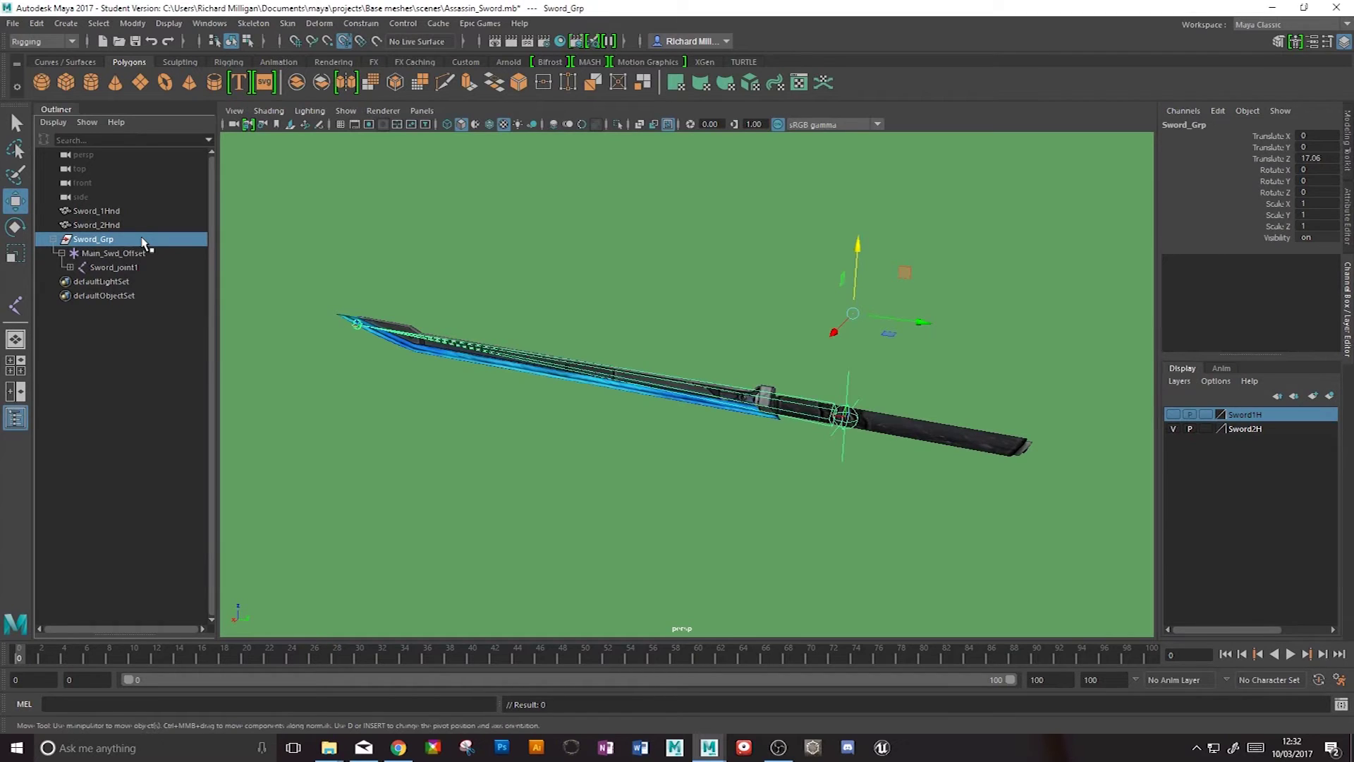
{"action": "left_click", "coordinate": [146, 254]}
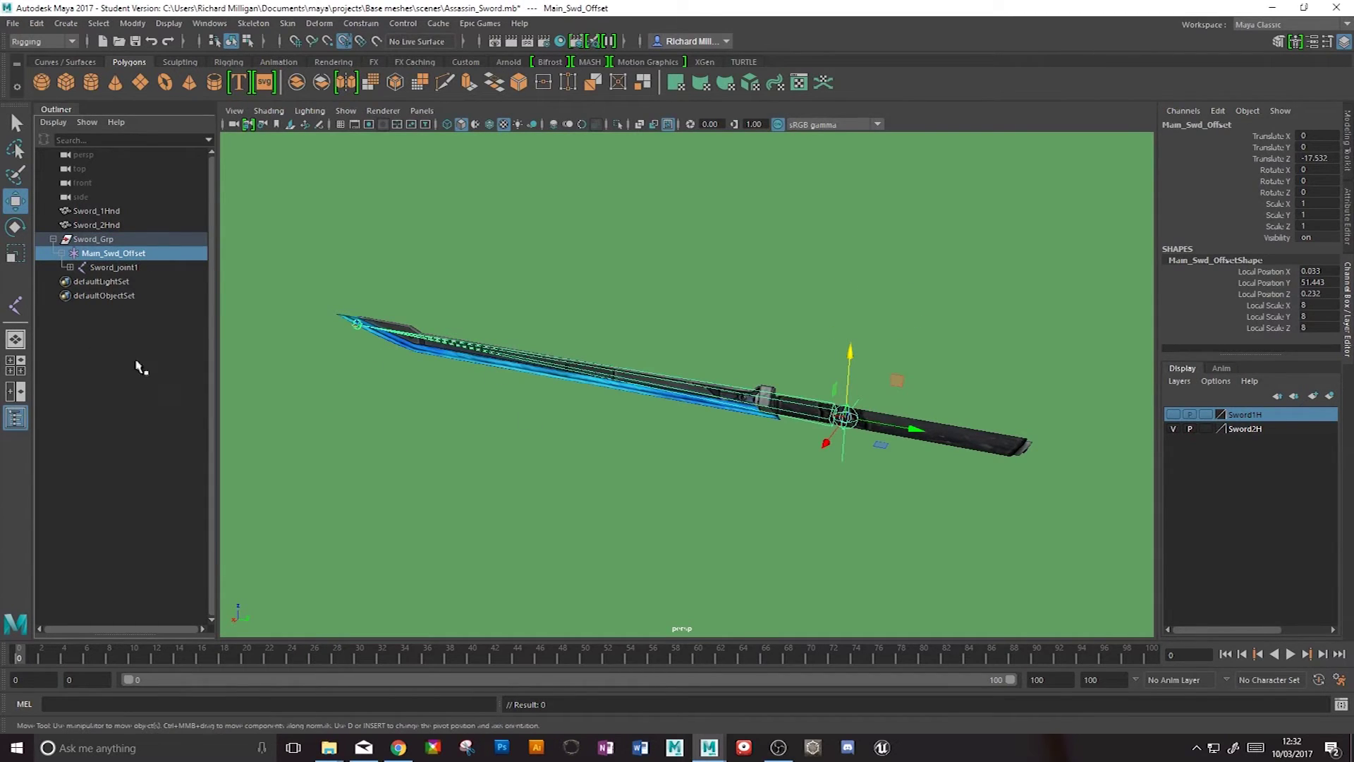
{"action": "left_click", "coordinate": [111, 268]}
{"action": "left_click_drag", "start_coordinate": [849, 354], "coordinate": [856, 406]}
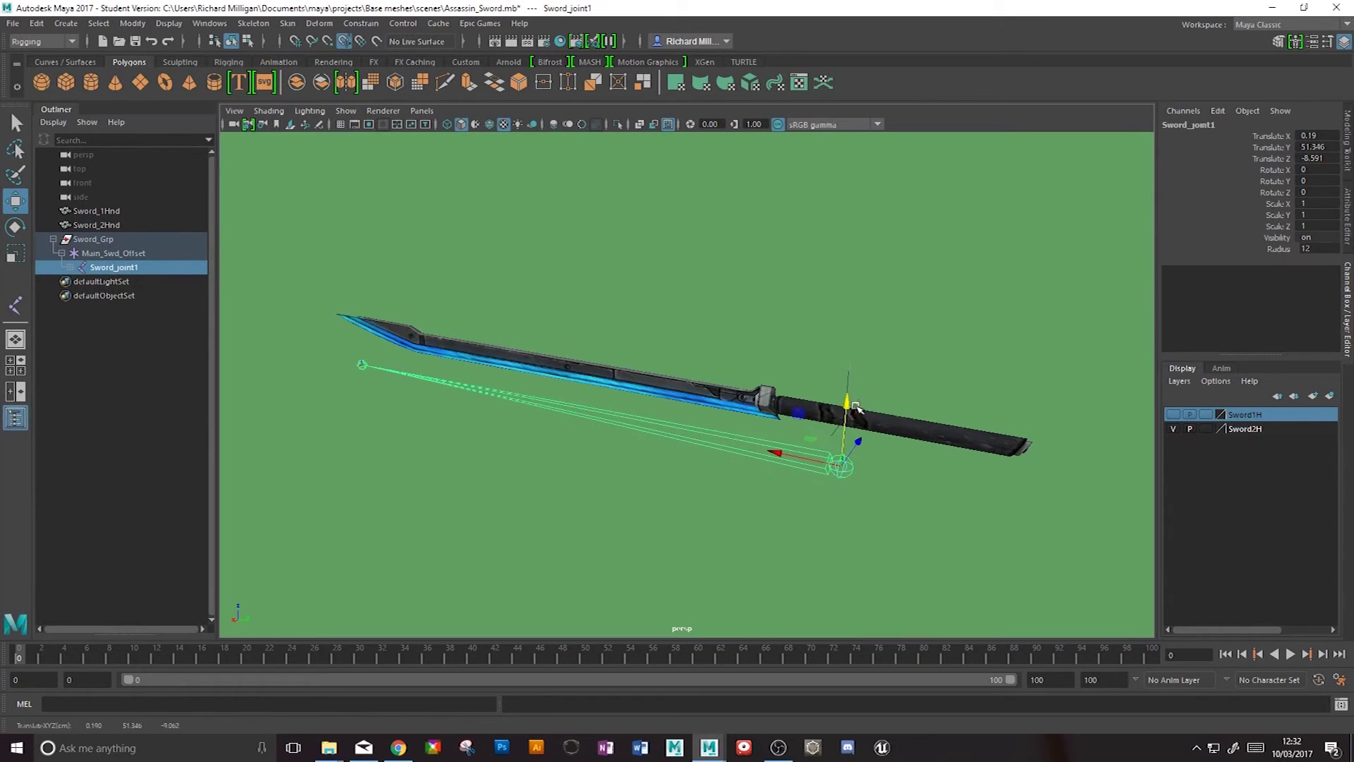
{"action": "left_click", "coordinate": [114, 254]}
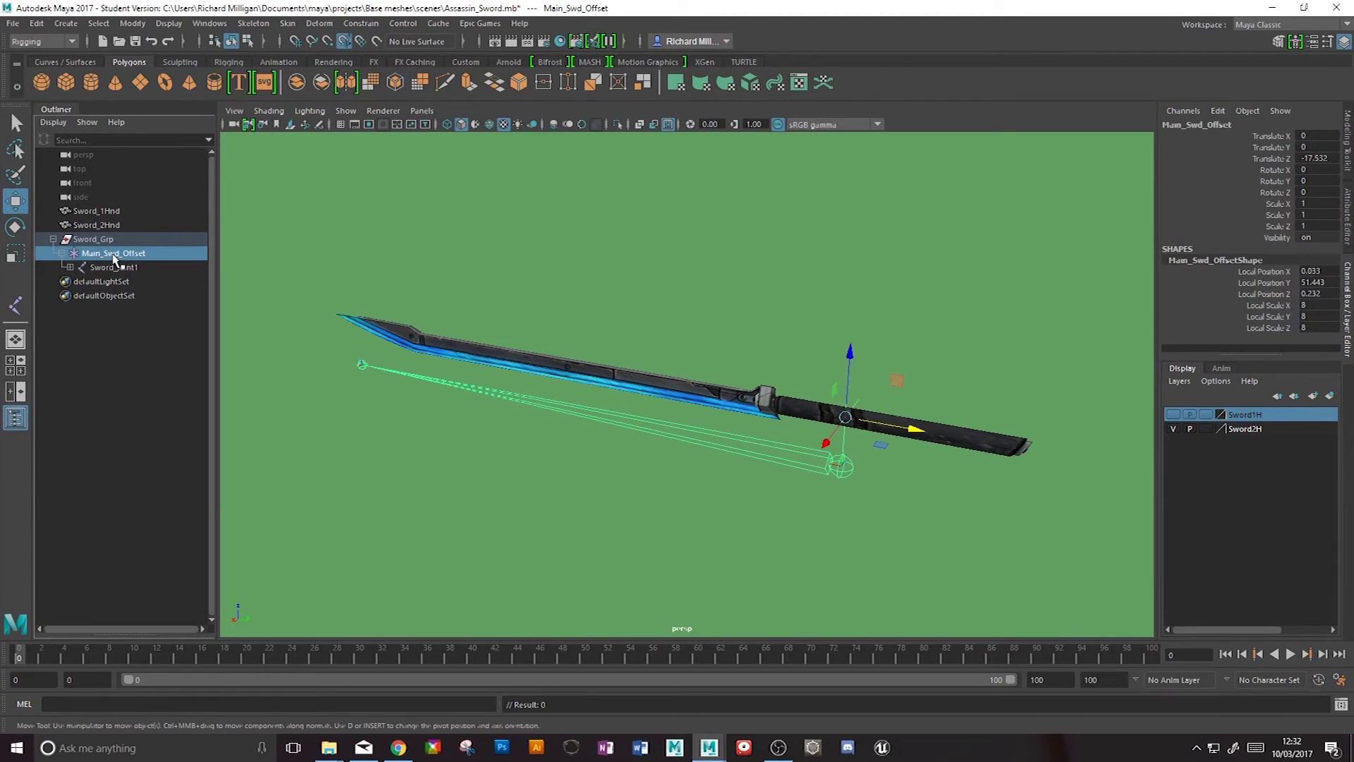
{"action": "key", "text": "ctrl+z"}
{"action": "key", "text": "ctrl+z"}
{"action": "key", "text": "ctrl+z"}
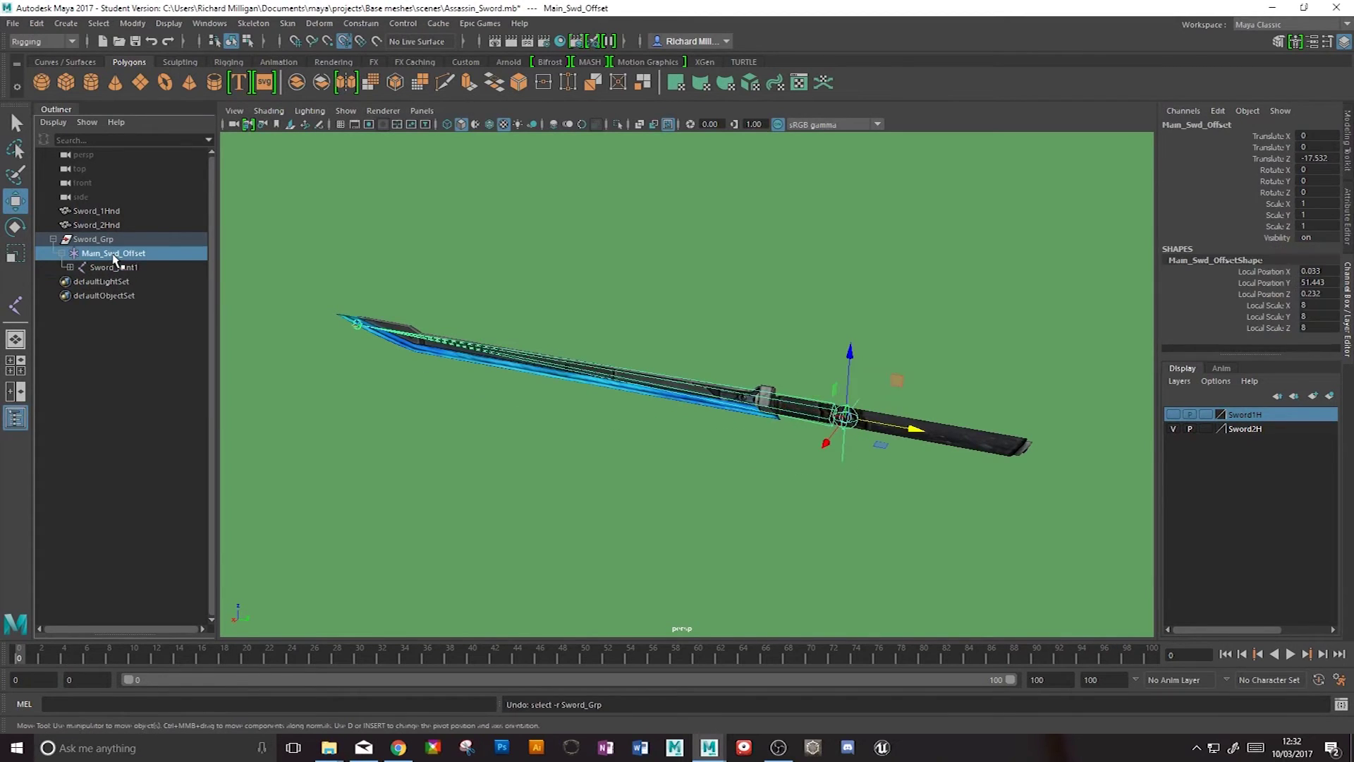
{"action": "key", "text": "ctrl+z"}
- Select Sword_Grp, Main_Swd_Offset, Sword_joint1 and then the Sword_2Hnd mesh in the Outliner
{"action": "left_click", "coordinate": [113, 254]}
{"action": "left_click", "coordinate": [110, 240]}
{"action": "key", "text": "ctrl+z"}
{"action": "left_click", "coordinate": [111, 241]}
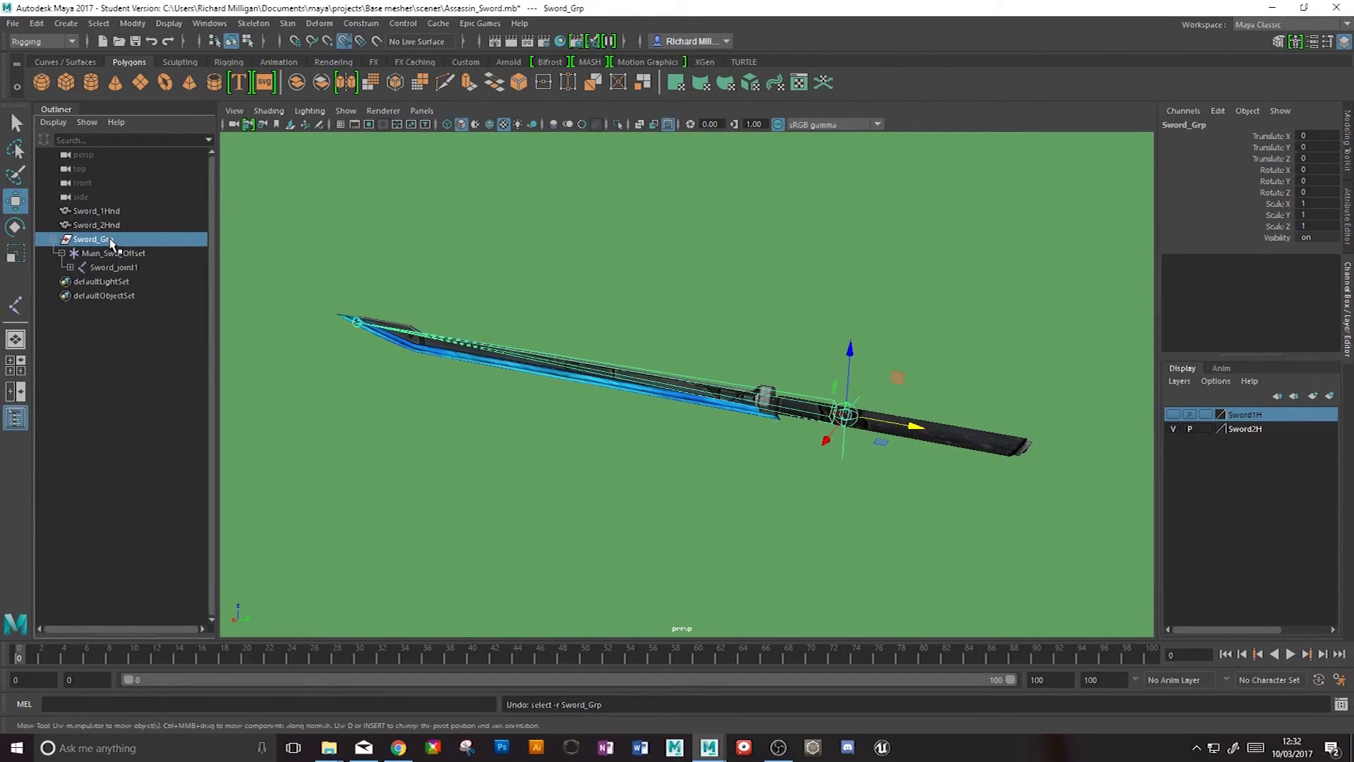
{"action": "left_click", "coordinate": [105, 256]}
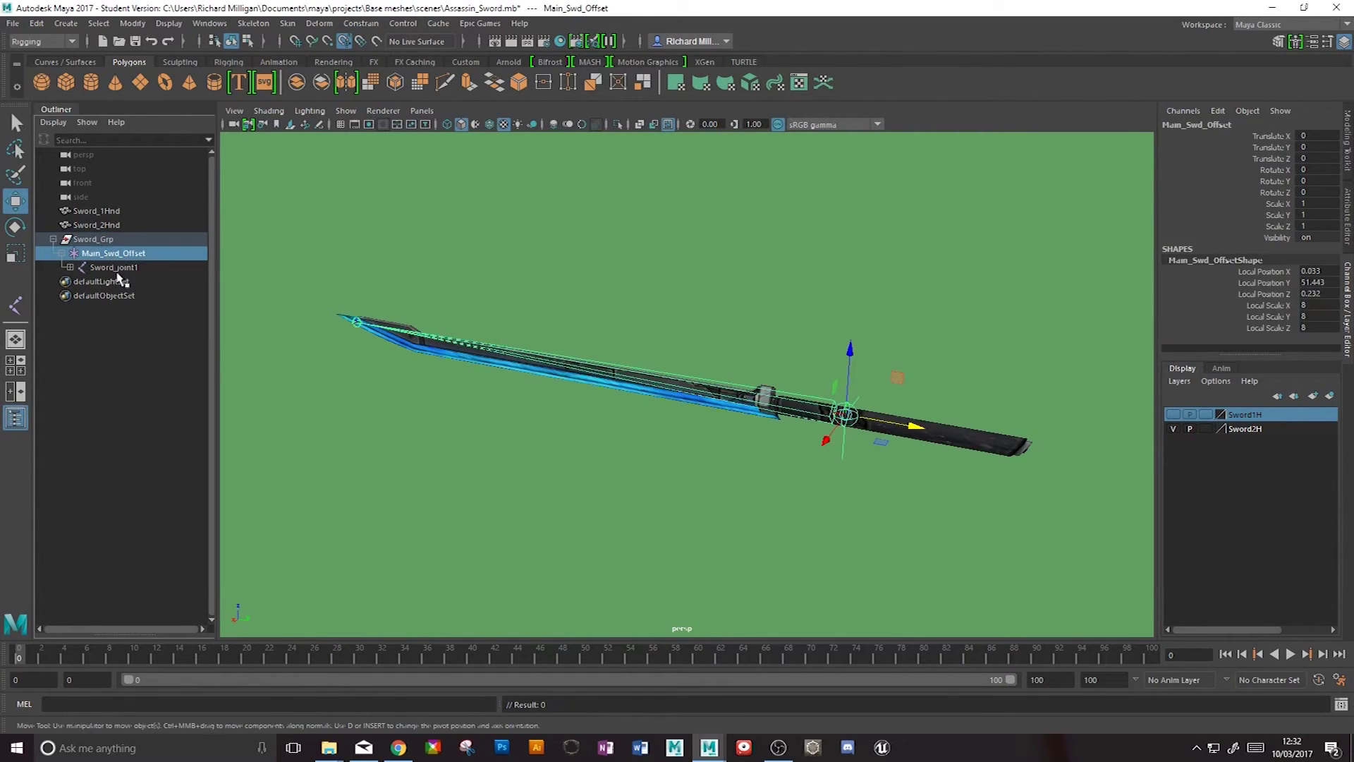
{"action": "left_click", "coordinate": [117, 269]}
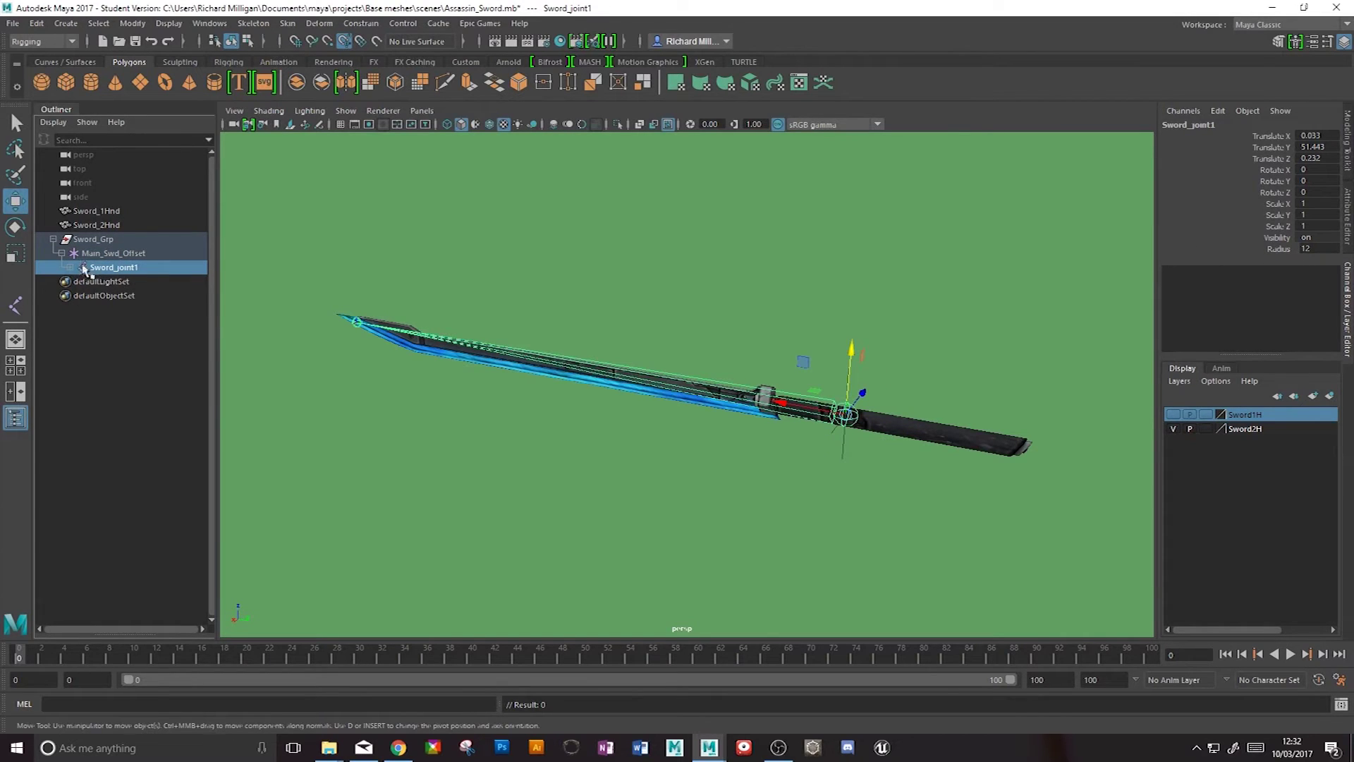
{"action": "left_click", "coordinate": [104, 227]}
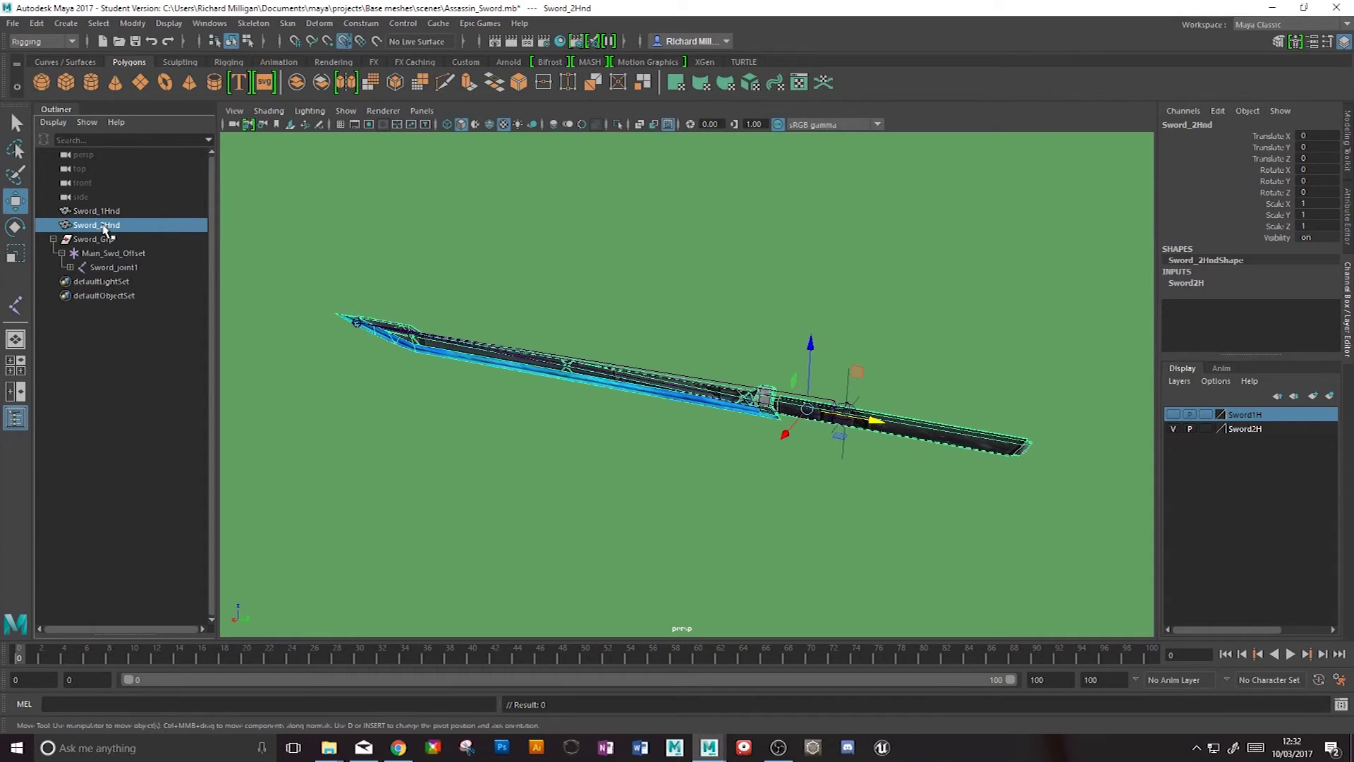
- Parent Sword_2Hnd under Sword_joint1, then test-move and rotate the rig and undo
{"action": "left_click_drag", "start_coordinate": [104, 227], "coordinate": [118, 270]}
{"action": "left_click", "coordinate": [69, 253]}
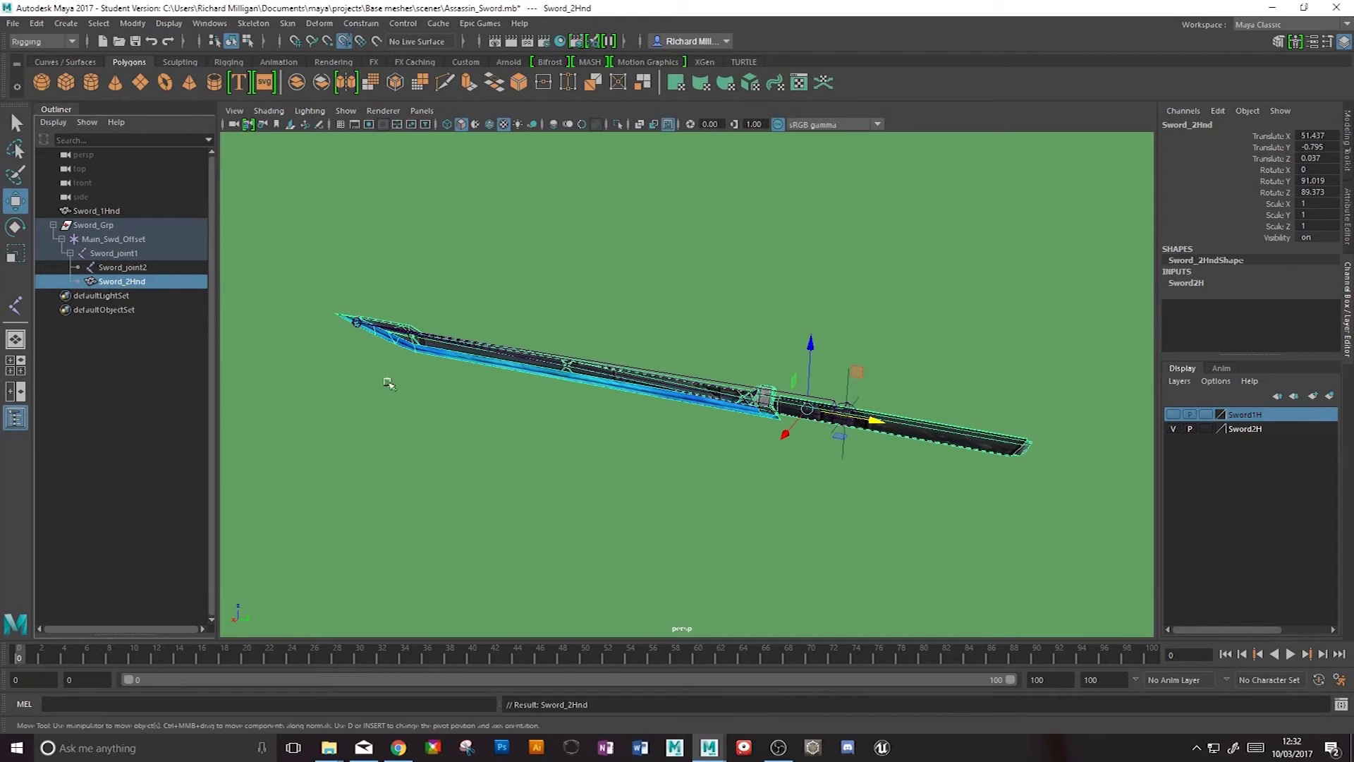
{"action": "left_click", "coordinate": [91, 227]}
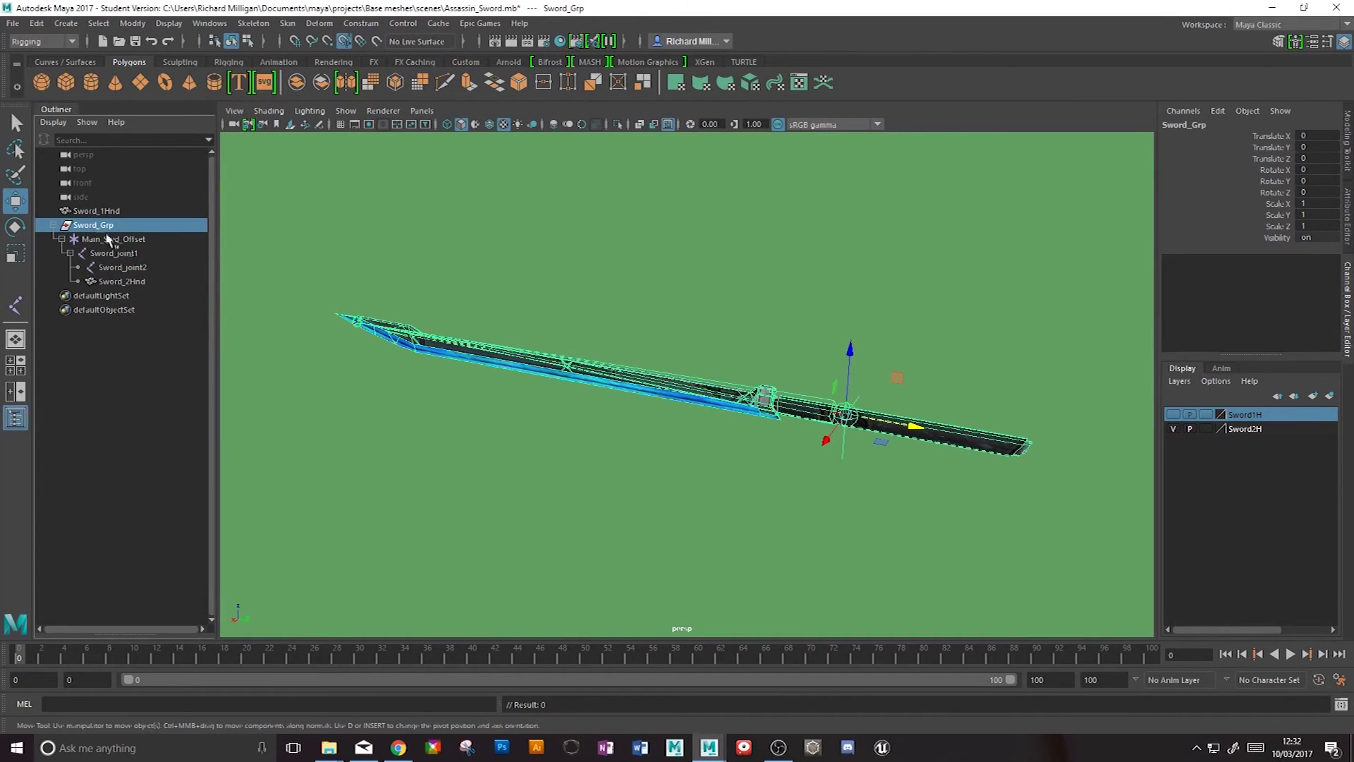
{"action": "mouse_move", "coordinate": [850, 354]}
{"action": "left_mouse_down"}
{"action": "mouse_move", "coordinate": [853, 395]}
{"action": "mouse_move", "coordinate": [852, 331]}
{"action": "left_mouse_up"}
{"action": "left_click", "coordinate": [147, 240]}
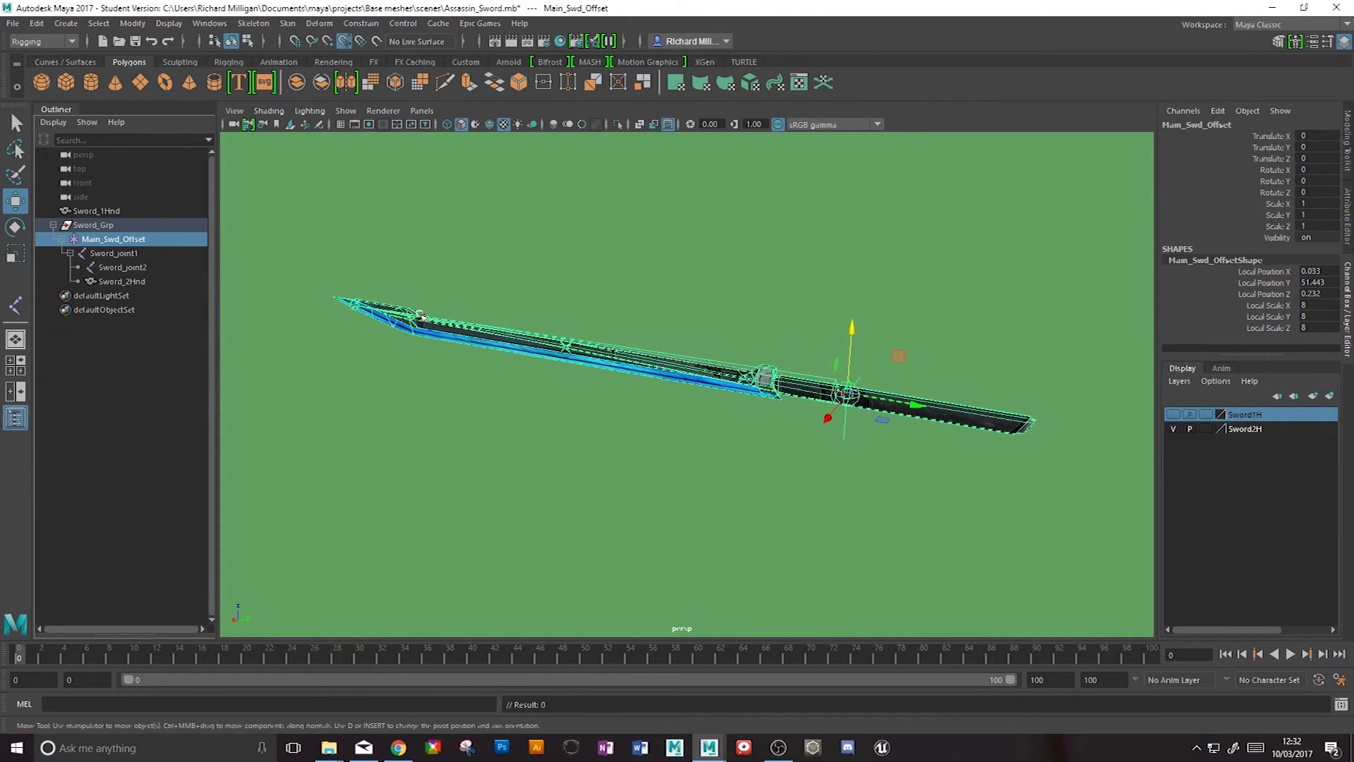
{"action": "key", "text": "e"}
{"action": "mouse_move", "coordinate": [910, 424]}
{"action": "left_mouse_down"}
{"action": "mouse_move", "coordinate": [902, 371]}
{"action": "mouse_move", "coordinate": [907, 397]}
{"action": "left_mouse_up"}
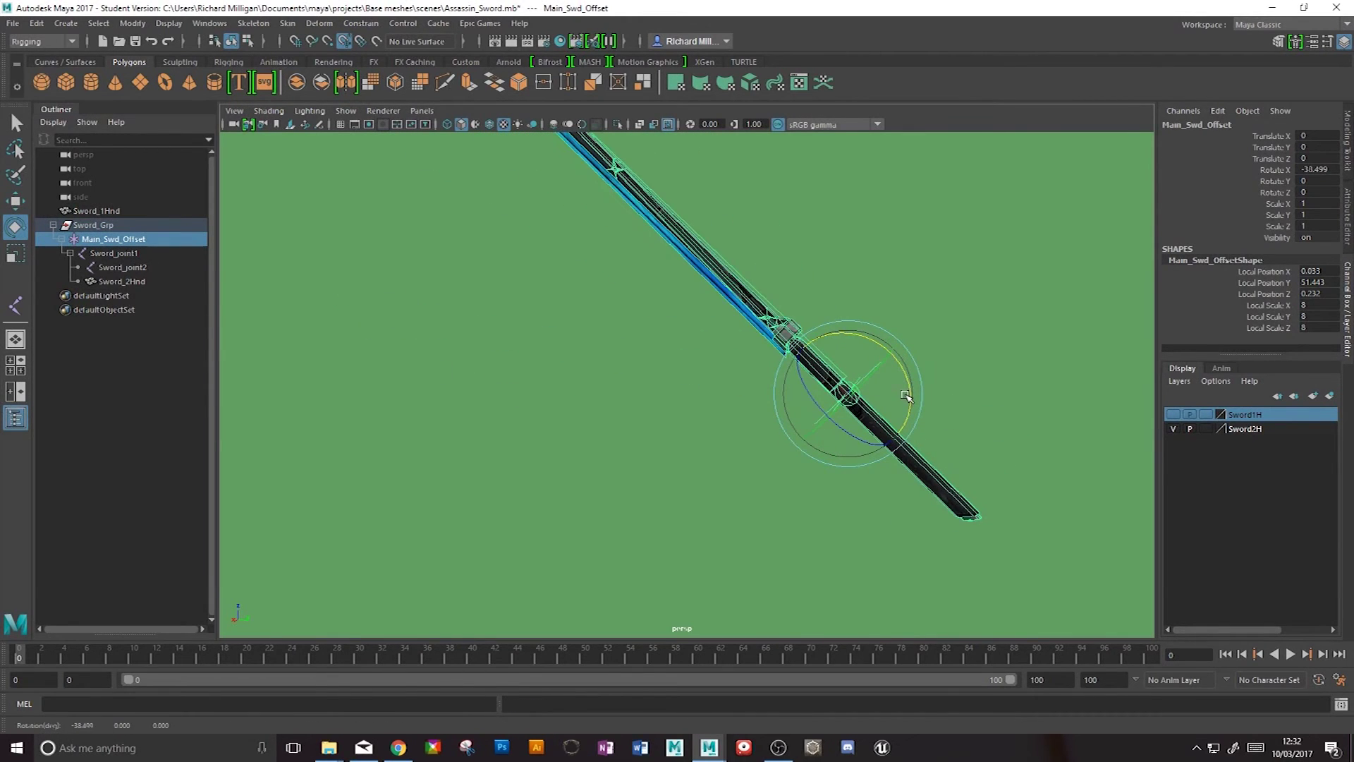
{"action": "key", "text": "ctrl+z"}
{"action": "key", "text": "ctrl+z"}
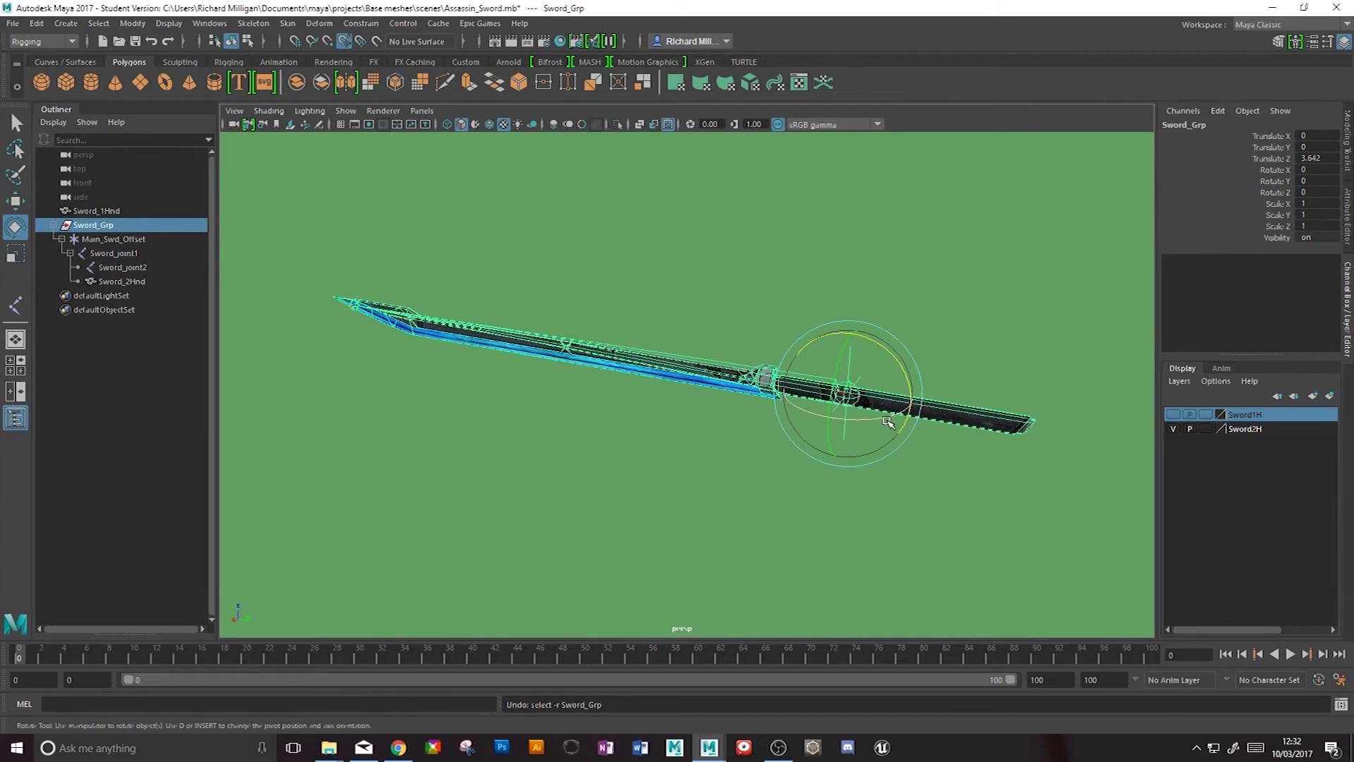
{"action": "key", "text": "ctrl+z"}
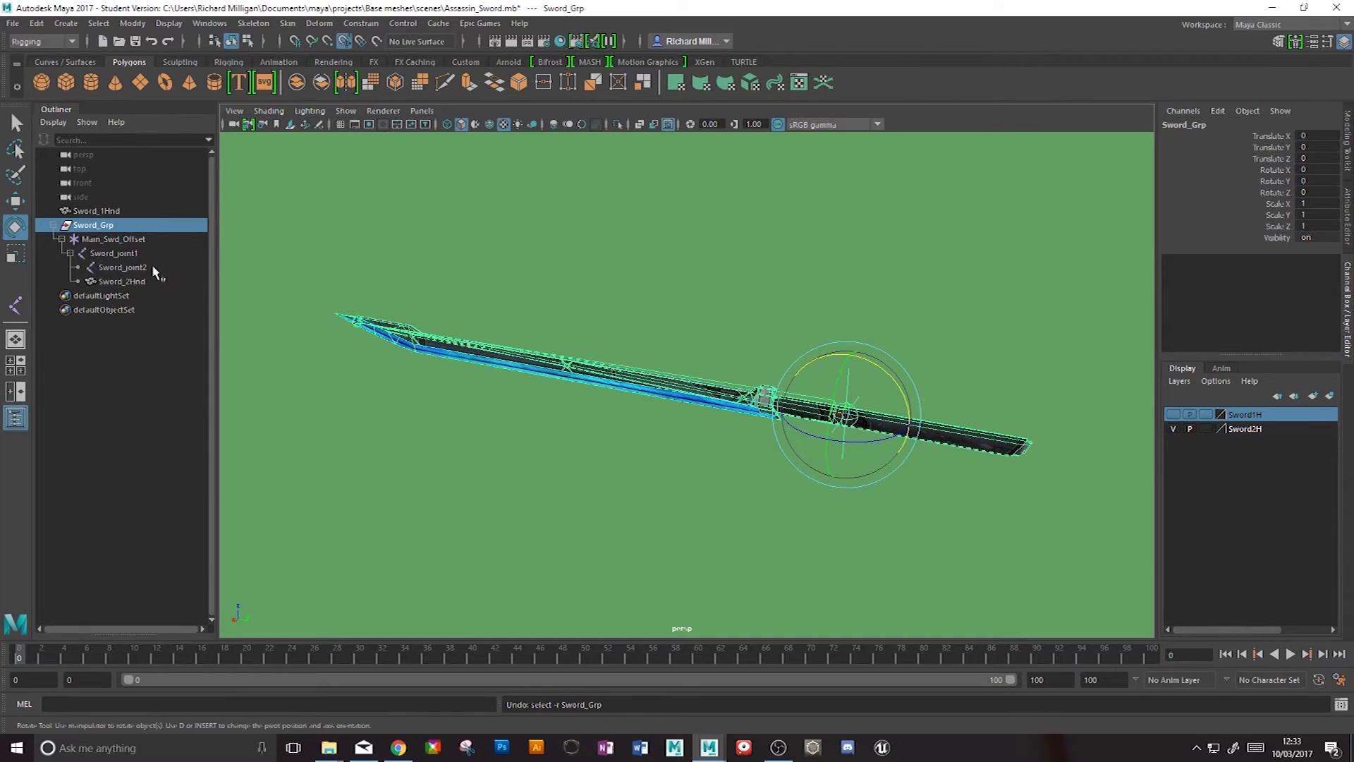
- Check the hierarchy by selecting Main_Swd_Offset, Sword_joint1, Sword_joint2, Sword_2Hnd and Sword_Grp in turn
{"action": "left_click", "coordinate": [137, 241]}
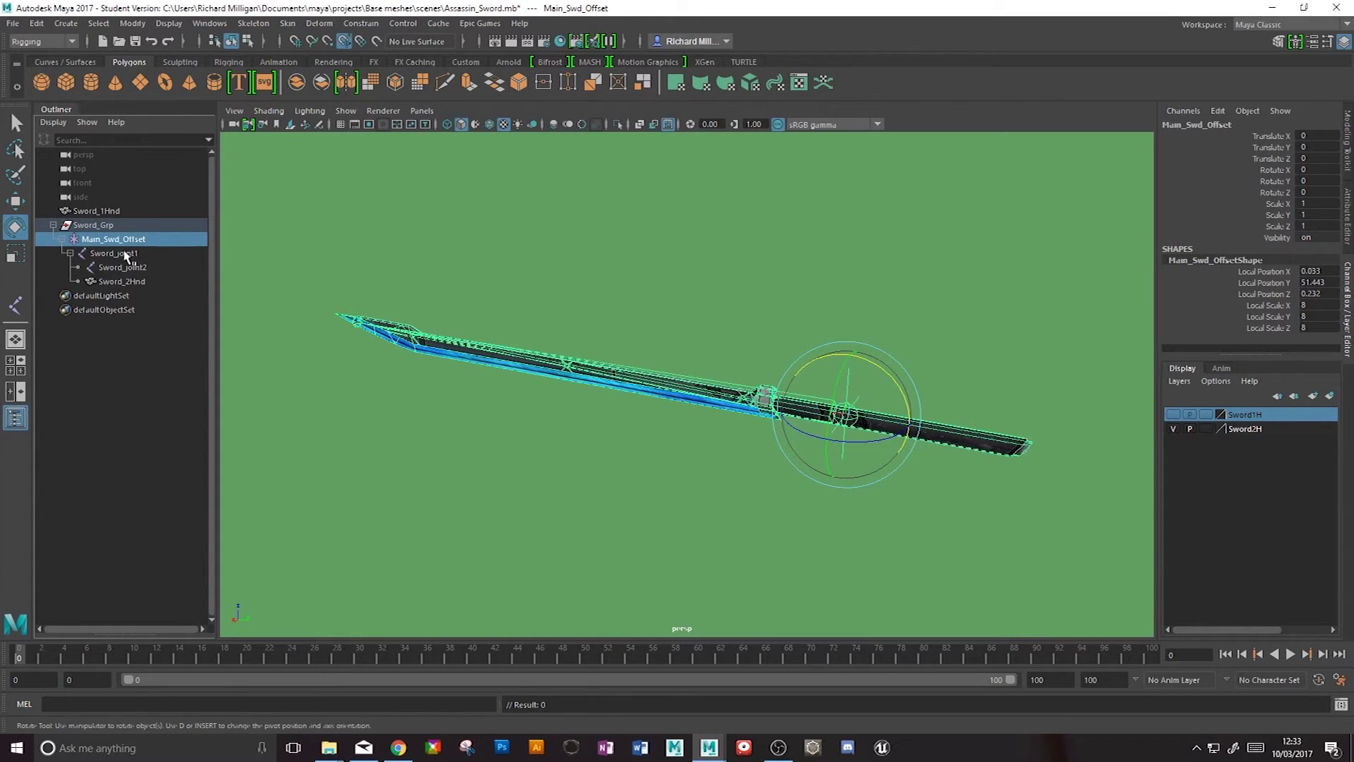
{"action": "left_click", "coordinate": [131, 254]}
{"action": "left_click", "coordinate": [126, 268]}
{"action": "left_click", "coordinate": [129, 280]}
{"action": "left_click", "coordinate": [128, 267]}
{"action": "left_click", "coordinate": [122, 254]}
{"action": "left_click", "coordinate": [99, 225]}
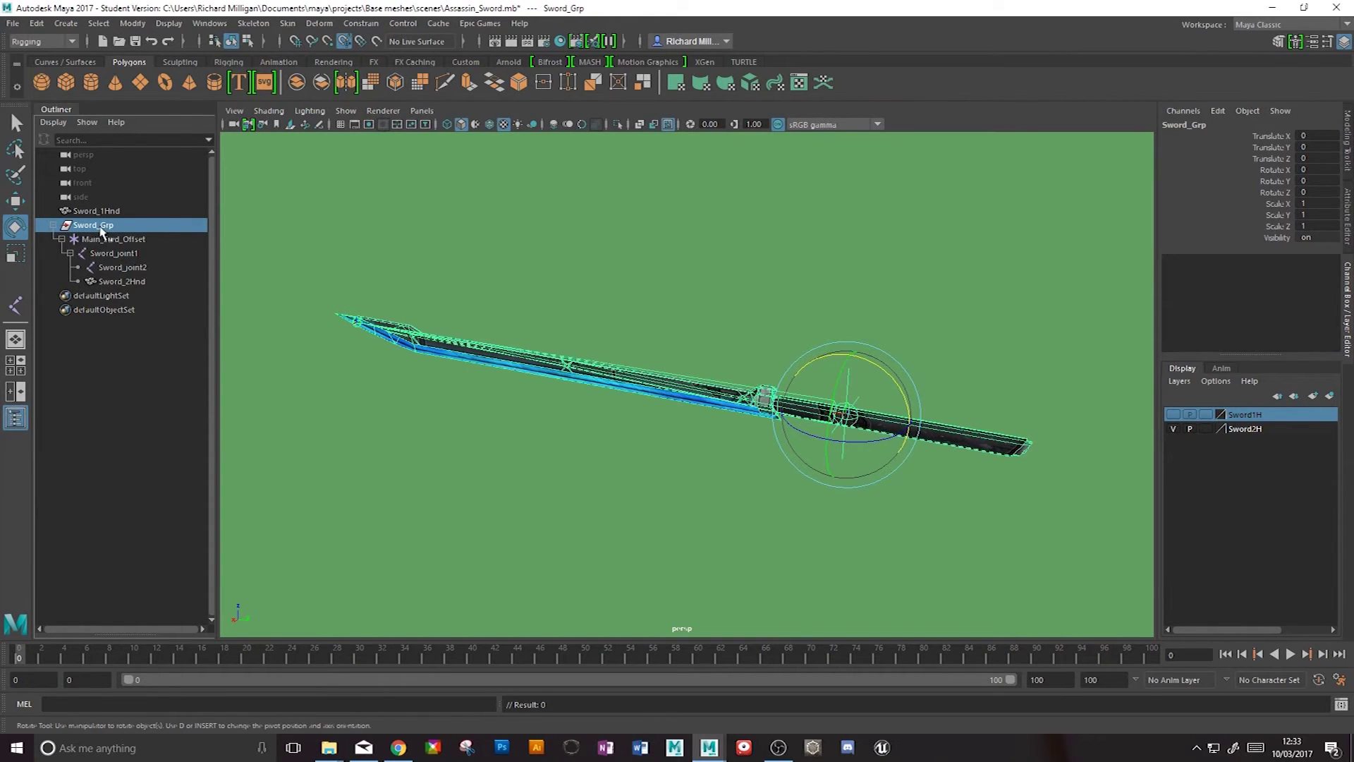
{"action": "left_click", "coordinate": [134, 241]}
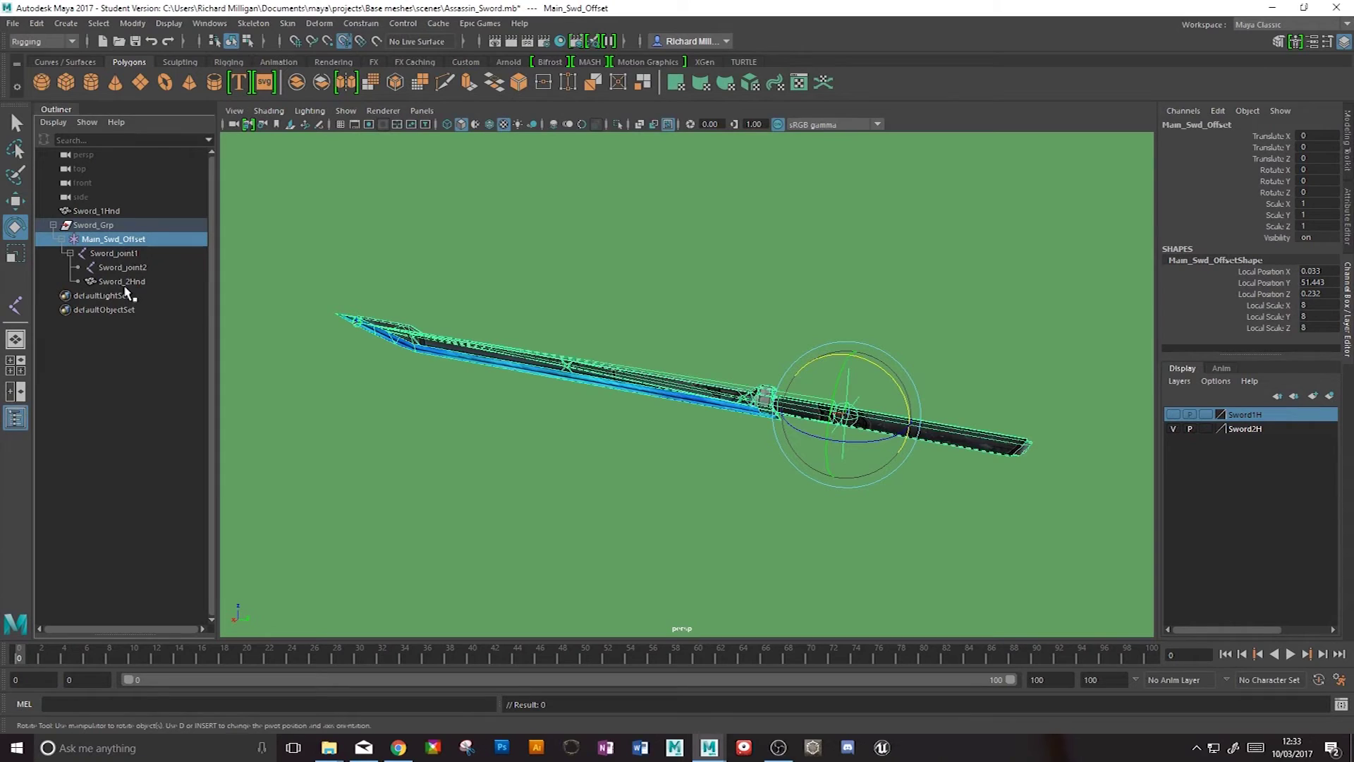
{"action": "left_click", "coordinate": [101, 255]}
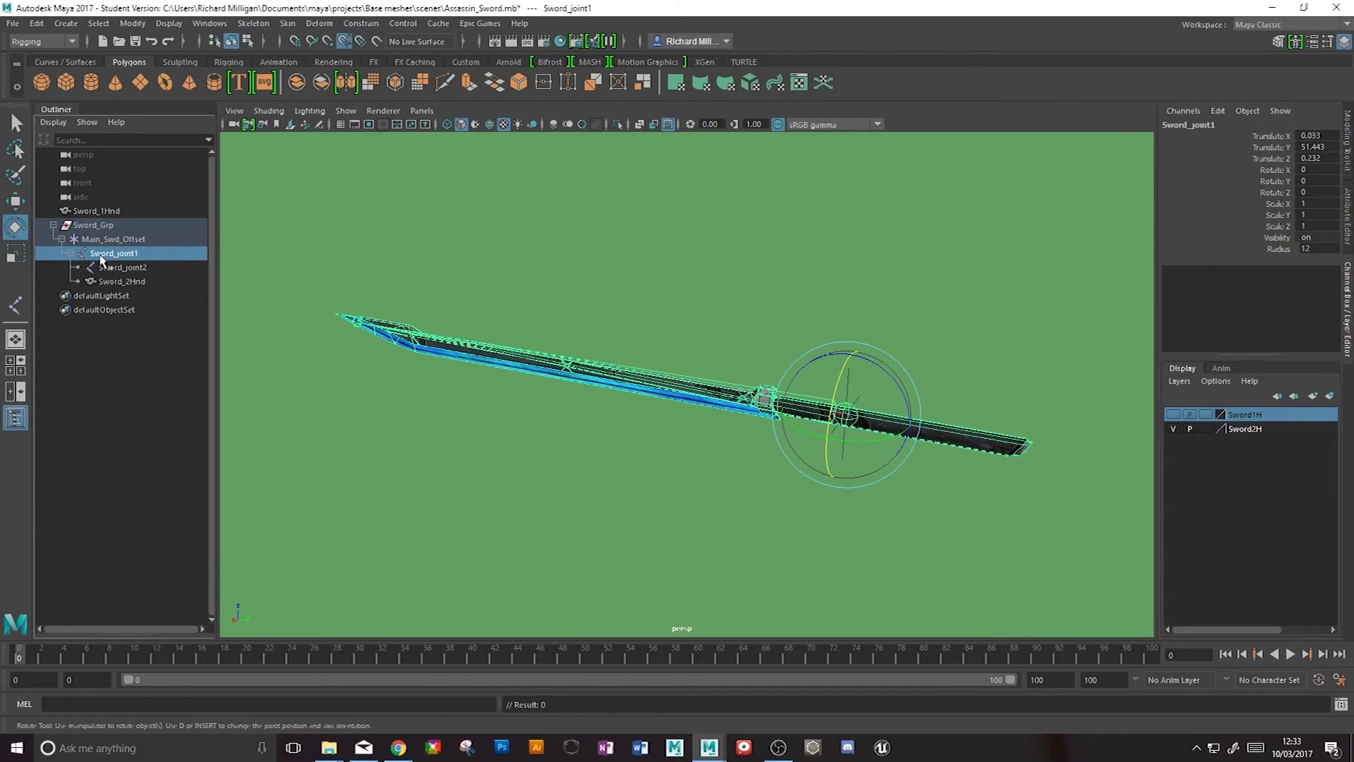
- Save the scene as Assassin_Sword_Rig.mb, accepting the Student Version warning
{"action": "left_click", "coordinate": [12, 23]}
{"action": "left_click", "coordinate": [51, 94]}
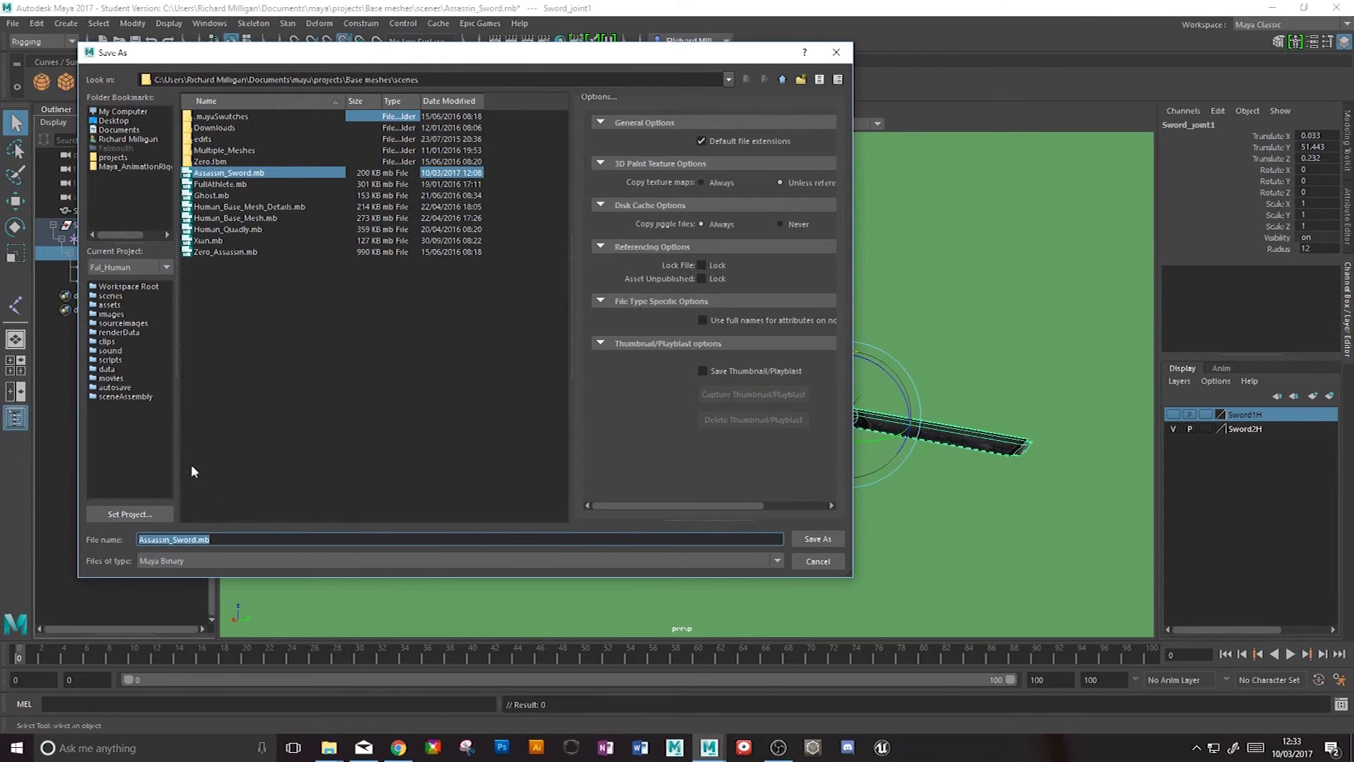
{"action": "left_click_drag", "start_coordinate": [196, 540], "coordinate": [255, 549]}
{"action": "type", "text": "_Rig"}
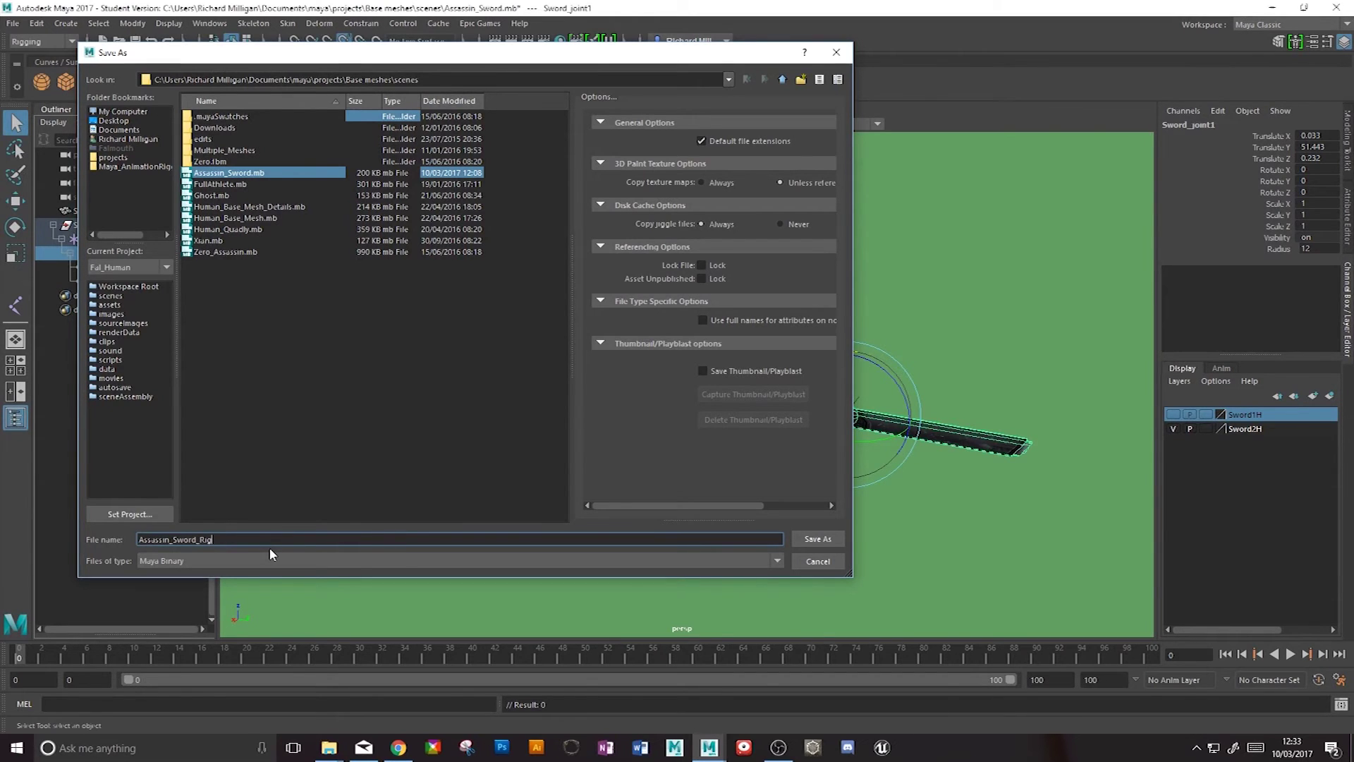
{"action": "key", "text": "Return"}
{"action": "left_click", "coordinate": [646, 385]}
{"action": "key", "text": "e"}
{"action": "left_click_drag", "start_coordinate": [808, 285], "coordinate": [742, 272], "text": "alt"}
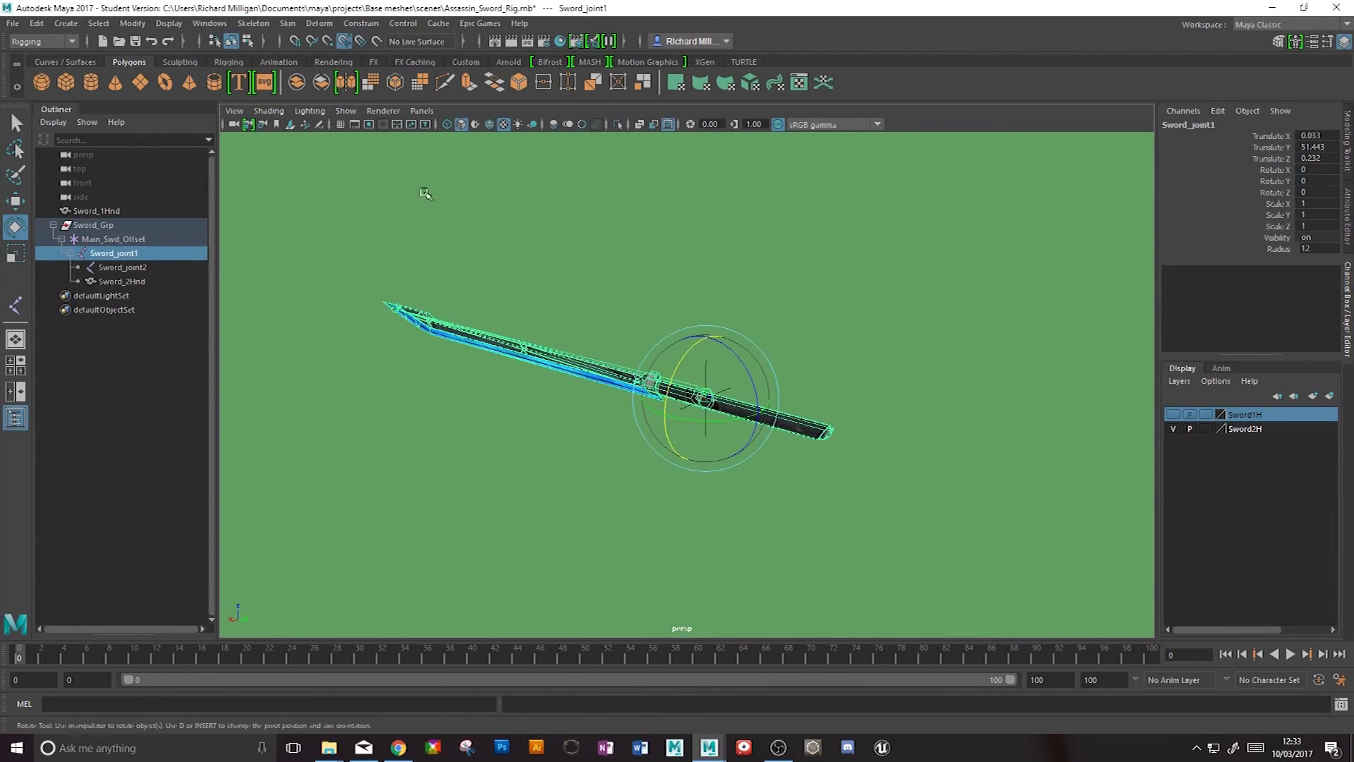
- Create a polygon cube, scale it up, raise it above the sword and move its pivot to the left end
{"action": "left_click", "coordinate": [380, 311]}
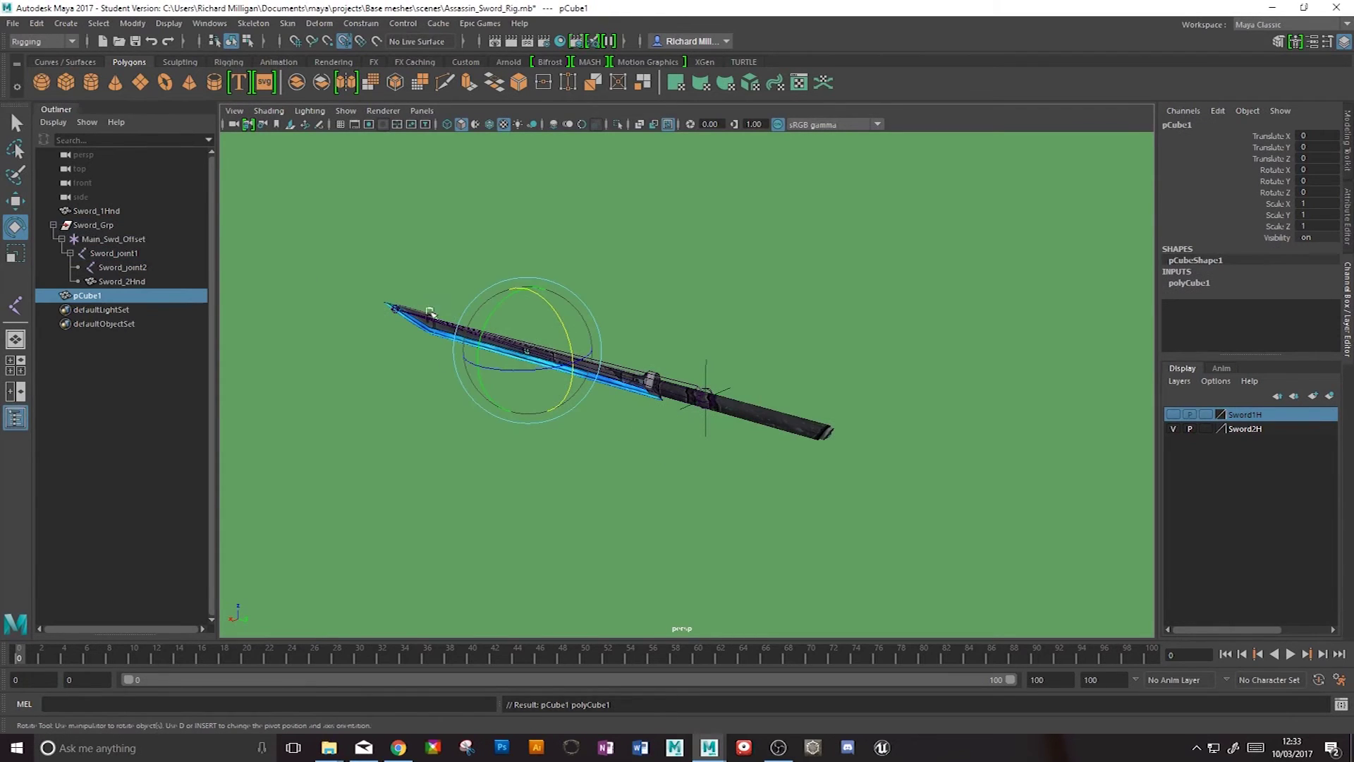
{"action": "key", "text": "r"}
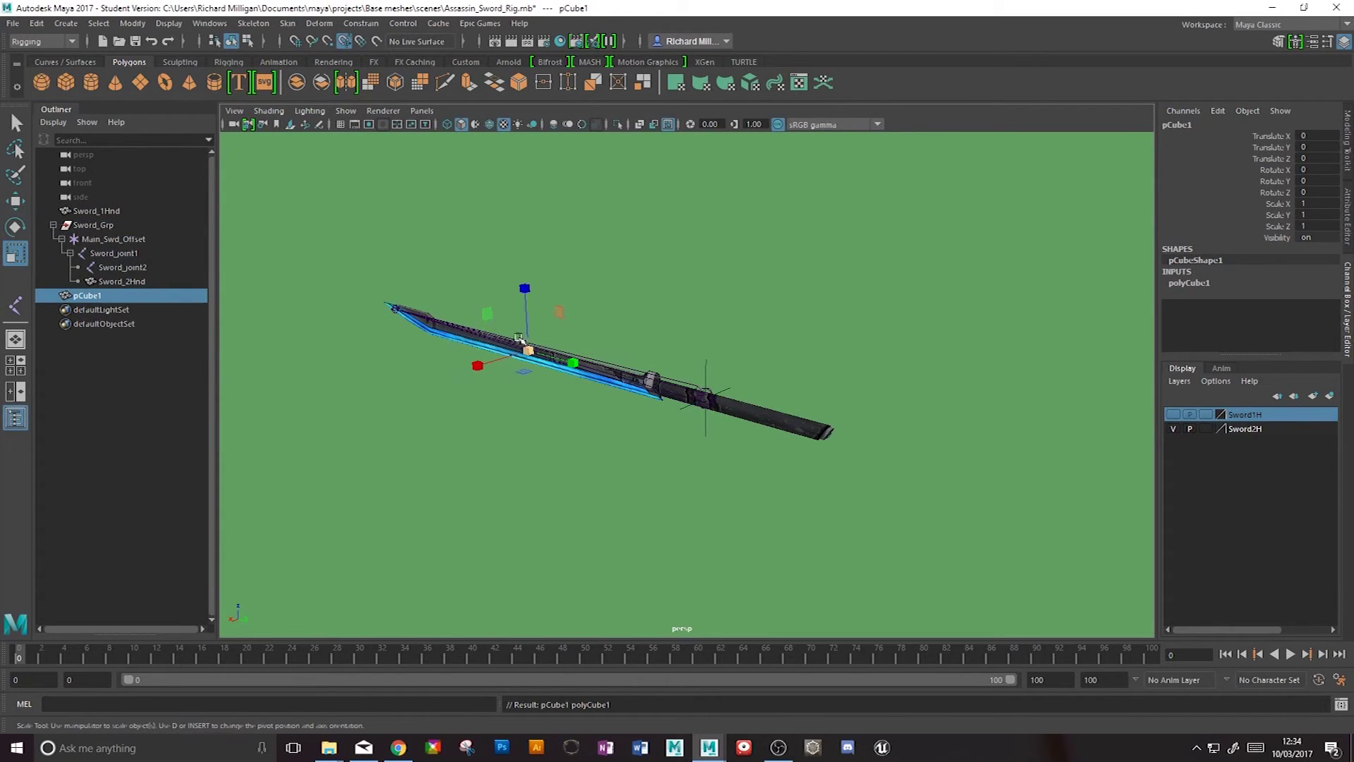
{"action": "left_click_drag", "start_coordinate": [528, 350], "coordinate": [612, 384]}
{"action": "key", "text": "w"}
{"action": "left_click_drag", "start_coordinate": [720, 465], "coordinate": [780, 287], "text": "alt"}
{"action": "middle_click_drag", "start_coordinate": [780, 287], "coordinate": [792, 327], "text": "alt"}
{"action": "key", "text": "d"}
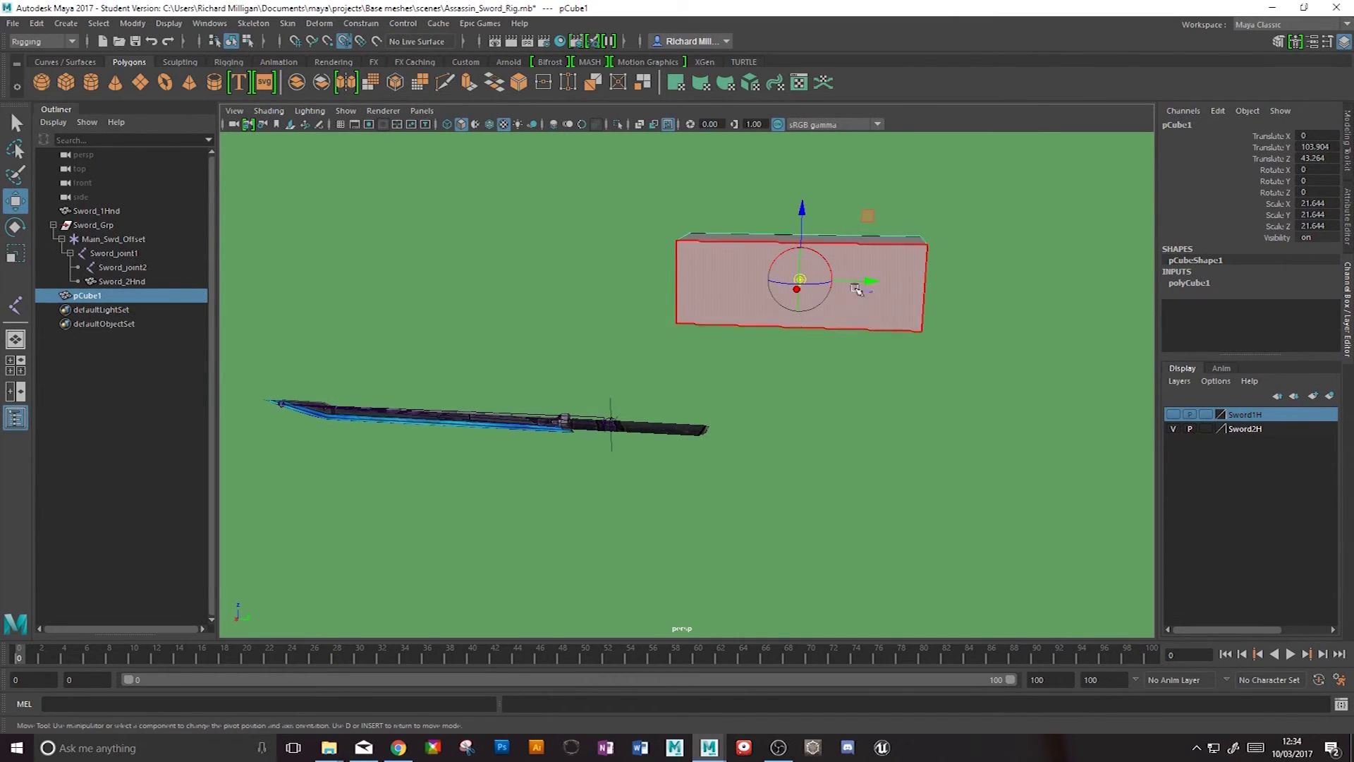
{"action": "left_click_drag", "start_coordinate": [872, 282], "coordinate": [765, 279]}
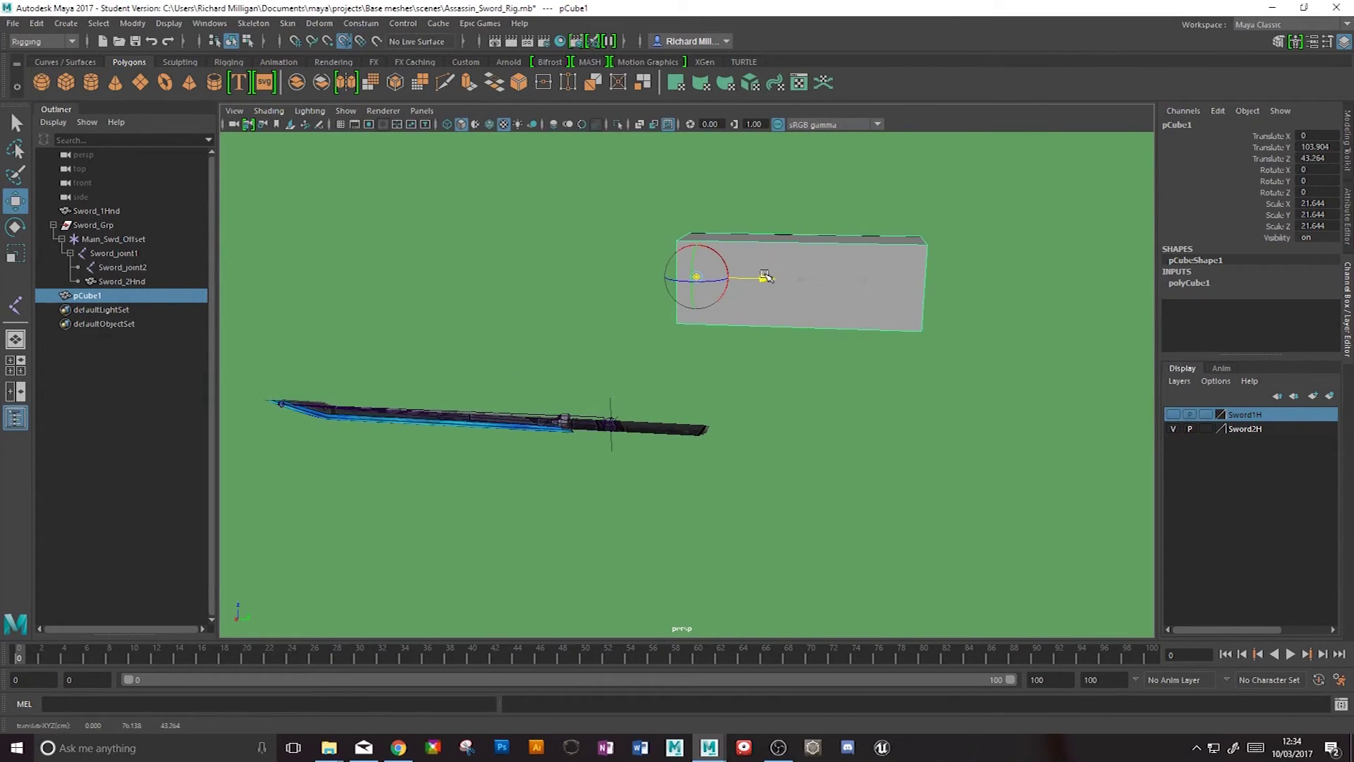
{"action": "left_click_drag", "start_coordinate": [592, 400], "coordinate": [593, 444], "text": "alt"}
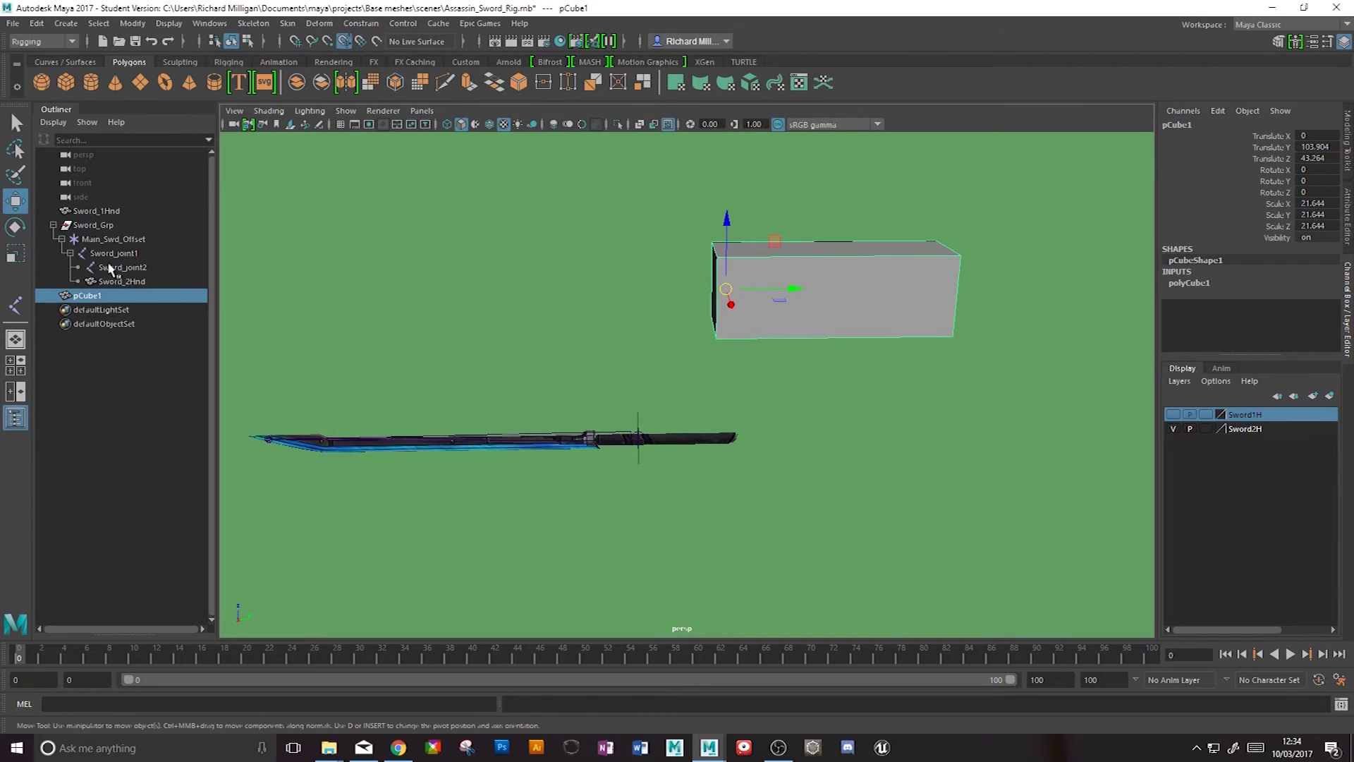
- Select the cube together with Sword_Grp
{"action": "left_click", "coordinate": [53, 225]}
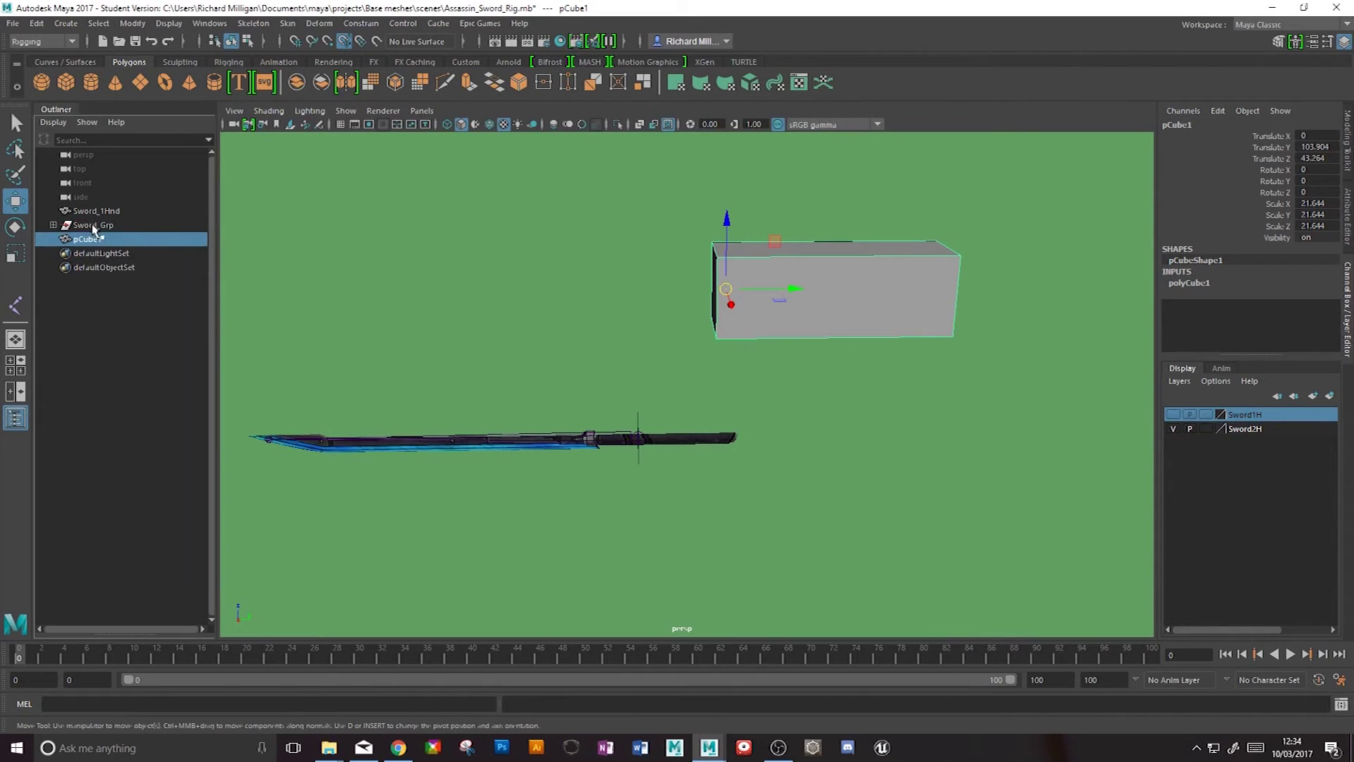
{"action": "left_click", "coordinate": [91, 225]}
{"action": "left_click", "coordinate": [760, 288]}
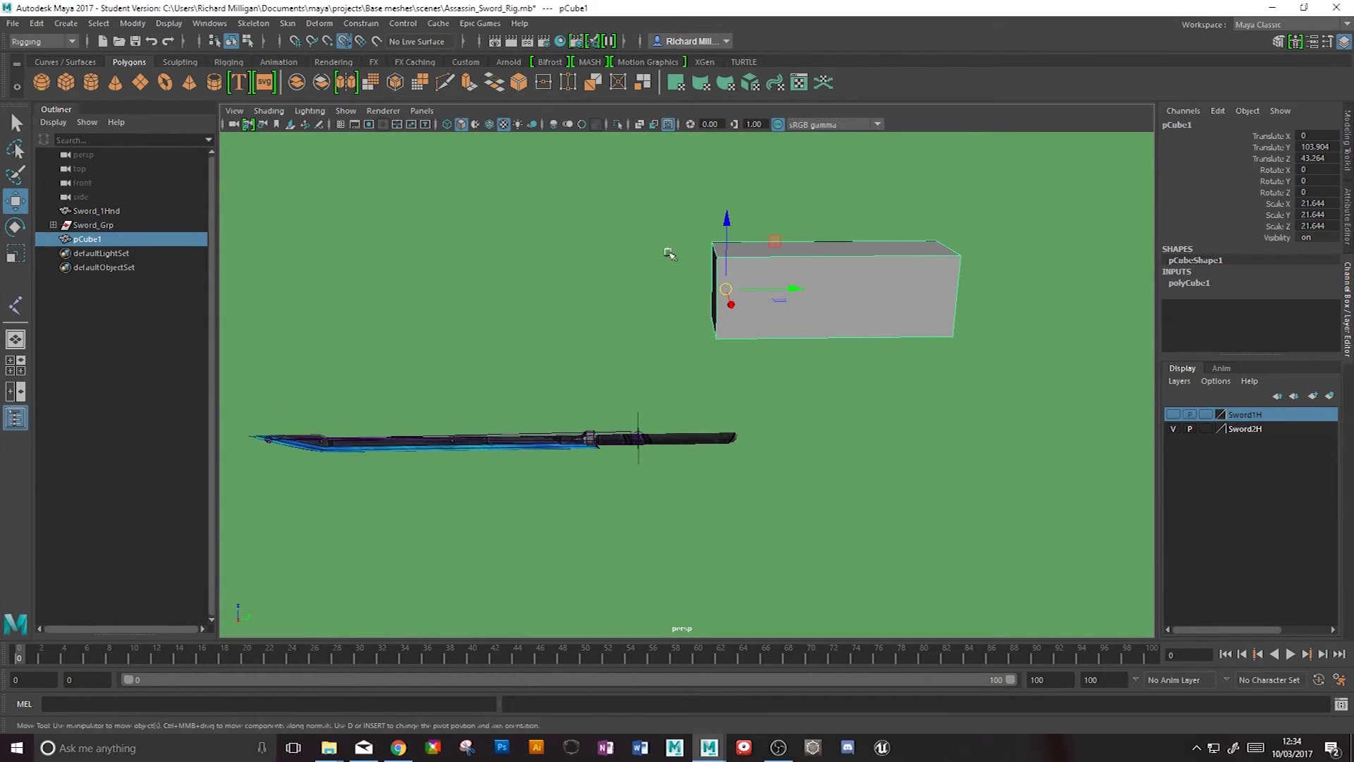
{"action": "left_click", "coordinate": [106, 224], "text": "ctrl"}
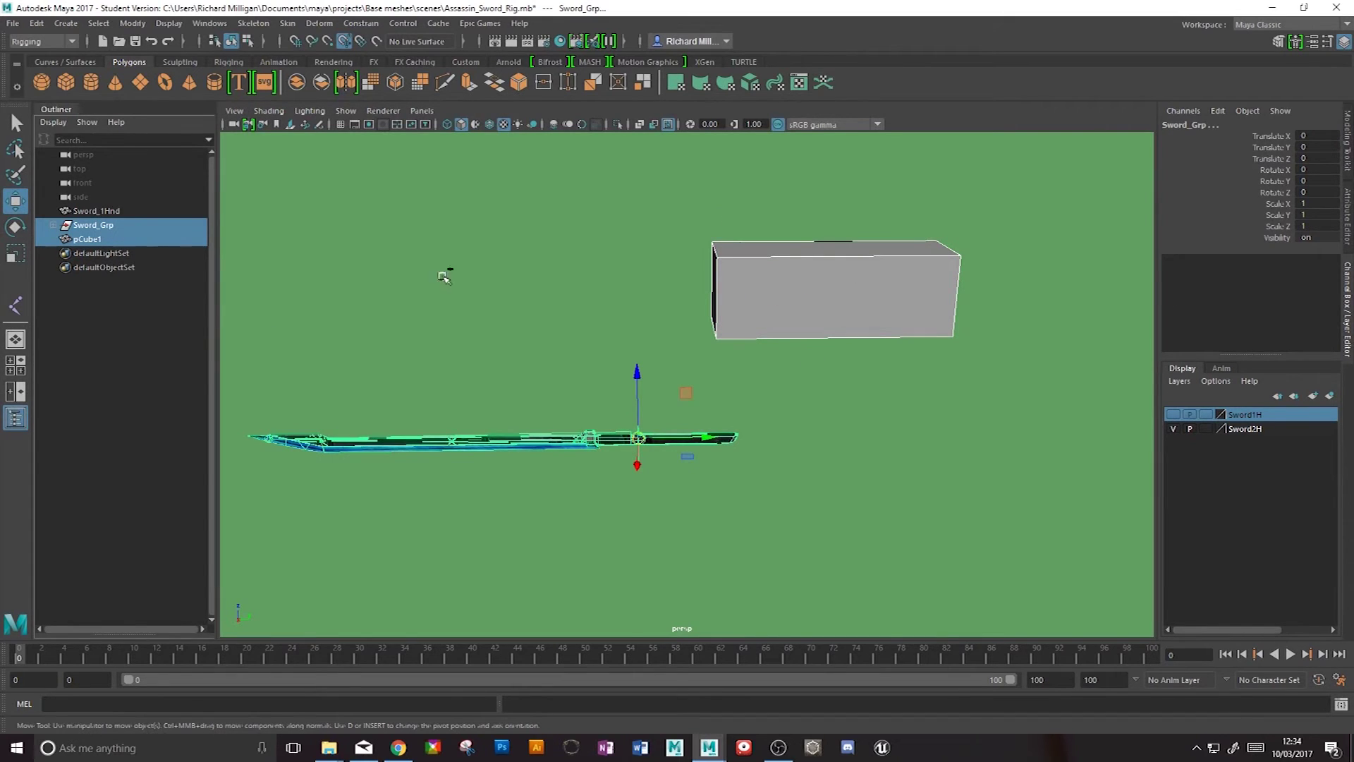
- Parent-constrain Sword_Grp to the cube with Maintain offset turned on
{"action": "left_click", "coordinate": [361, 23]}
{"action": "left_click", "coordinate": [496, 59]}
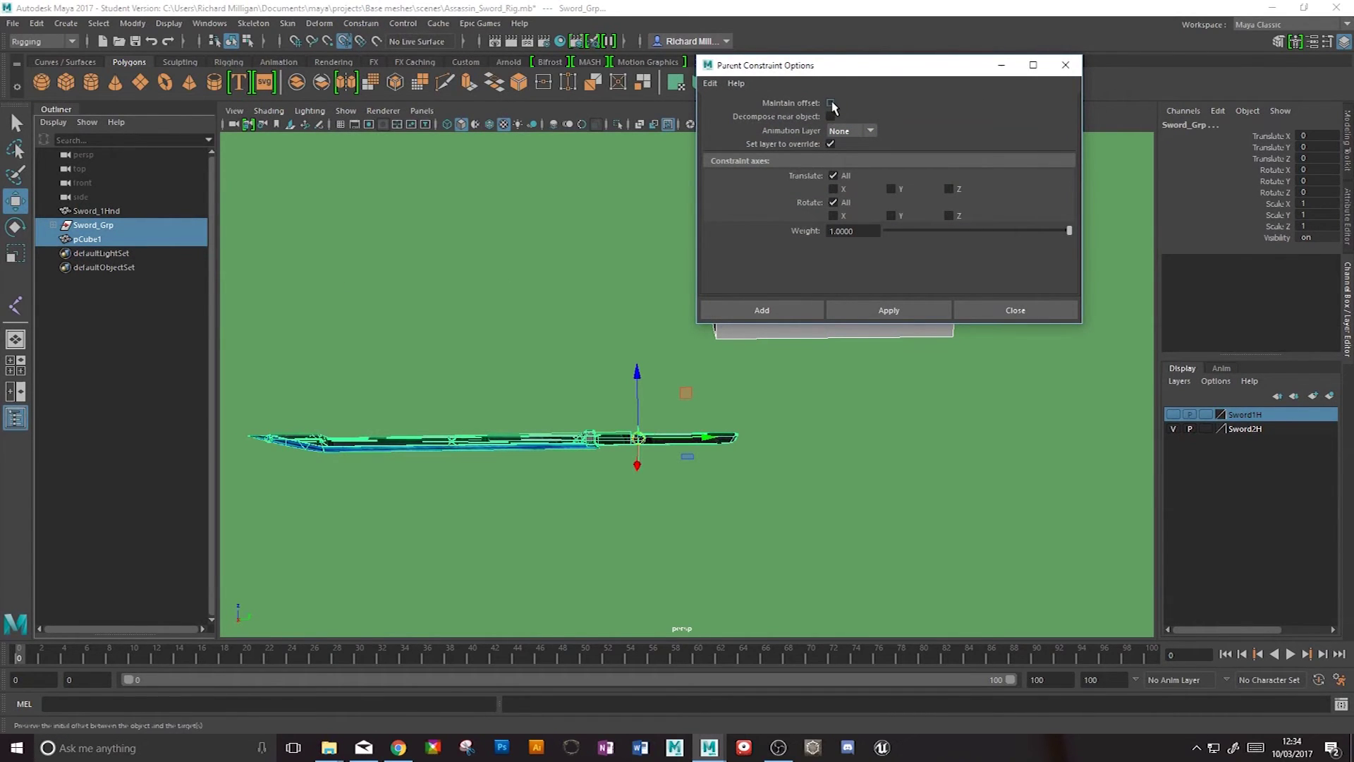
{"action": "left_click_drag", "start_coordinate": [835, 65], "coordinate": [1004, 42]}
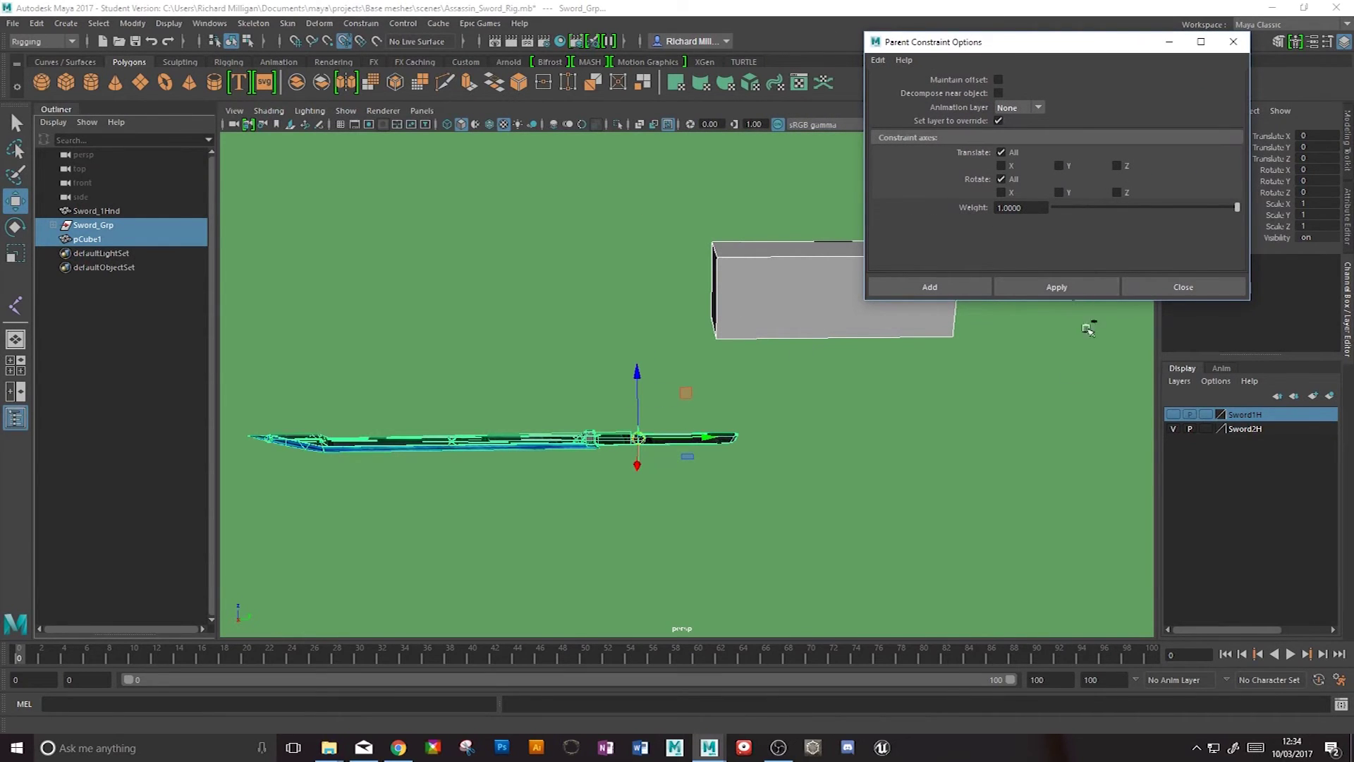
{"action": "left_click", "coordinate": [999, 79]}
{"action": "left_click", "coordinate": [1056, 289]}
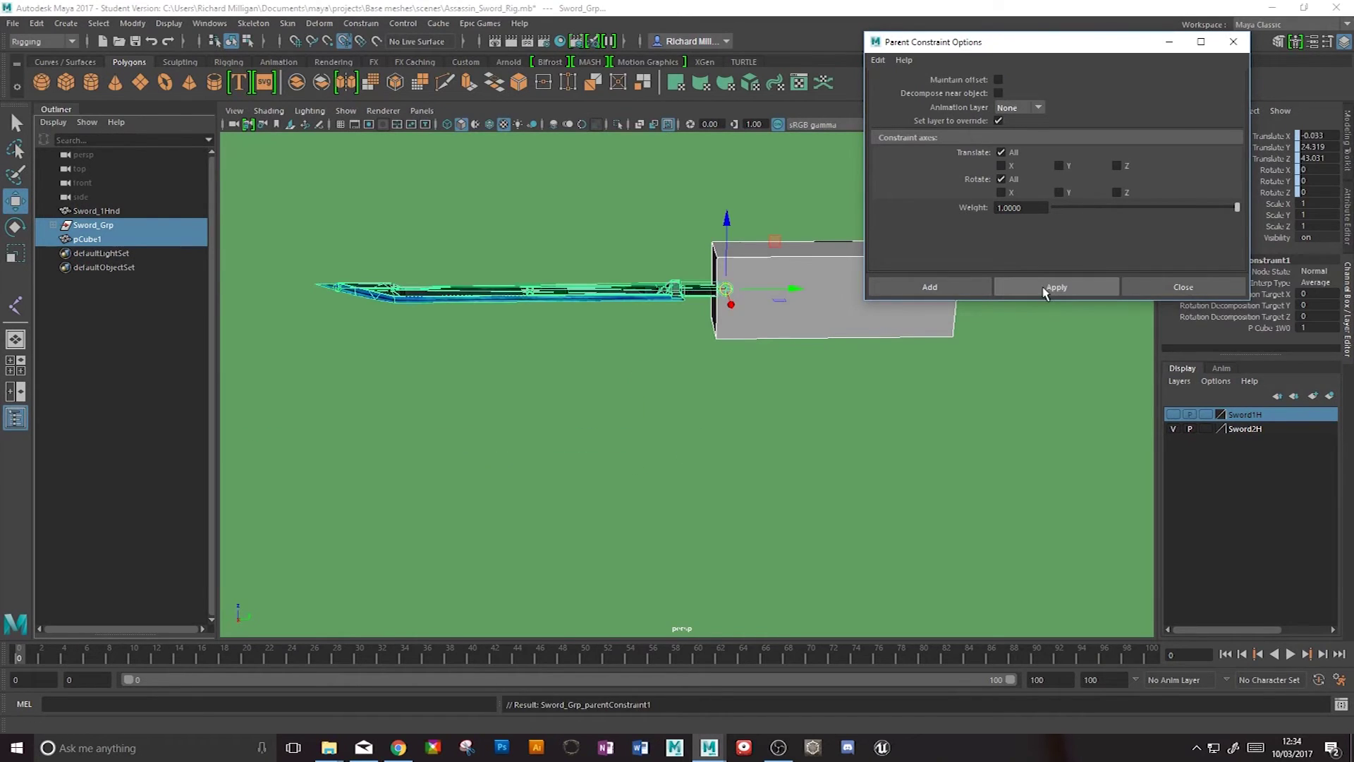
{"action": "left_click", "coordinate": [1233, 41]}
- Rotate pCube1 to confirm the sword follows, and expand Sword_Grp in the Outliner
{"action": "left_click", "coordinate": [920, 292]}
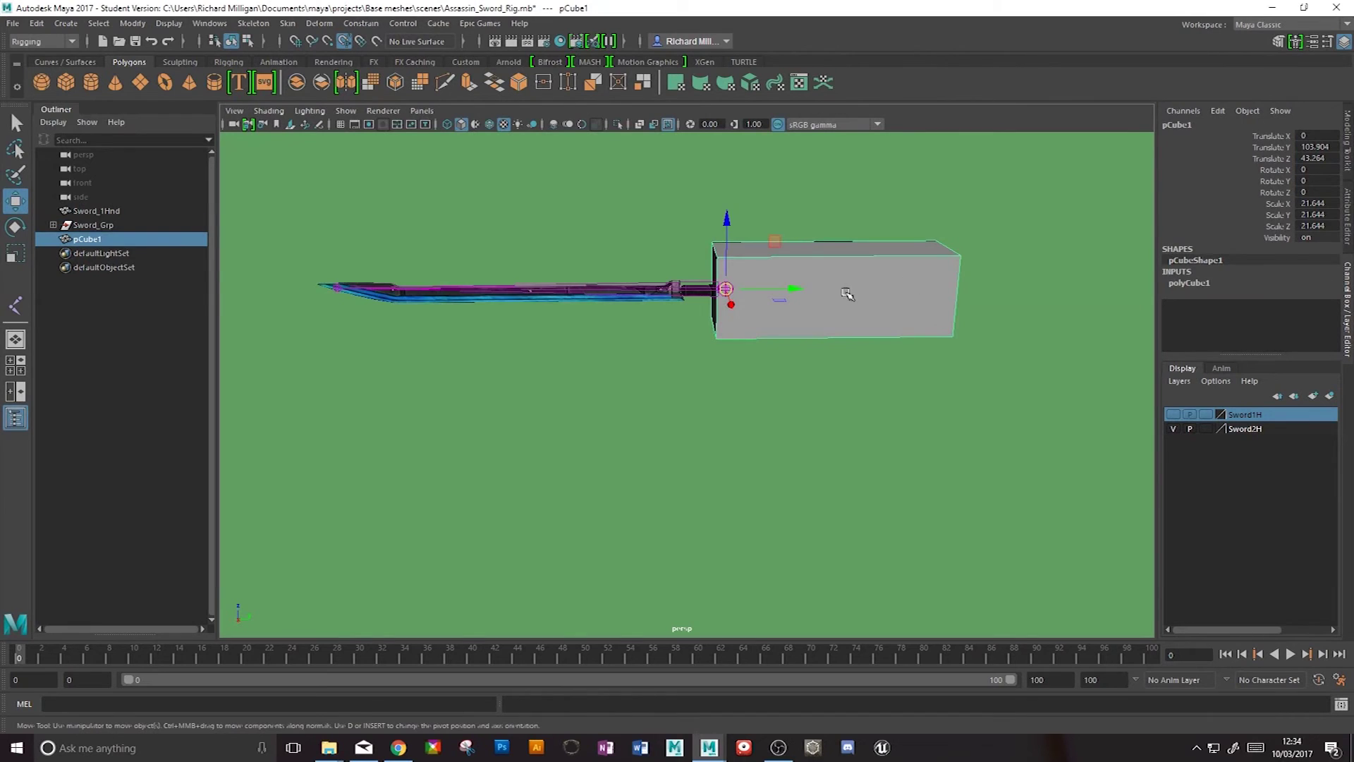
{"action": "key", "text": "e"}
{"action": "mouse_move", "coordinate": [692, 251]}
{"action": "left_mouse_down"}
{"action": "mouse_move", "coordinate": [677, 282]}
{"action": "mouse_move", "coordinate": [696, 242]}
{"action": "mouse_move", "coordinate": [689, 212]}
{"action": "mouse_move", "coordinate": [735, 158]}
{"action": "mouse_move", "coordinate": [701, 263]}
{"action": "mouse_move", "coordinate": [695, 246]}
{"action": "left_mouse_up"}
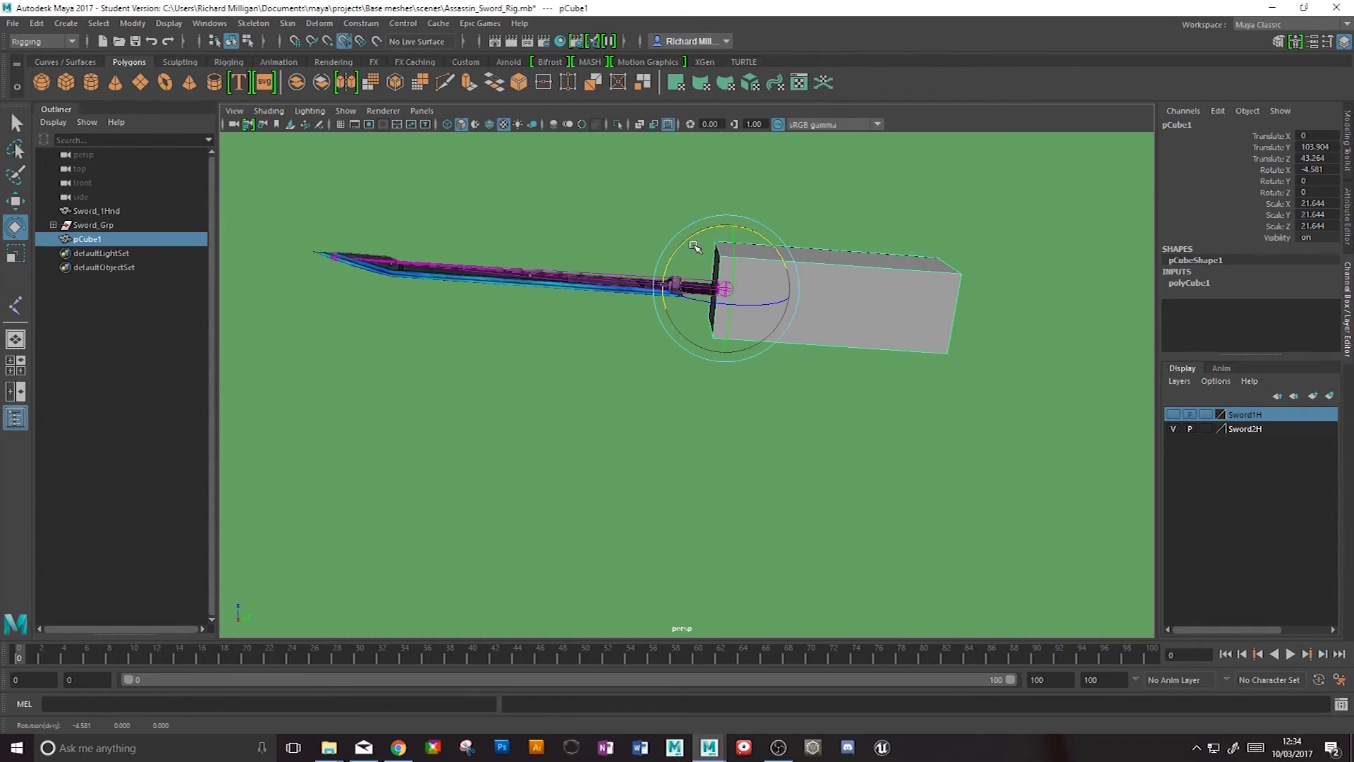
{"action": "left_click", "coordinate": [53, 225]}
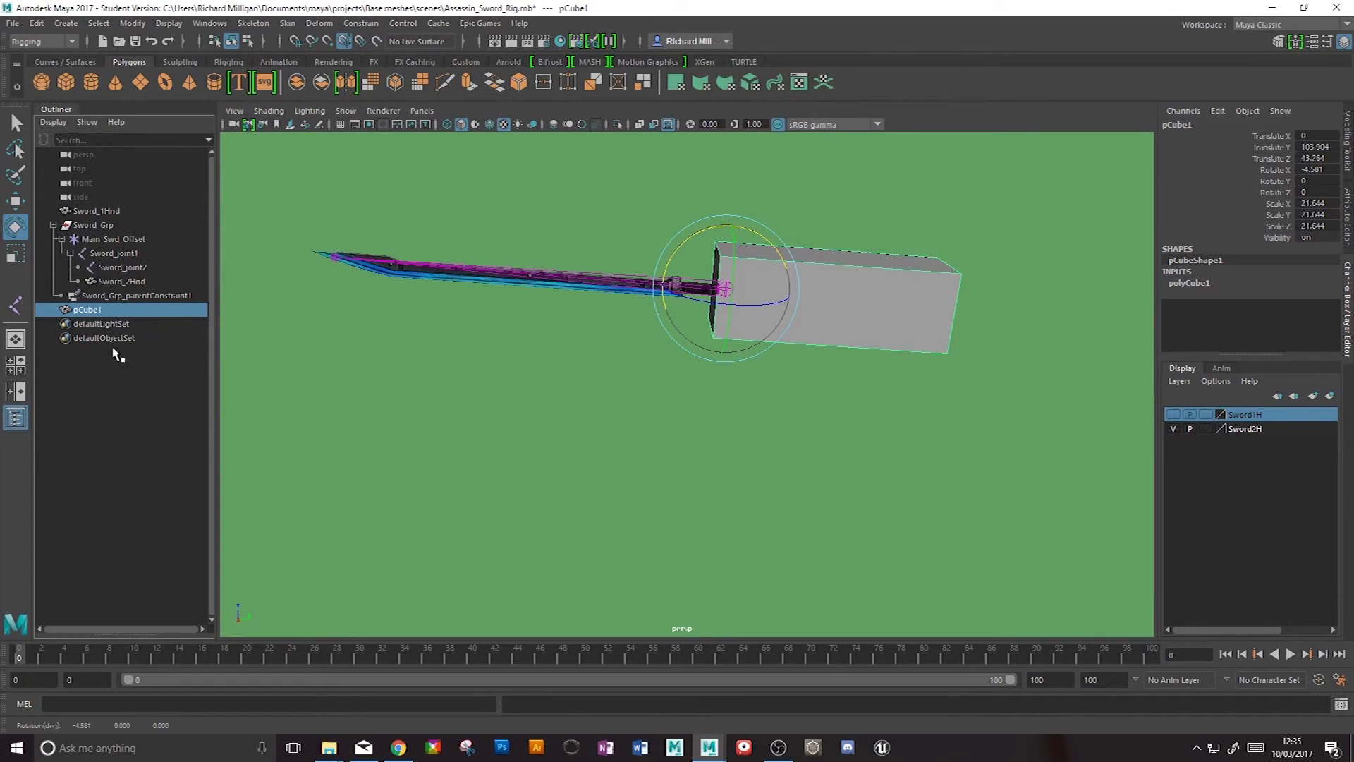
- Test-rotate Main_Swd_Offset, pCube1 and Sword_Grp to see how the sword responds
{"action": "left_click", "coordinate": [104, 242]}
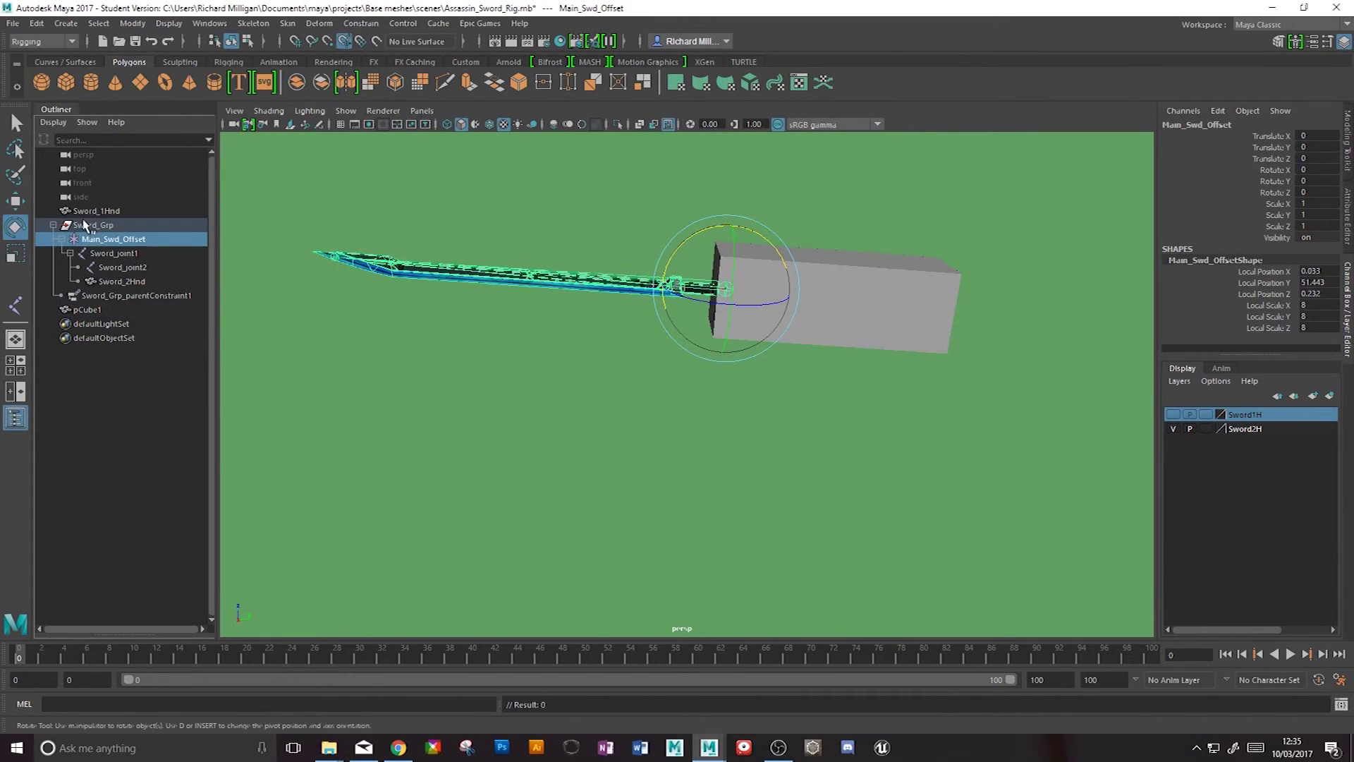
{"action": "left_click_drag", "start_coordinate": [703, 234], "coordinate": [643, 286]}
{"action": "key", "text": "w"}
{"action": "left_click", "coordinate": [819, 293]}
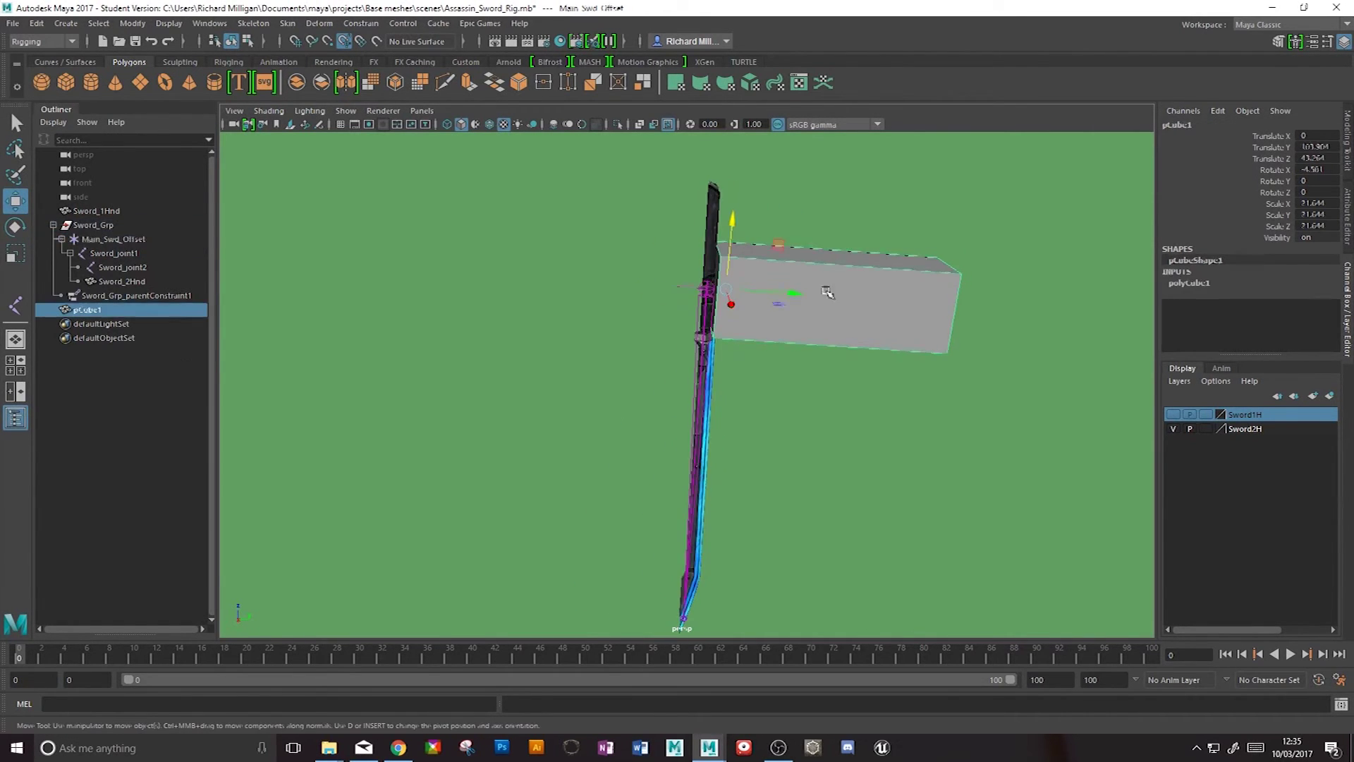
{"action": "key", "text": "e"}
{"action": "left_click_drag", "start_coordinate": [711, 256], "coordinate": [743, 266]}
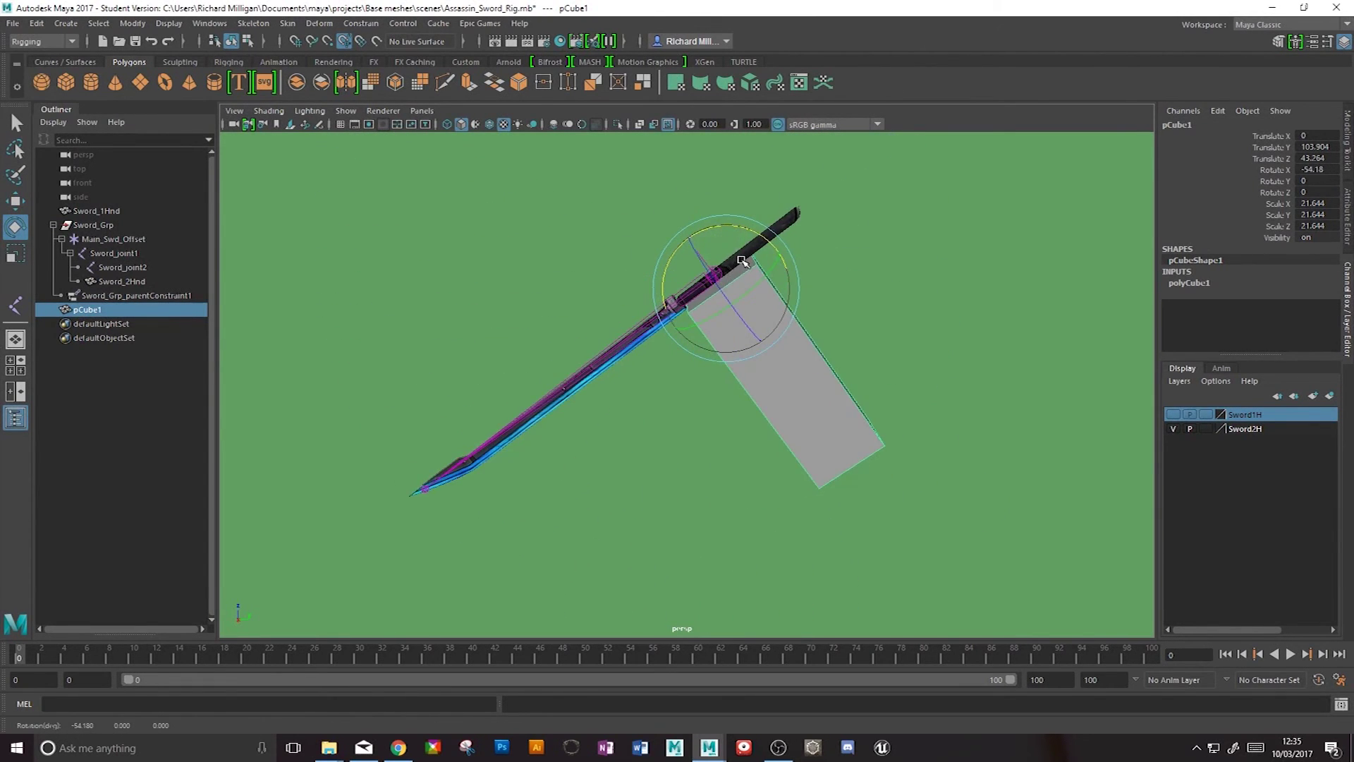
{"action": "left_click", "coordinate": [94, 226]}
{"action": "left_click_drag", "start_coordinate": [719, 230], "coordinate": [603, 288]}
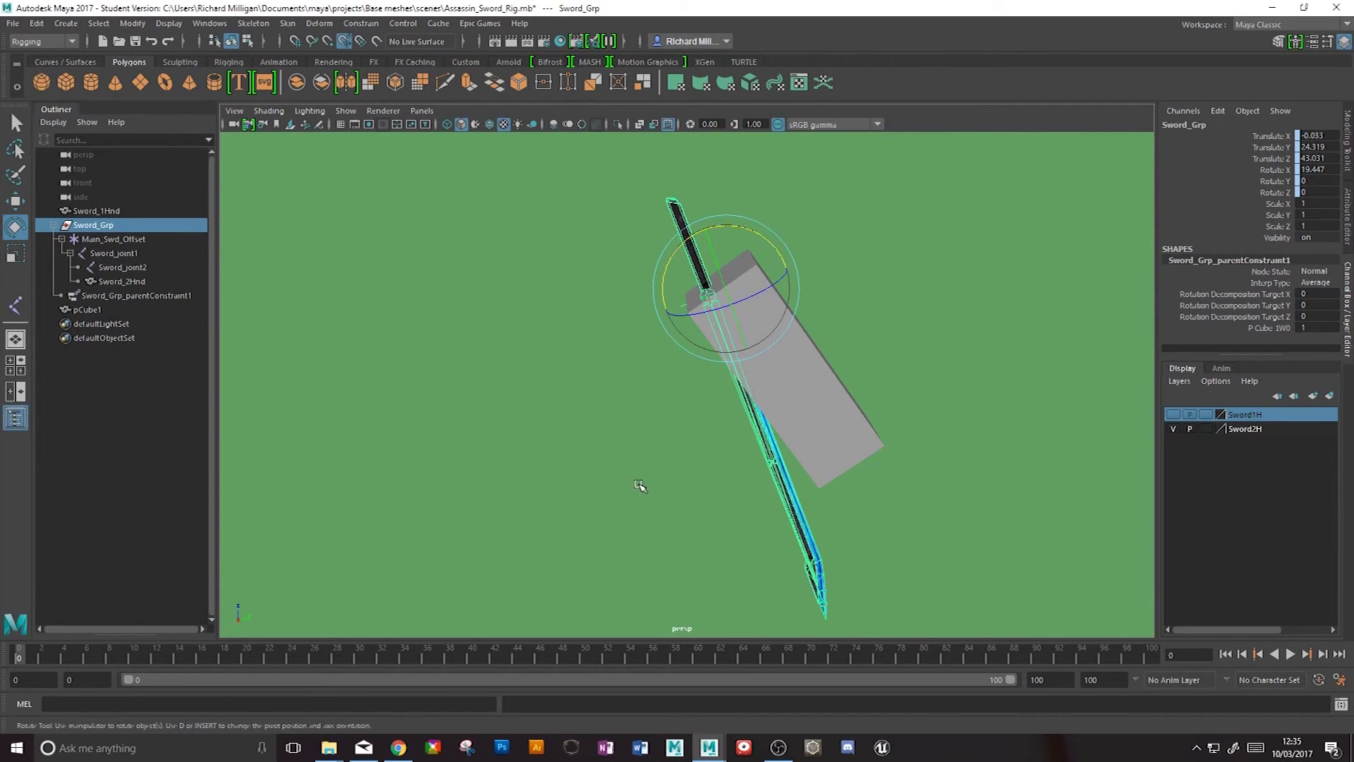
- Undo the test rotations and the parent constraint on Sword_Grp
{"action": "key", "text": "ctrl+z"}
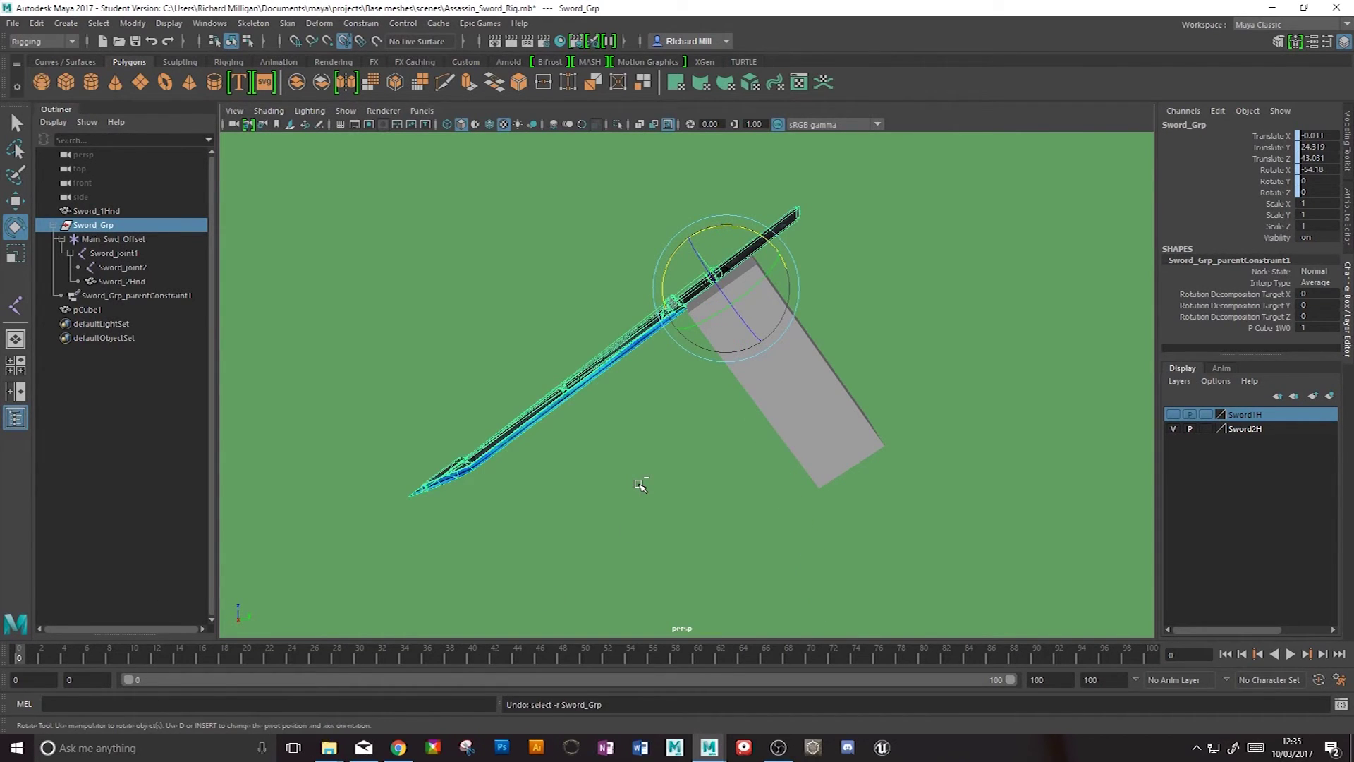
{"action": "key", "text": "ctrl+z"}
{"action": "key", "text": "ctrl+z"}
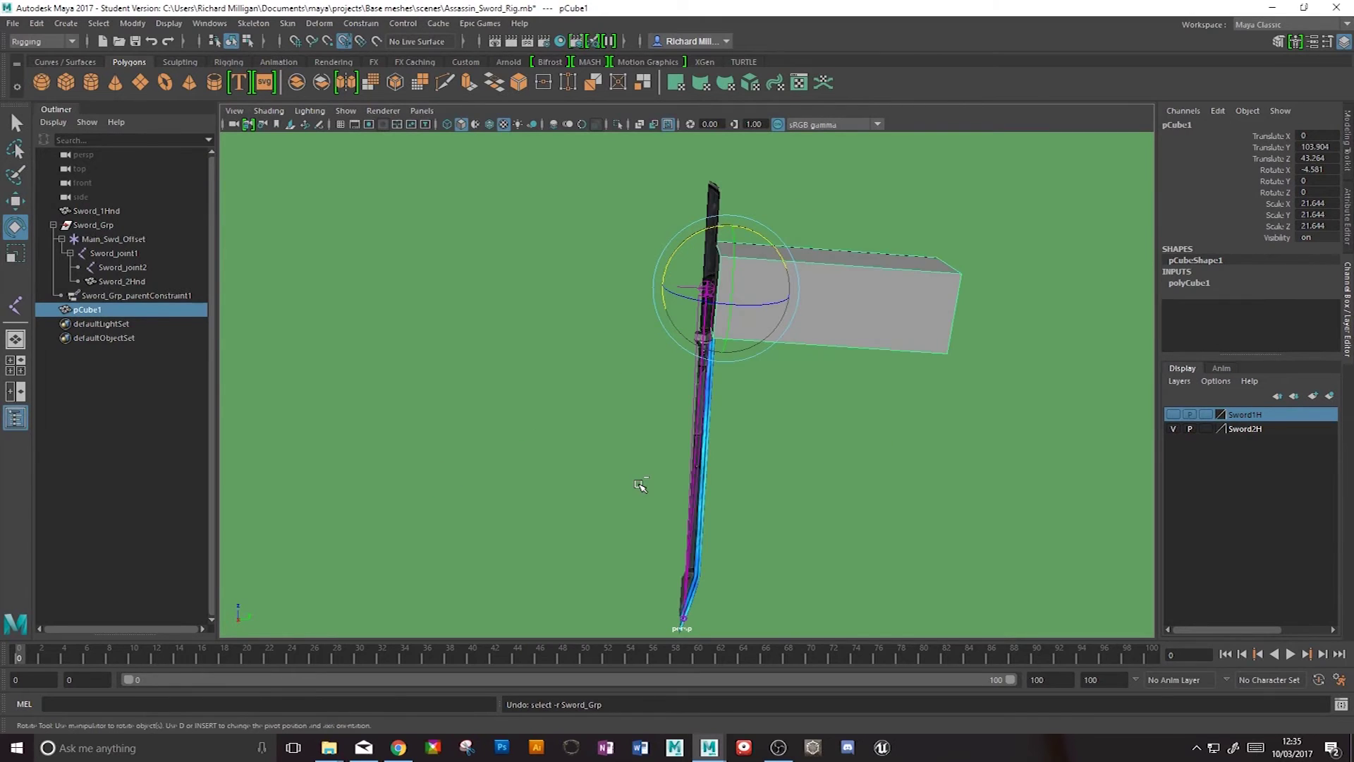
{"action": "key", "text": "ctrl+z"}
{"action": "key", "text": "ctrl+z"}
{"action": "key", "text": "ctrl+z"}
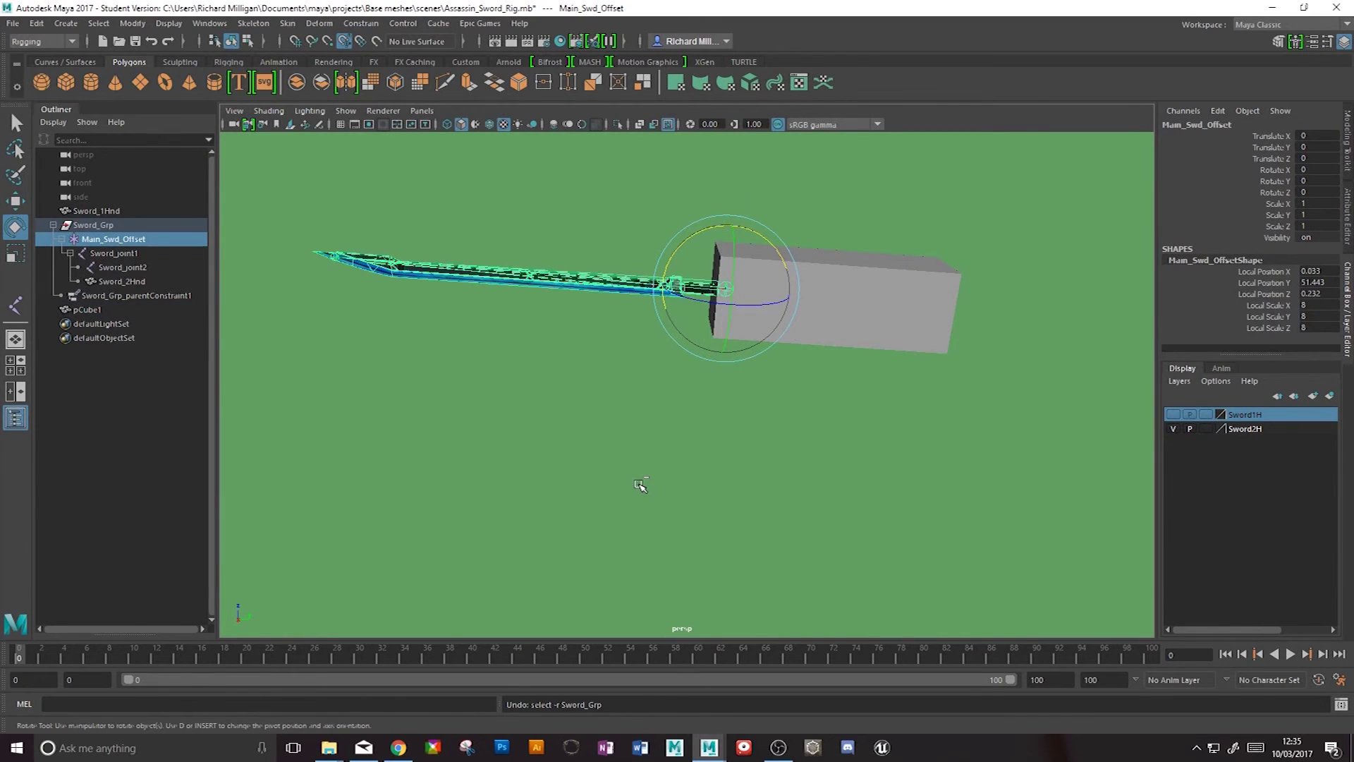
{"action": "key", "text": "ctrl+z"}
{"action": "key", "text": "ctrl+z"}
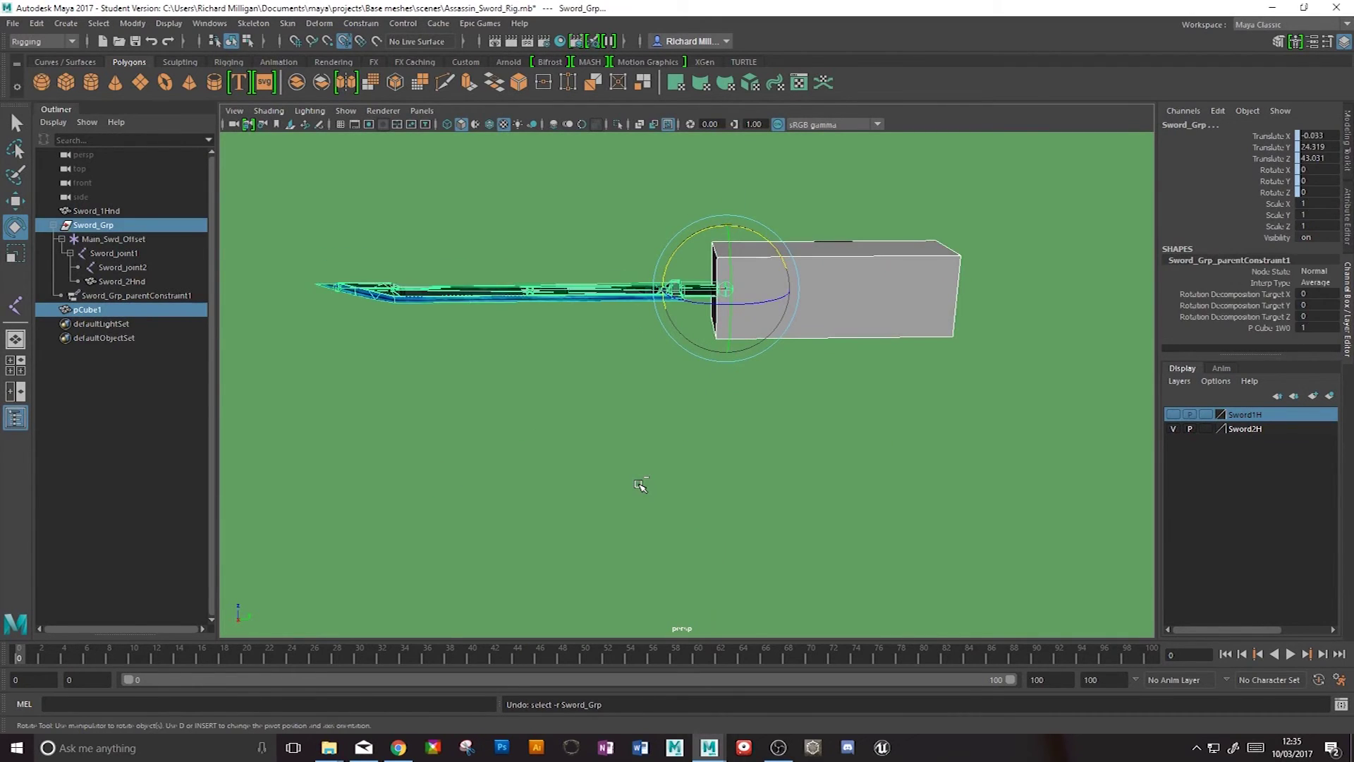
{"action": "key", "text": "ctrl+z"}
{"action": "key", "text": "shift+z"}
{"action": "key", "text": "ctrl+z"}
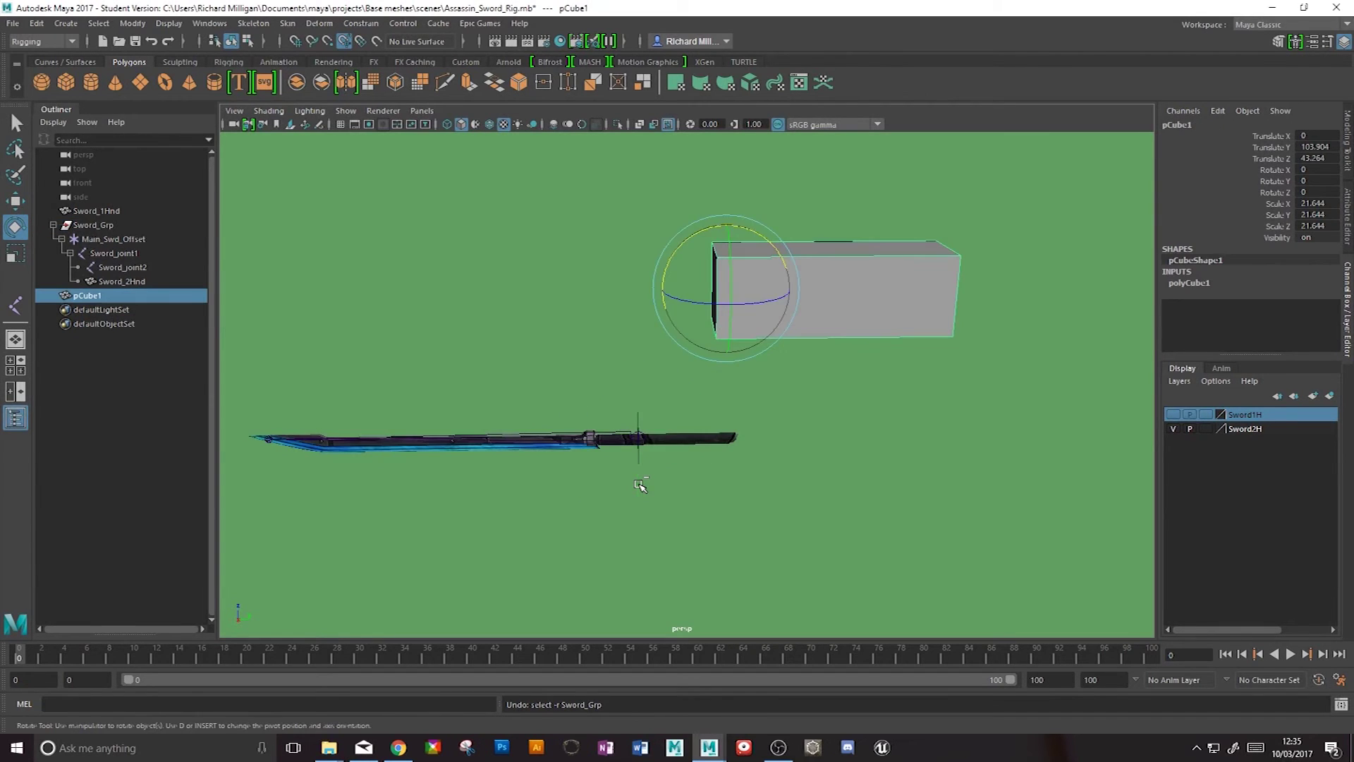
{"action": "key", "text": "ctrl+z"}
{"action": "key", "text": "ctrl+z"}
{"action": "key", "text": "ctrl+z"}
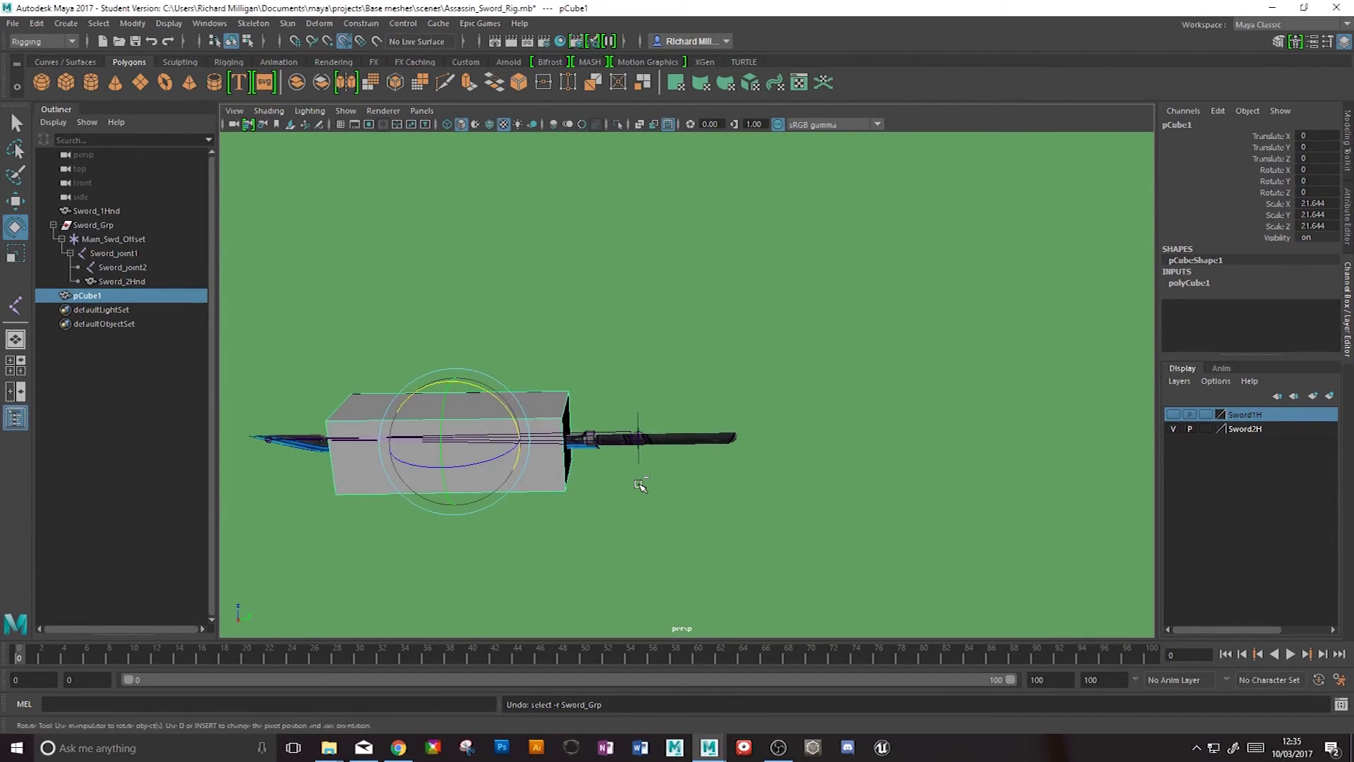
- Undo until pCube1 is gone, clear the selection, and open Windows Ink Workspace
{"action": "key", "text": "ctrl+z"}
{"action": "key", "text": "ctrl+z"}
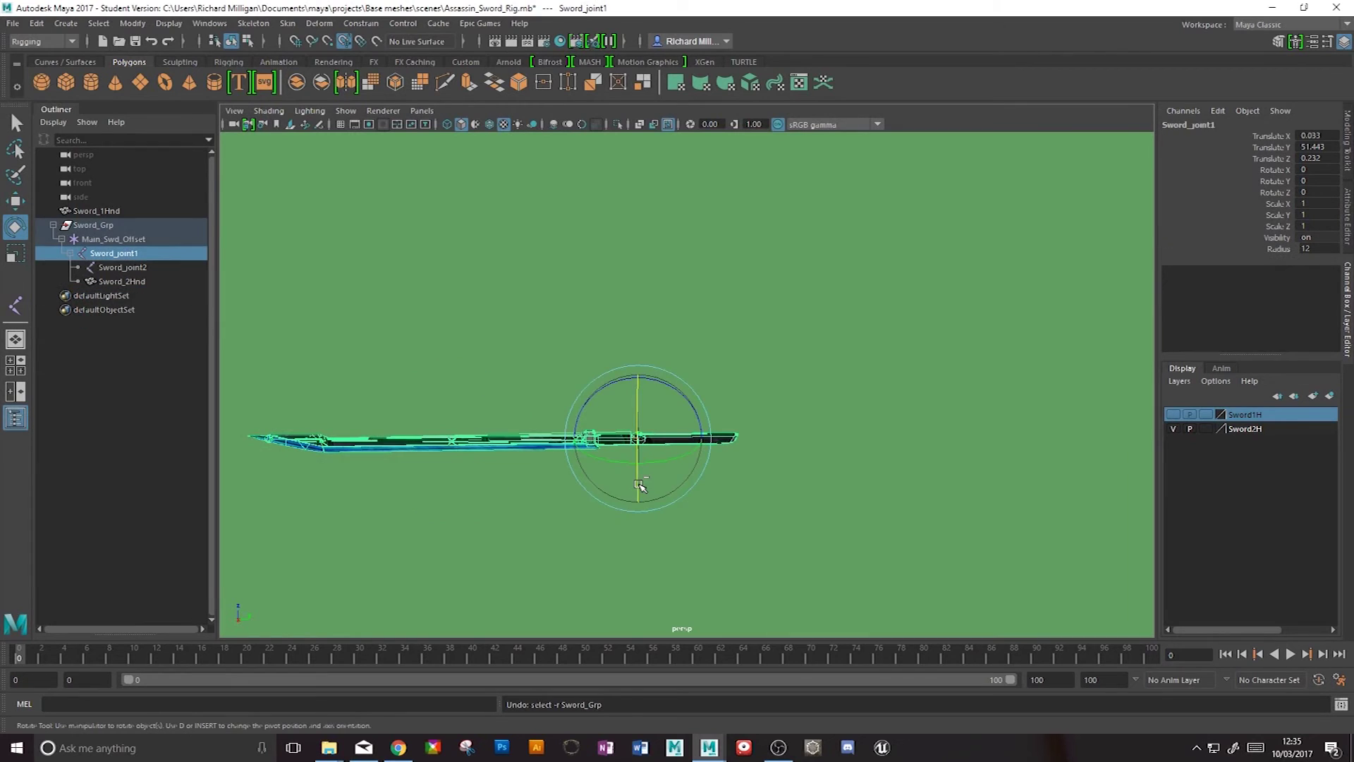
{"action": "left_click_drag", "start_coordinate": [543, 273], "coordinate": [647, 299], "text": "alt"}
{"action": "left_click", "coordinate": [550, 306]}
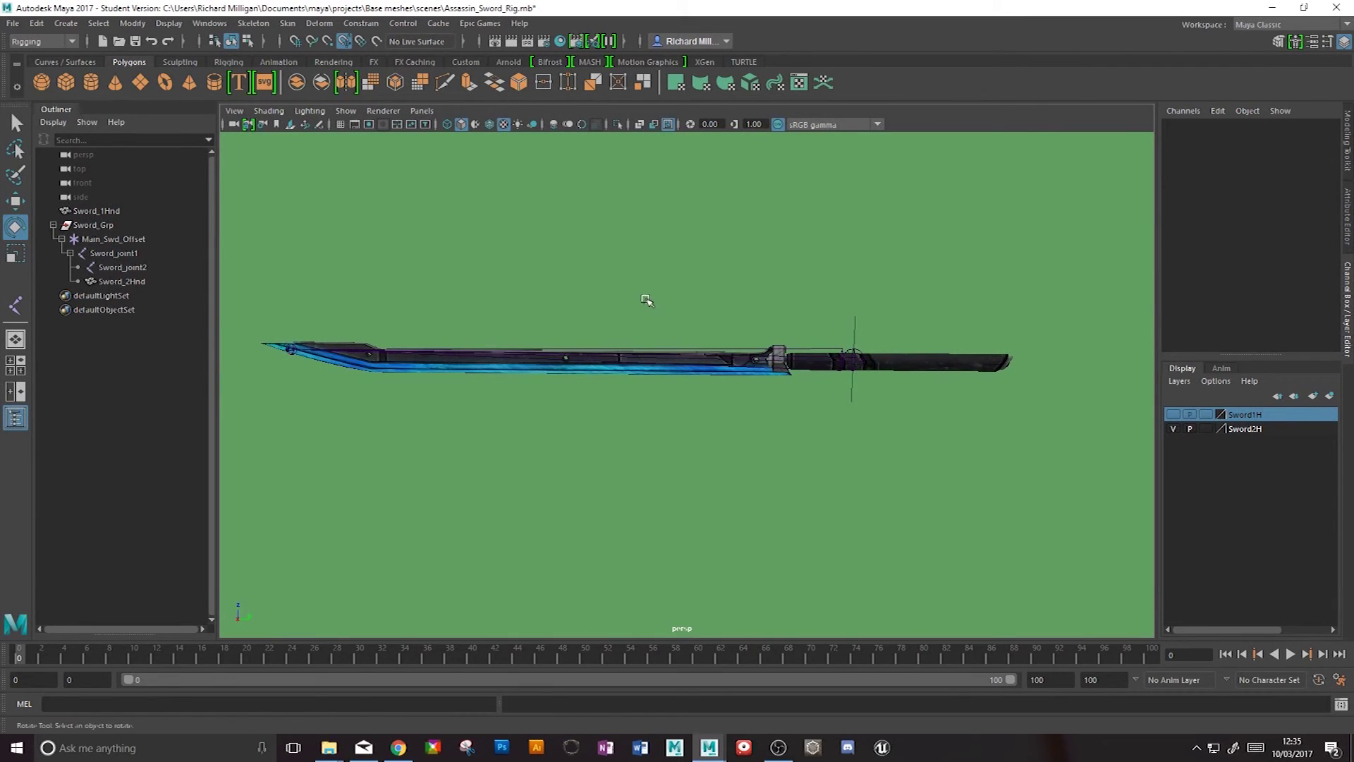
{"action": "left_click", "coordinate": [1233, 747]}
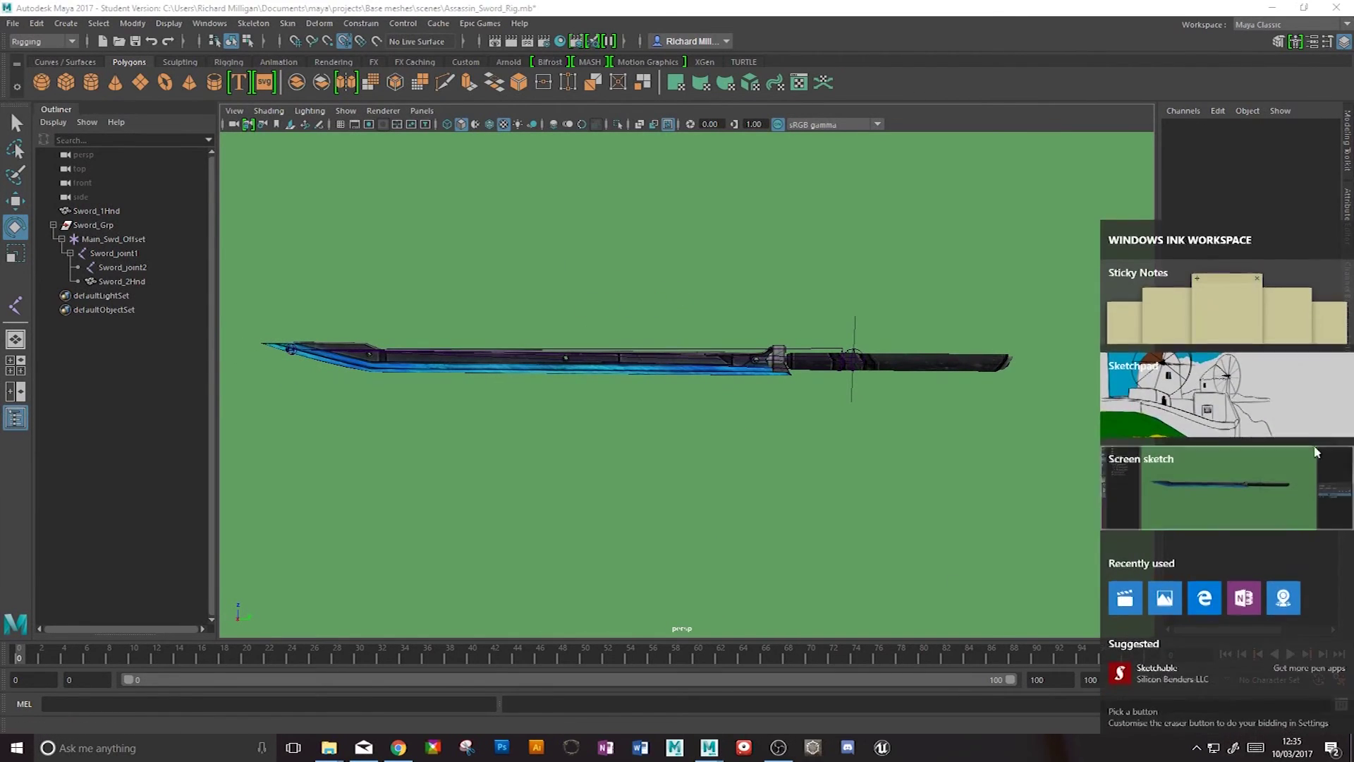
- Start a Windows Ink screen sketch of the Maya sword view, closing and reopening it once
{"action": "left_click", "coordinate": [1201, 483]}
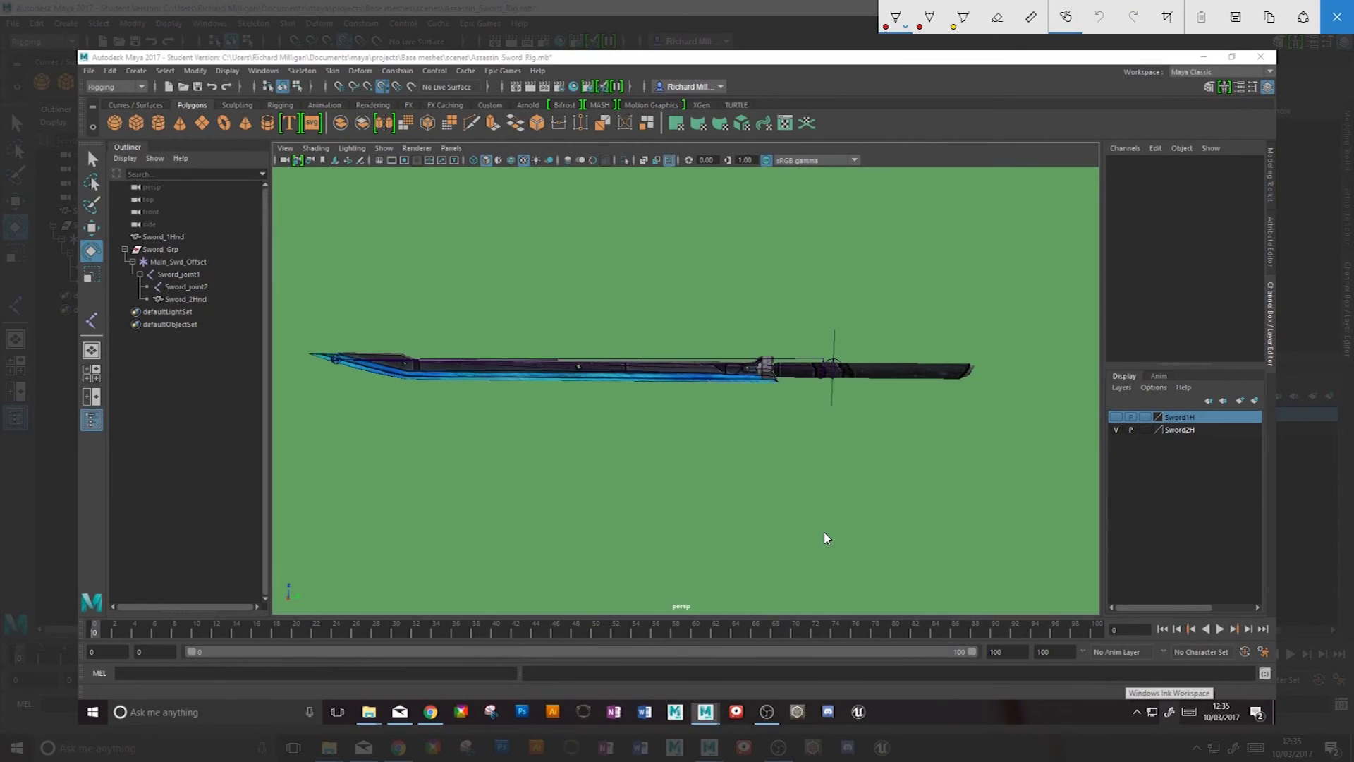
{"action": "key", "text": "Escape"}
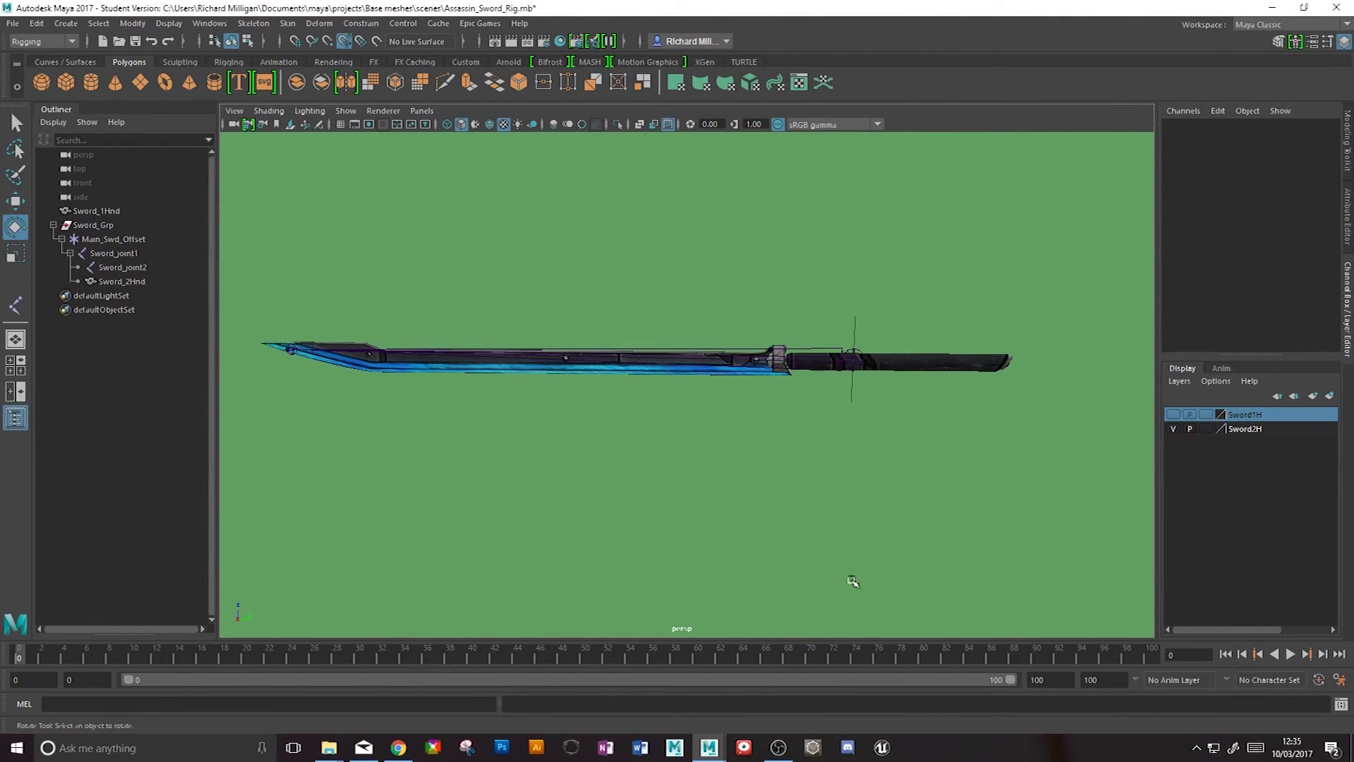
{"action": "left_click", "coordinate": [1234, 749]}
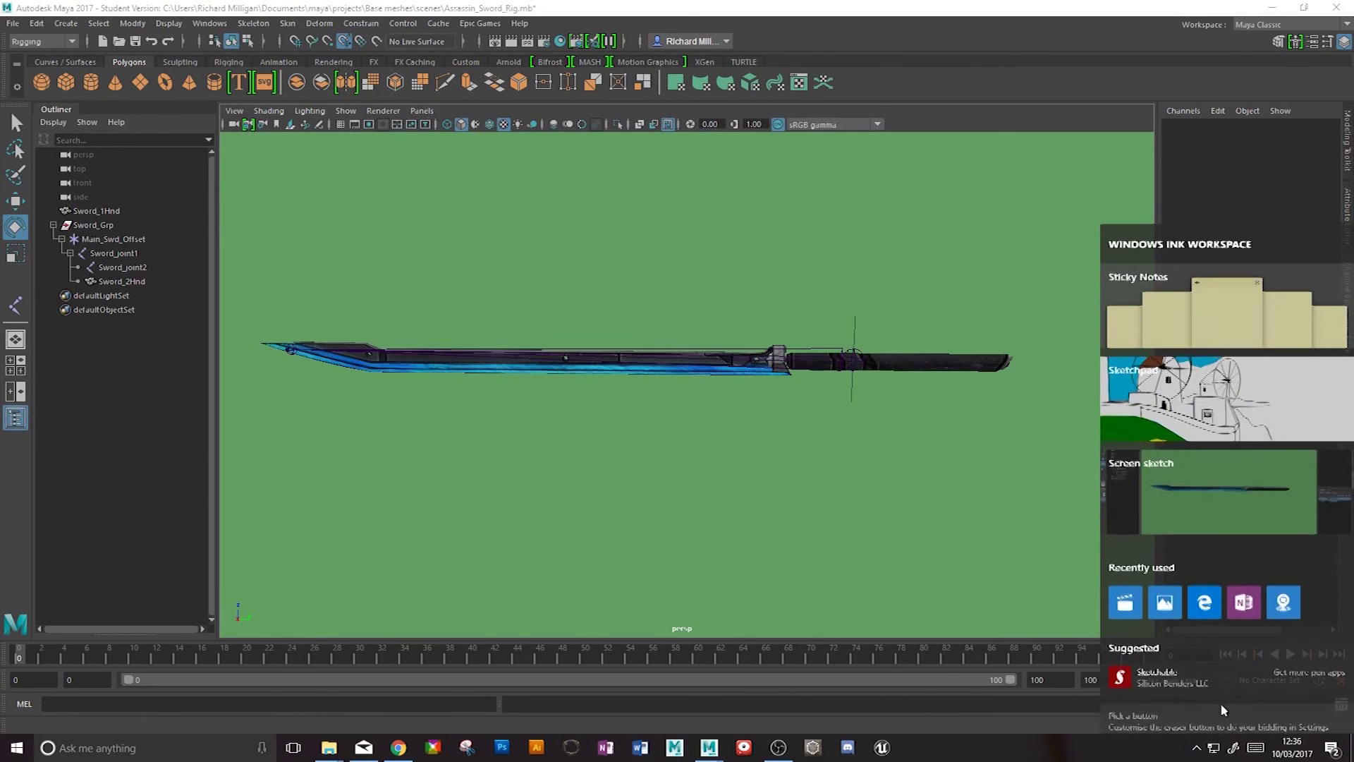
{"action": "left_click", "coordinate": [1170, 474]}
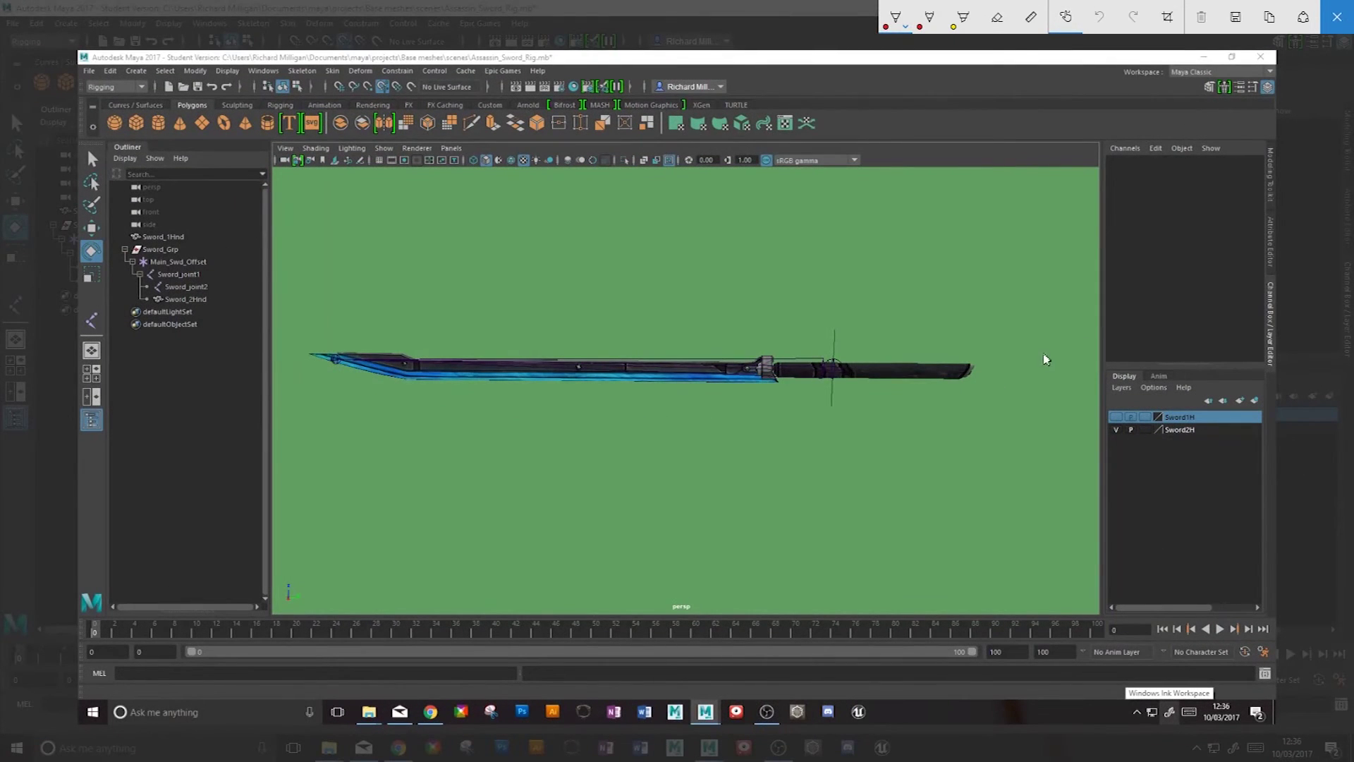
- Circle the two grip joints in red ink and write 2nd under a downward arrow
{"action": "mouse_move", "coordinate": [832, 336]}
{"action": "left_mouse_down"}
{"action": "mouse_move", "coordinate": [824, 398]}
{"action": "mouse_move", "coordinate": [818, 384]}
{"action": "left_mouse_up"}
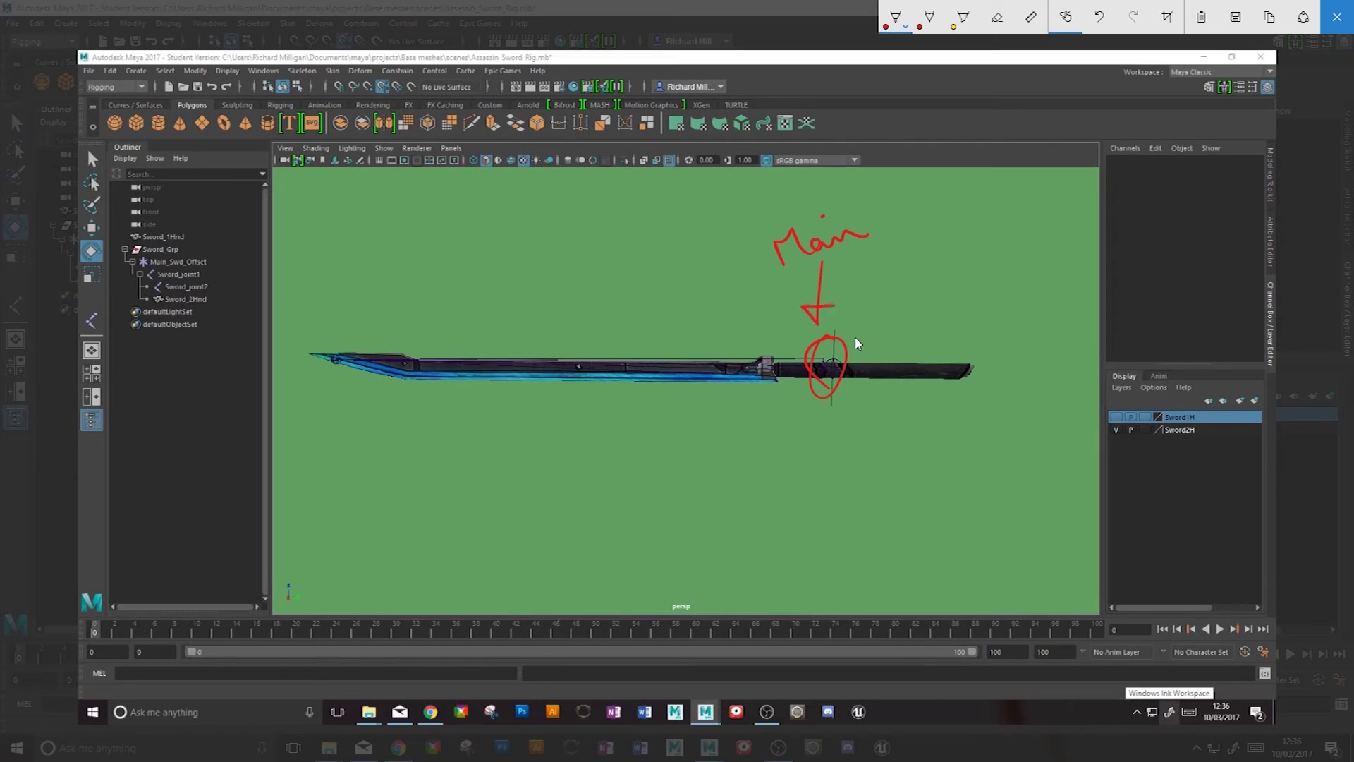
{"action": "mouse_move", "coordinate": [901, 385]}
{"action": "left_mouse_down"}
{"action": "mouse_move", "coordinate": [930, 346]}
{"action": "mouse_move", "coordinate": [912, 353]}
{"action": "left_mouse_up"}
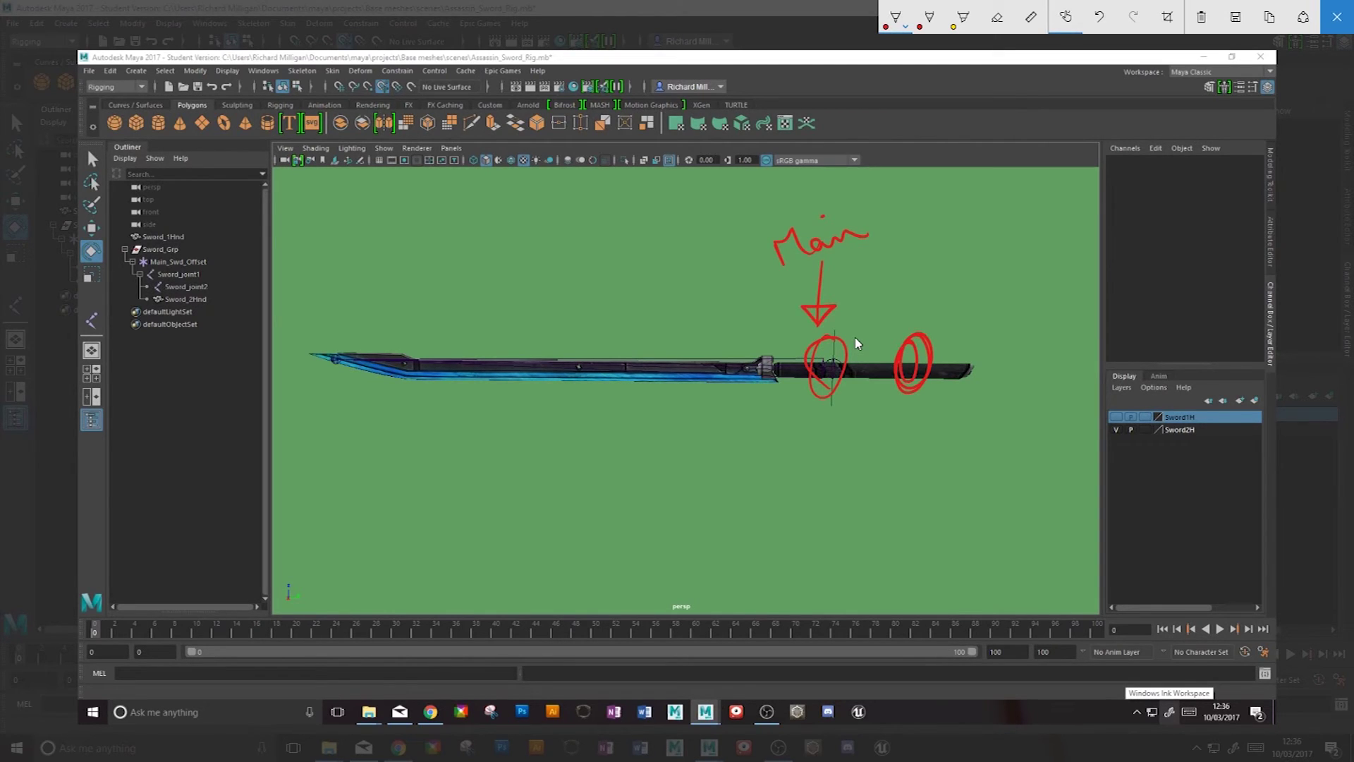
{"action": "left_click_drag", "start_coordinate": [910, 394], "coordinate": [902, 455]}
{"action": "left_click_drag", "start_coordinate": [882, 436], "coordinate": [902, 455]}
{"action": "left_click_drag", "start_coordinate": [938, 499], "coordinate": [949, 528]}
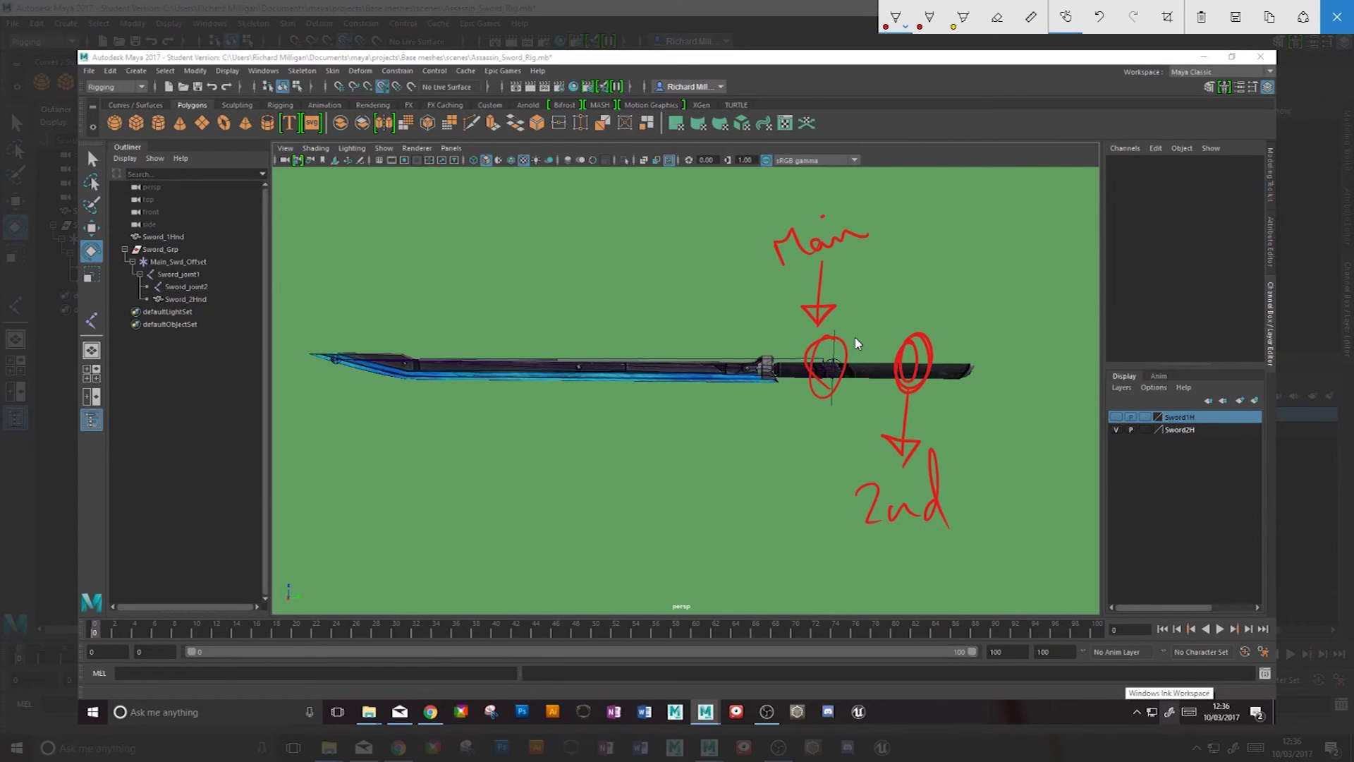
- Write lead above and follow below the sword, with arrows pointing to the grips
{"action": "mouse_move", "coordinate": [652, 224]}
{"action": "left_mouse_down"}
{"action": "mouse_move", "coordinate": [639, 270]}
{"action": "mouse_move", "coordinate": [727, 232]}
{"action": "left_mouse_up"}
{"action": "left_click_drag", "start_coordinate": [721, 176], "coordinate": [738, 241]}
{"action": "mouse_move", "coordinate": [668, 295]}
{"action": "left_mouse_down"}
{"action": "mouse_move", "coordinate": [757, 288]}
{"action": "mouse_move", "coordinate": [727, 333]}
{"action": "mouse_move", "coordinate": [749, 293]}
{"action": "mouse_move", "coordinate": [740, 283]}
{"action": "left_mouse_up"}
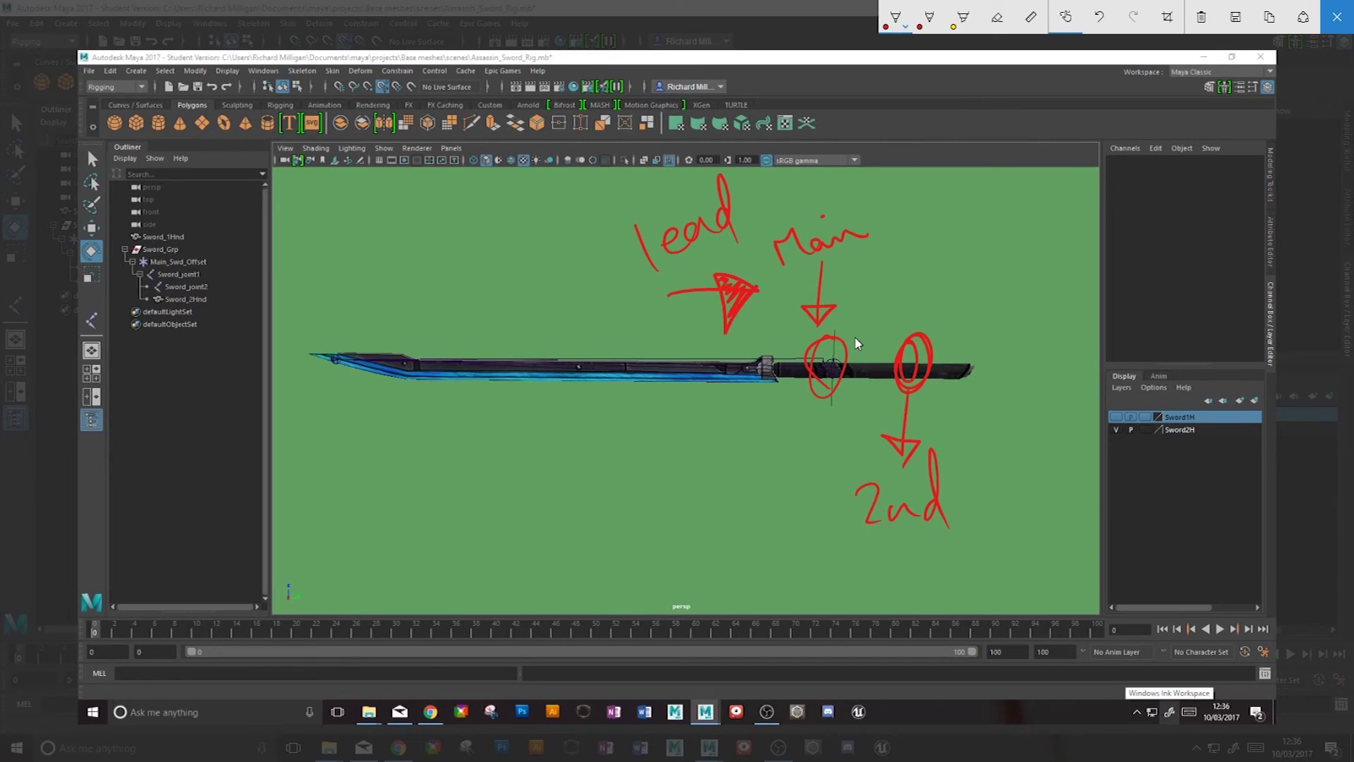
{"action": "left_click_drag", "start_coordinate": [677, 509], "coordinate": [662, 588]}
{"action": "mouse_move", "coordinate": [652, 561]}
{"action": "left_mouse_down"}
{"action": "mouse_move", "coordinate": [694, 554]}
{"action": "mouse_move", "coordinate": [714, 505]}
{"action": "left_mouse_up"}
{"action": "left_click_drag", "start_coordinate": [715, 560], "coordinate": [725, 494]}
{"action": "mouse_move", "coordinate": [726, 536]}
{"action": "left_mouse_down"}
{"action": "mouse_move", "coordinate": [780, 521]}
{"action": "mouse_move", "coordinate": [867, 544]}
{"action": "left_mouse_up"}
{"action": "mouse_move", "coordinate": [882, 526]}
{"action": "left_mouse_down"}
{"action": "mouse_move", "coordinate": [866, 547]}
{"action": "mouse_move", "coordinate": [838, 536]}
{"action": "left_mouse_up"}
{"action": "mouse_move", "coordinate": [838, 537]}
{"action": "left_mouse_down"}
{"action": "mouse_move", "coordinate": [877, 528]}
{"action": "mouse_move", "coordinate": [877, 558]}
{"action": "mouse_move", "coordinate": [880, 529]}
{"action": "left_mouse_up"}
{"action": "left_click_drag", "start_coordinate": [872, 555], "coordinate": [871, 539]}
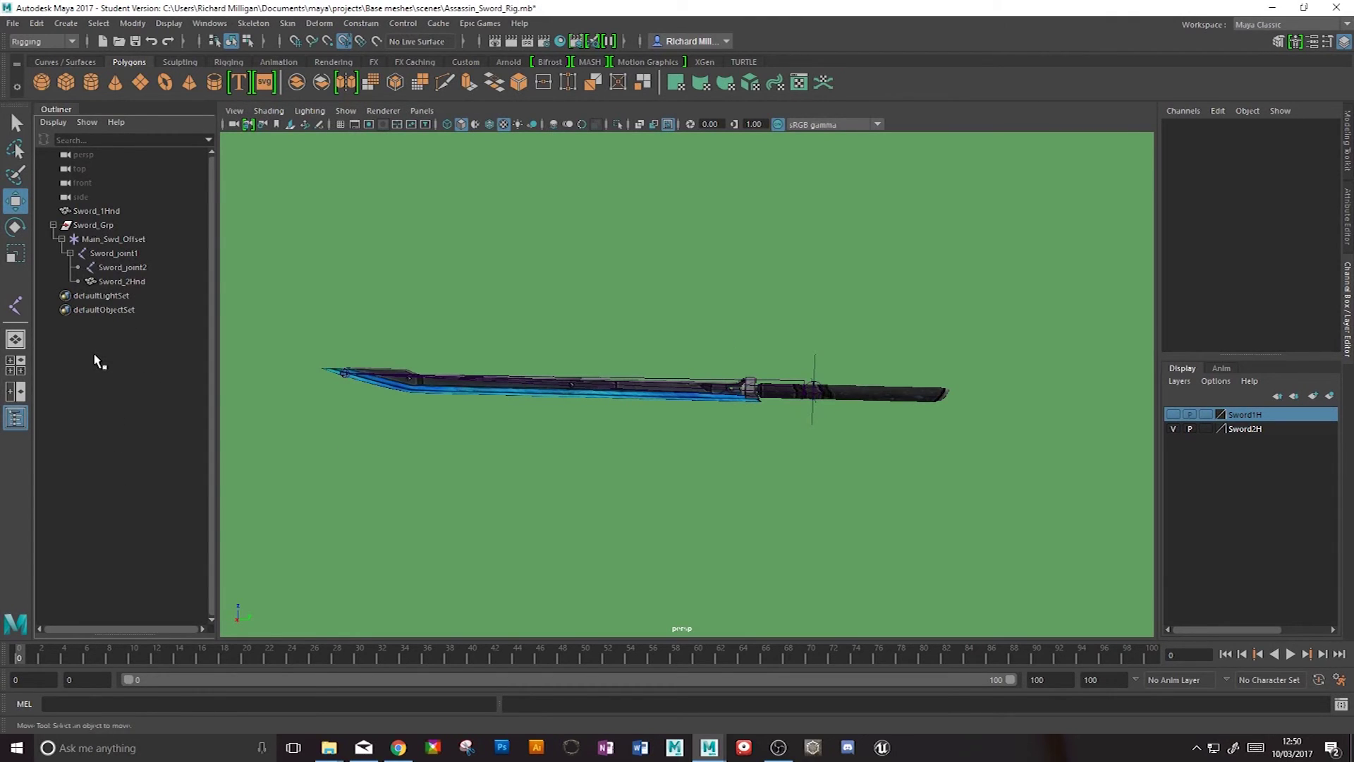
- Create an empty group with Ctrl+G and rename null1 to 2_nd_Swd
{"action": "key", "text": "ctrl+g"}
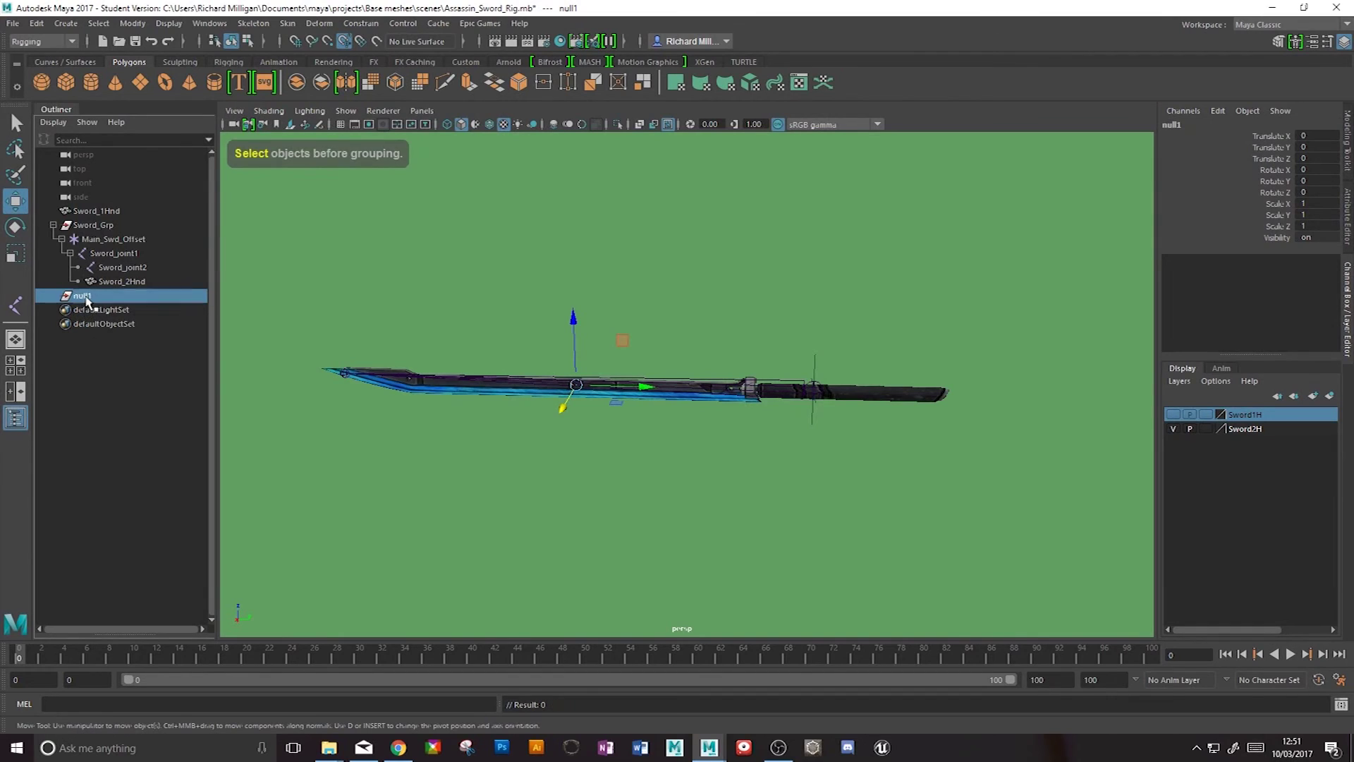
{"action": "double_click", "coordinate": [86, 296]}
{"action": "type", "text": "2_nd"}
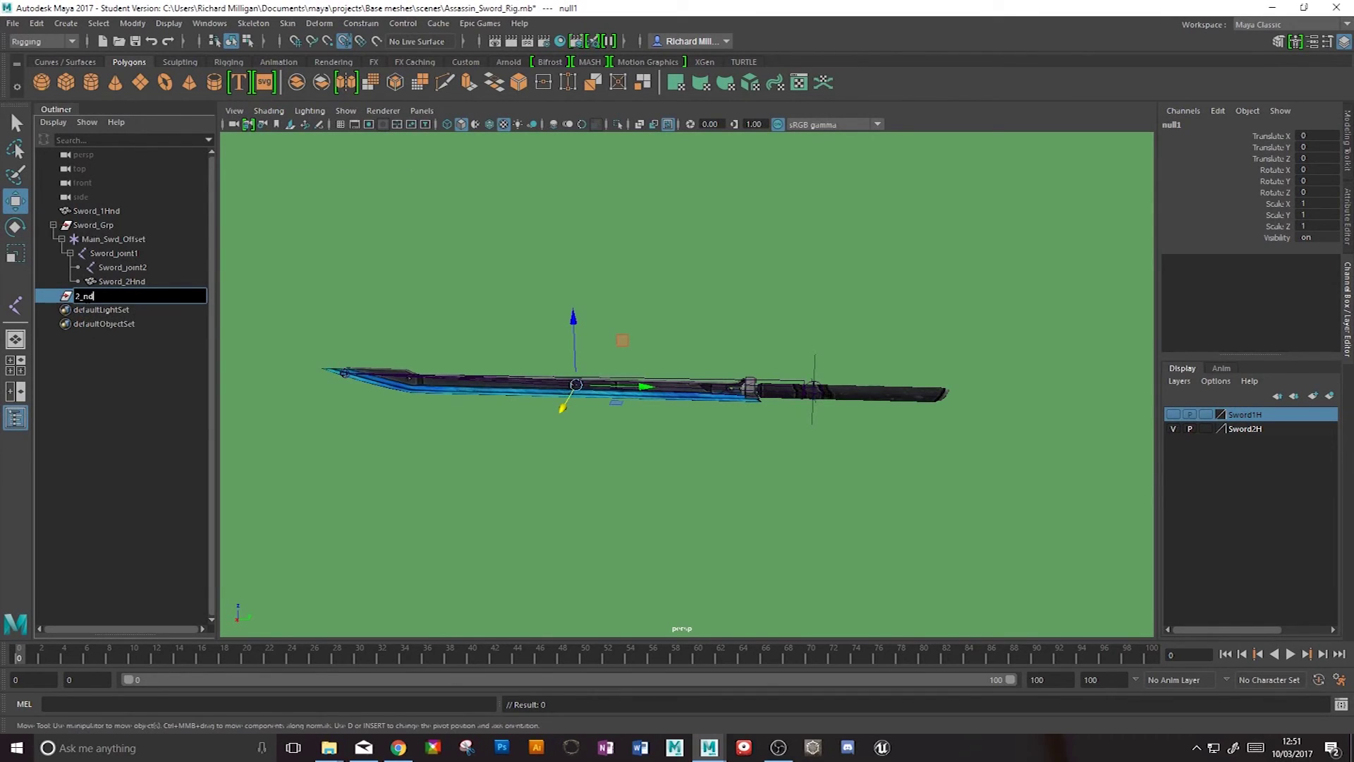
{"action": "type", "text": "_Swd"}
{"action": "key", "text": "Return"}
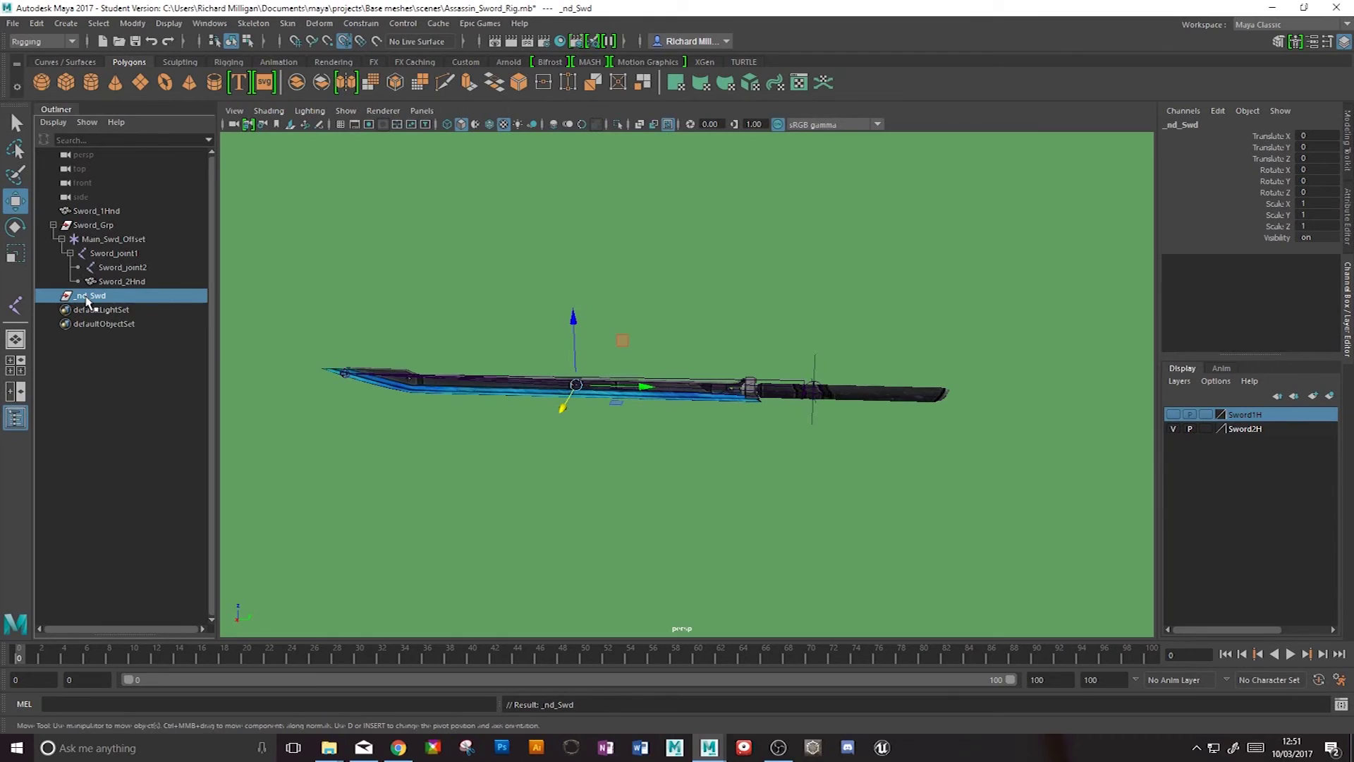
- Correct the group name to _2_nd_Swd with a leading underscore, then deselect
{"action": "double_click", "coordinate": [87, 296]}
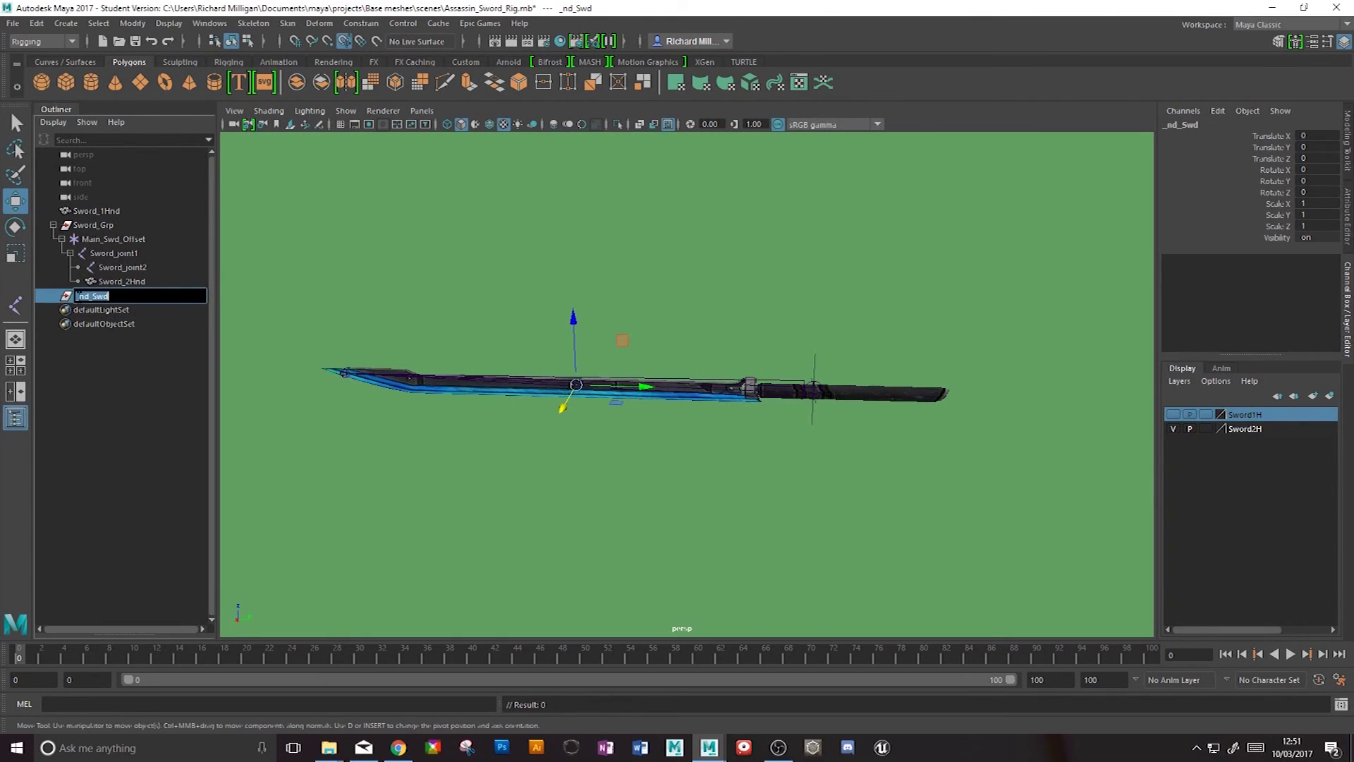
{"action": "left_click", "coordinate": [76, 296]}
{"action": "type", "text": "_2"}
{"action": "key", "text": "Return"}
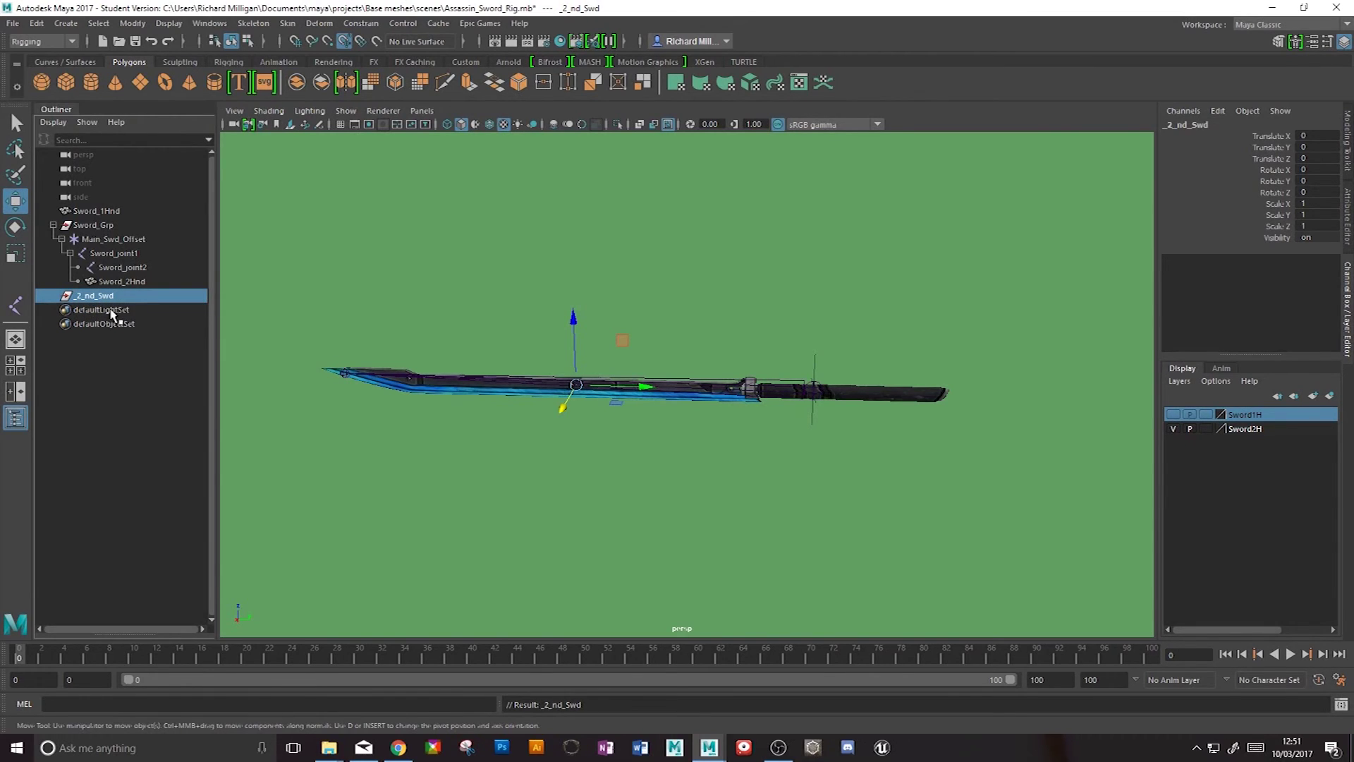
{"action": "left_click", "coordinate": [103, 370]}
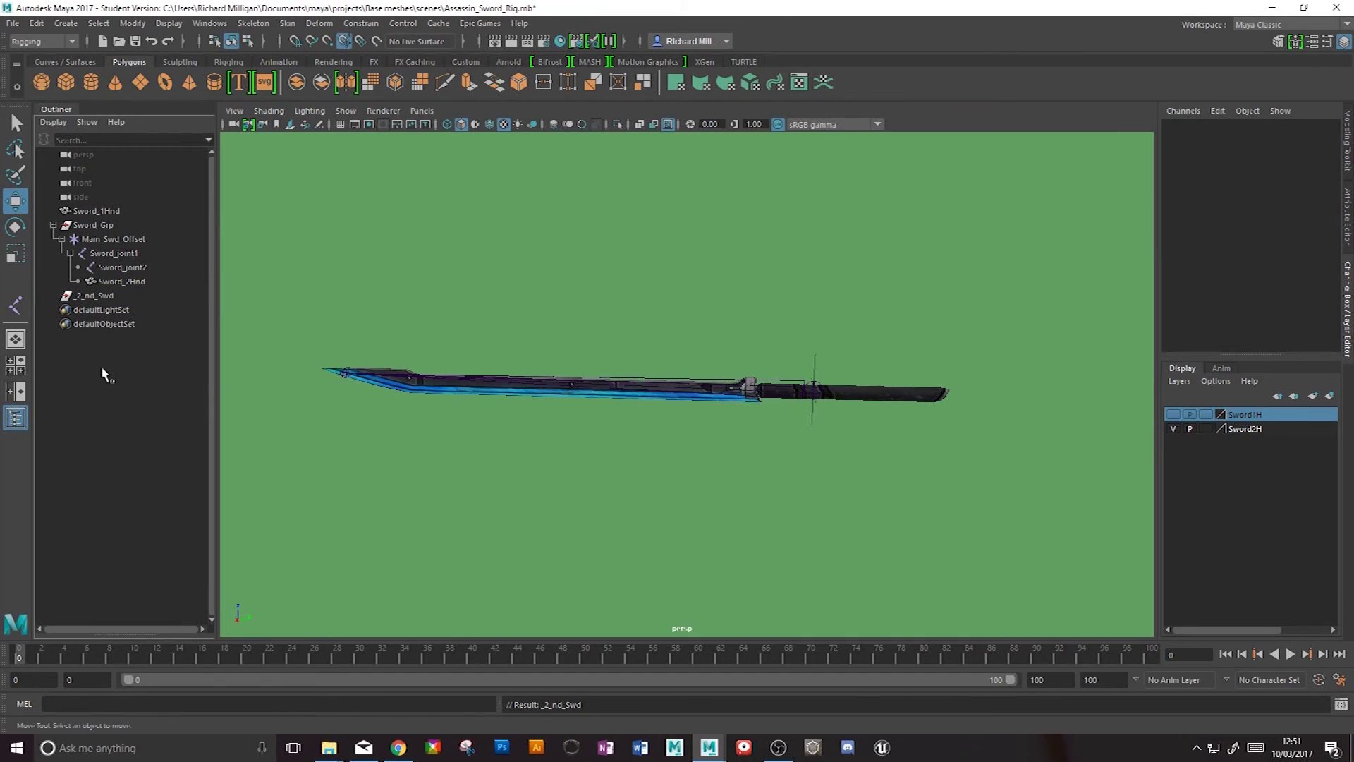
- Create a locator named _2nd_Offset, then deselect and make another empty null1 group
{"action": "left_click", "coordinate": [66, 24]}
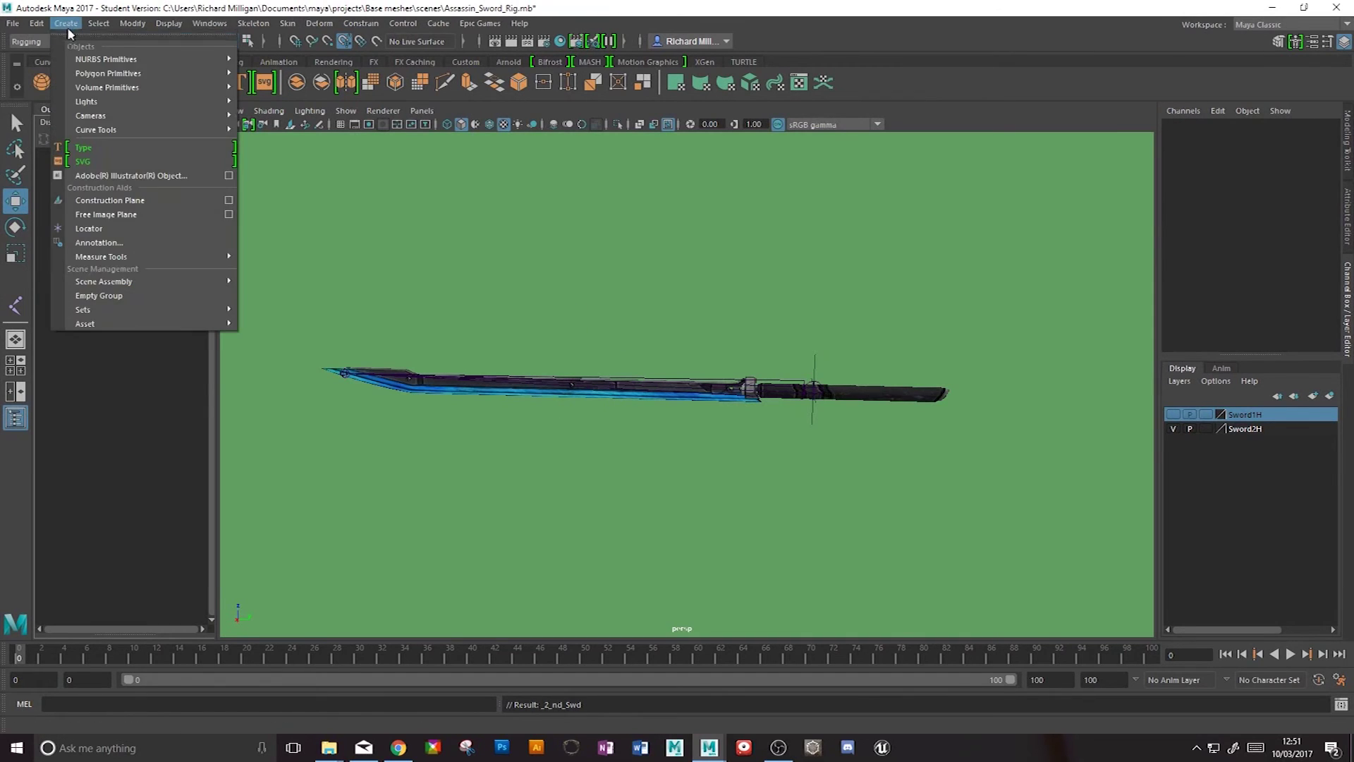
{"action": "left_click", "coordinate": [88, 228]}
{"action": "double_click", "coordinate": [101, 310]}
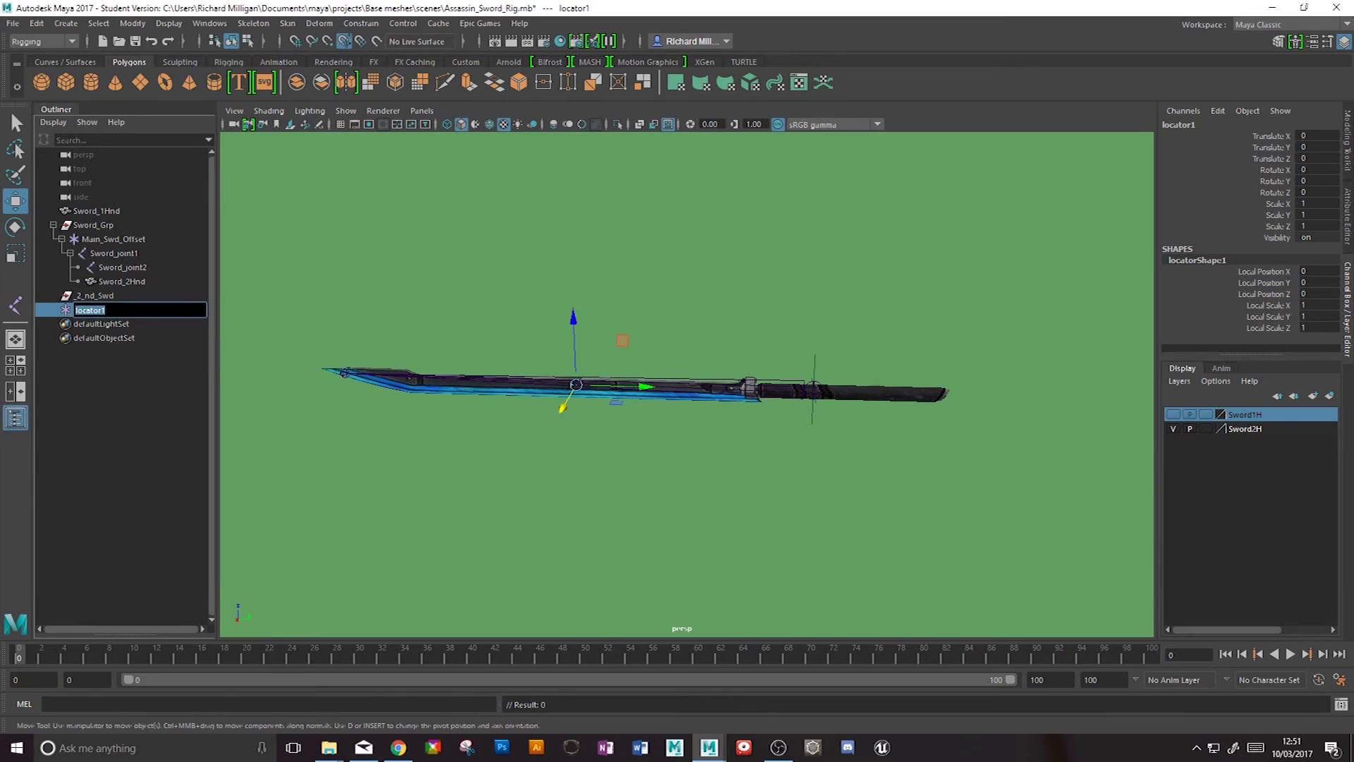
{"action": "type", "text": "_2nd_Offset"}
{"action": "key", "text": "Return"}
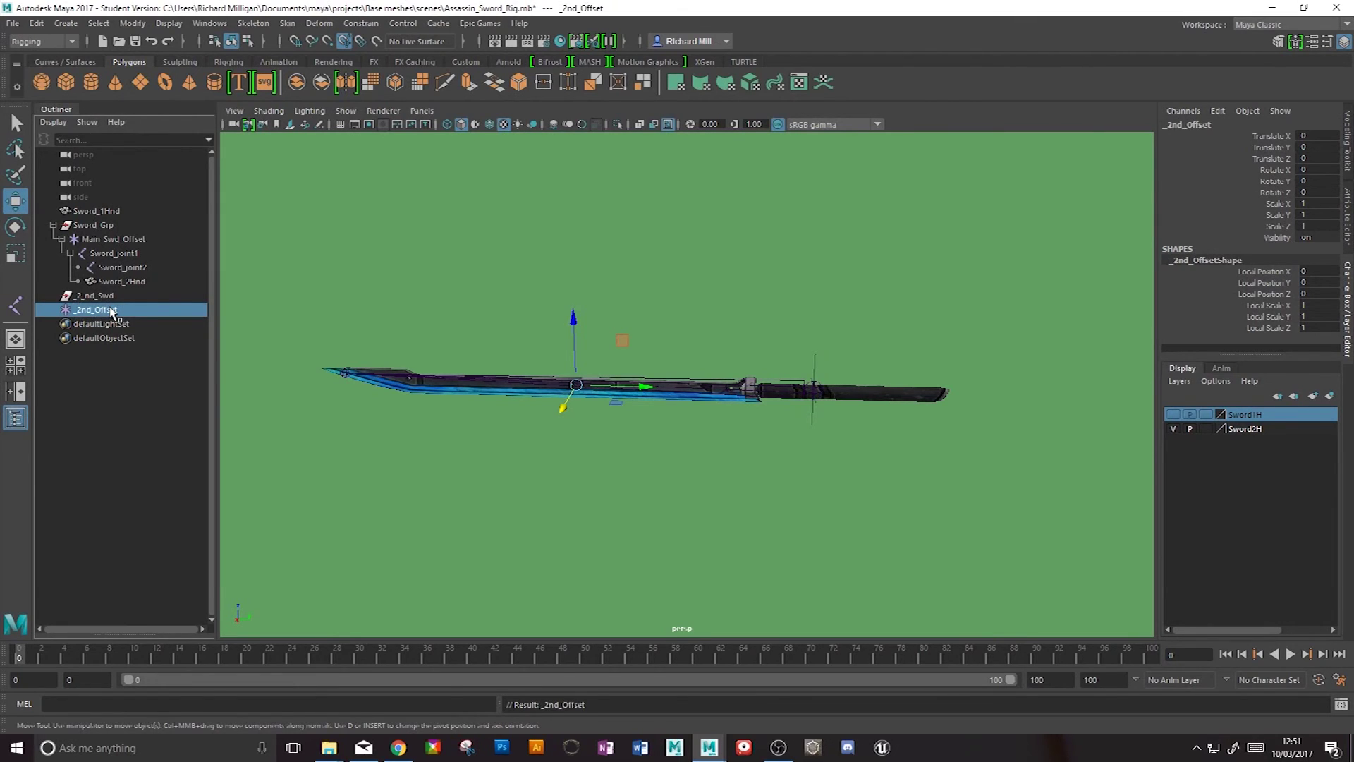
{"action": "left_click", "coordinate": [104, 392]}
{"action": "key", "text": "ctrl+g"}
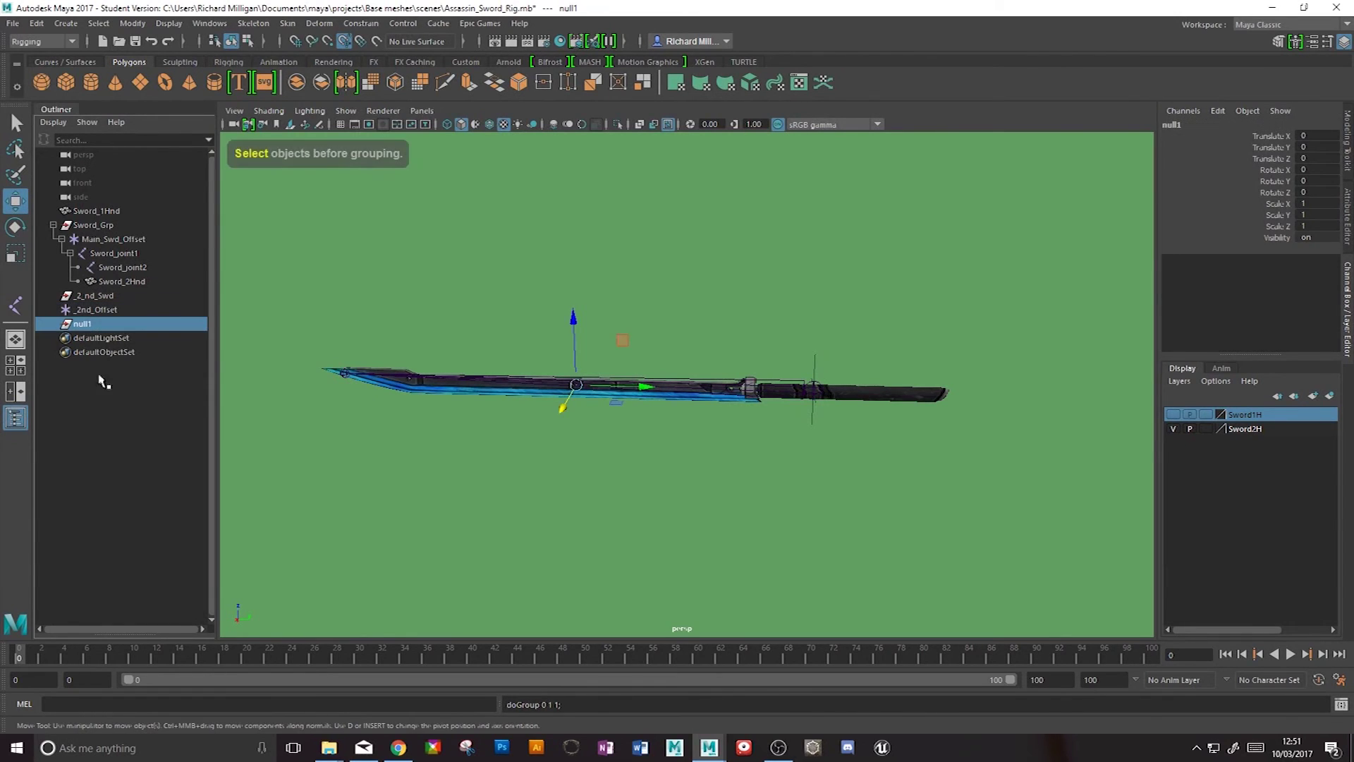
- Rename null1 to Hand_Cons and toggle the selection between it and _2nd_Offset
{"action": "double_click", "coordinate": [91, 330]}
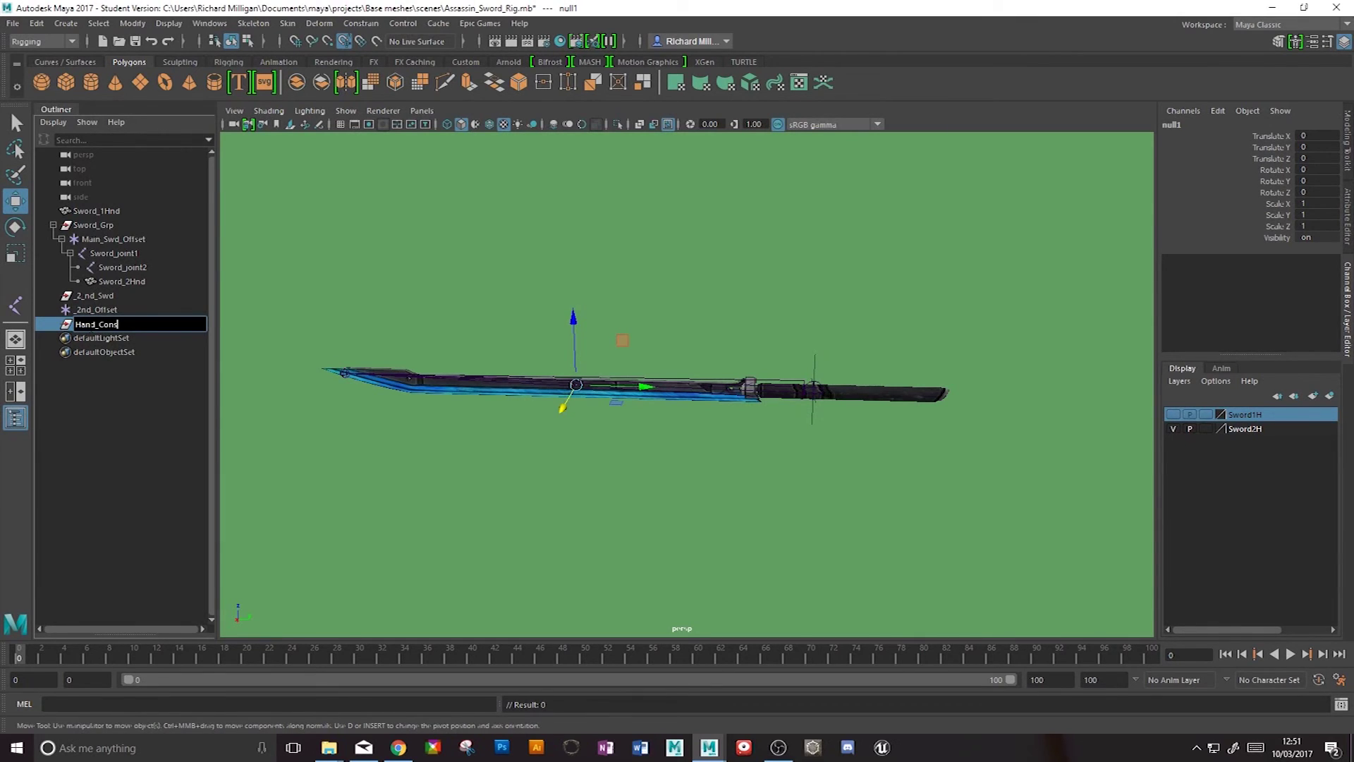
{"action": "key", "text": "Return"}
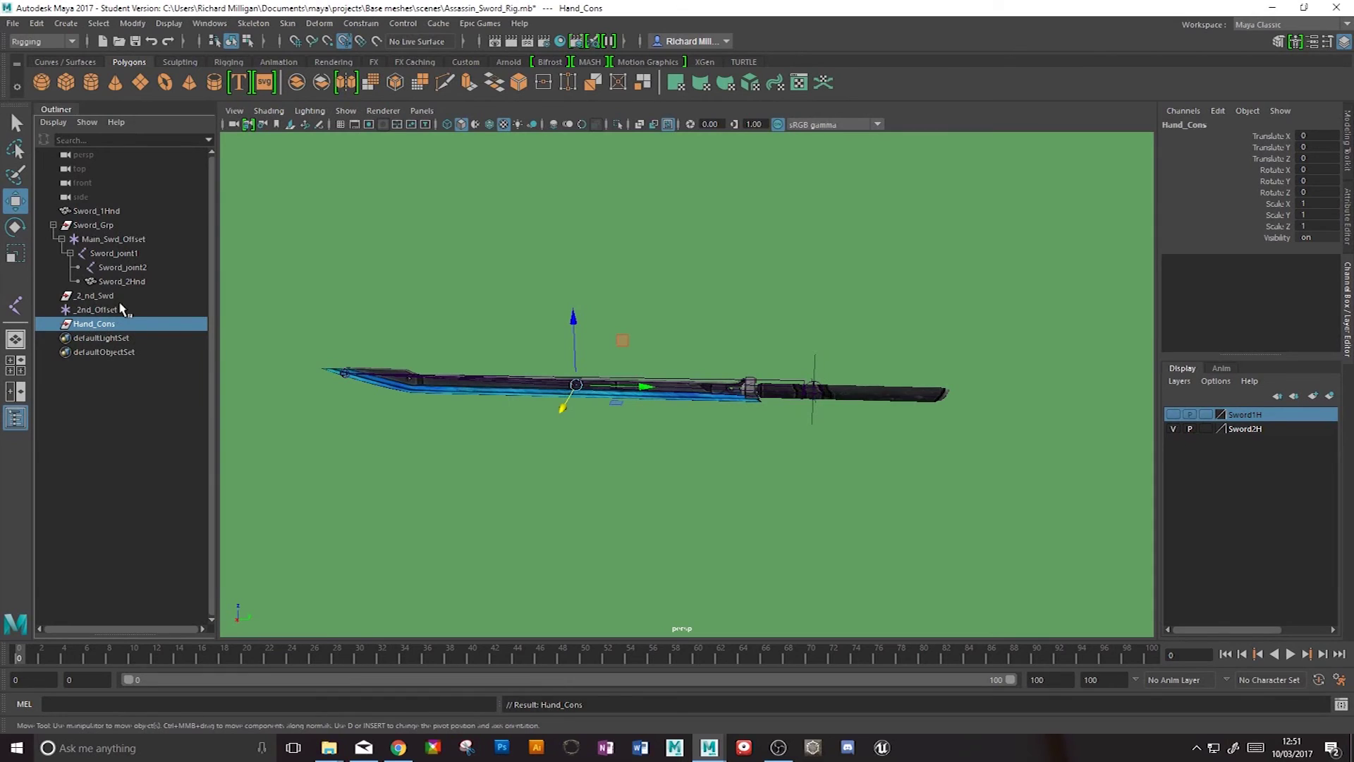
{"action": "left_click", "coordinate": [106, 311]}
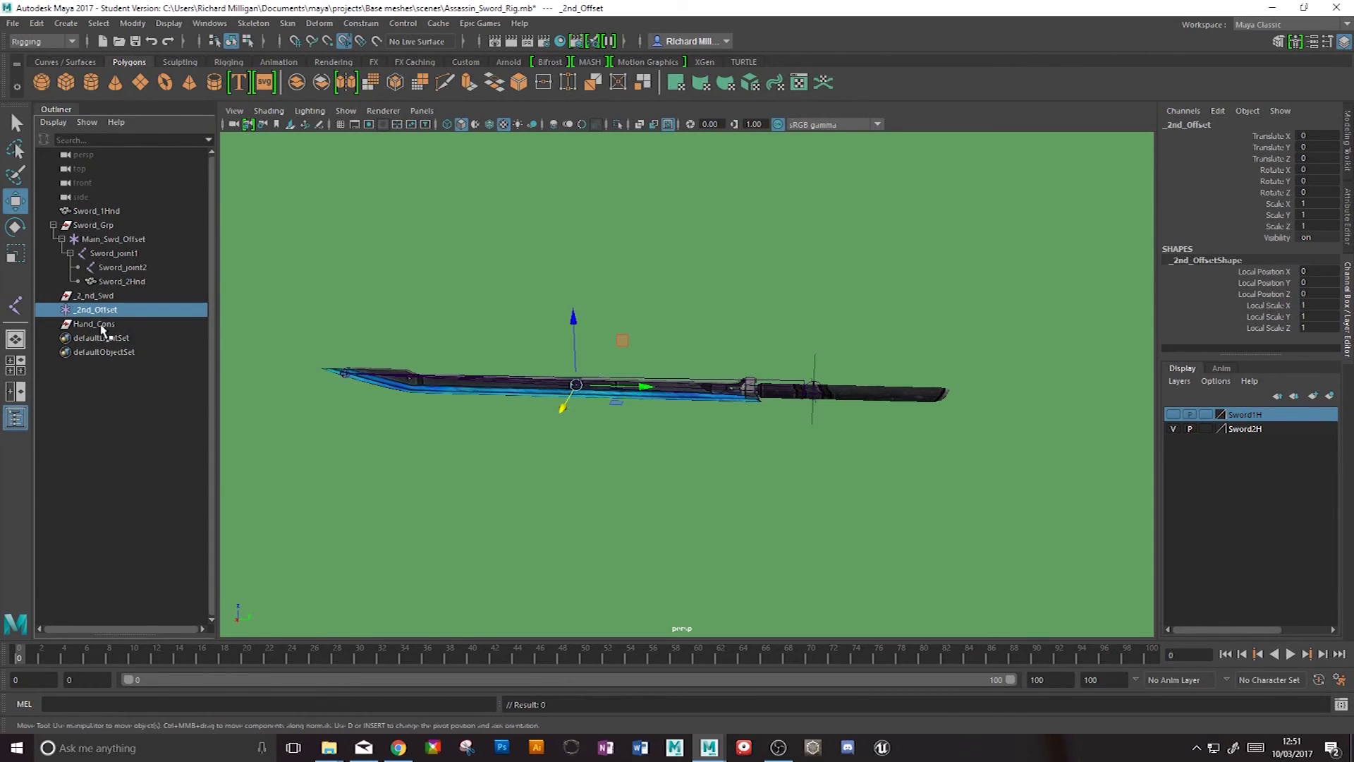
{"action": "left_click", "coordinate": [99, 323]}
{"action": "left_click", "coordinate": [93, 311]}
{"action": "left_click", "coordinate": [96, 323]}
{"action": "left_click", "coordinate": [93, 311]}
{"action": "left_click", "coordinate": [96, 323]}
{"action": "left_click", "coordinate": [96, 312]}
{"action": "left_click", "coordinate": [97, 323]}
{"action": "left_click", "coordinate": [95, 312]}
{"action": "left_click", "coordinate": [96, 323]}
{"action": "left_click", "coordinate": [96, 312]}
{"action": "left_click", "coordinate": [95, 323]}
{"action": "left_click", "coordinate": [95, 312]}
{"action": "left_click", "coordinate": [96, 323]}
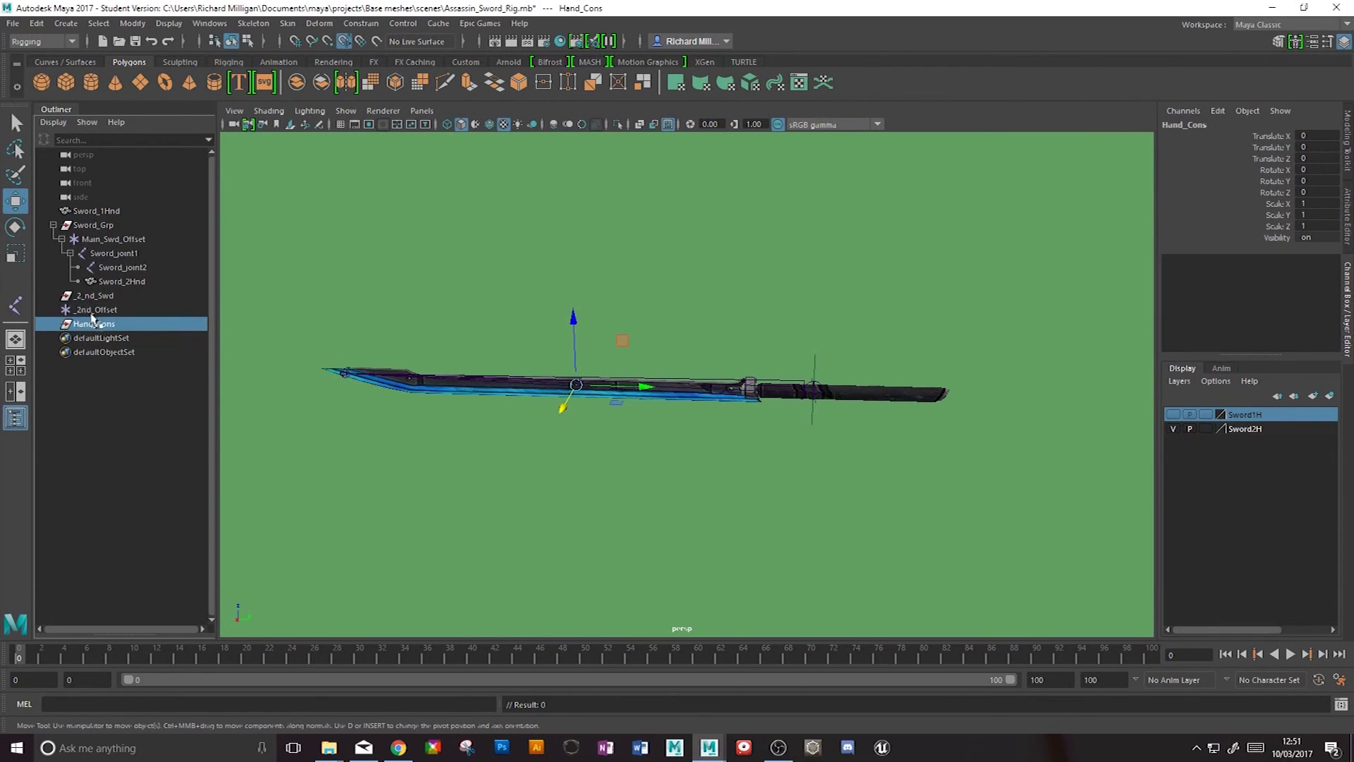
{"action": "left_click", "coordinate": [95, 312]}
{"action": "left_click", "coordinate": [96, 323]}
{"action": "left_click", "coordinate": [95, 312]}
- Parent Hand_Cons under _2nd_Offset, then test-move the locator and undo
{"action": "left_click", "coordinate": [91, 325]}
{"action": "left_click", "coordinate": [90, 311], "text": "ctrl"}
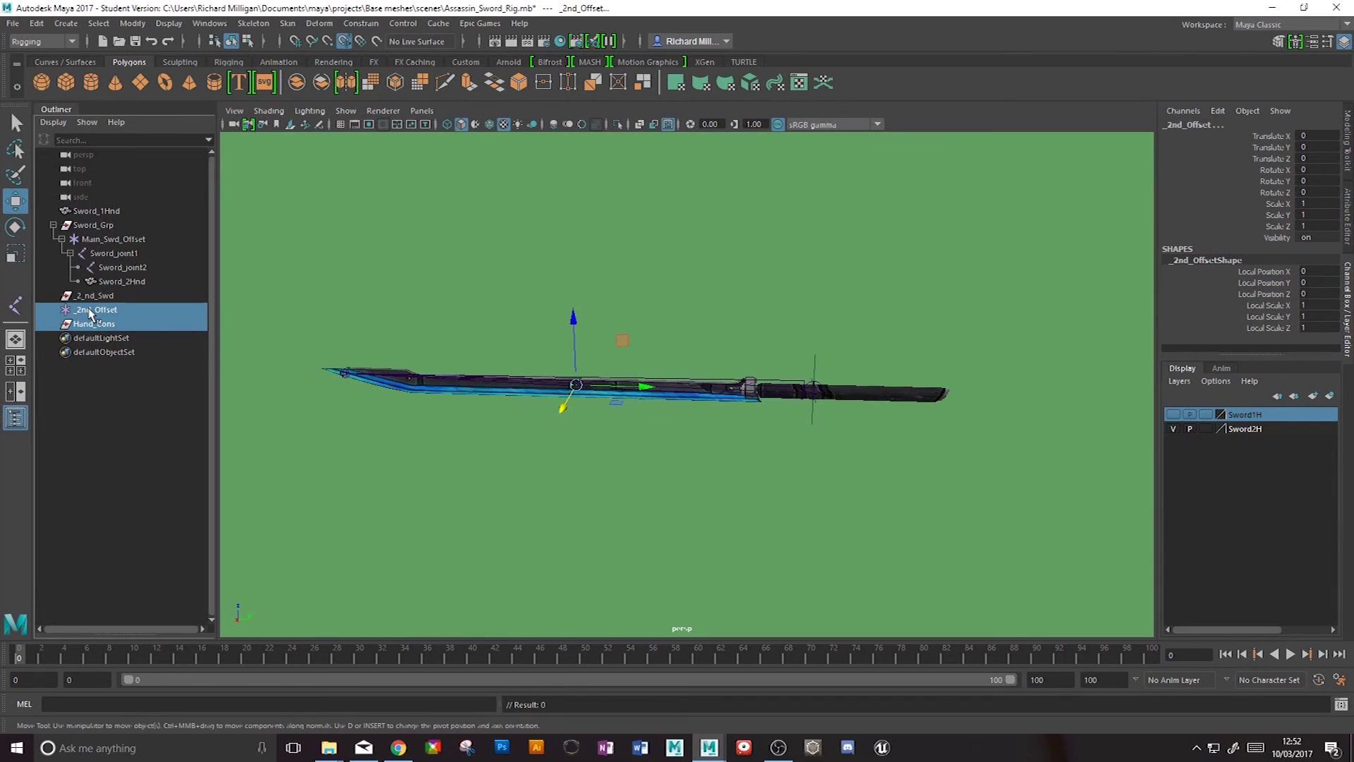
{"action": "key", "text": "p"}
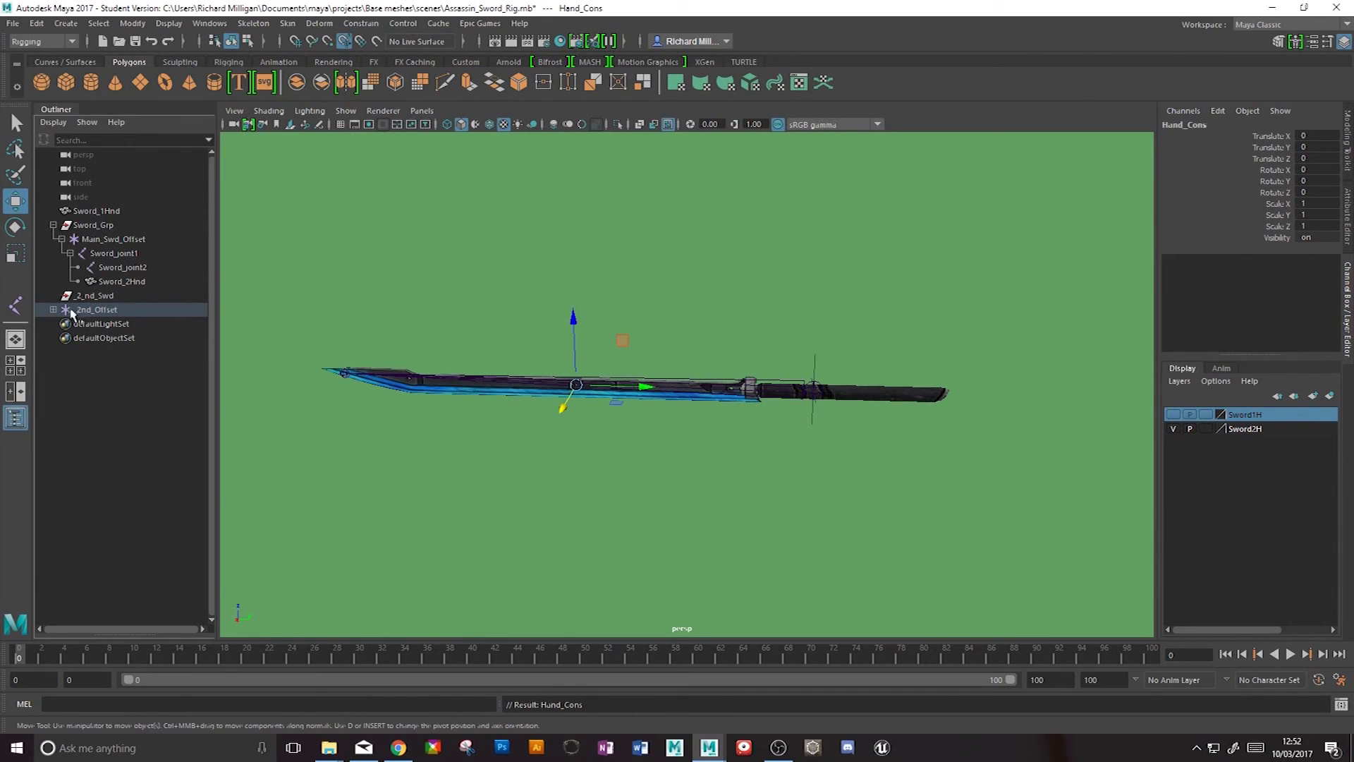
{"action": "left_click", "coordinate": [53, 310]}
{"action": "left_click", "coordinate": [108, 311]}
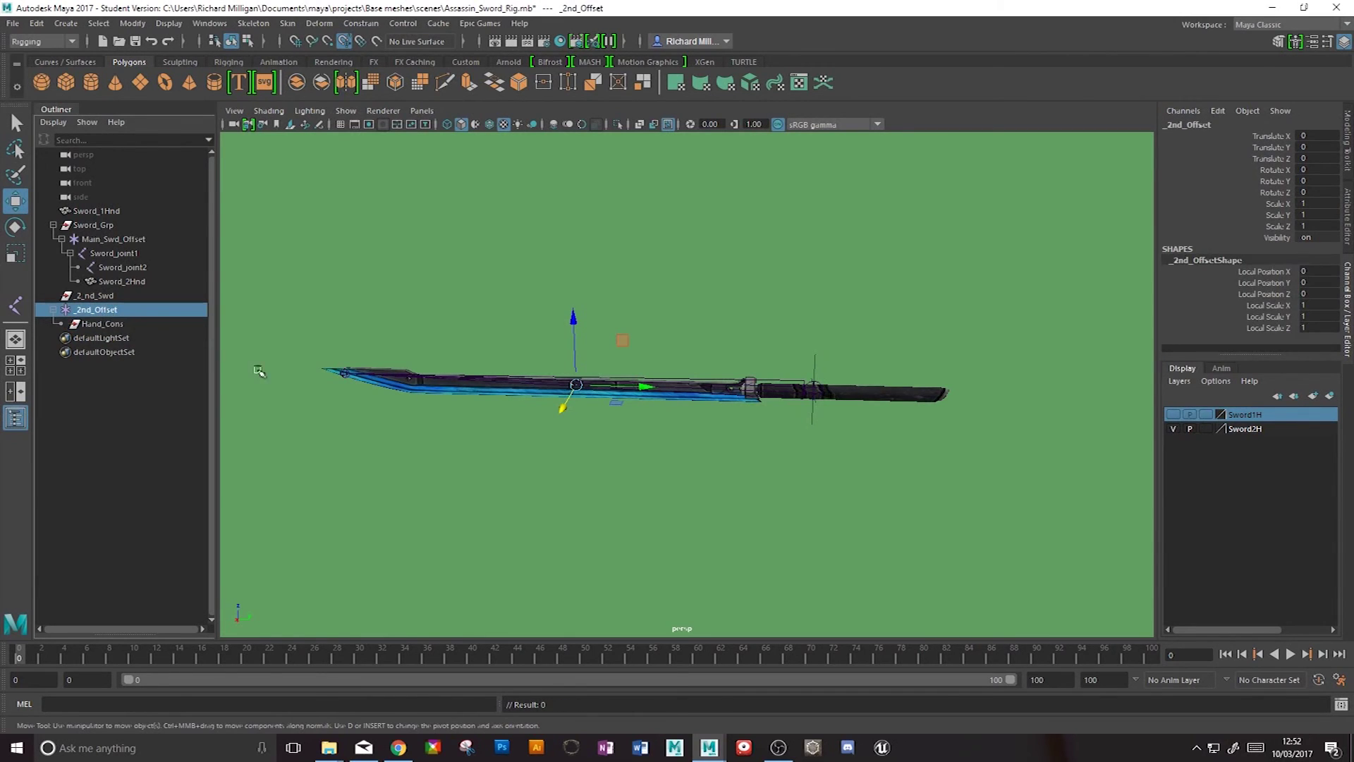
{"action": "left_click_drag", "start_coordinate": [574, 318], "coordinate": [575, 279]}
{"action": "key", "text": "ctrl+z"}
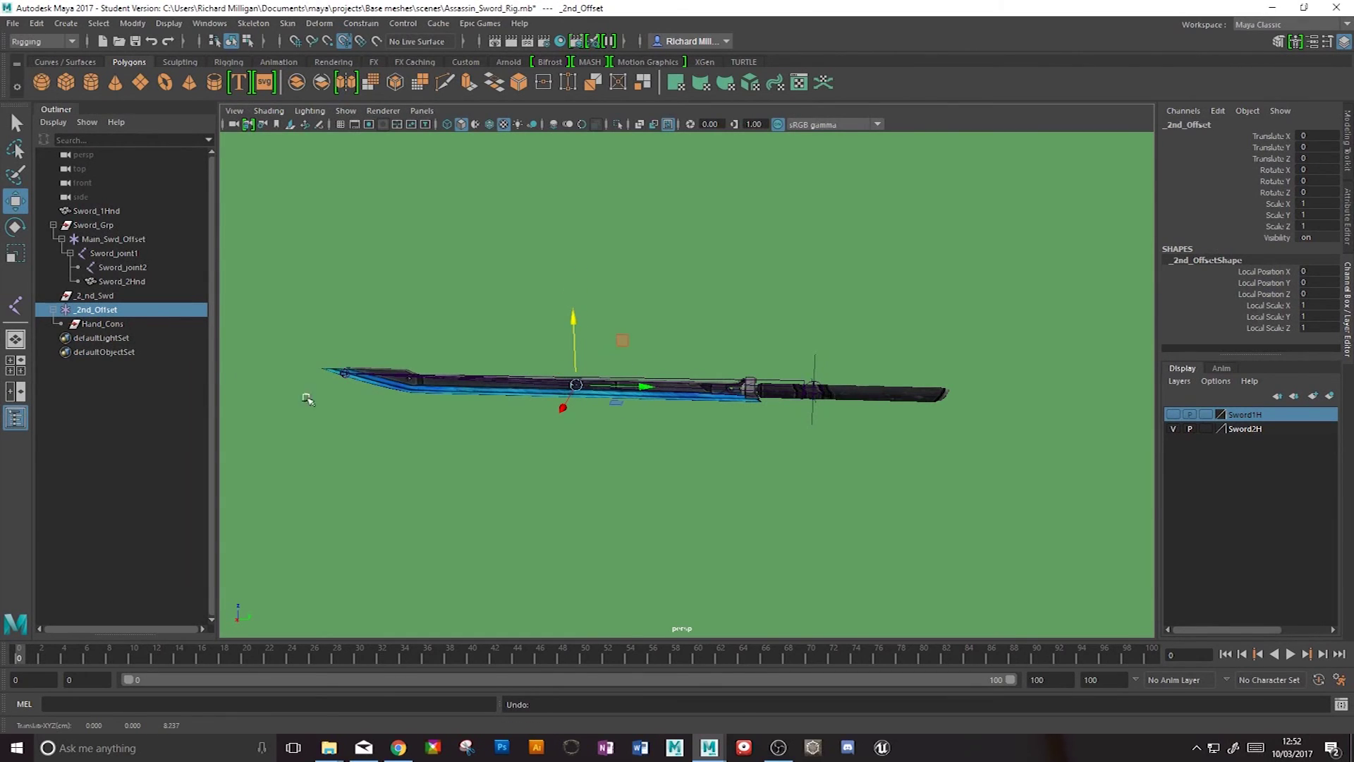
- Parent _2nd_Offset under _2_nd_Swd and expand the branch to check Hand_Cons
{"action": "left_click", "coordinate": [99, 297], "text": "ctrl"}
{"action": "key", "text": "p"}
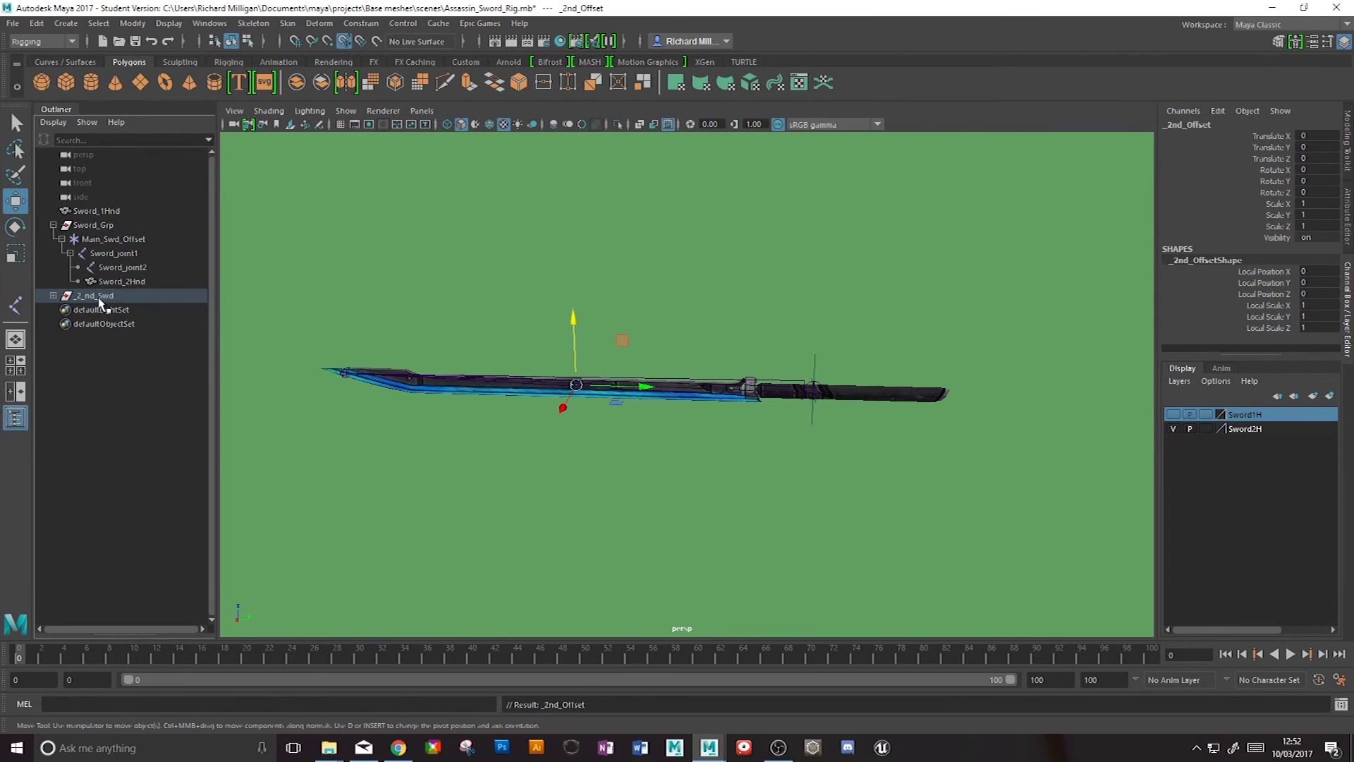
{"action": "left_click", "coordinate": [61, 308]}
{"action": "left_click", "coordinate": [61, 309]}
{"action": "left_click", "coordinate": [108, 325]}
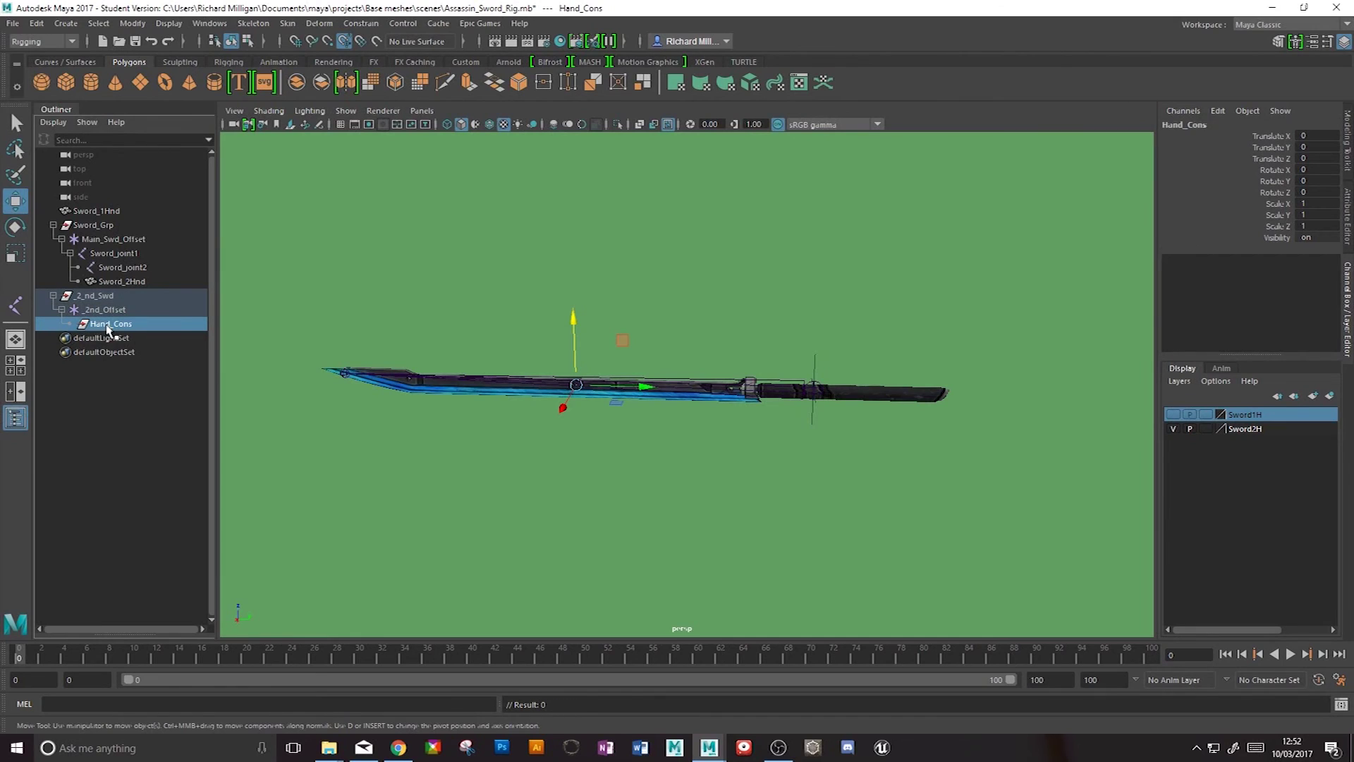
{"action": "left_click", "coordinate": [99, 296]}
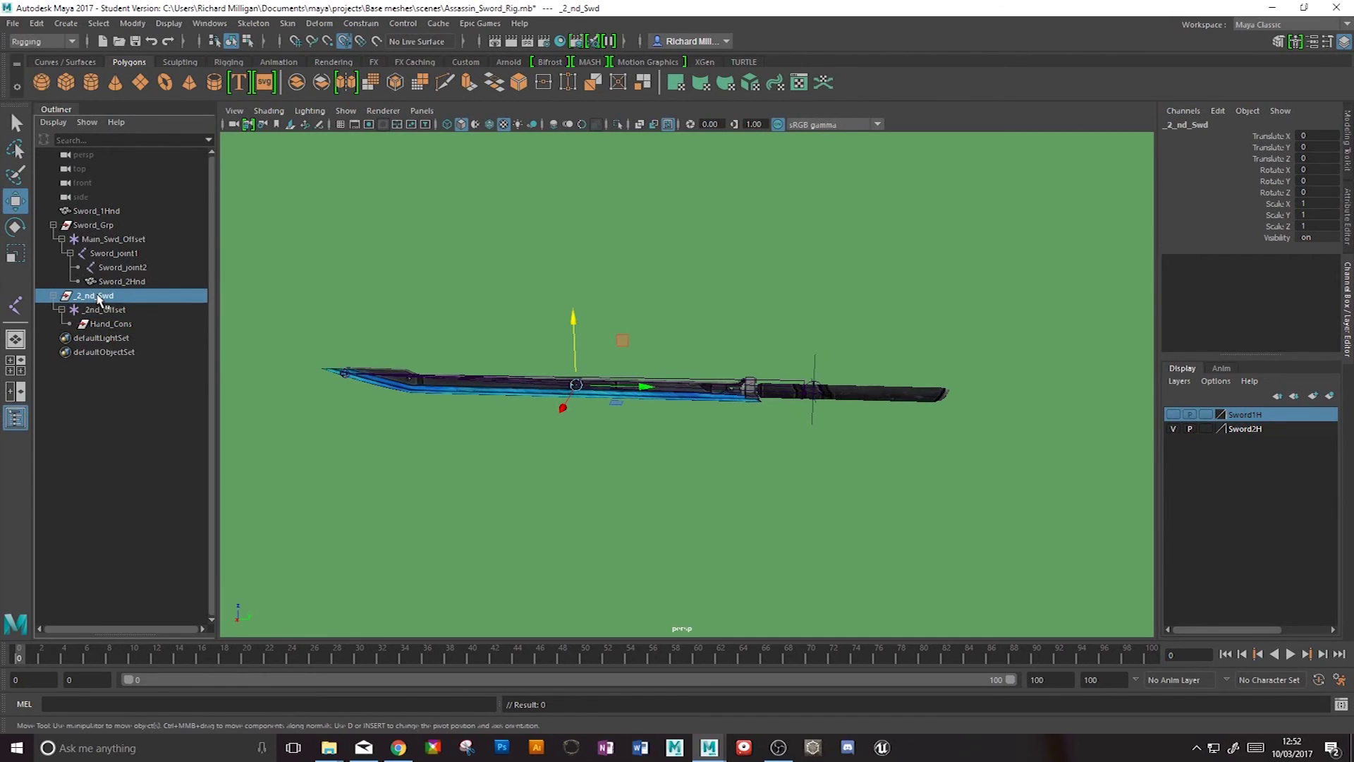
- Inspect the new hierarchy, then select Sword_joint1 followed by _2_nd_Swd for constraining
{"action": "left_click", "coordinate": [112, 256]}
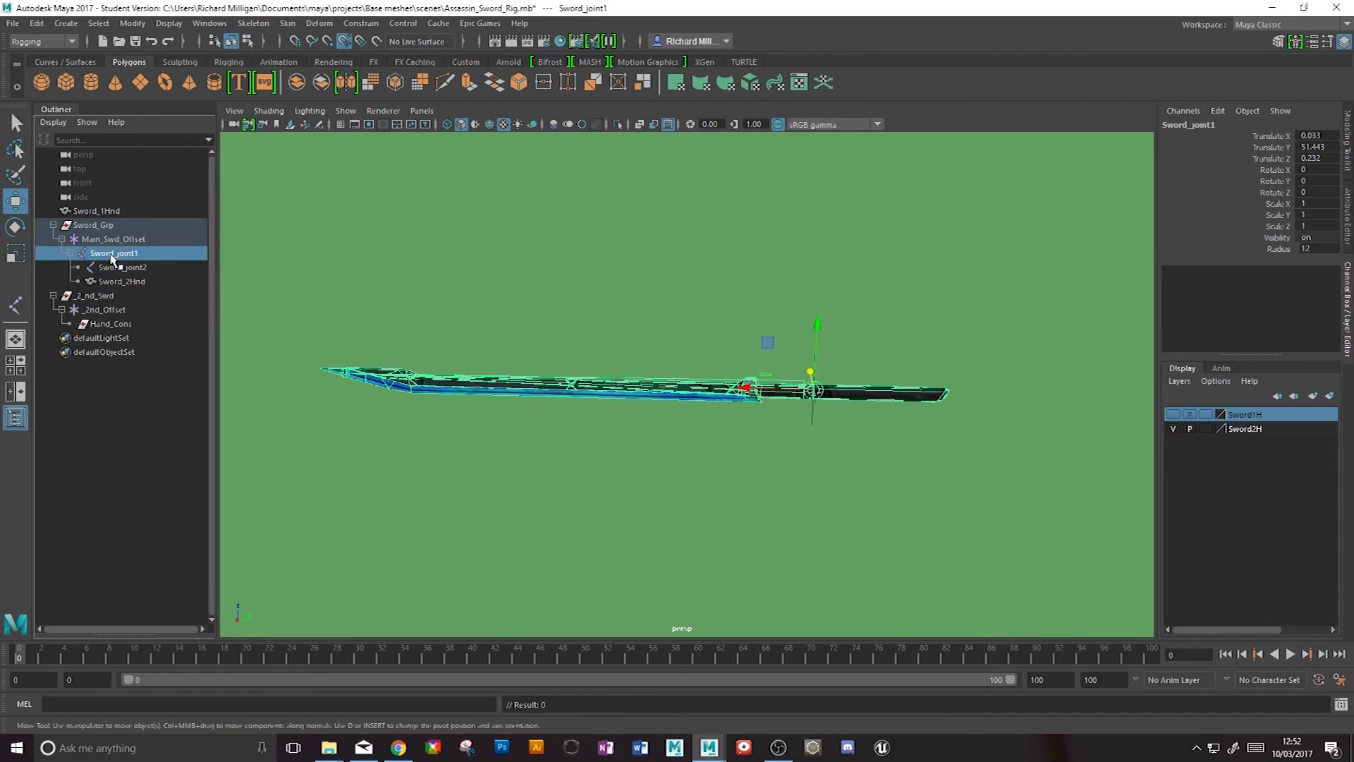
{"action": "left_click", "coordinate": [112, 326]}
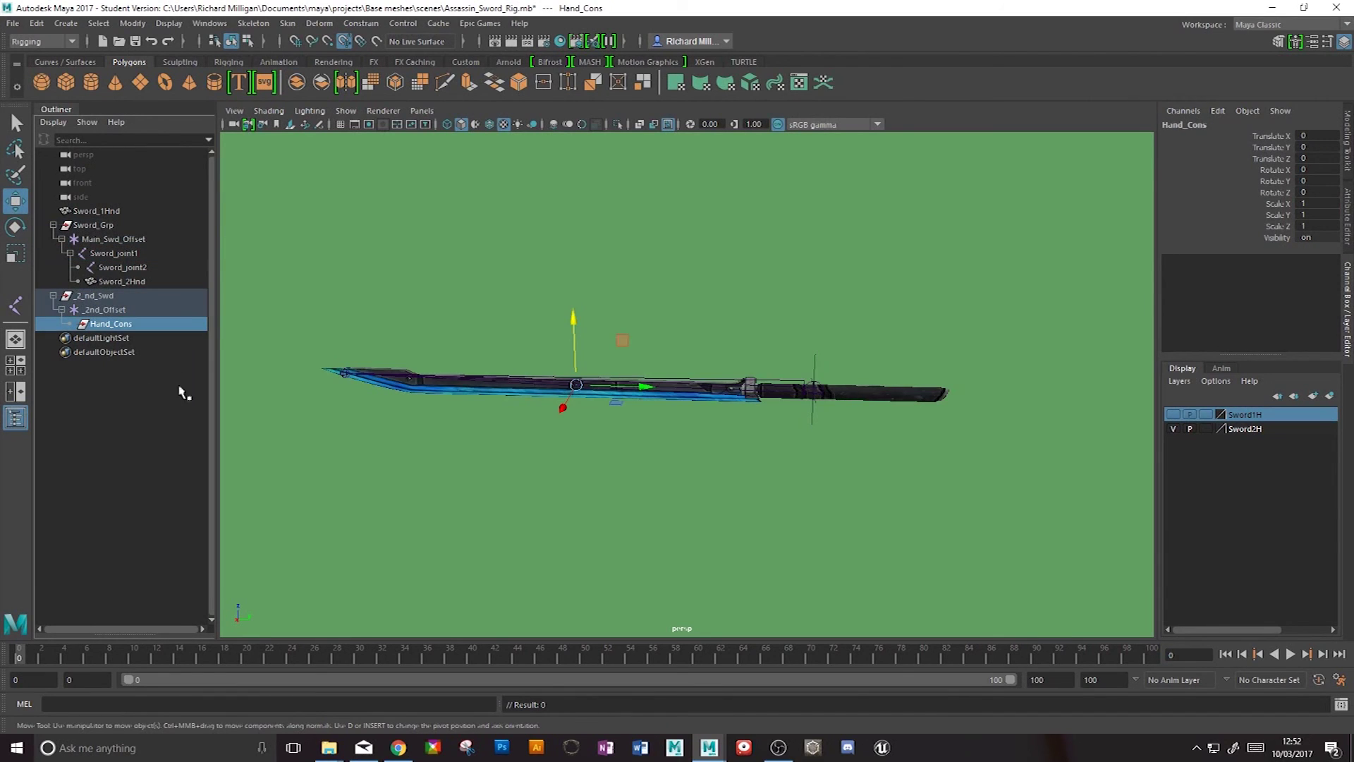
{"action": "left_click", "coordinate": [106, 297]}
{"action": "left_click", "coordinate": [113, 323], "text": "shift"}
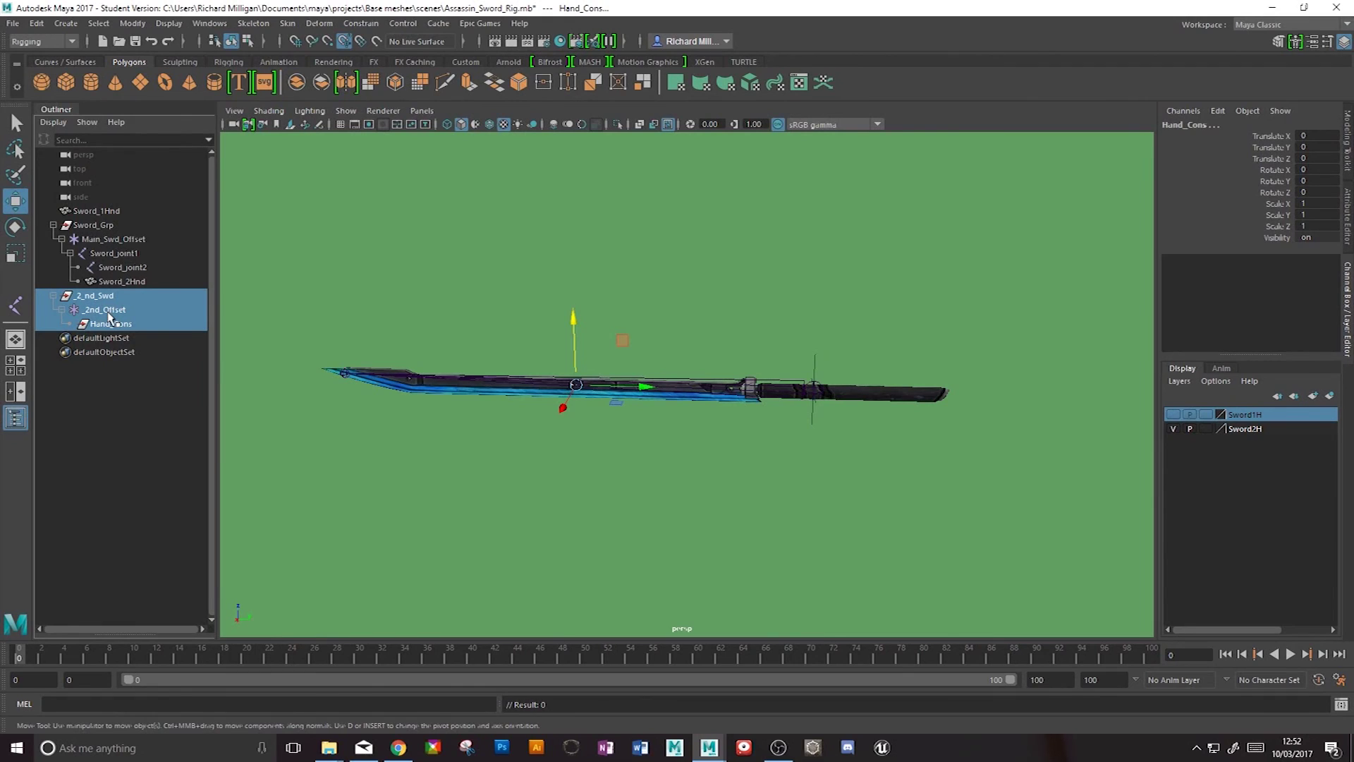
{"action": "left_click", "coordinate": [113, 324]}
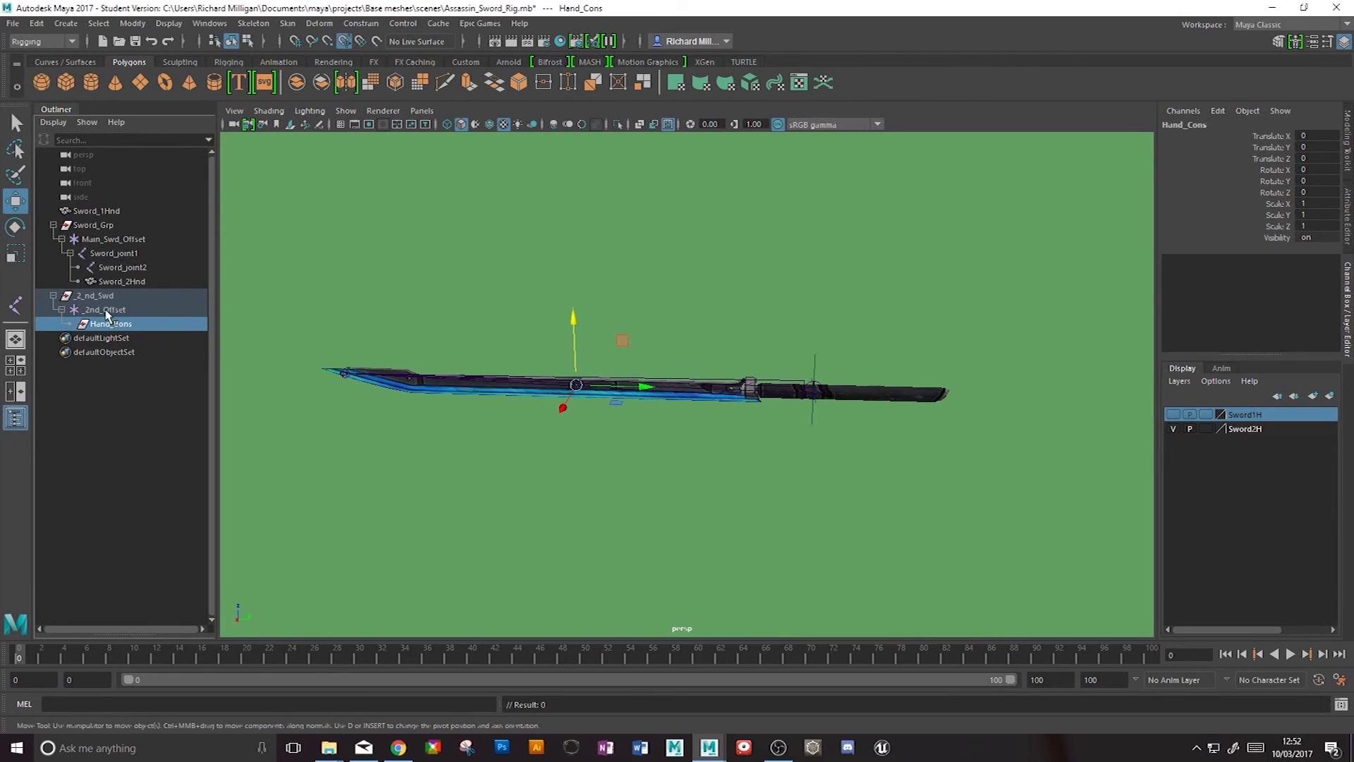
{"action": "left_click", "coordinate": [100, 311]}
{"action": "left_click", "coordinate": [107, 323]}
{"action": "key", "text": "Up"}
{"action": "key", "text": "Up"}
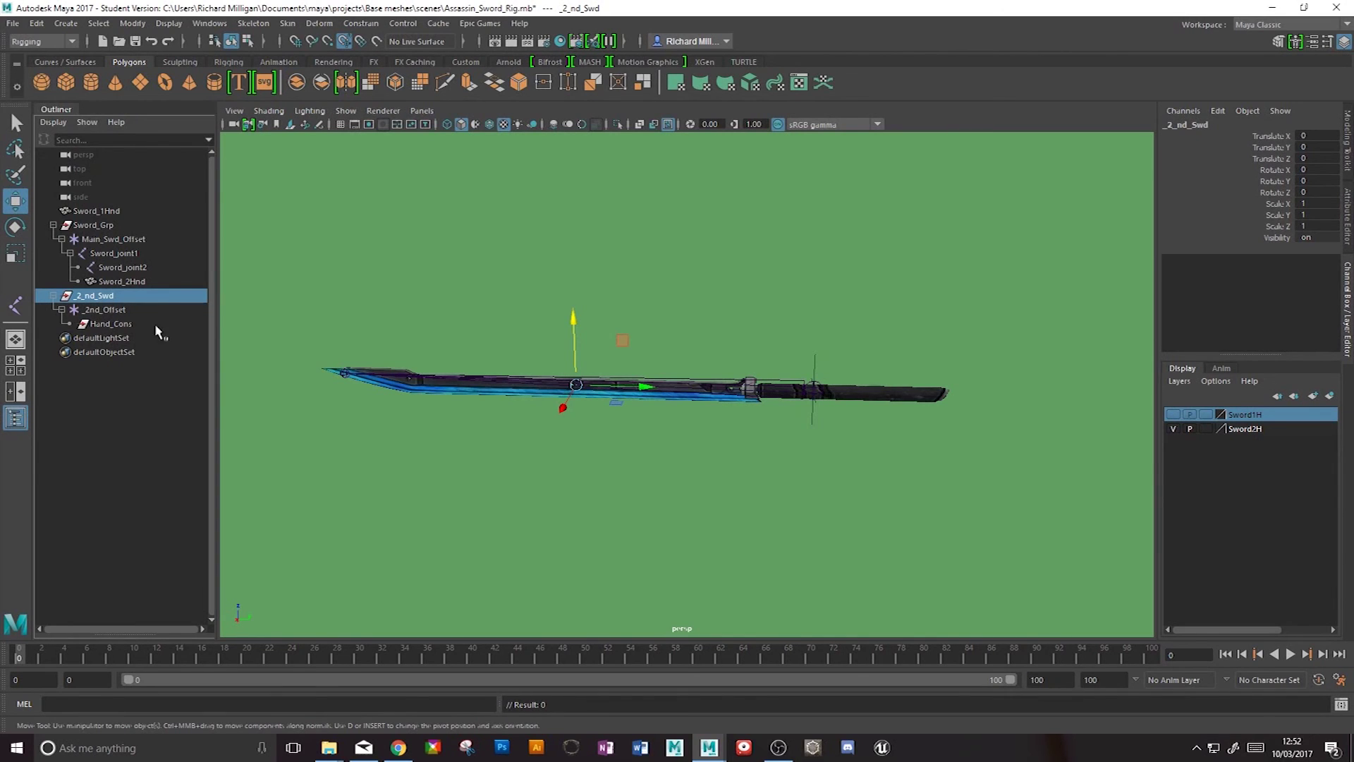
{"action": "left_click", "coordinate": [109, 311]}
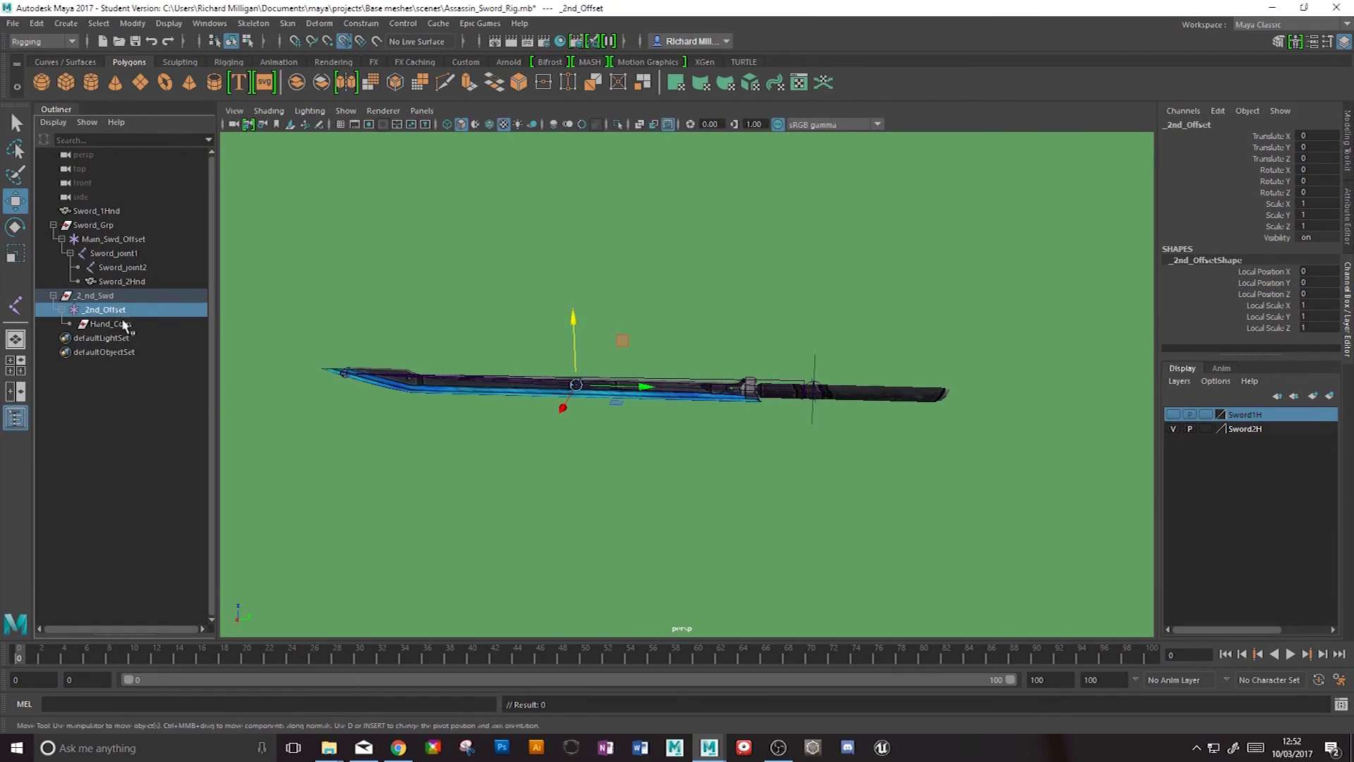
{"action": "left_click", "coordinate": [111, 296]}
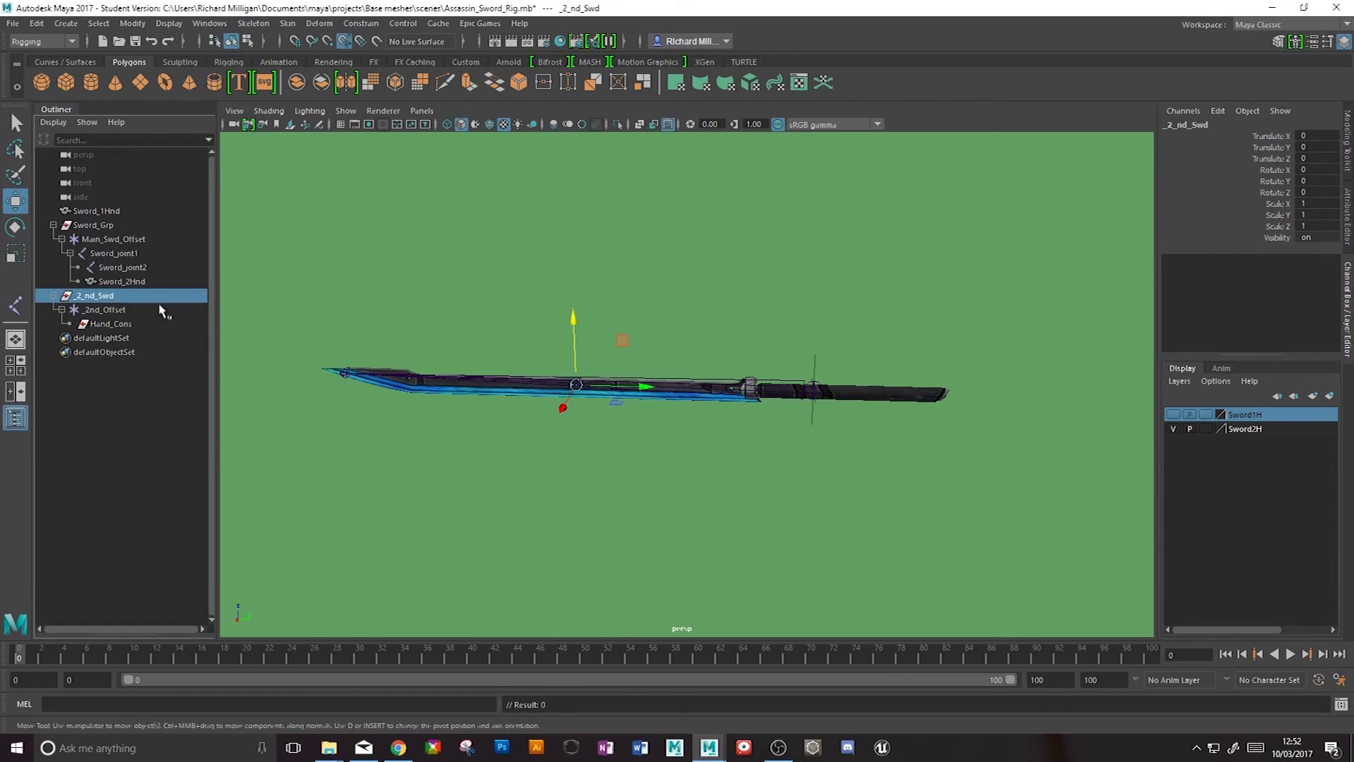
{"action": "left_click", "coordinate": [103, 256]}
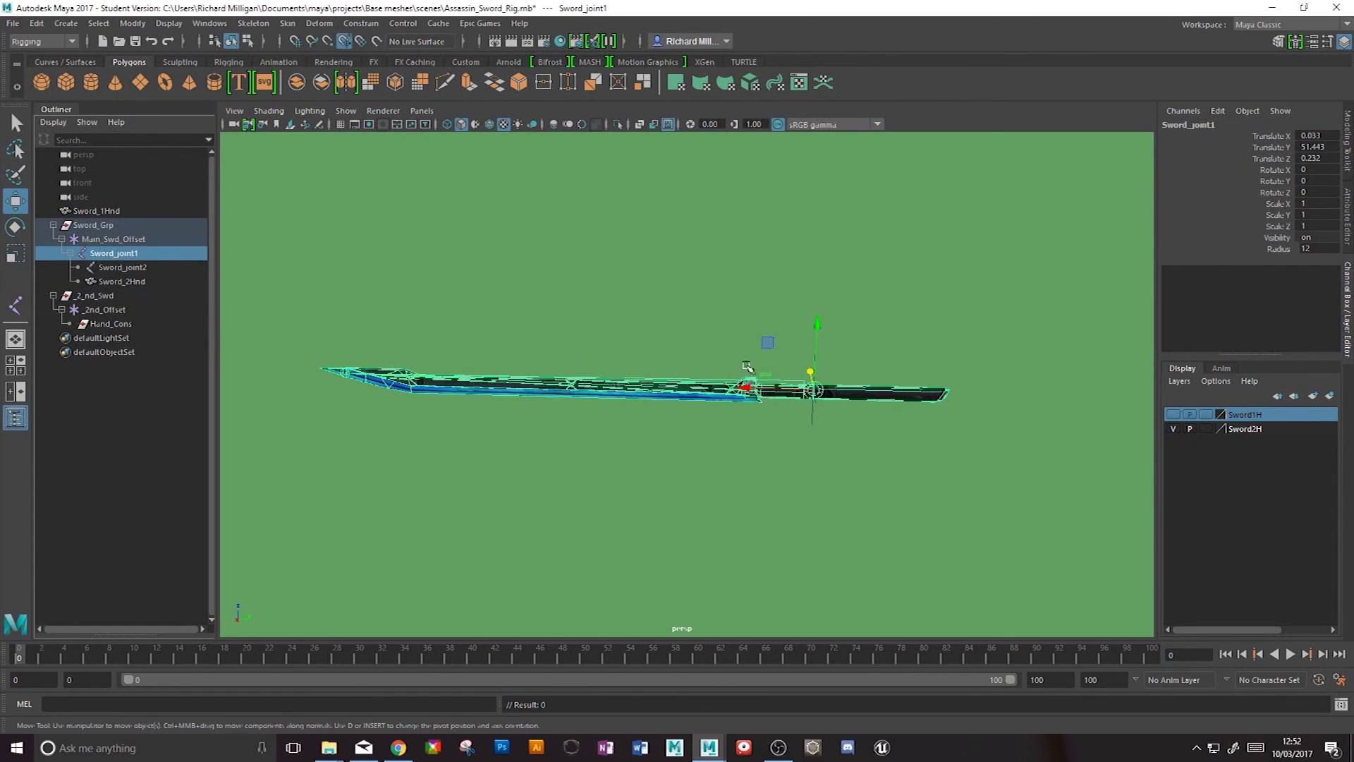
{"action": "left_click", "coordinate": [92, 297], "text": "ctrl"}
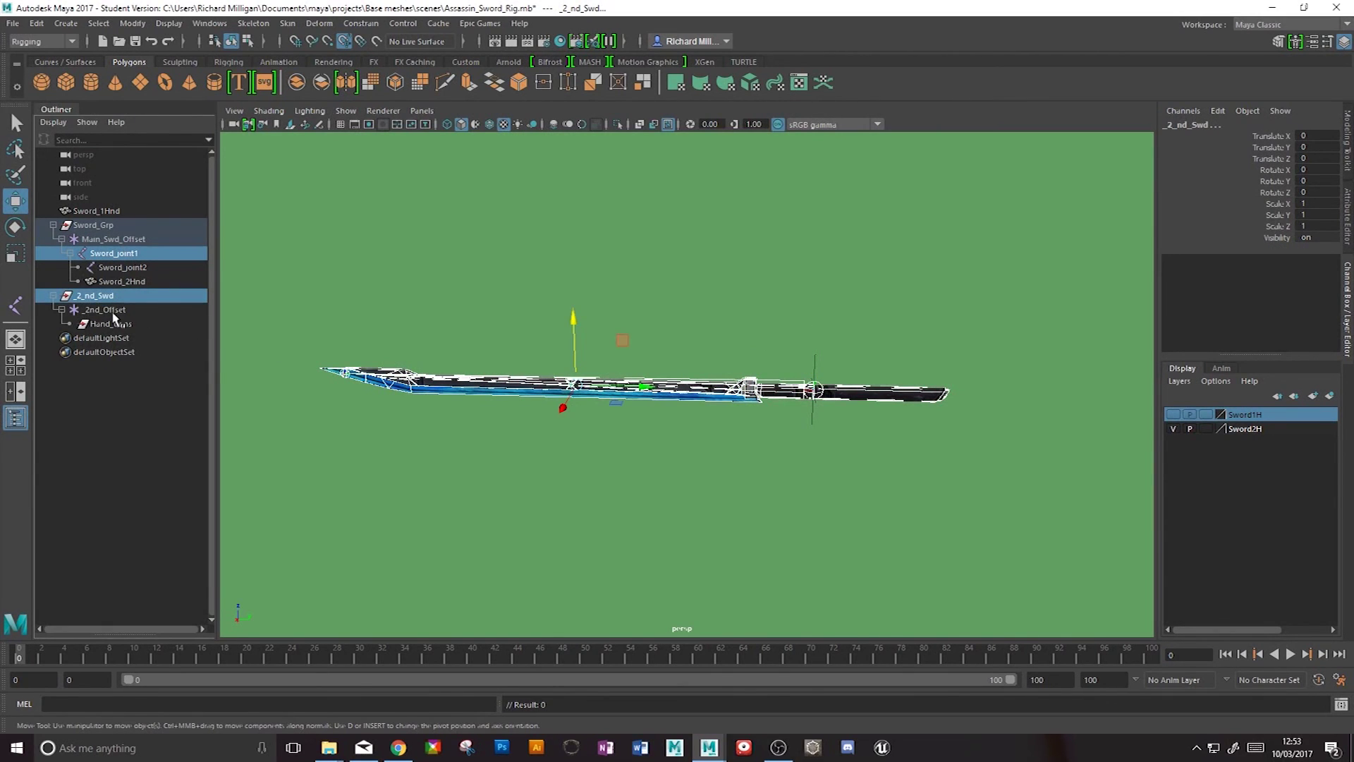
- Parent-constrain _2_nd_Swd to Sword_joint1
{"action": "left_click", "coordinate": [361, 23]}
{"action": "left_click", "coordinate": [496, 59]}
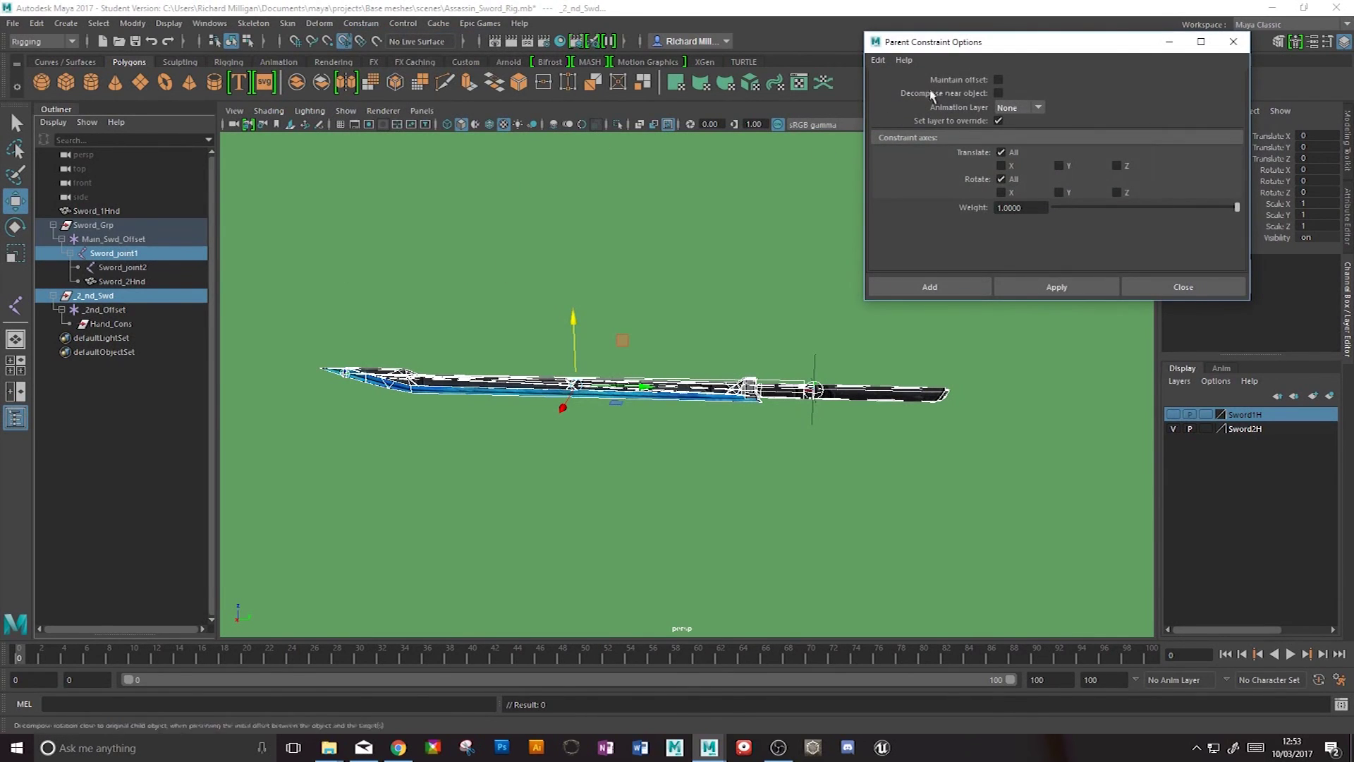
{"action": "left_click", "coordinate": [946, 289]}
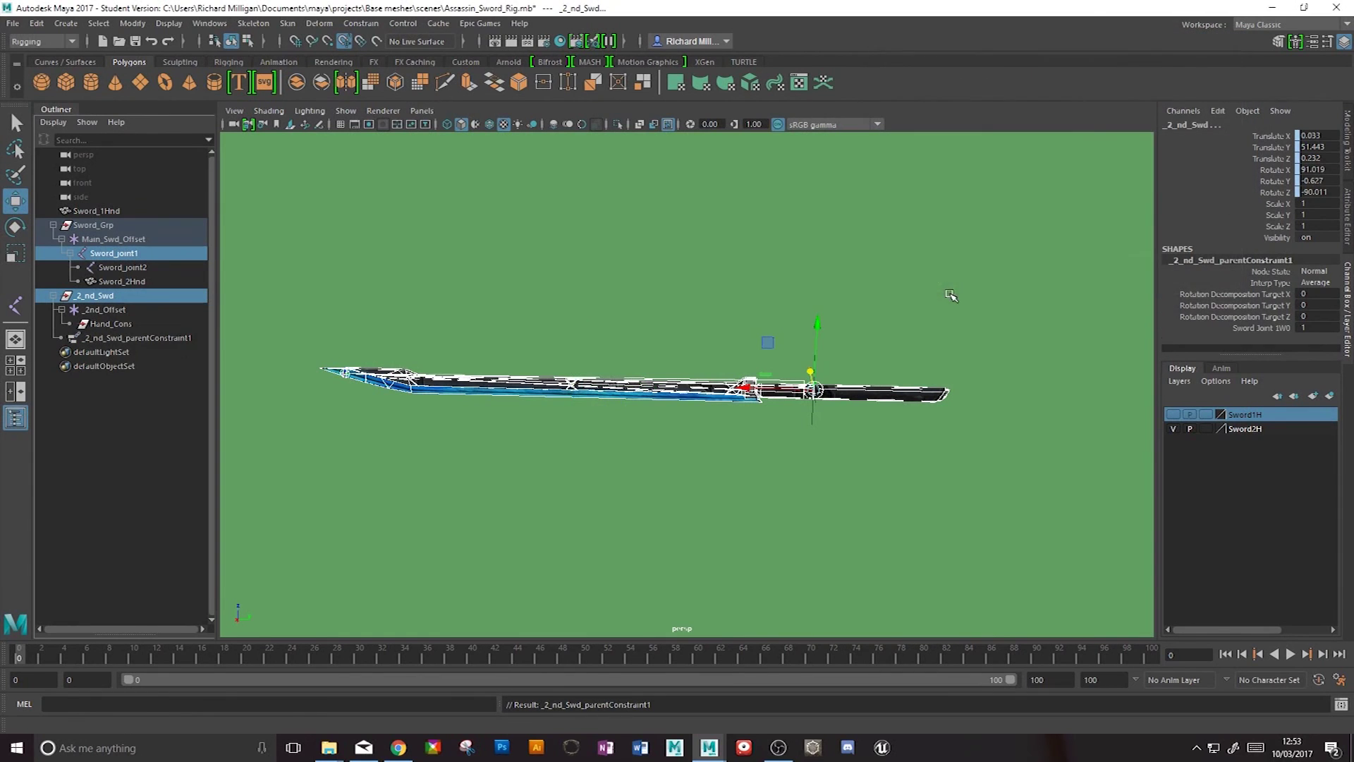
- Shift _2nd_Offset along X to -15.087 and set its Local Scale to 8 on all axes
{"action": "left_click", "coordinate": [113, 309]}
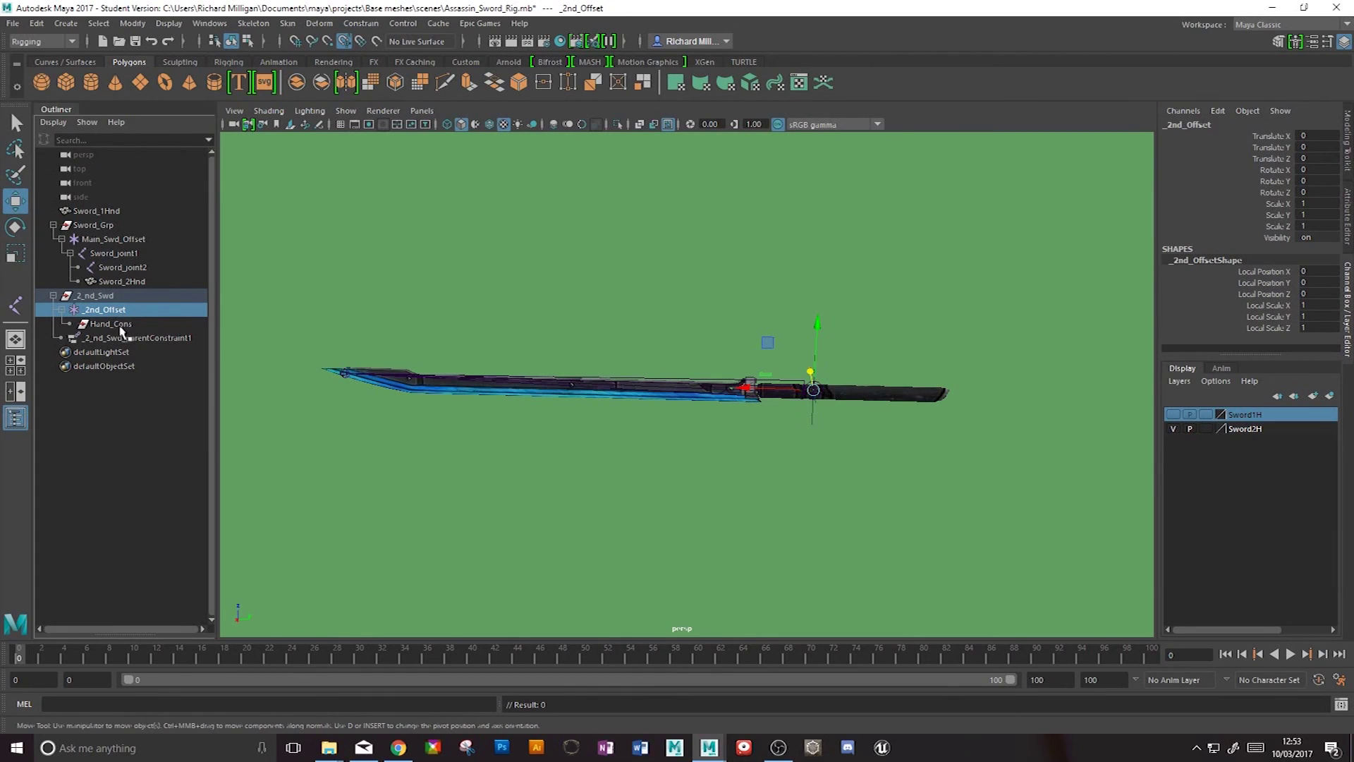
{"action": "left_click_drag", "start_coordinate": [753, 387], "coordinate": [824, 395]}
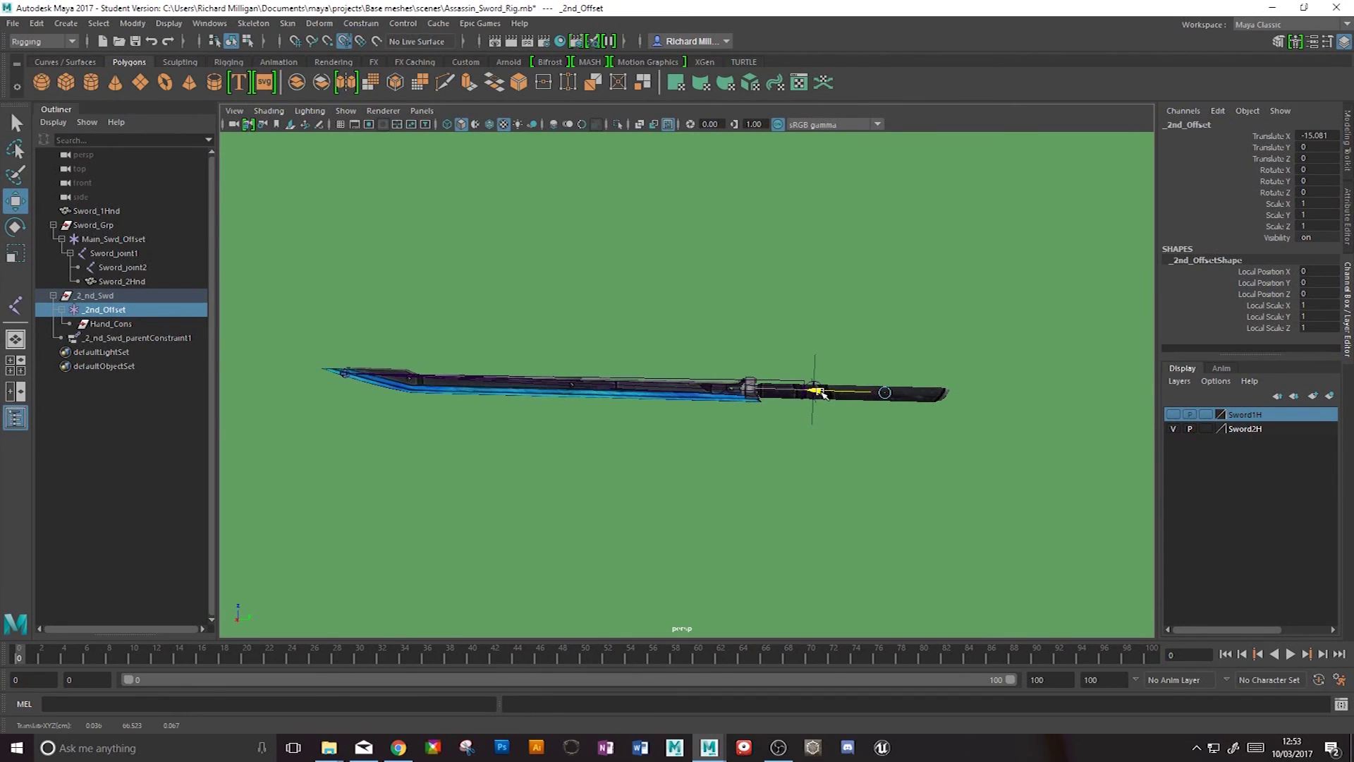
{"action": "left_click_drag", "start_coordinate": [824, 395], "coordinate": [820, 393]}
{"action": "left_click_drag", "start_coordinate": [1258, 305], "coordinate": [1261, 335]}
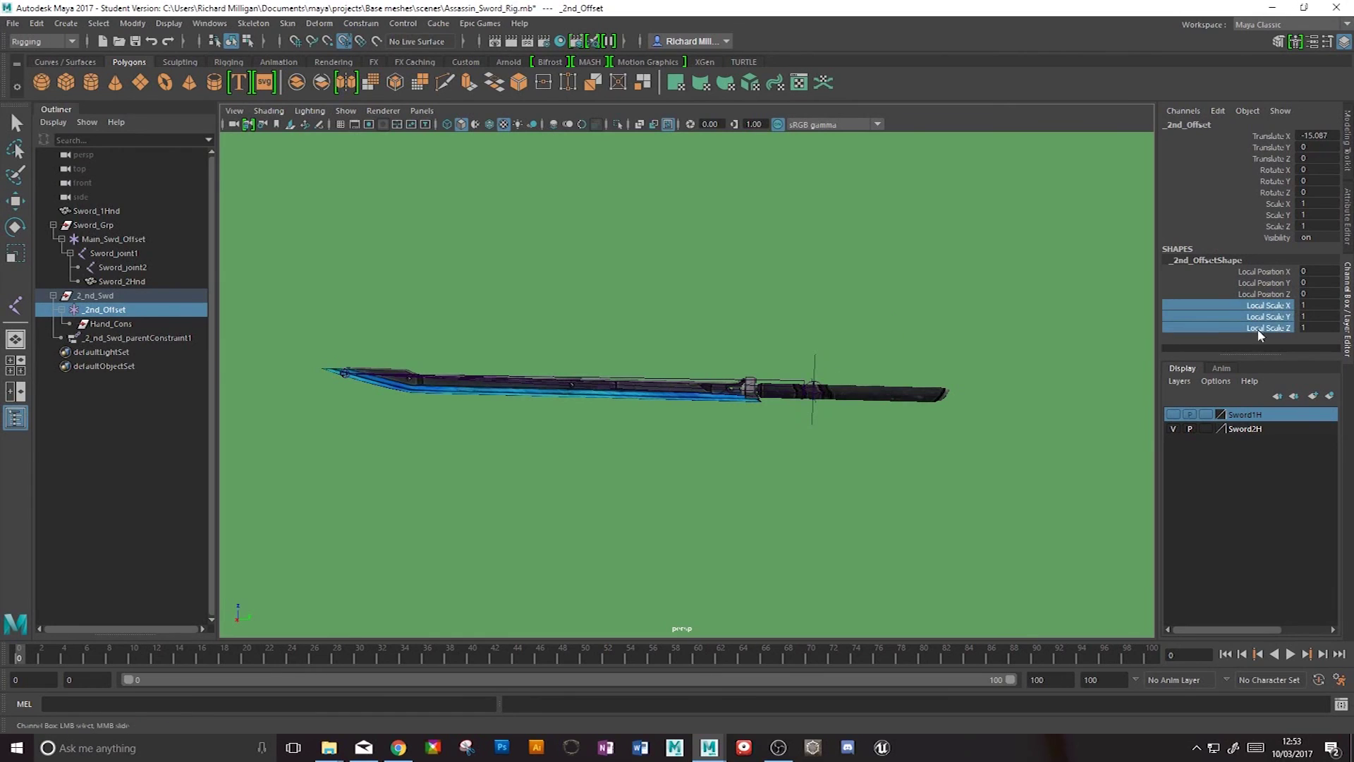
{"action": "left_click", "coordinate": [1319, 328]}
{"action": "type", "text": "8"}
{"action": "key", "text": "Return"}
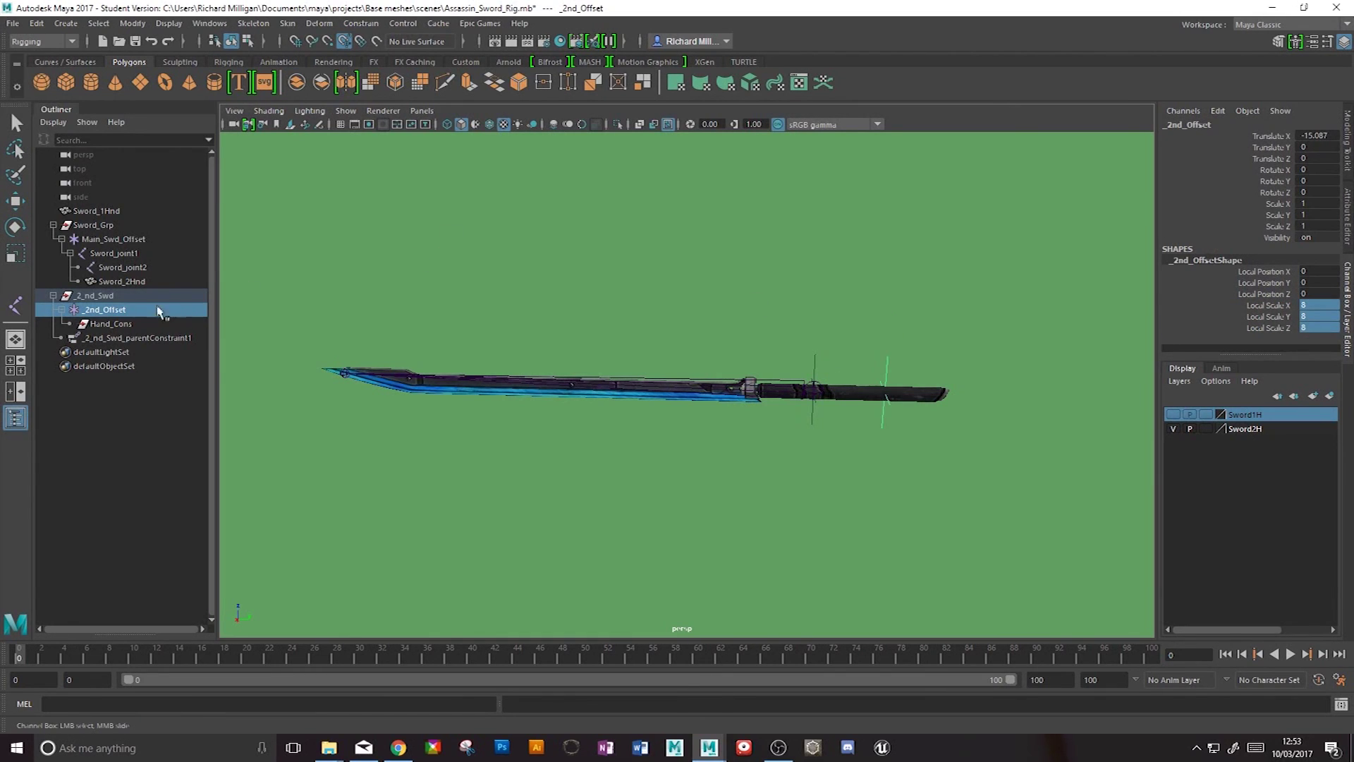
- Reselect _2_nd_Swd, activate the Move tool, and select Hand_Cons
{"action": "left_click", "coordinate": [101, 297]}
{"action": "key", "text": "w"}
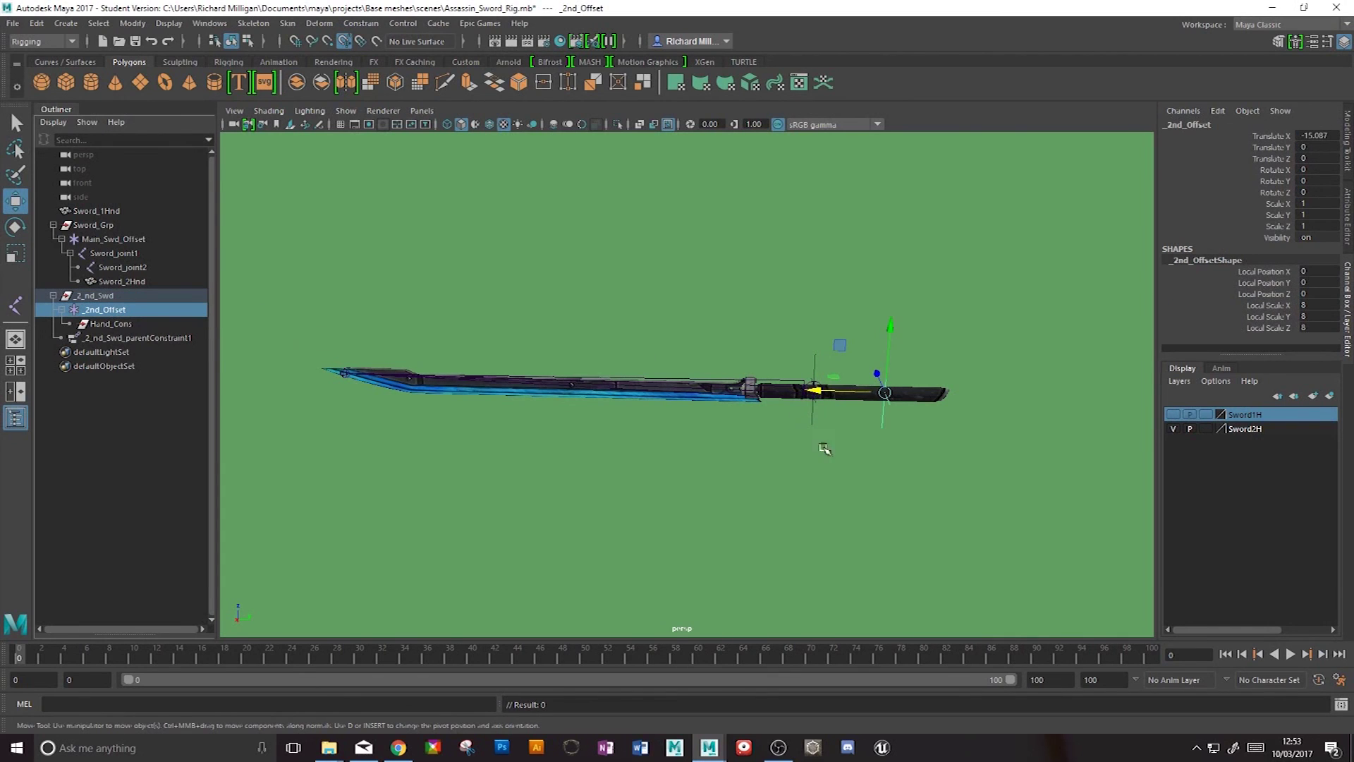
{"action": "left_click", "coordinate": [111, 325]}
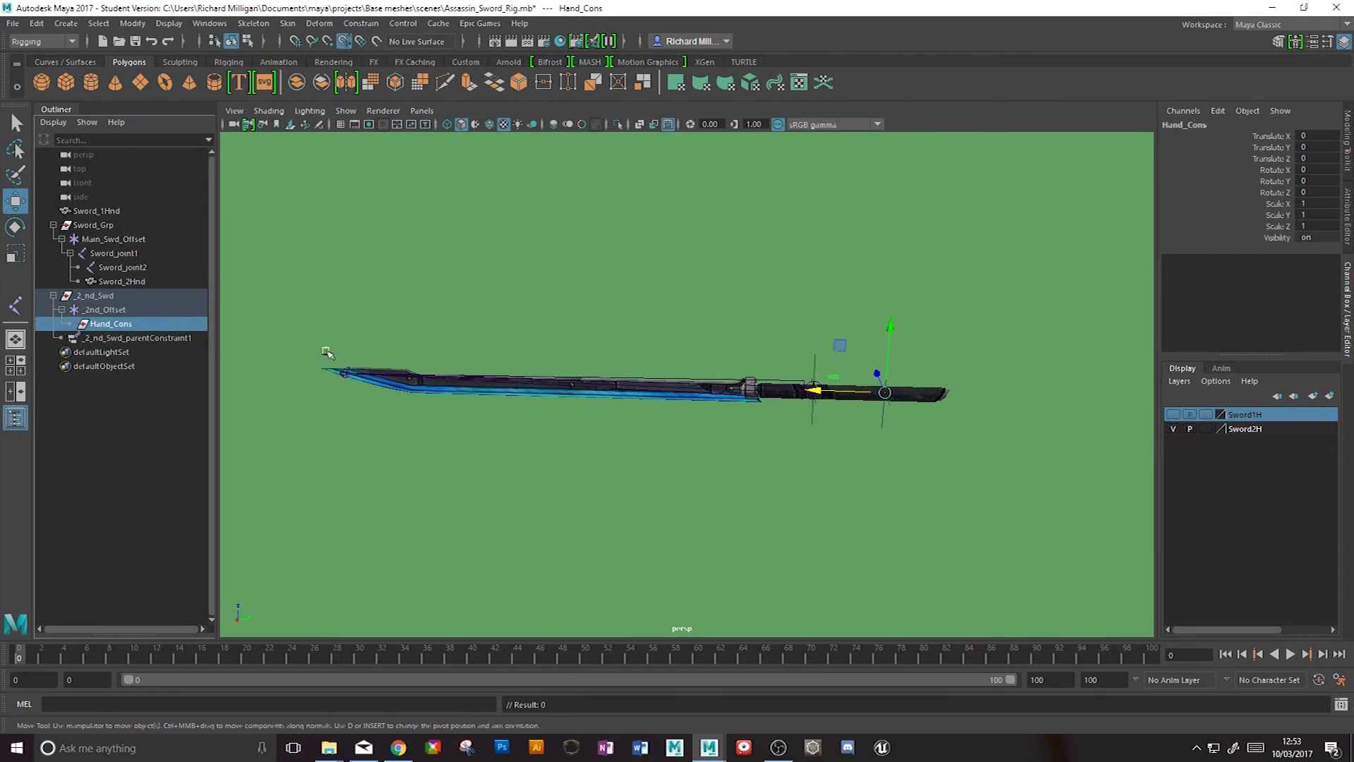
{"action": "left_click", "coordinate": [94, 226]}
{"action": "left_click_drag", "start_coordinate": [831, 330], "coordinate": [783, 235]}
{"action": "key", "text": "e"}
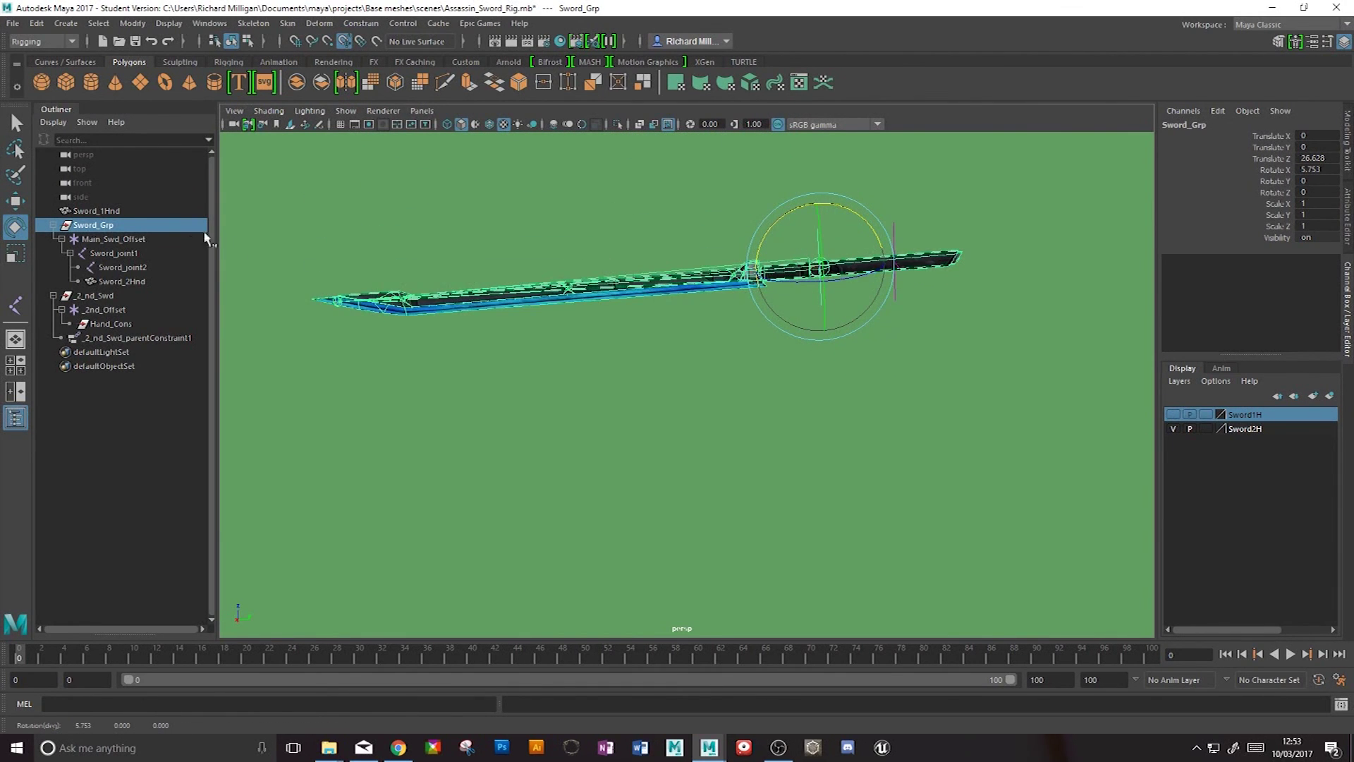
{"action": "left_click", "coordinate": [99, 295]}
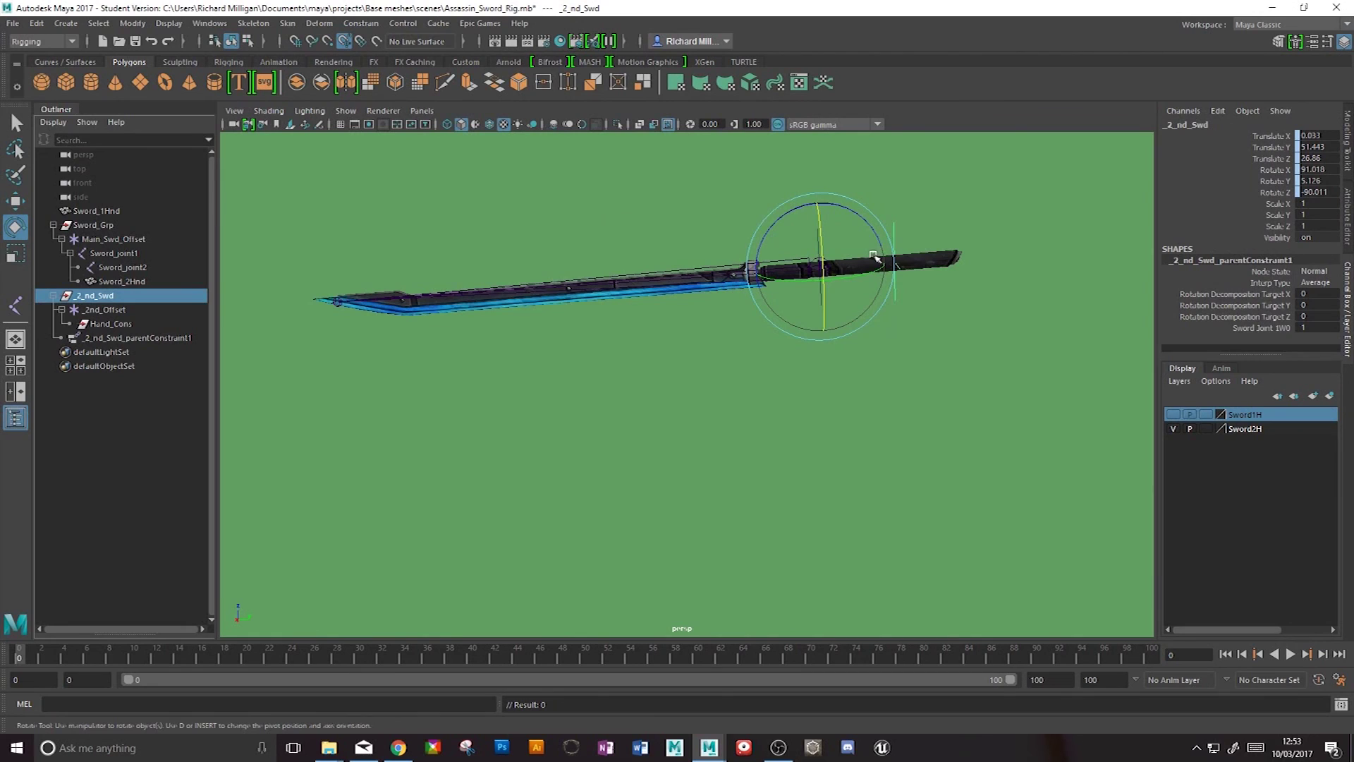
{"action": "left_click", "coordinate": [104, 311]}
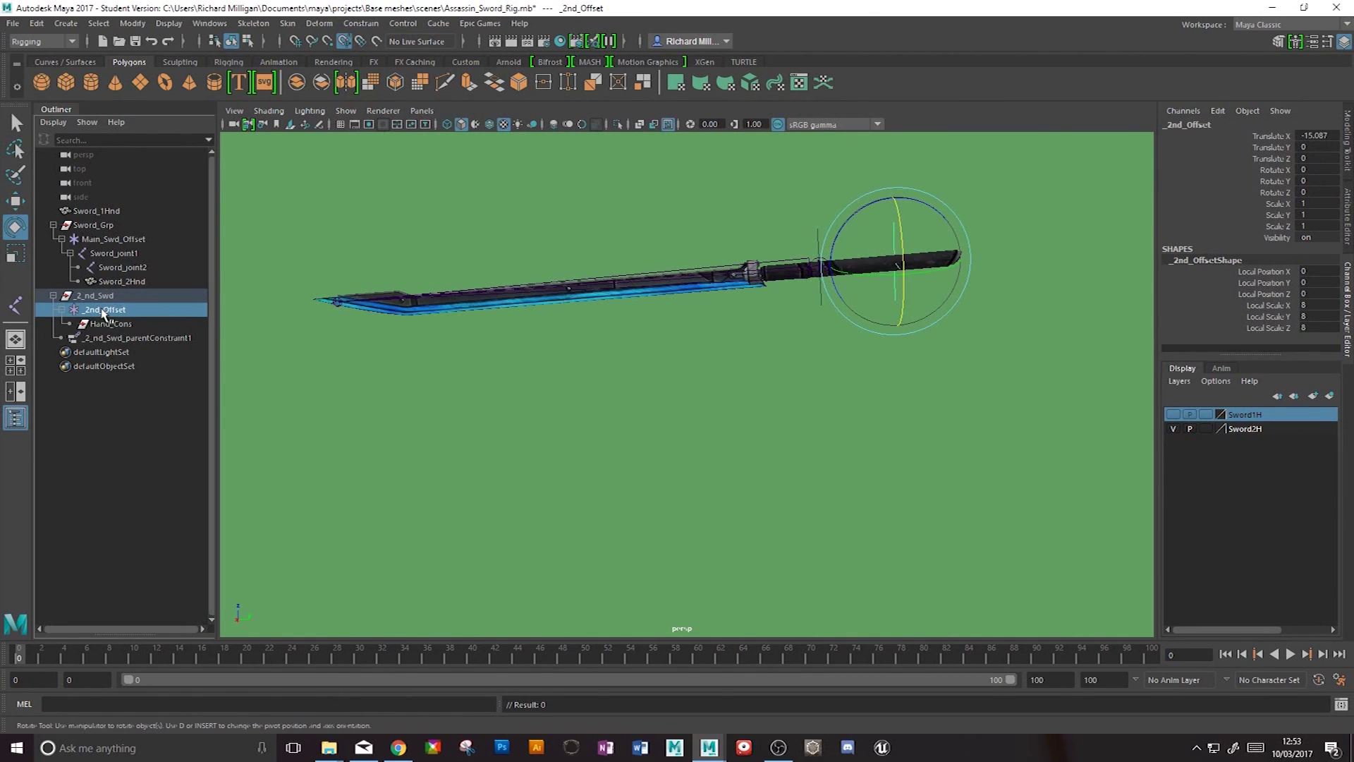
{"action": "left_click", "coordinate": [103, 324]}
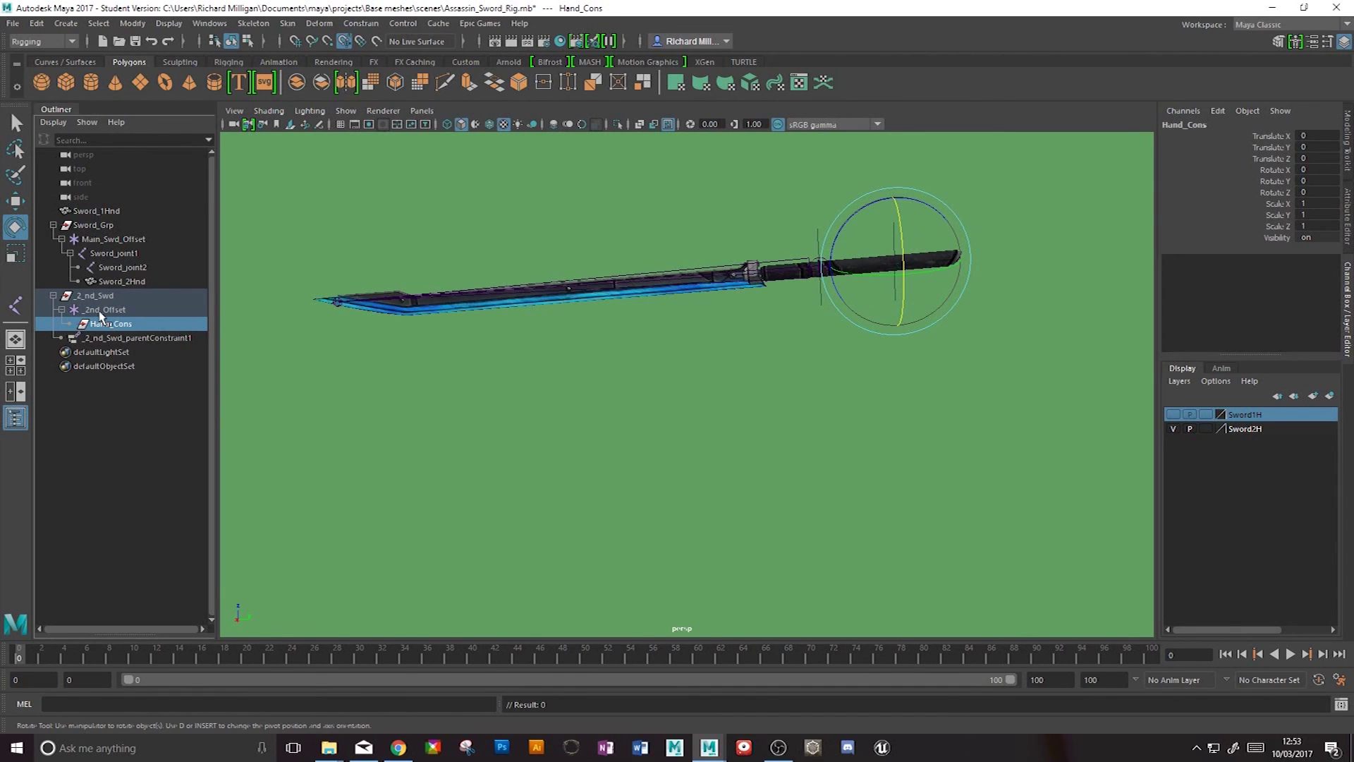
{"action": "key", "text": "ctrl+z"}
{"action": "key", "text": "ctrl+z"}
{"action": "key", "text": "ctrl+z"}
{"action": "key", "text": "ctrl+z"}
{"action": "key", "text": "ctrl+z"}
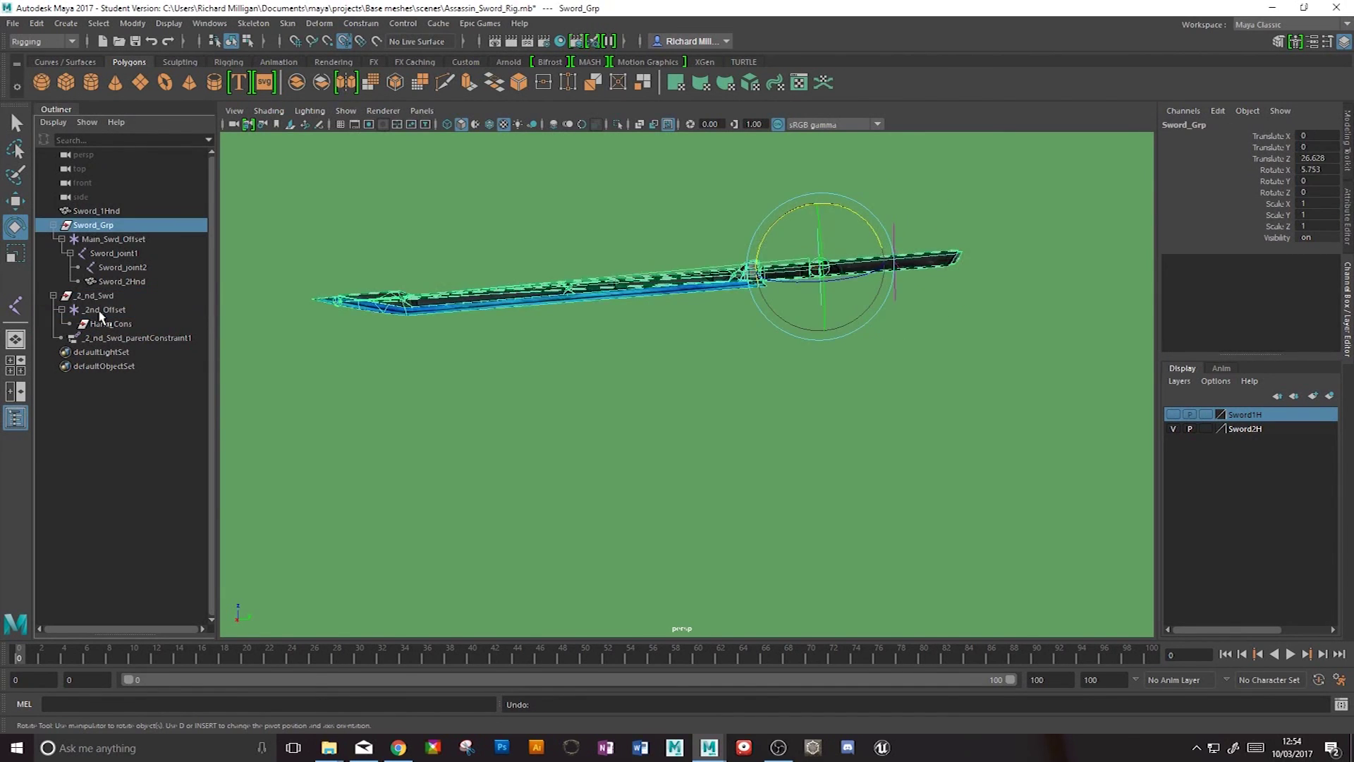
- Add a polygon cube scaled to 10.247 and move it to Y 84.784, Z 15.024 beside the sword
{"action": "left_click", "coordinate": [65, 82]}
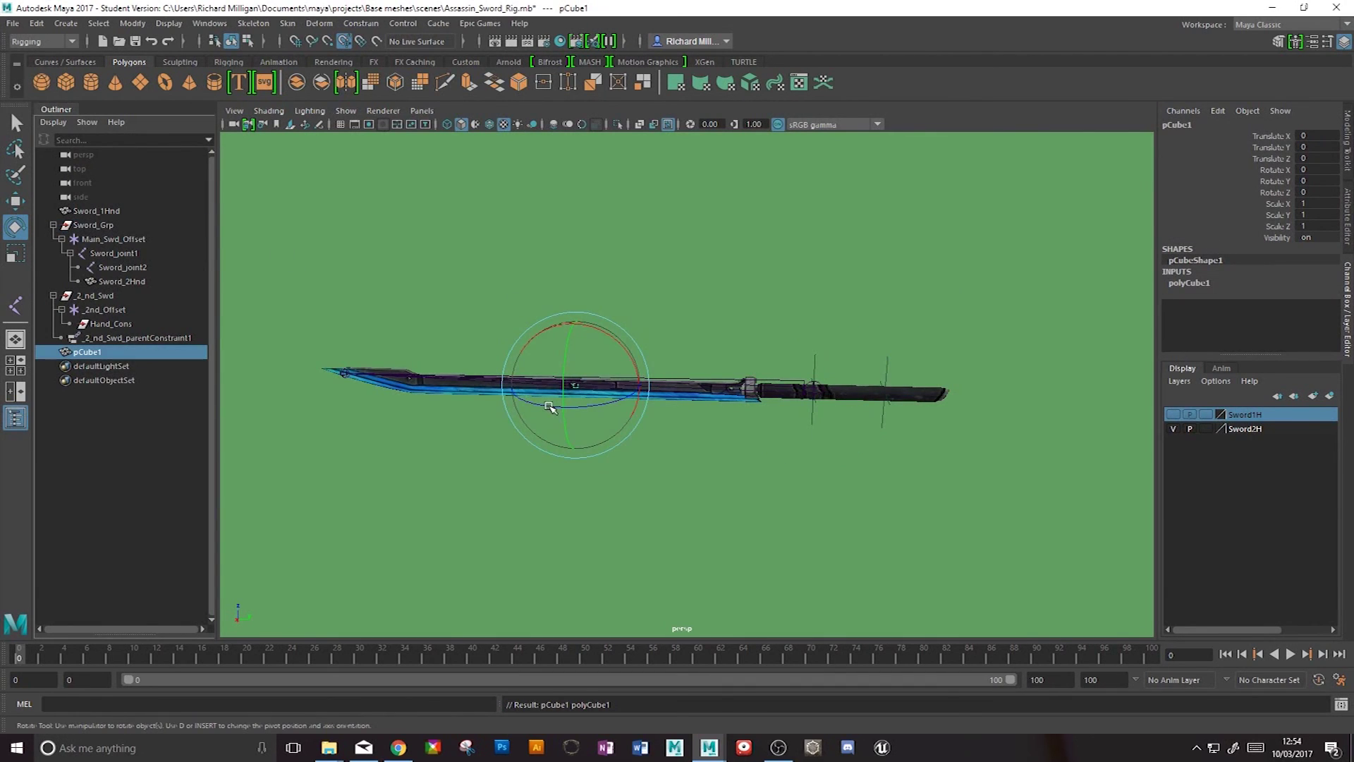
{"action": "key", "text": "r"}
{"action": "left_click_drag", "start_coordinate": [578, 385], "coordinate": [608, 392]}
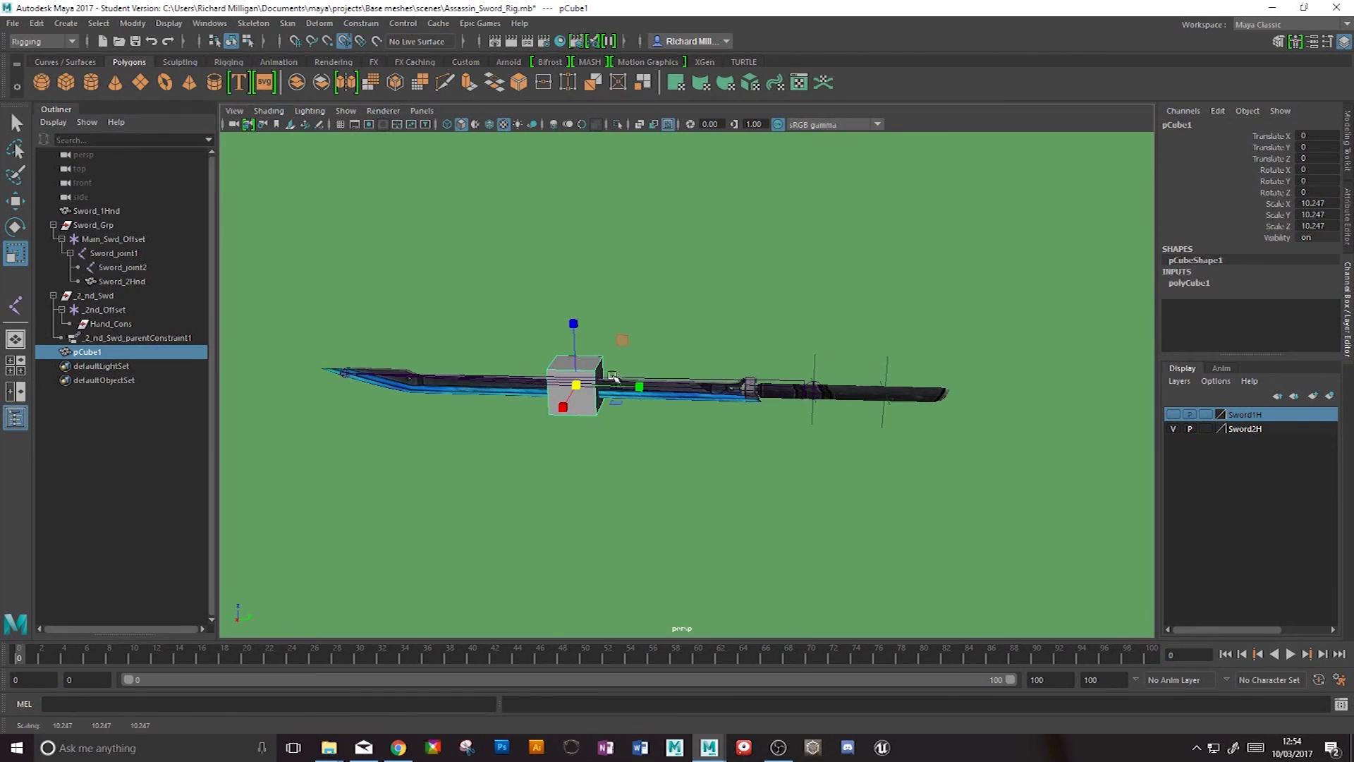
{"action": "key", "text": "w"}
{"action": "middle_click_drag", "start_coordinate": [740, 452], "coordinate": [672, 449], "text": "alt"}
{"action": "left_click_drag", "start_coordinate": [549, 336], "coordinate": [676, 404]}
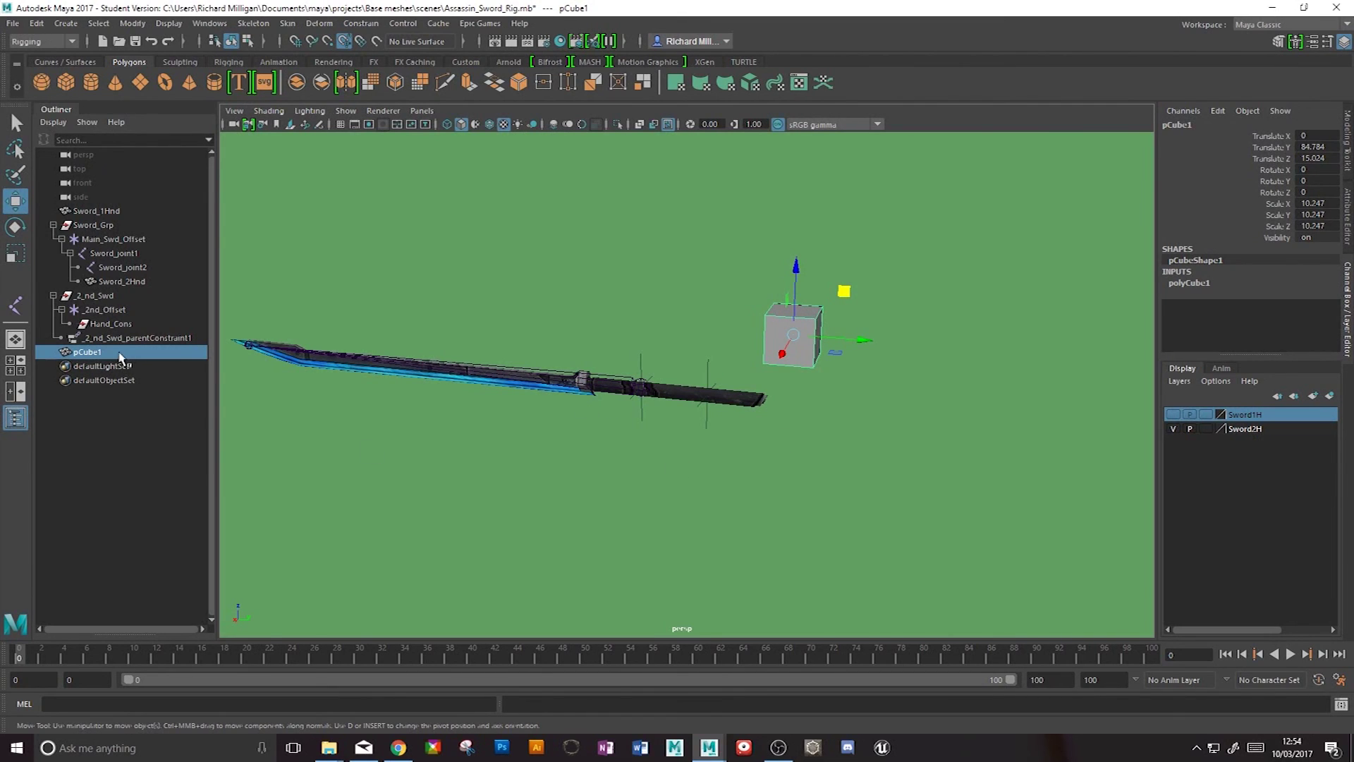
- Parent-constrain pCube1 to Hand_Cons without offset so it snaps onto the handle
{"action": "left_click", "coordinate": [106, 325]}
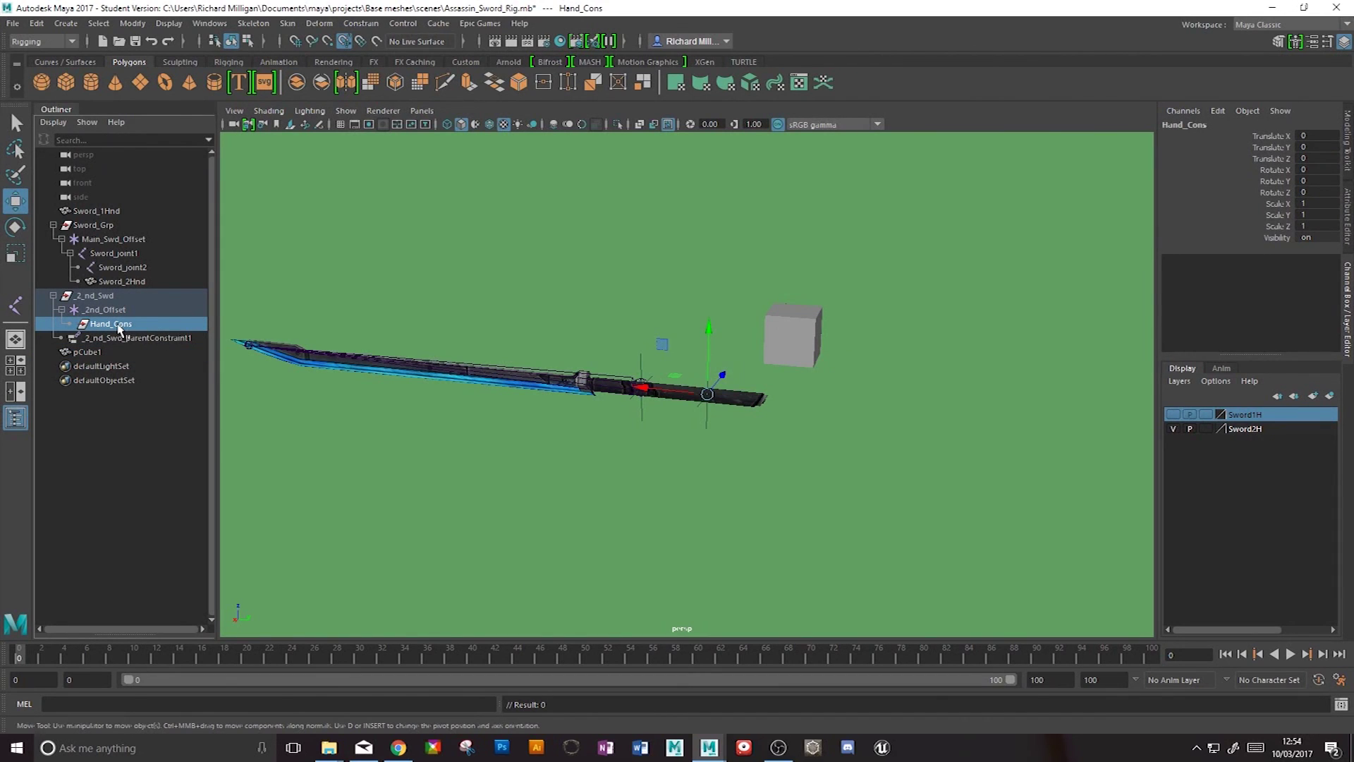
{"action": "left_click", "coordinate": [91, 353], "text": "ctrl"}
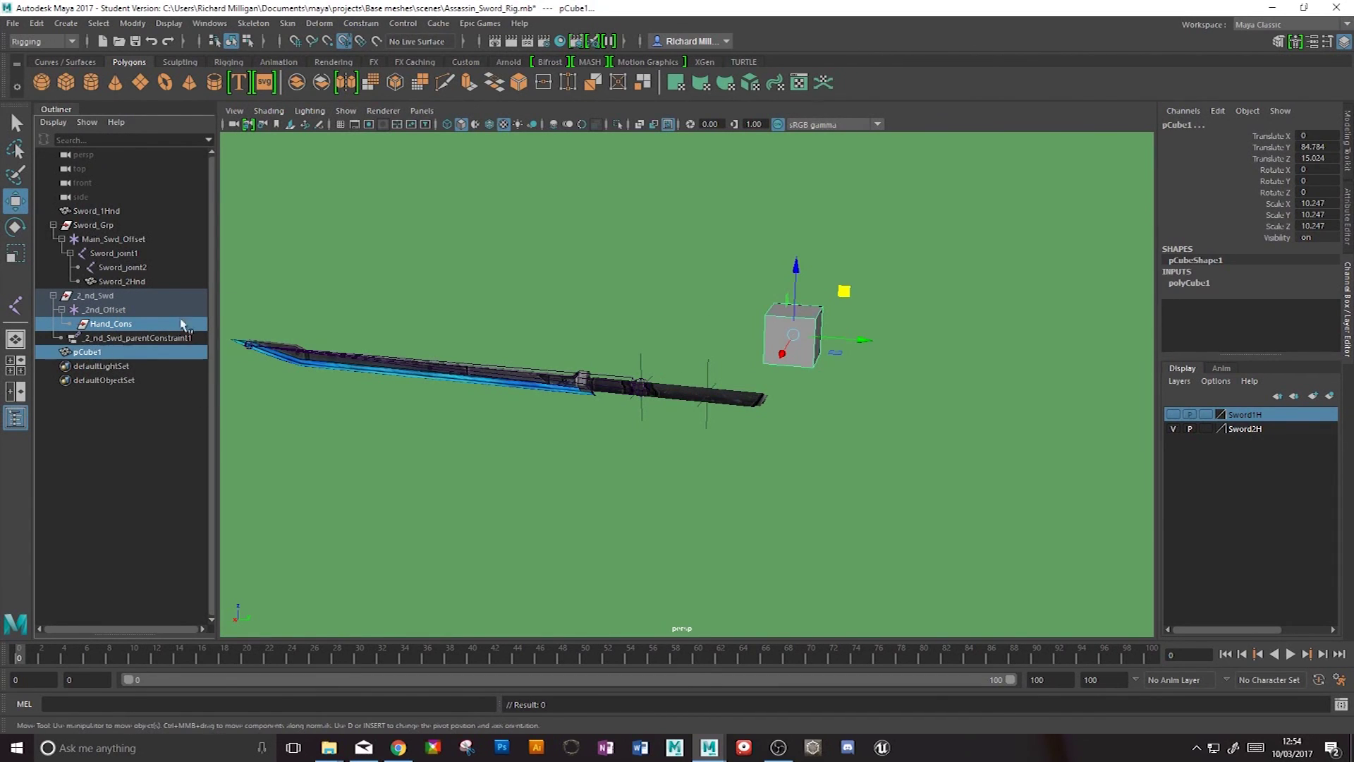
{"action": "left_click", "coordinate": [361, 23]}
{"action": "left_click", "coordinate": [496, 58]}
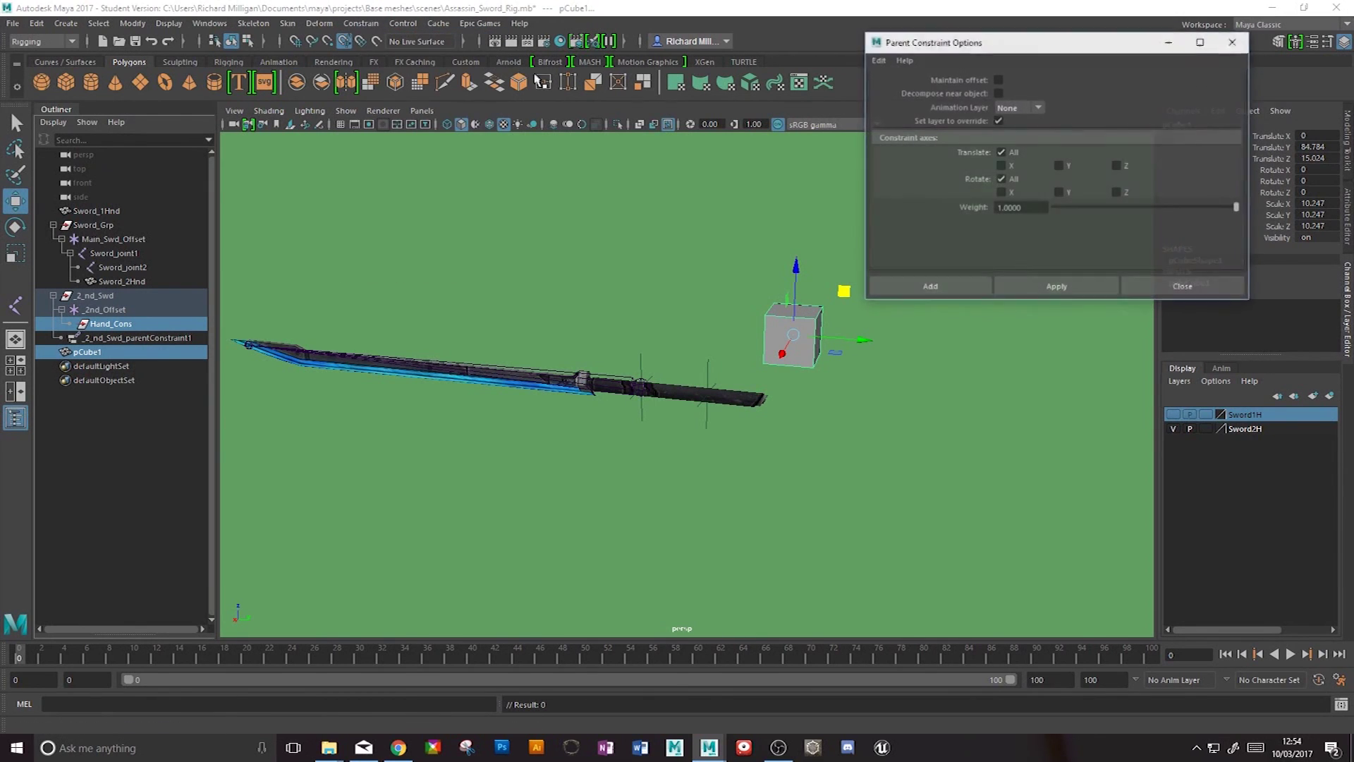
{"action": "left_click", "coordinate": [929, 286]}
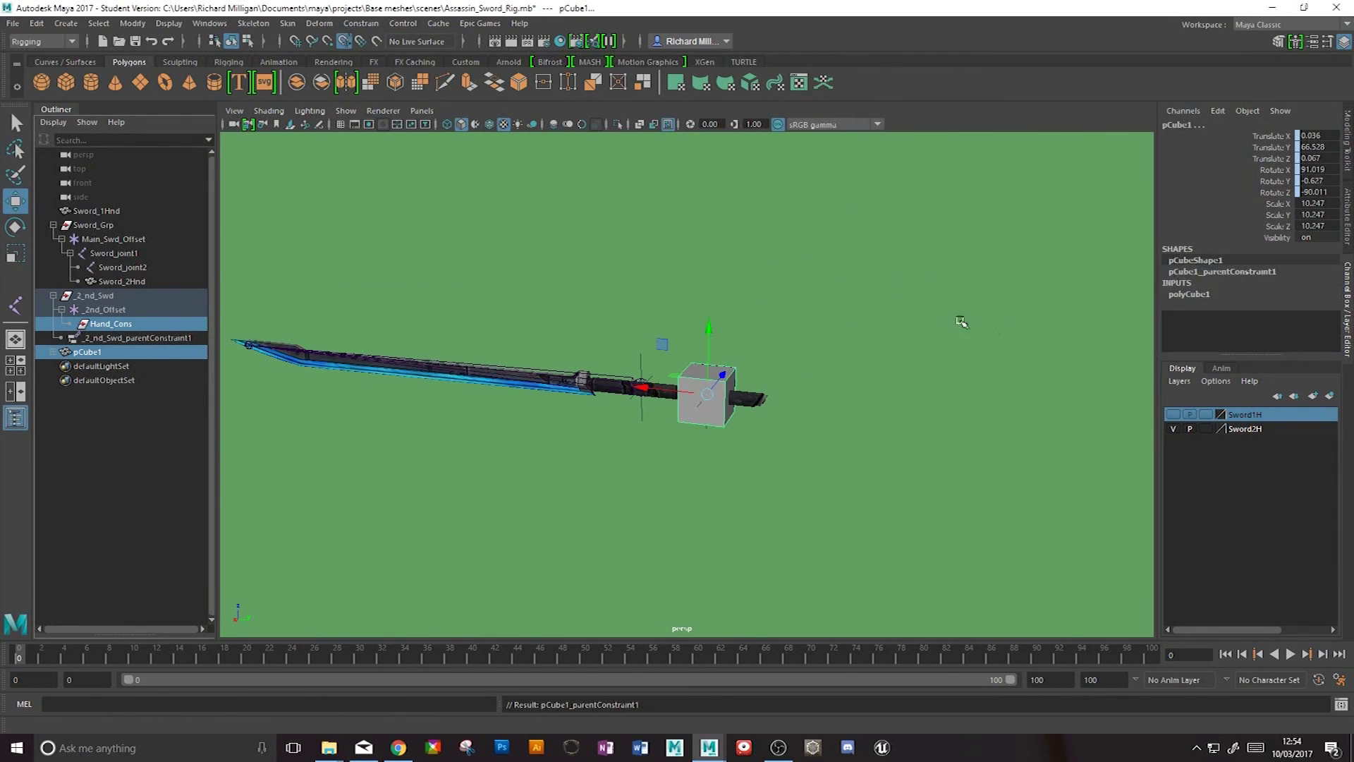
- Orbit around the sword to check the cube's placement, then select _2nd_Offset
{"action": "left_click", "coordinate": [104, 353]}
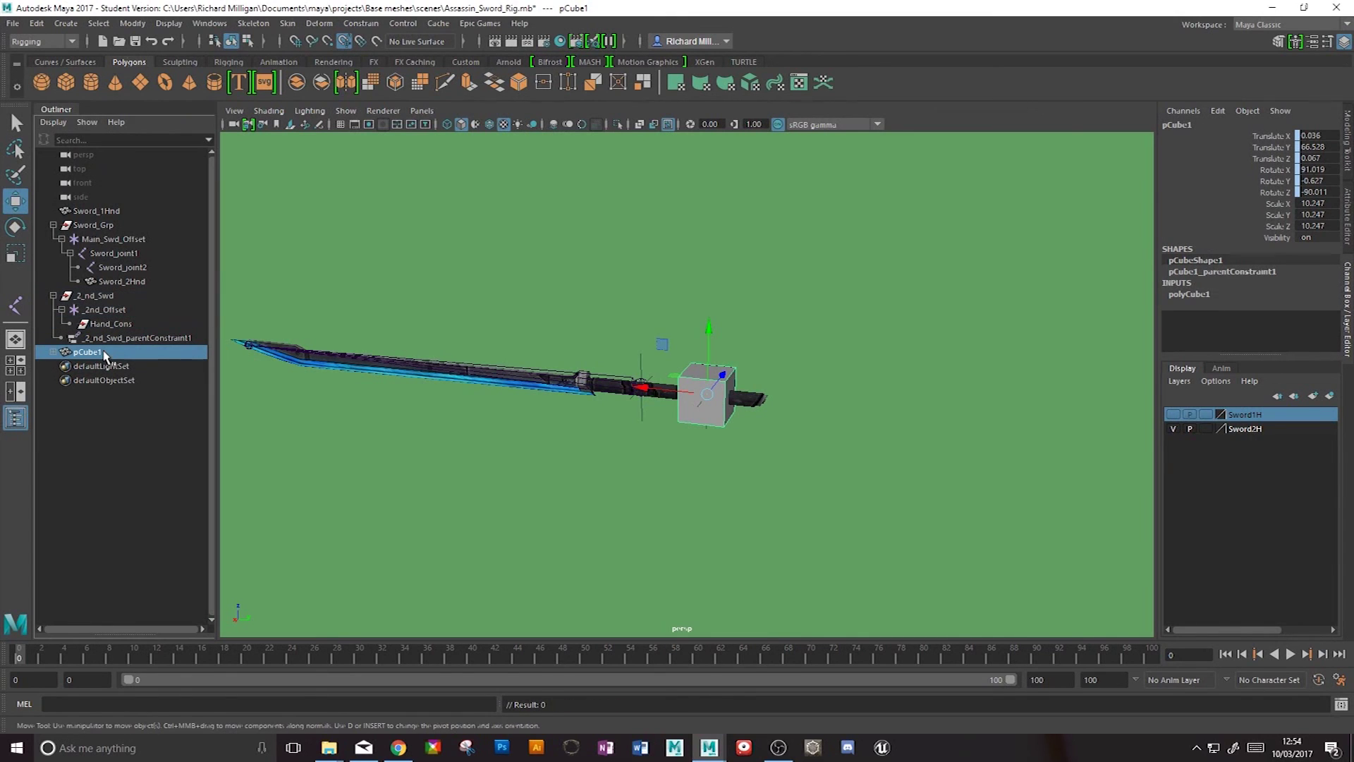
{"action": "left_click_drag", "start_coordinate": [661, 409], "coordinate": [733, 359], "text": "alt"}
{"action": "left_click_drag", "start_coordinate": [692, 400], "coordinate": [612, 425], "text": "alt"}
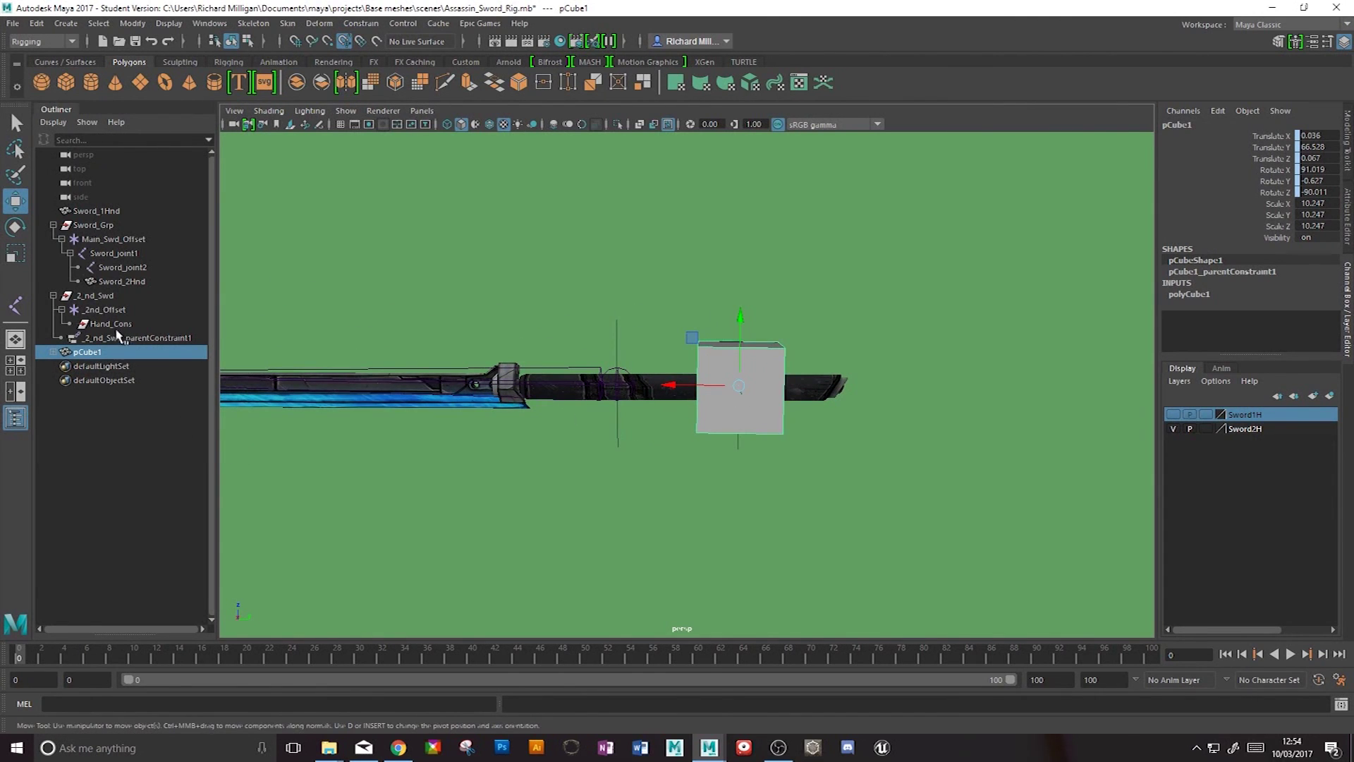
{"action": "left_click", "coordinate": [103, 312]}
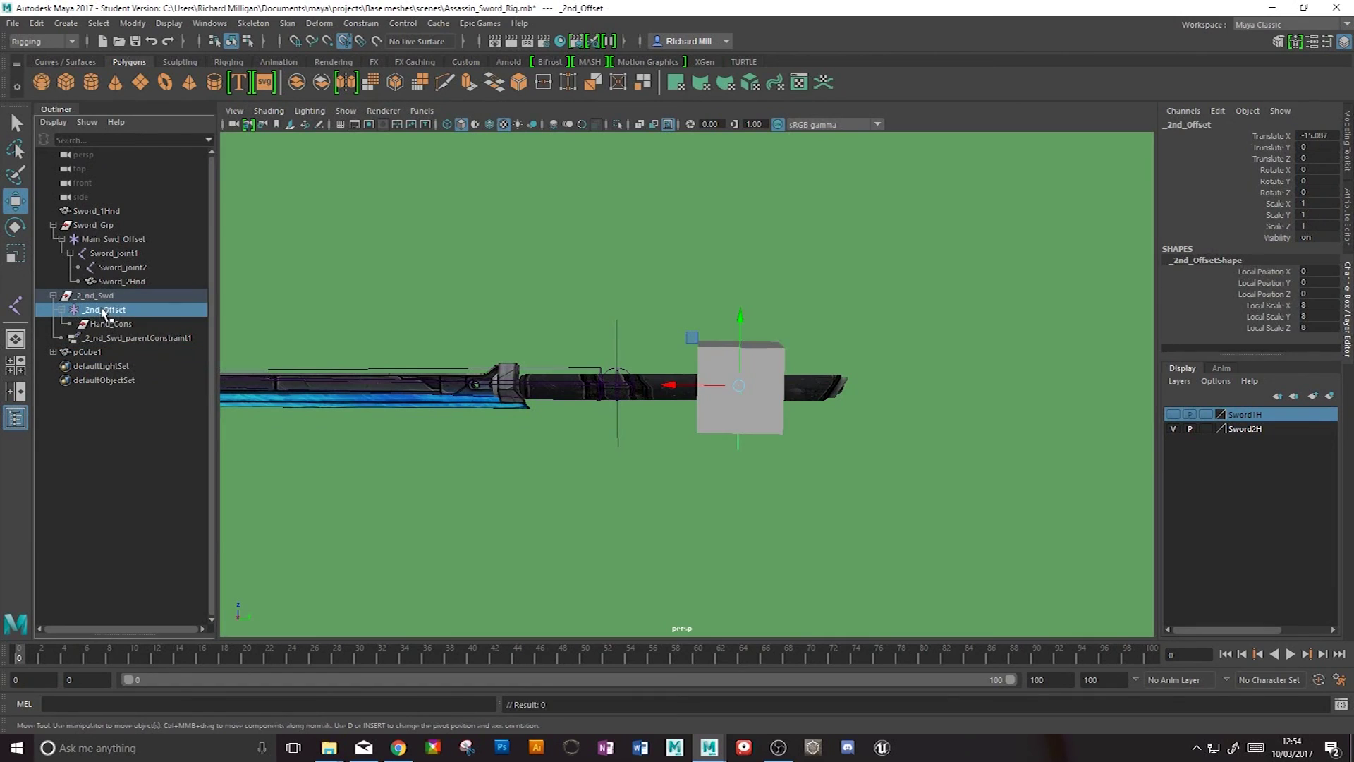
- Raise _2nd_Offset to lift the cube, lift Sword_Grp to Z 25.919, then switch to rotate to tilt it
{"action": "left_click_drag", "start_coordinate": [738, 324], "coordinate": [753, 269]}
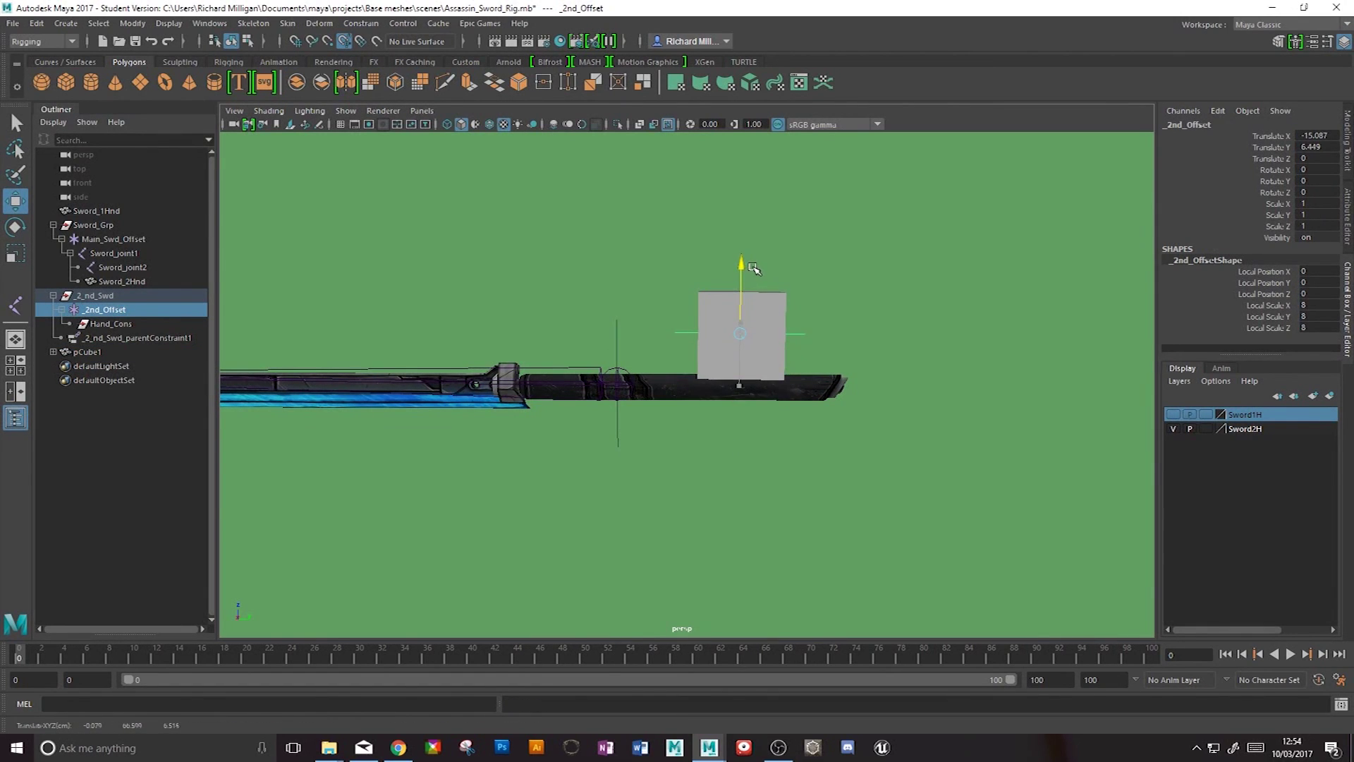
{"action": "left_click_drag", "start_coordinate": [771, 339], "coordinate": [494, 282], "text": "alt"}
{"action": "left_click", "coordinate": [94, 225]}
{"action": "left_click_drag", "start_coordinate": [582, 374], "coordinate": [618, 333], "text": "alt"}
{"action": "key", "text": "e"}
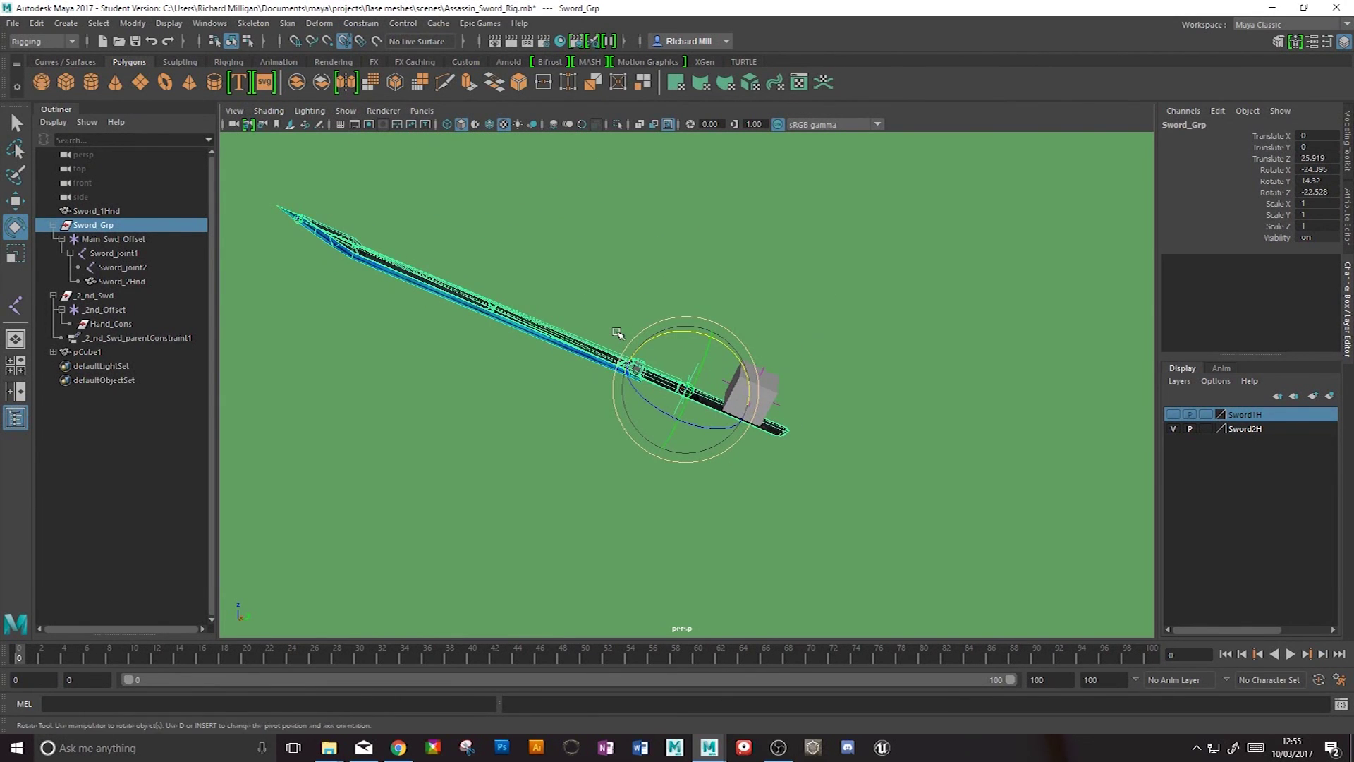